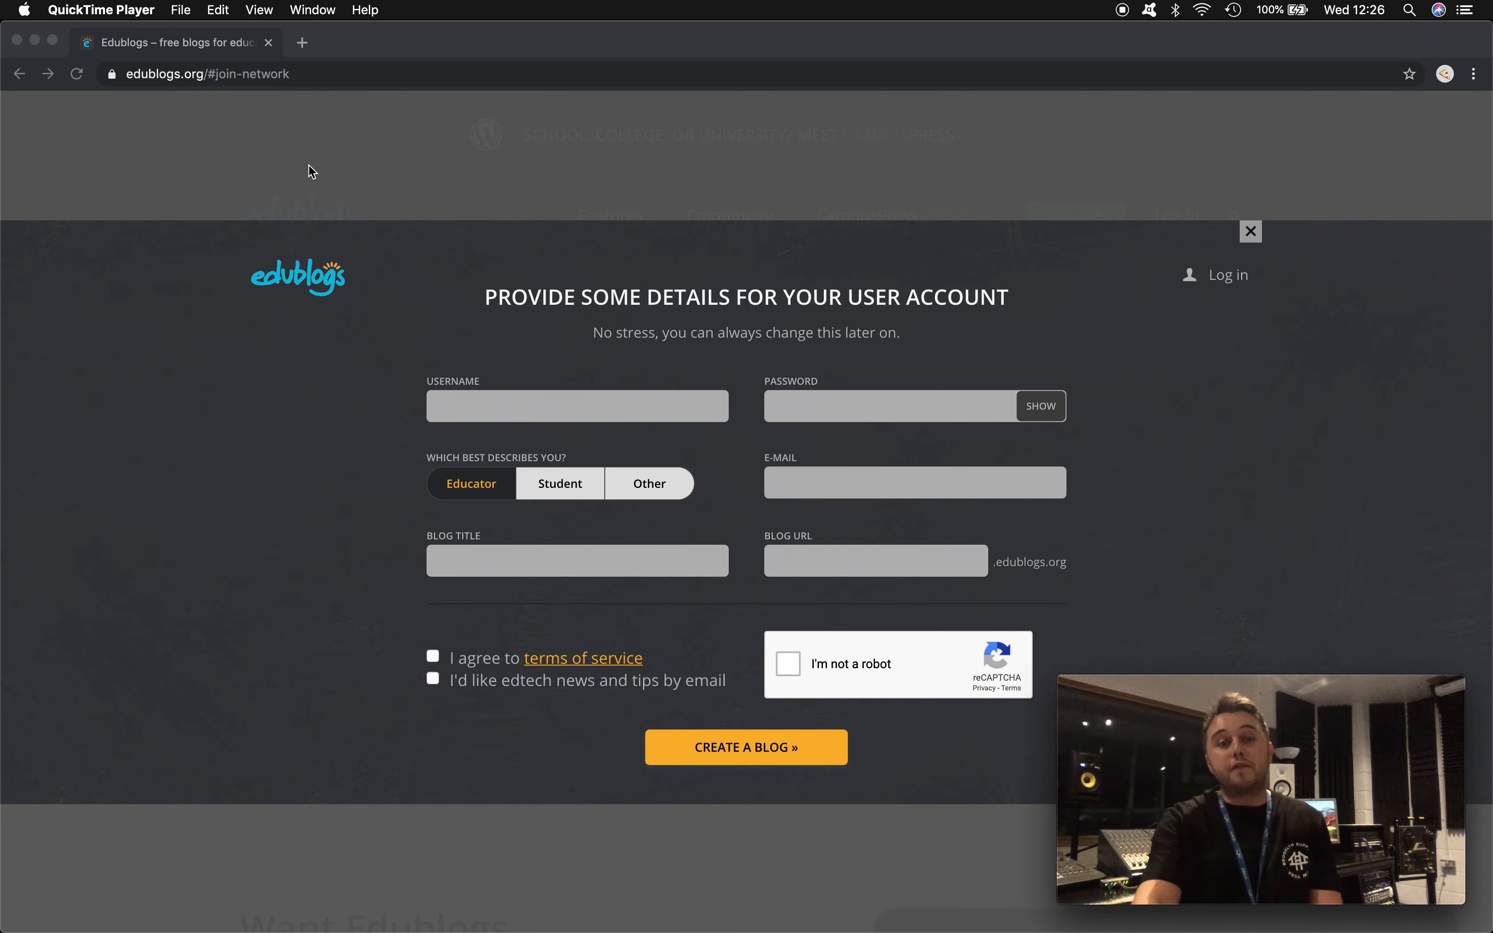
# - Enter a username in the sign-up form, adding the prefix 'sec' at its start
pyautogui.click(537, 382)
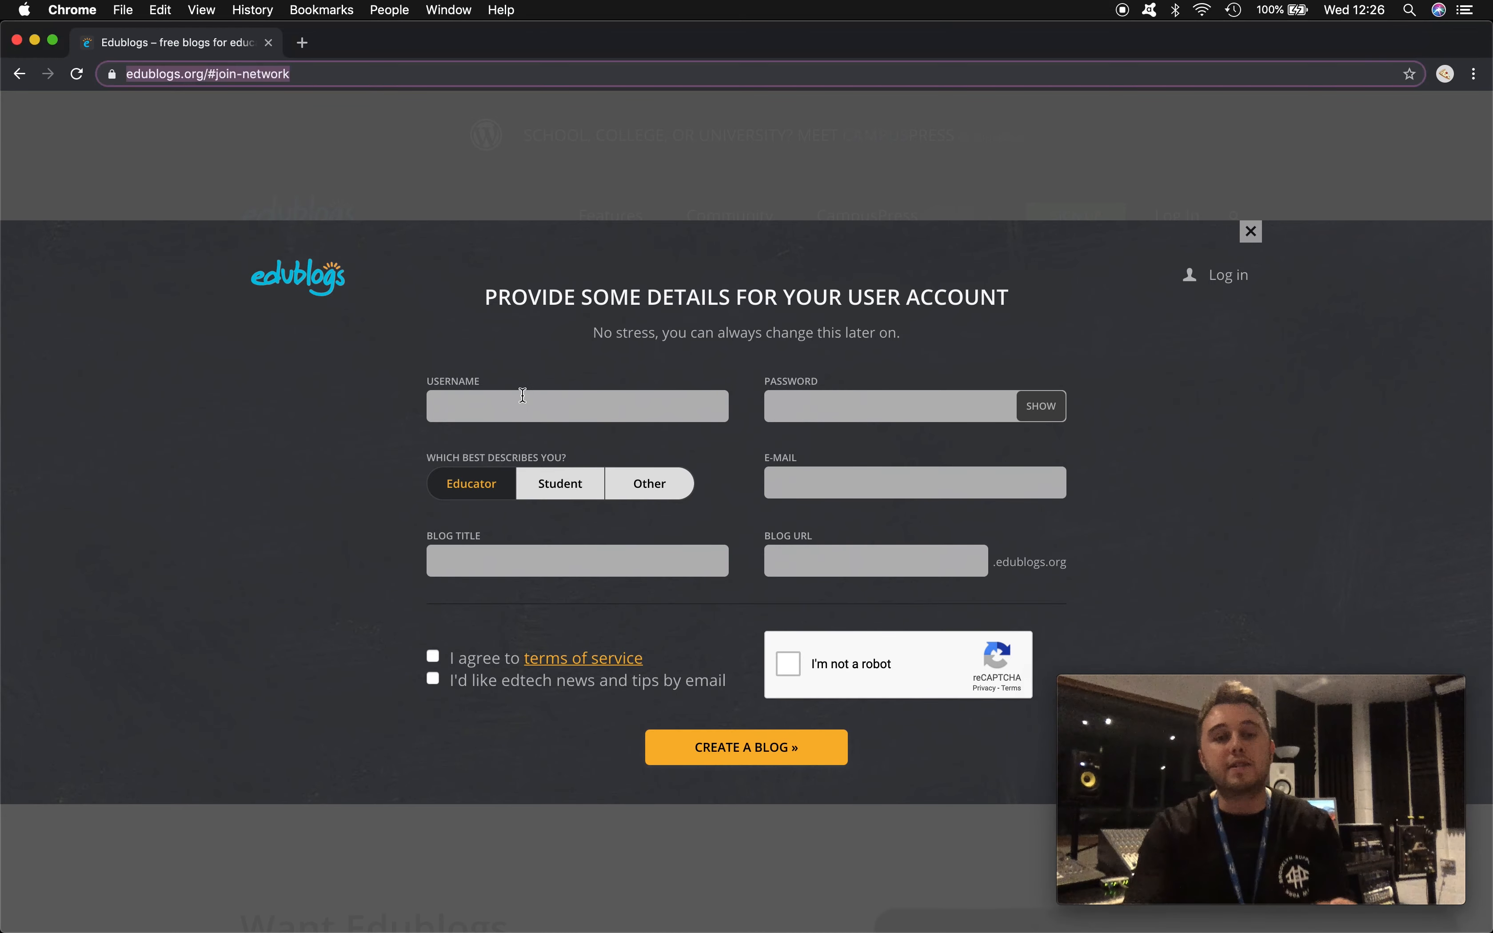
pyautogui.click(498, 412)
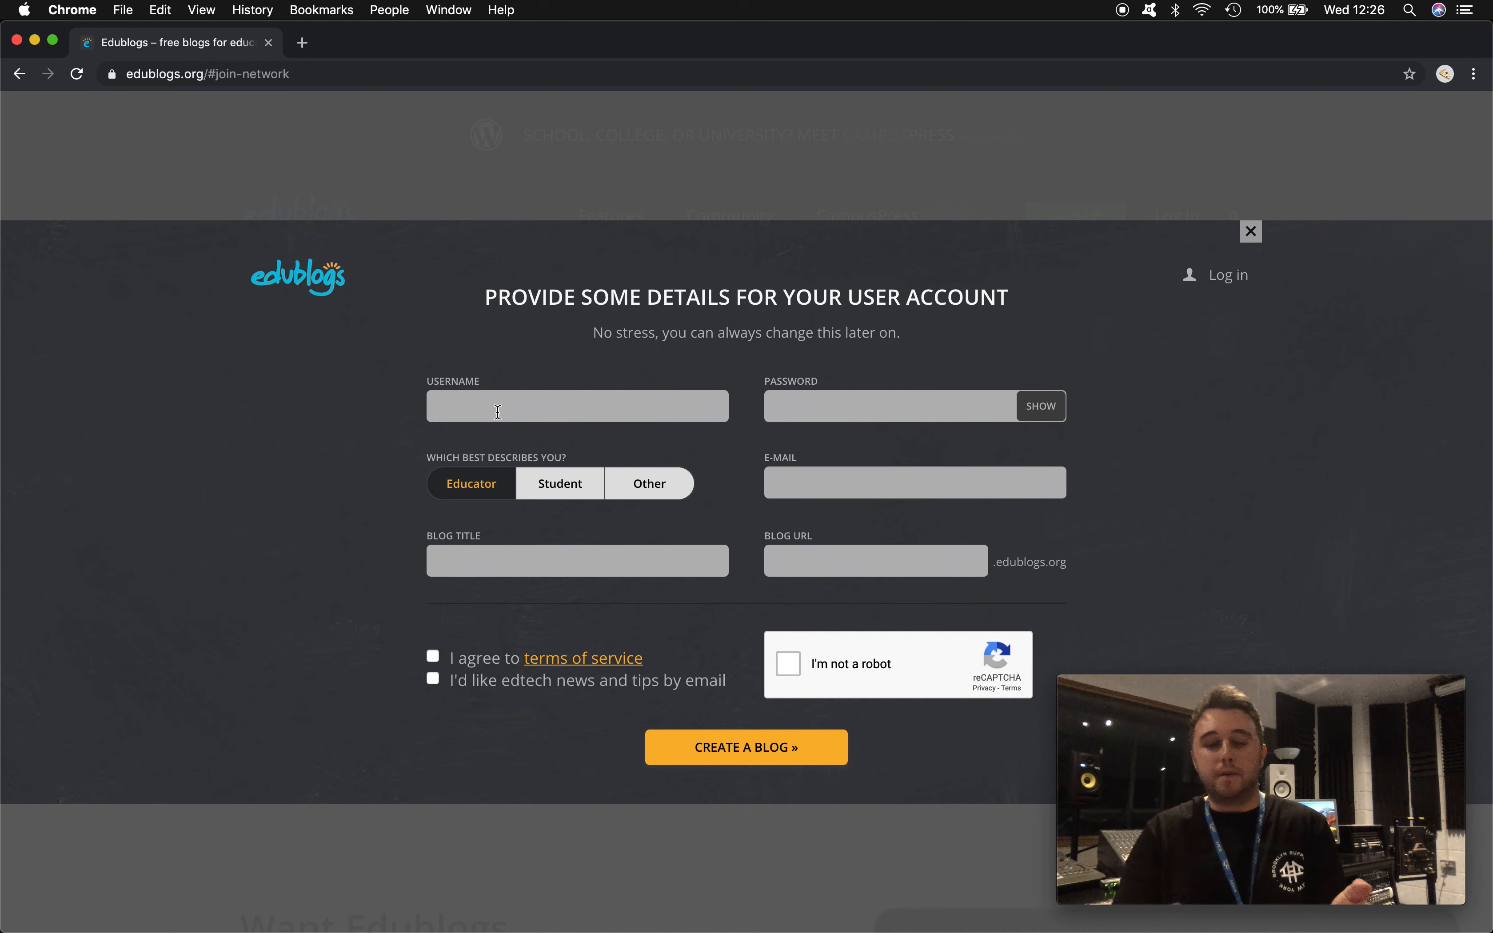
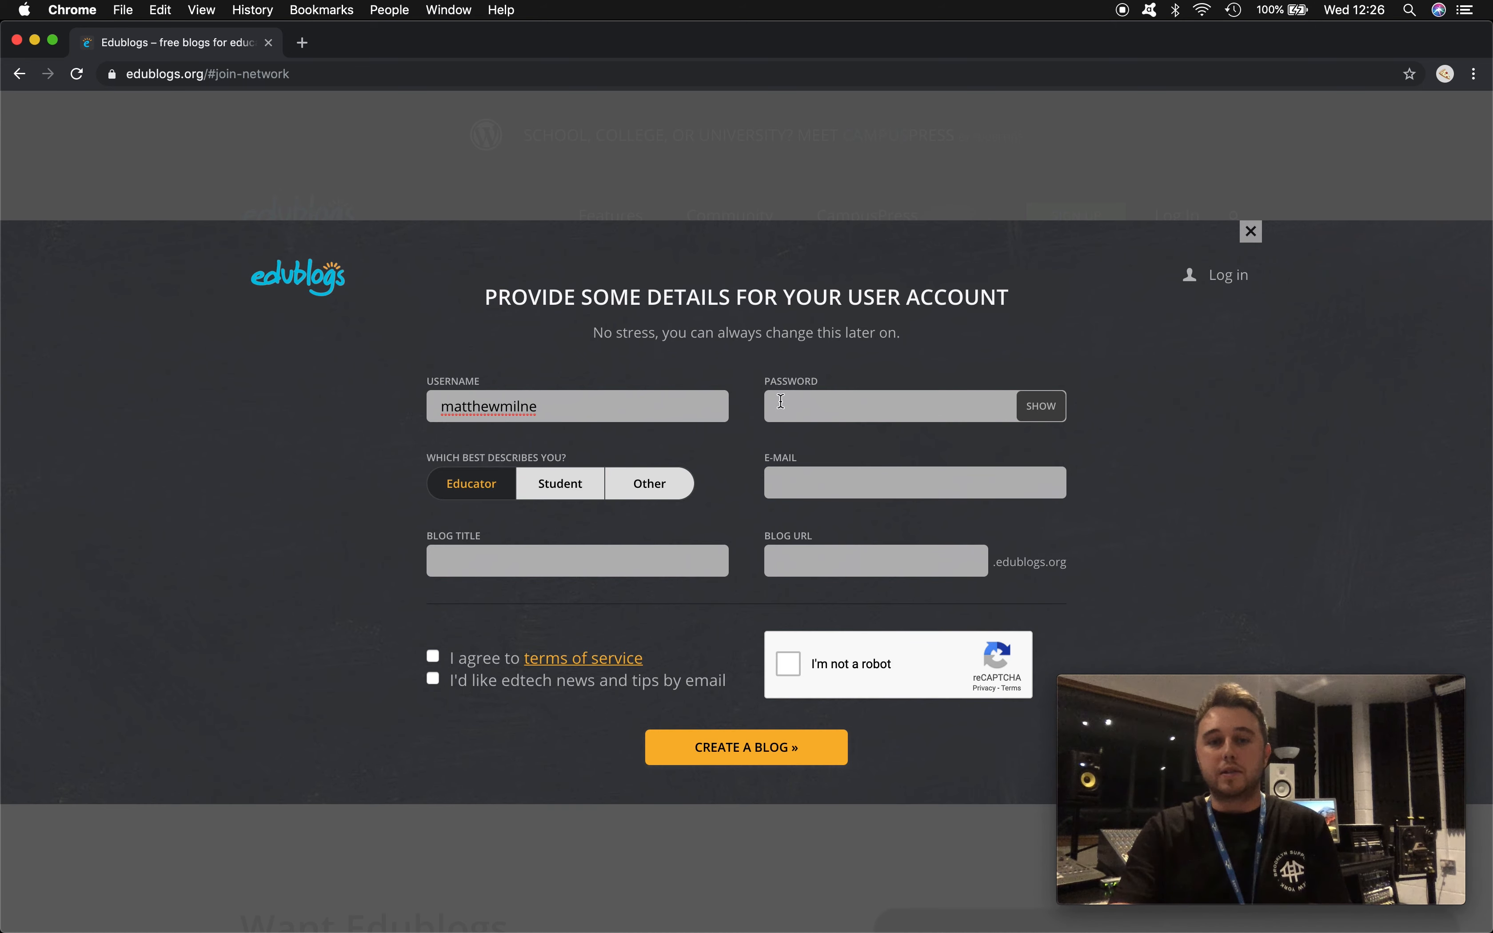
pyautogui.click(802, 405)
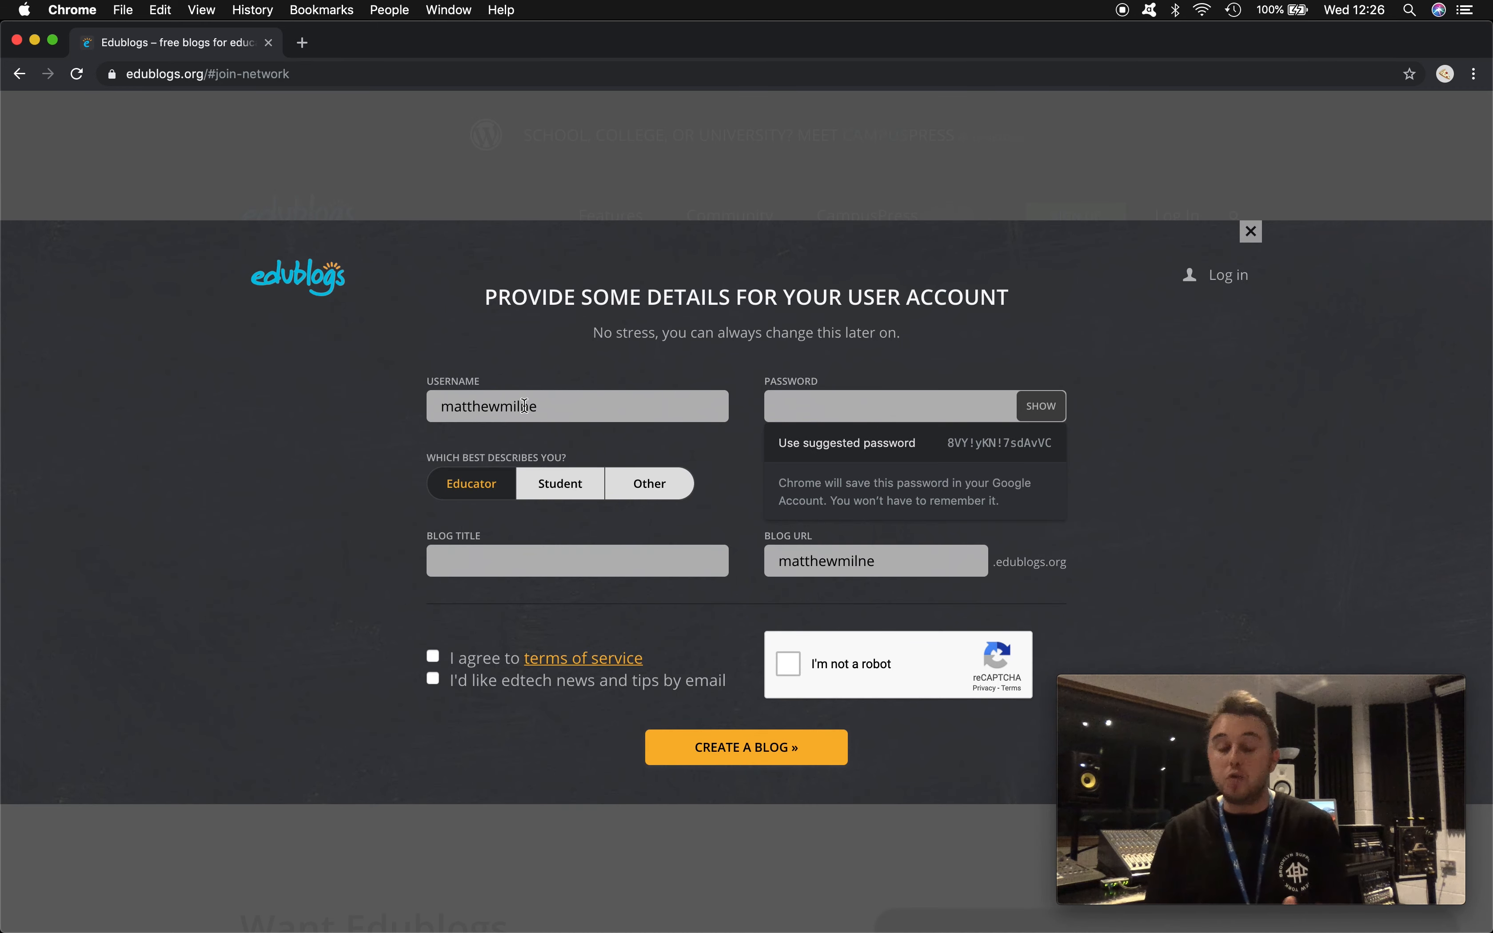
pyautogui.click(440, 408)
pyautogui.write('se')
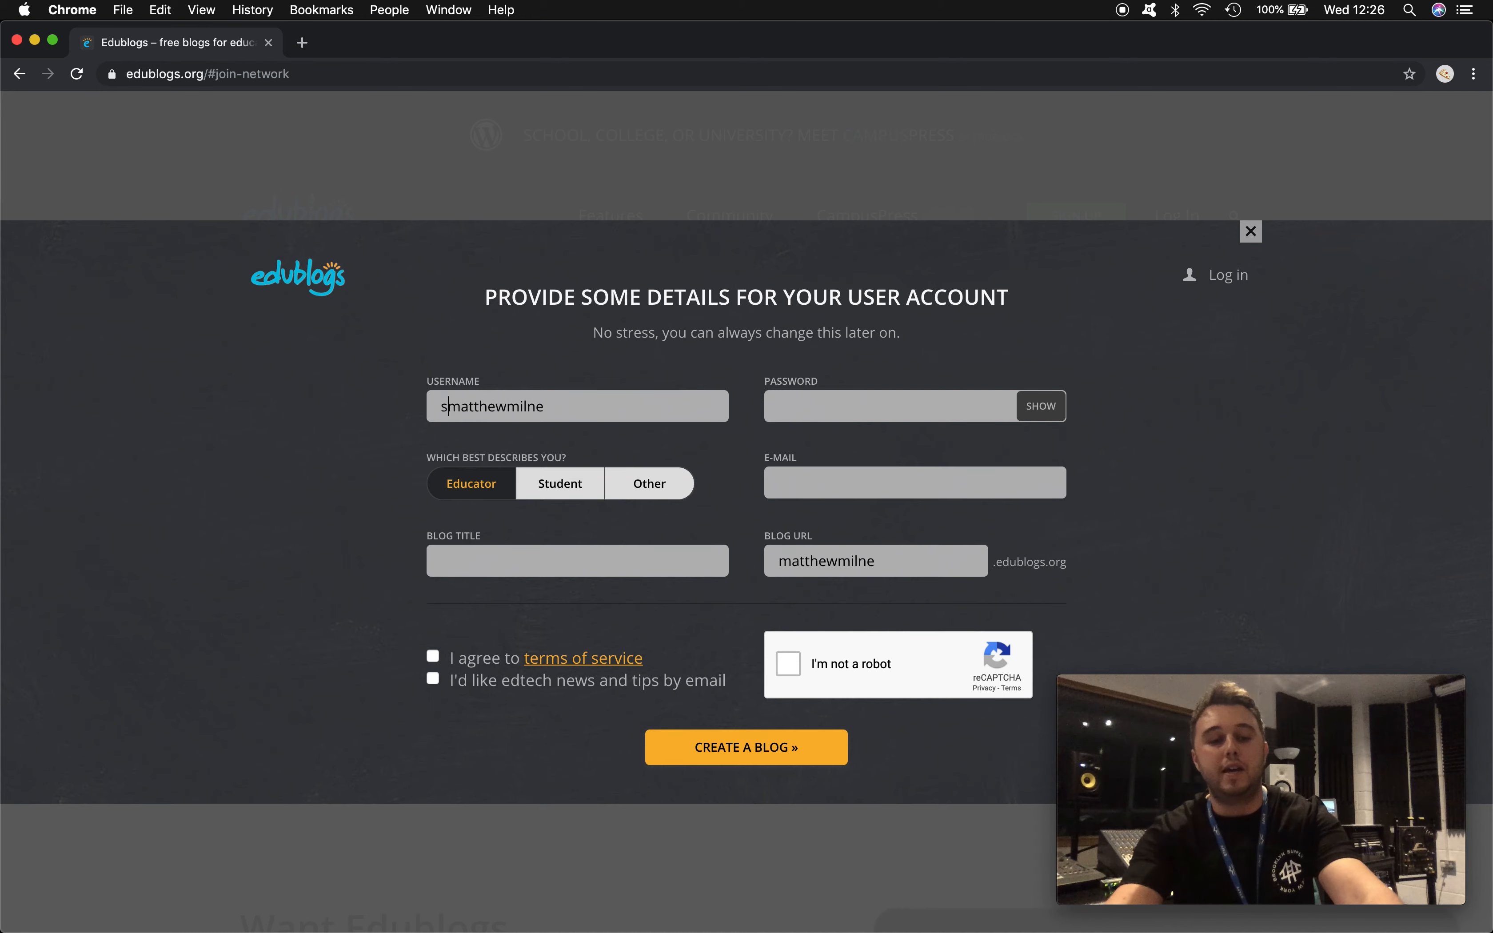
pyautogui.write('c')
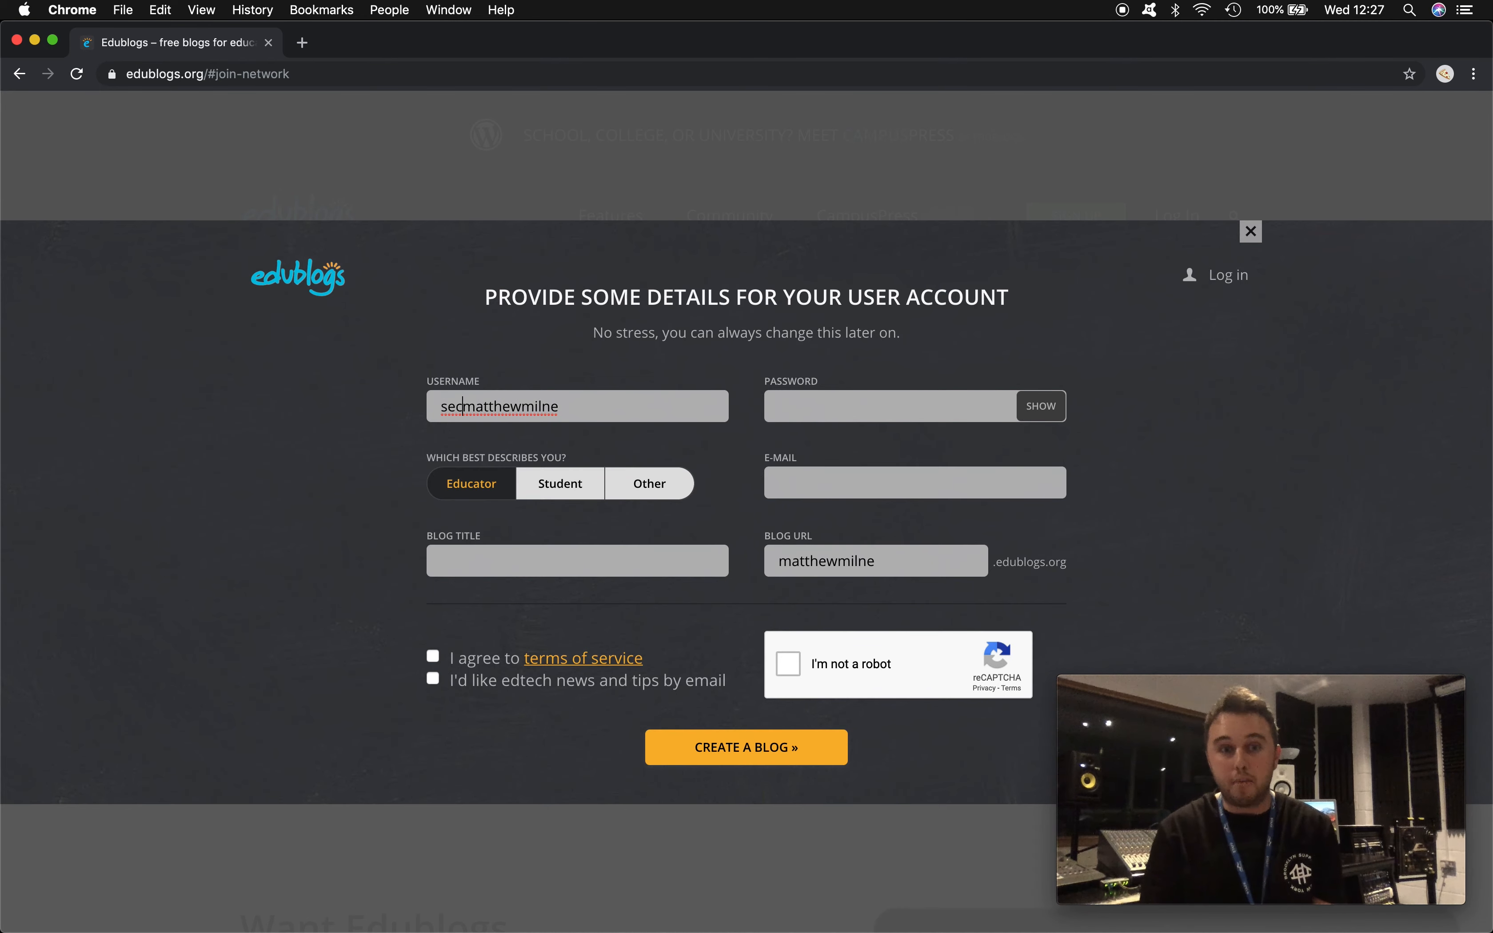
# - Enter a six-character password and choose Student as the user type
pyautogui.click(797, 397)
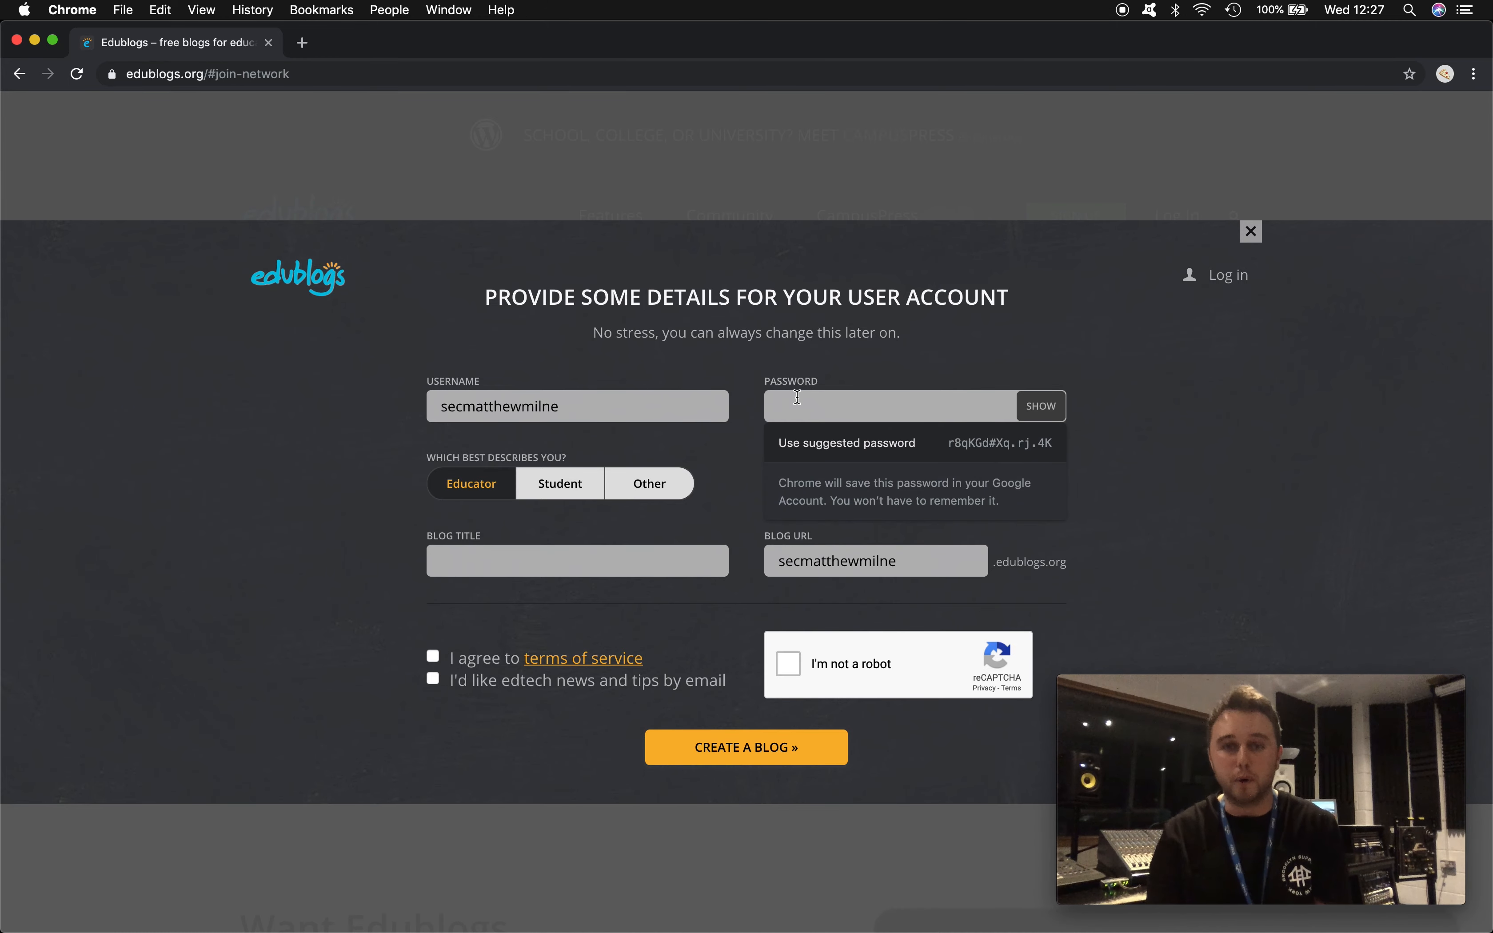
pyautogui.write('••••••')
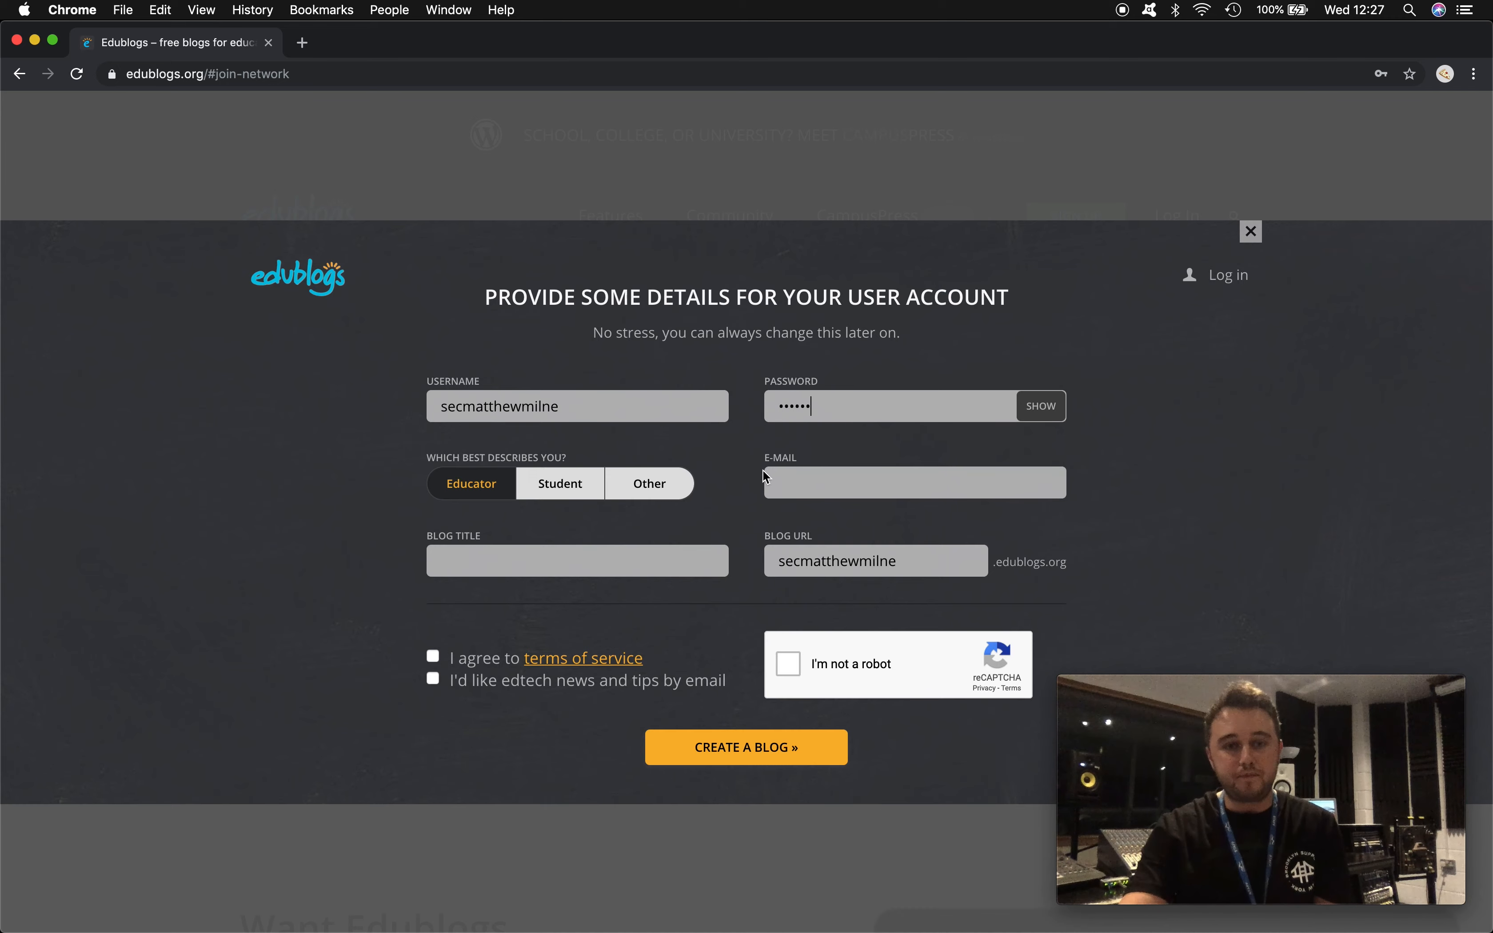
pyautogui.click(559, 489)
# - Fill in the suggested school e-mail address and the blog title 'My Portfolio'
pyautogui.click(815, 481)
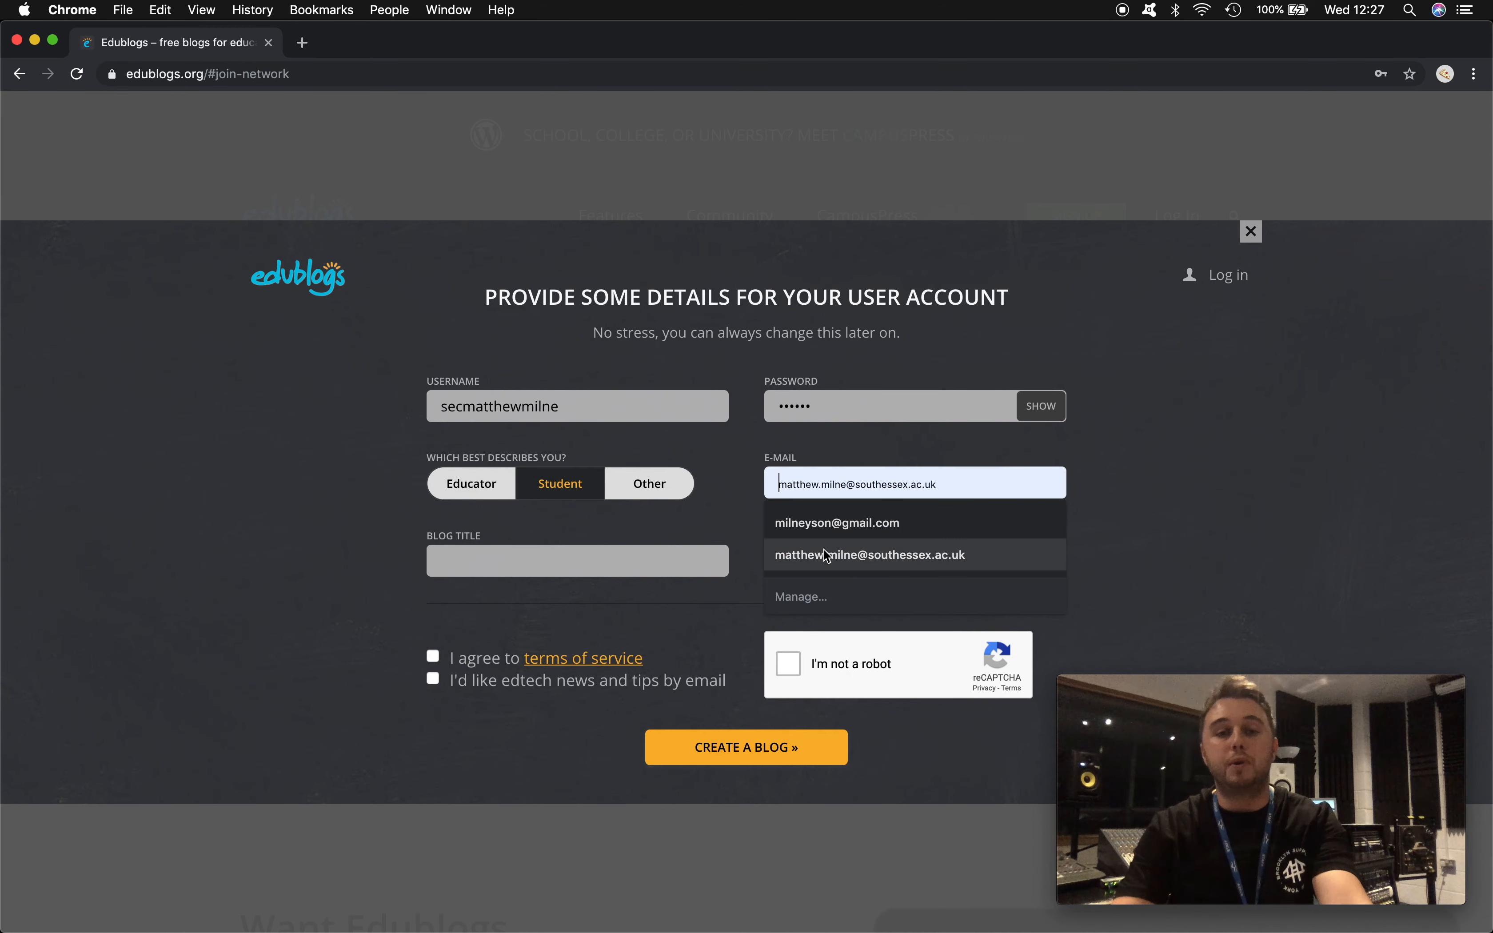
pyautogui.click(823, 549)
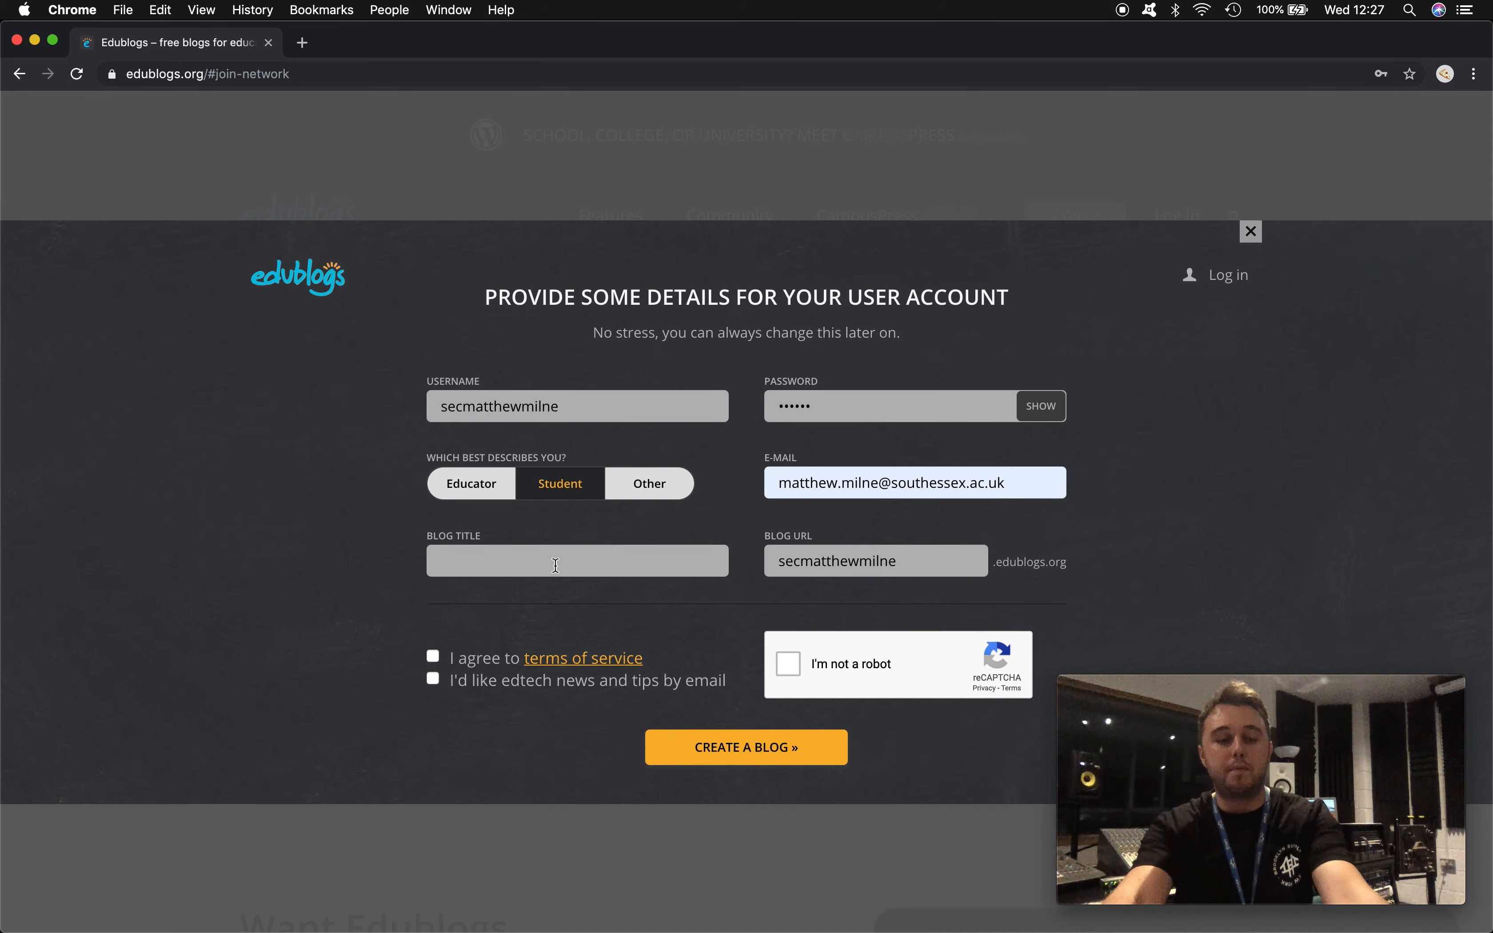
pyautogui.write('My Po')
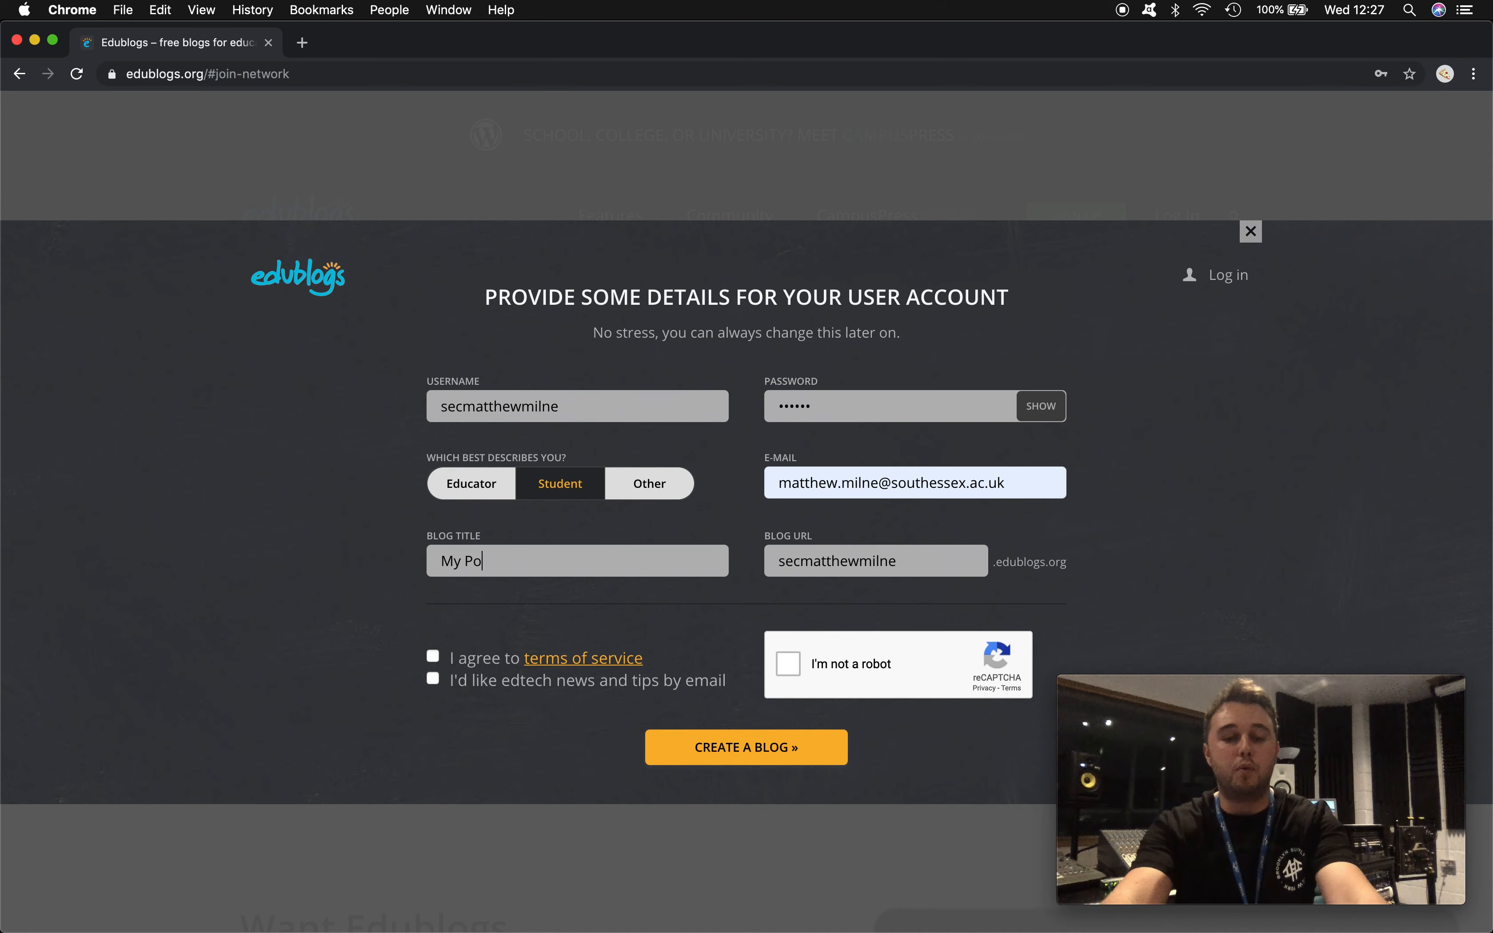
pyautogui.write('rtfolio')
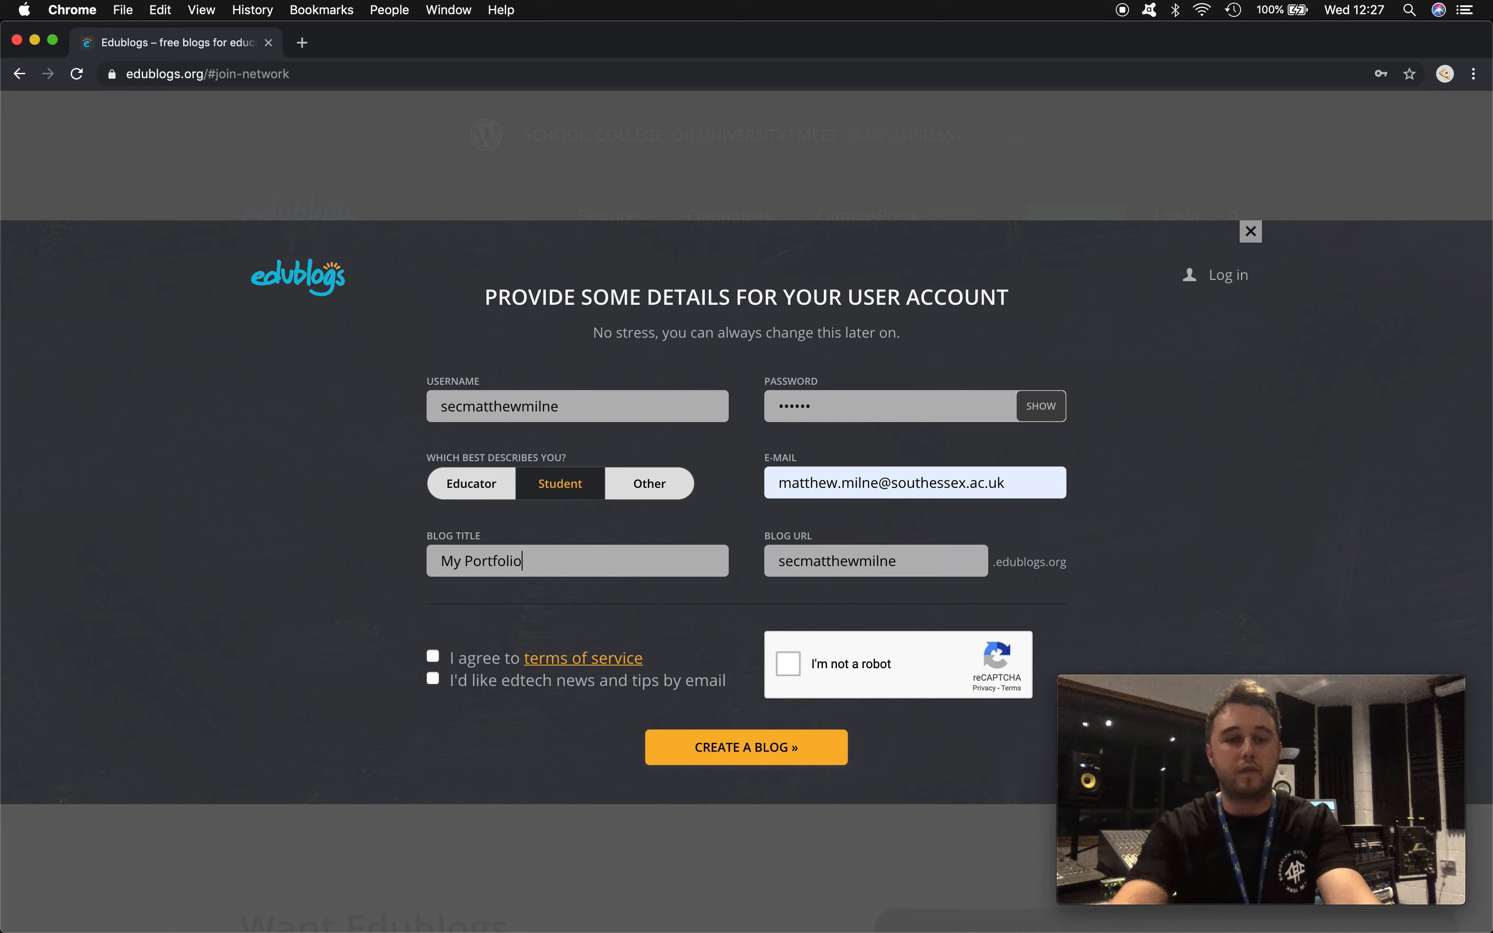
# - Replace the blog URL's prefix with 'sec' so it matches the username
pyautogui.click(828, 562)
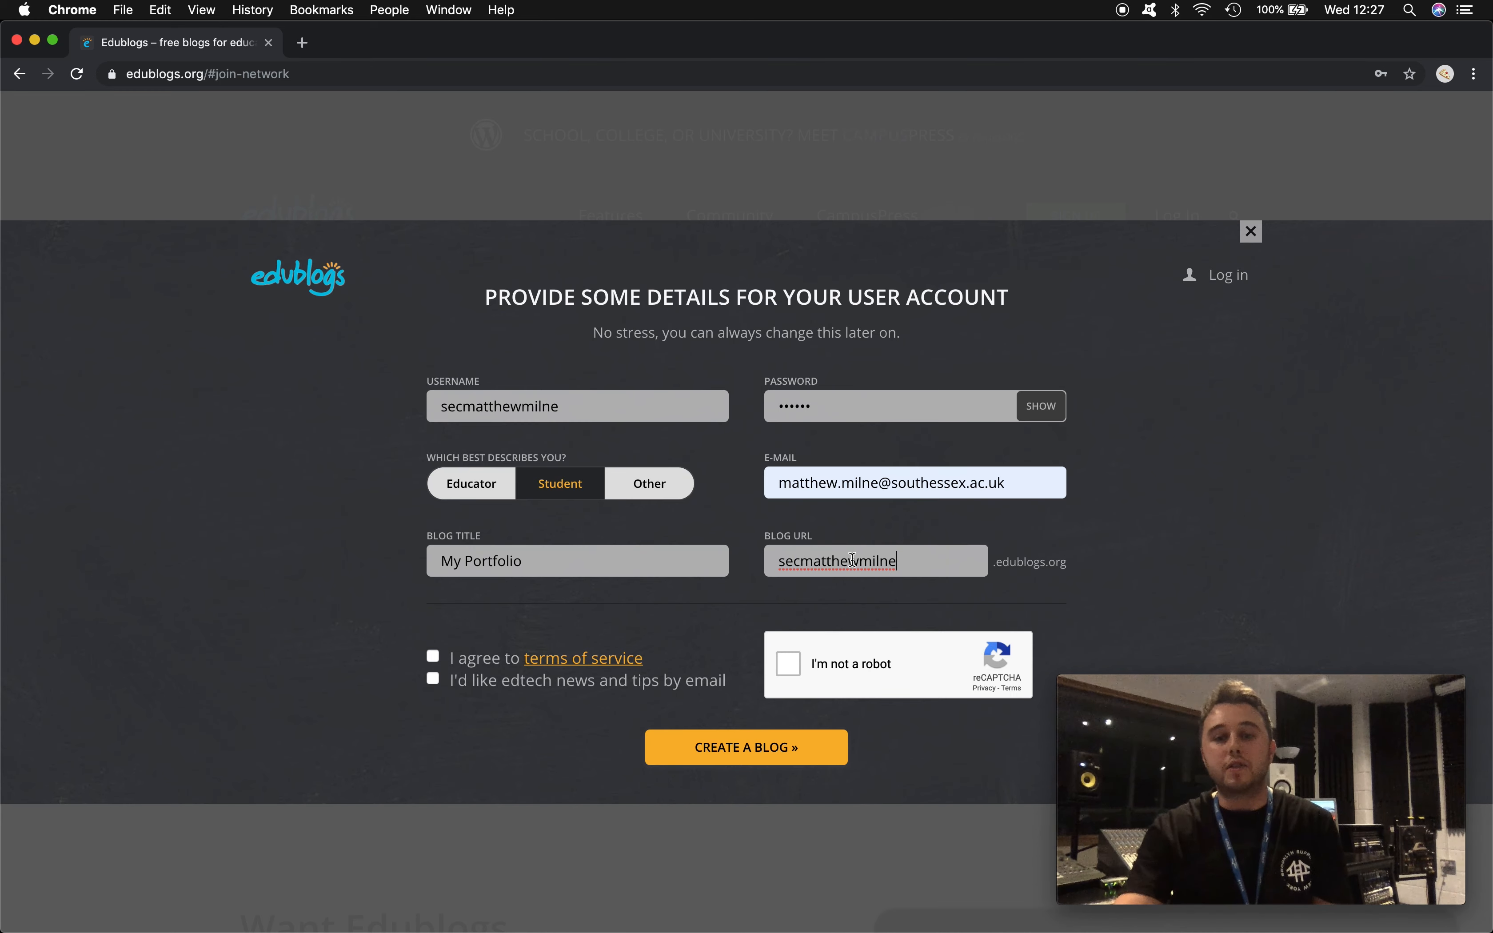
pyautogui.moveTo(799, 561); pyautogui.dragTo(779, 561)
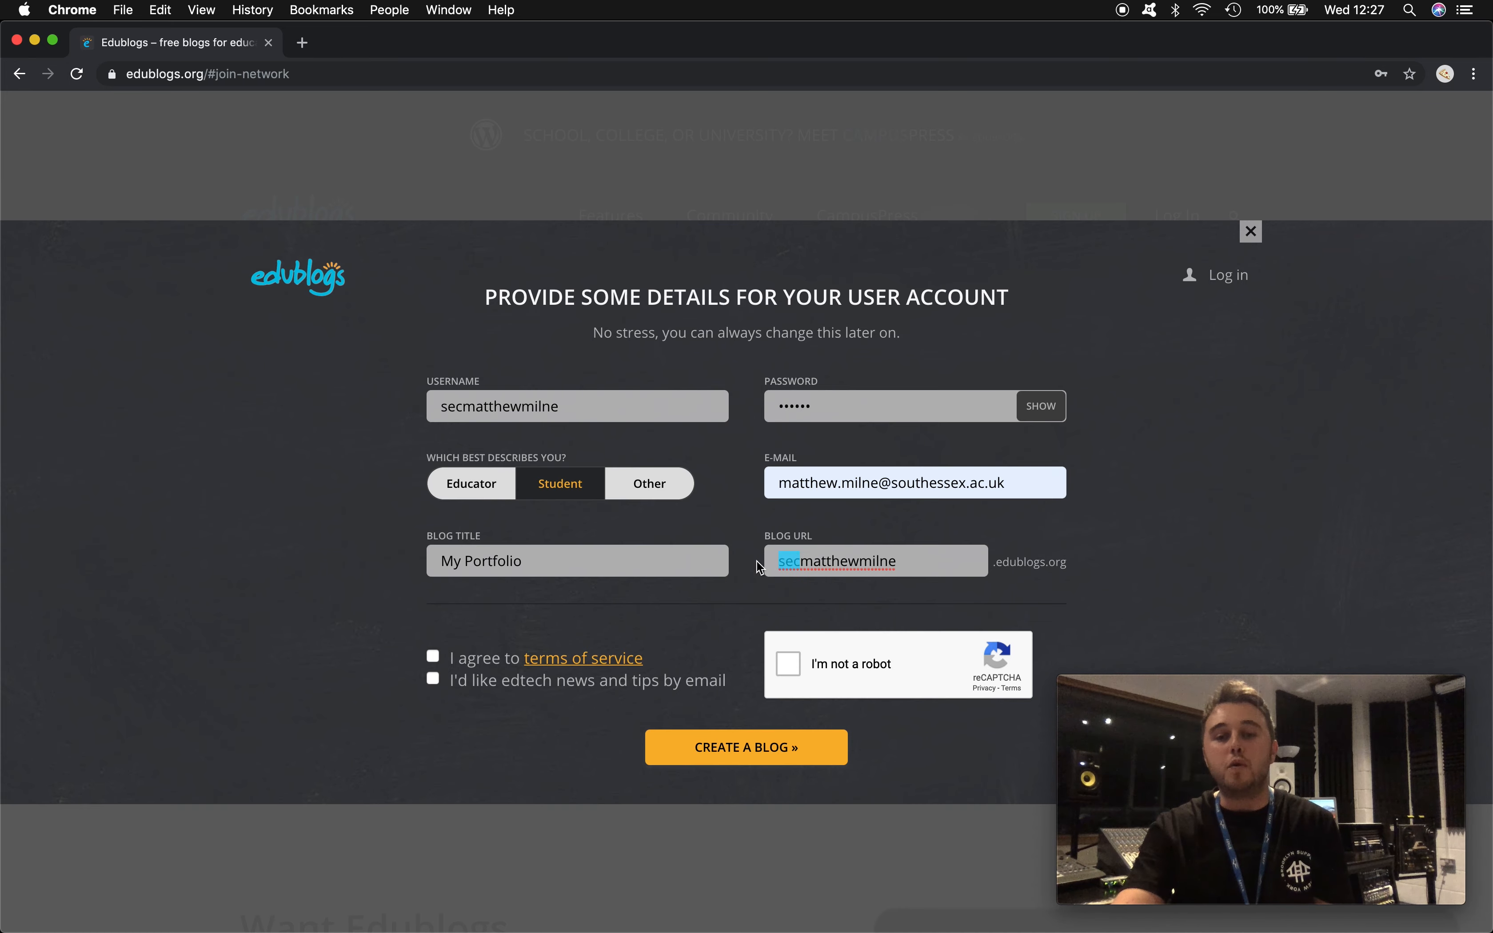
pyautogui.press('BackSpace')
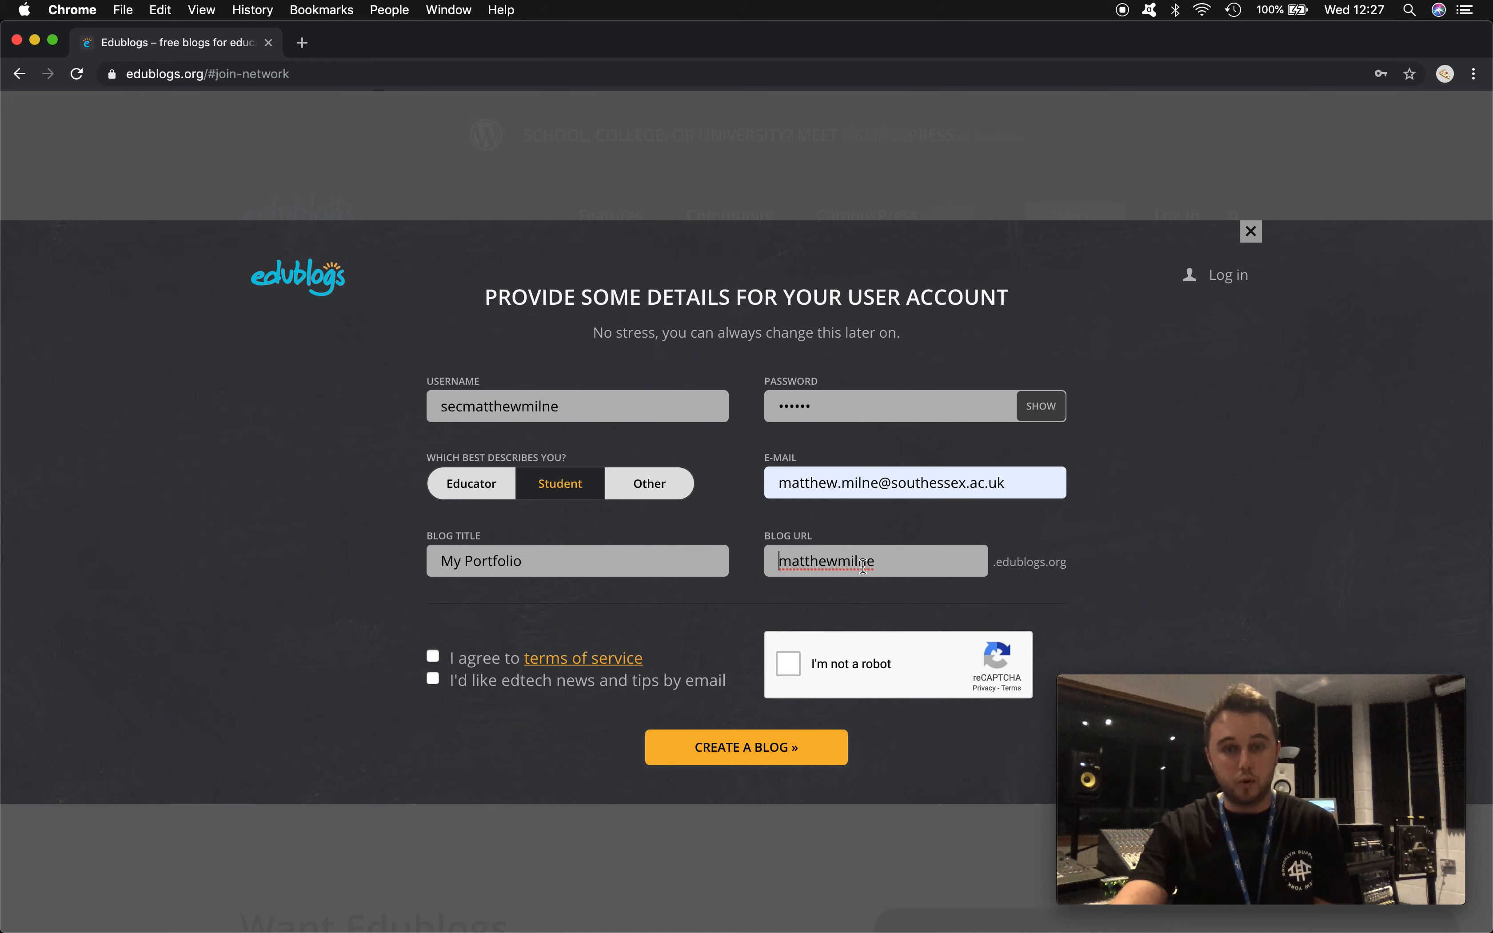
pyautogui.write('sec')
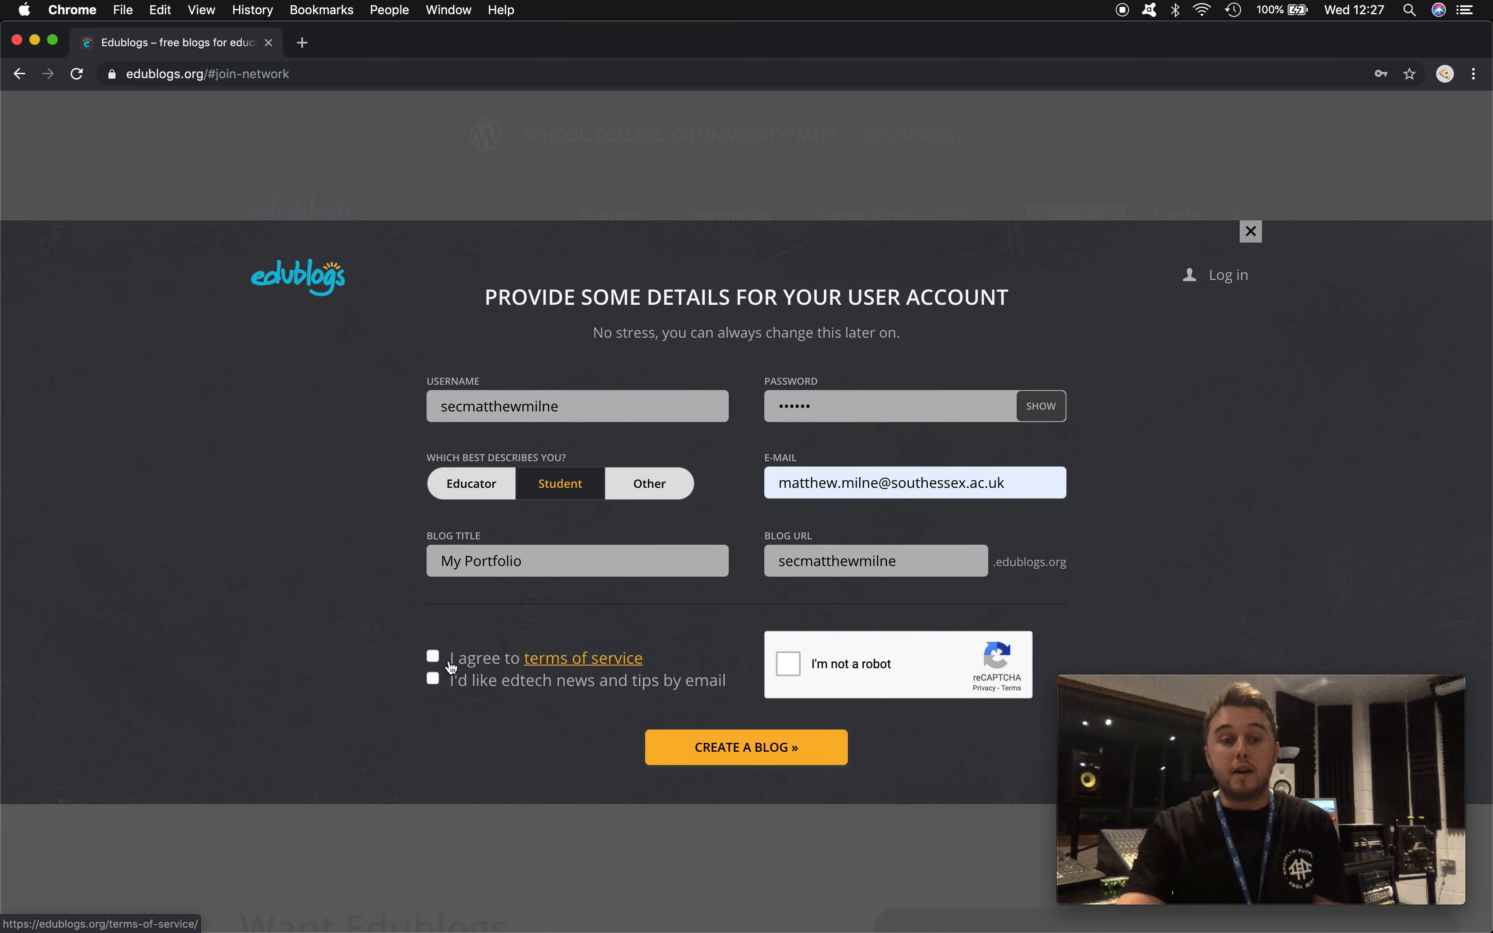
# - Agree to the terms, submit the form, and replace the rejected e-mail with a new address
pyautogui.click(432, 658)
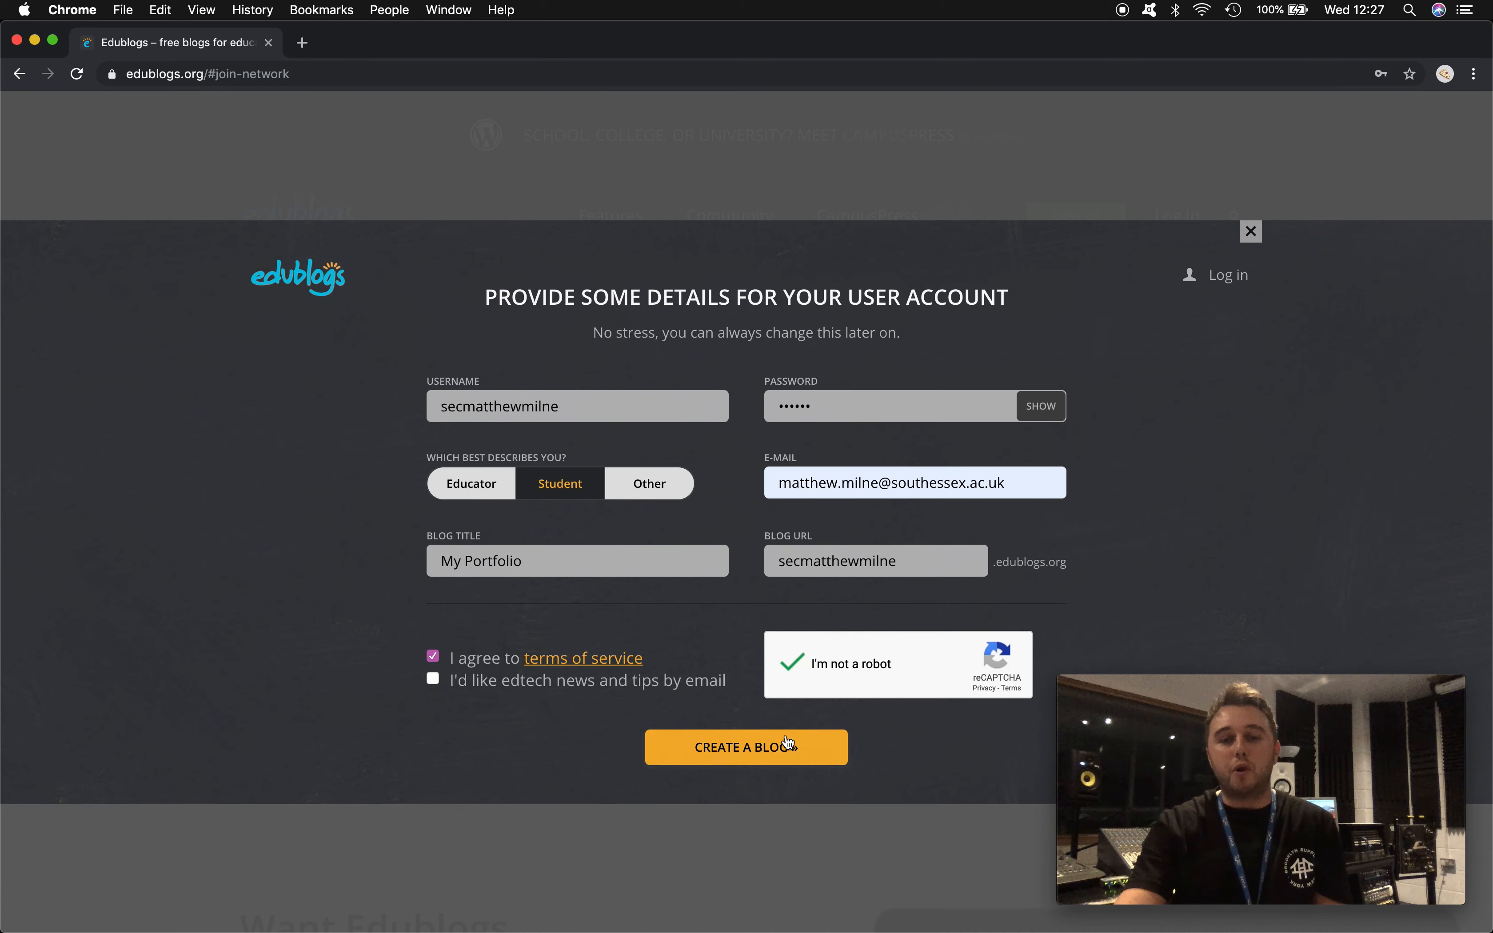
pyautogui.click(732, 750)
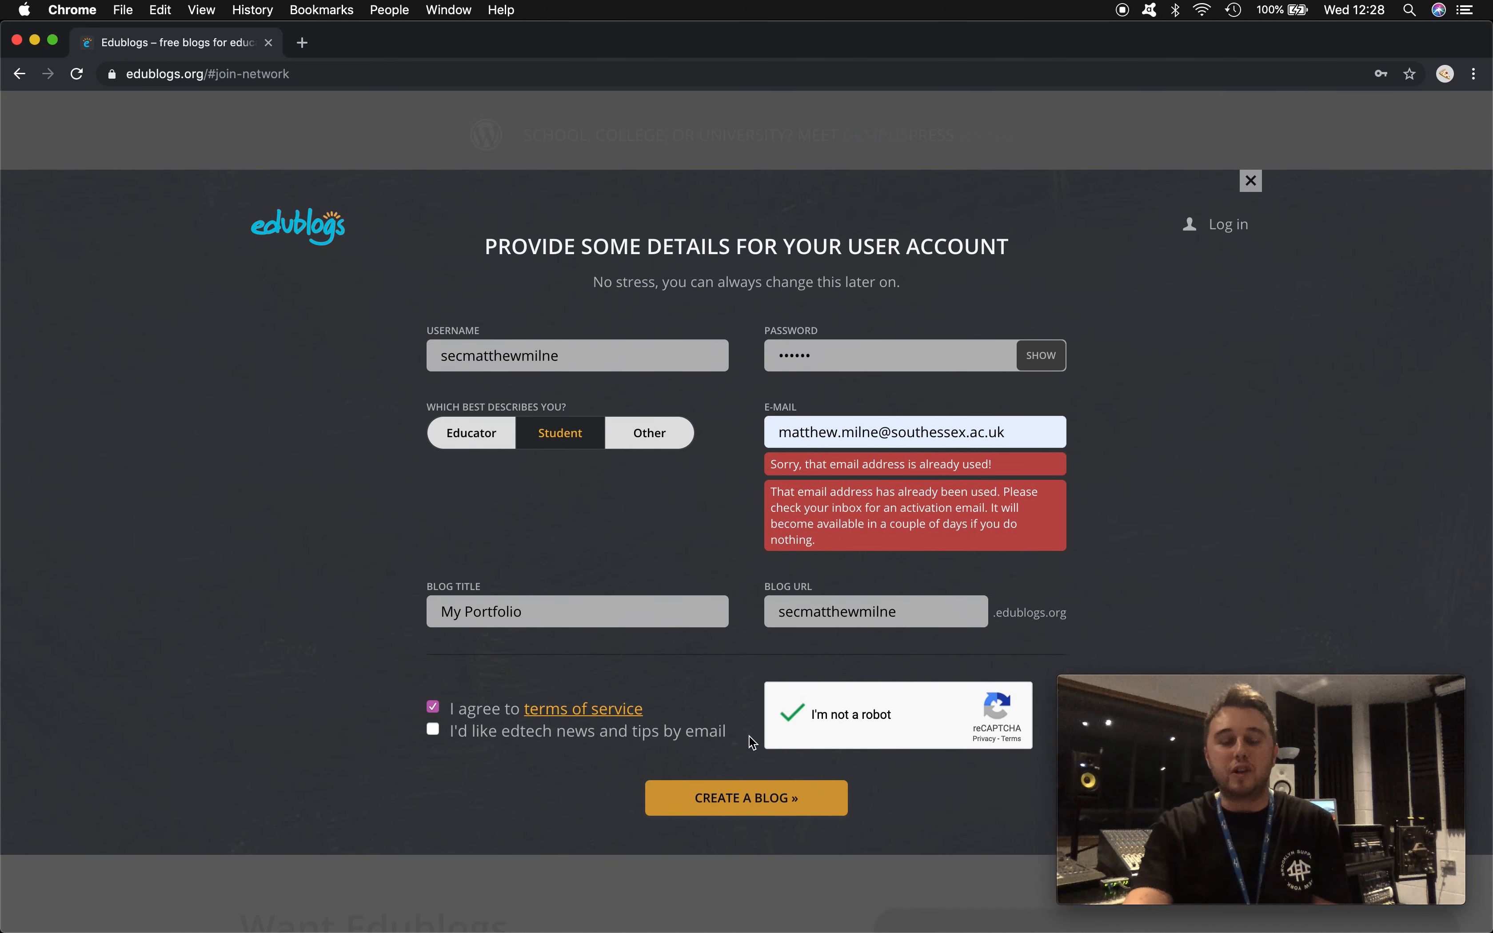
pyautogui.click(1040, 426)
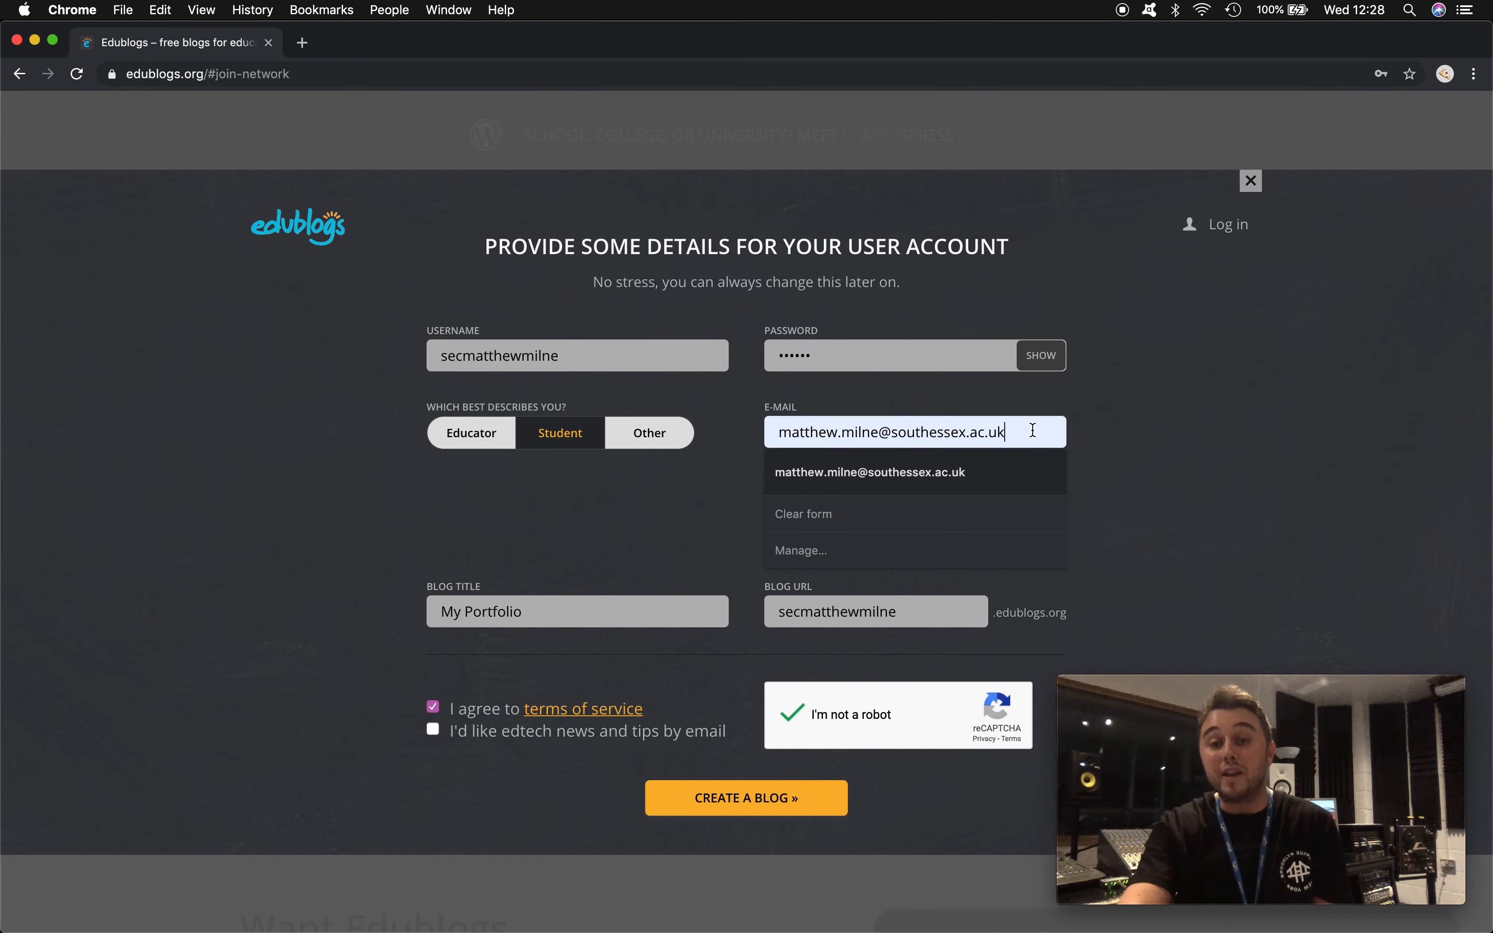
pyautogui.moveTo(1036, 430); pyautogui.dragTo(580, 424)
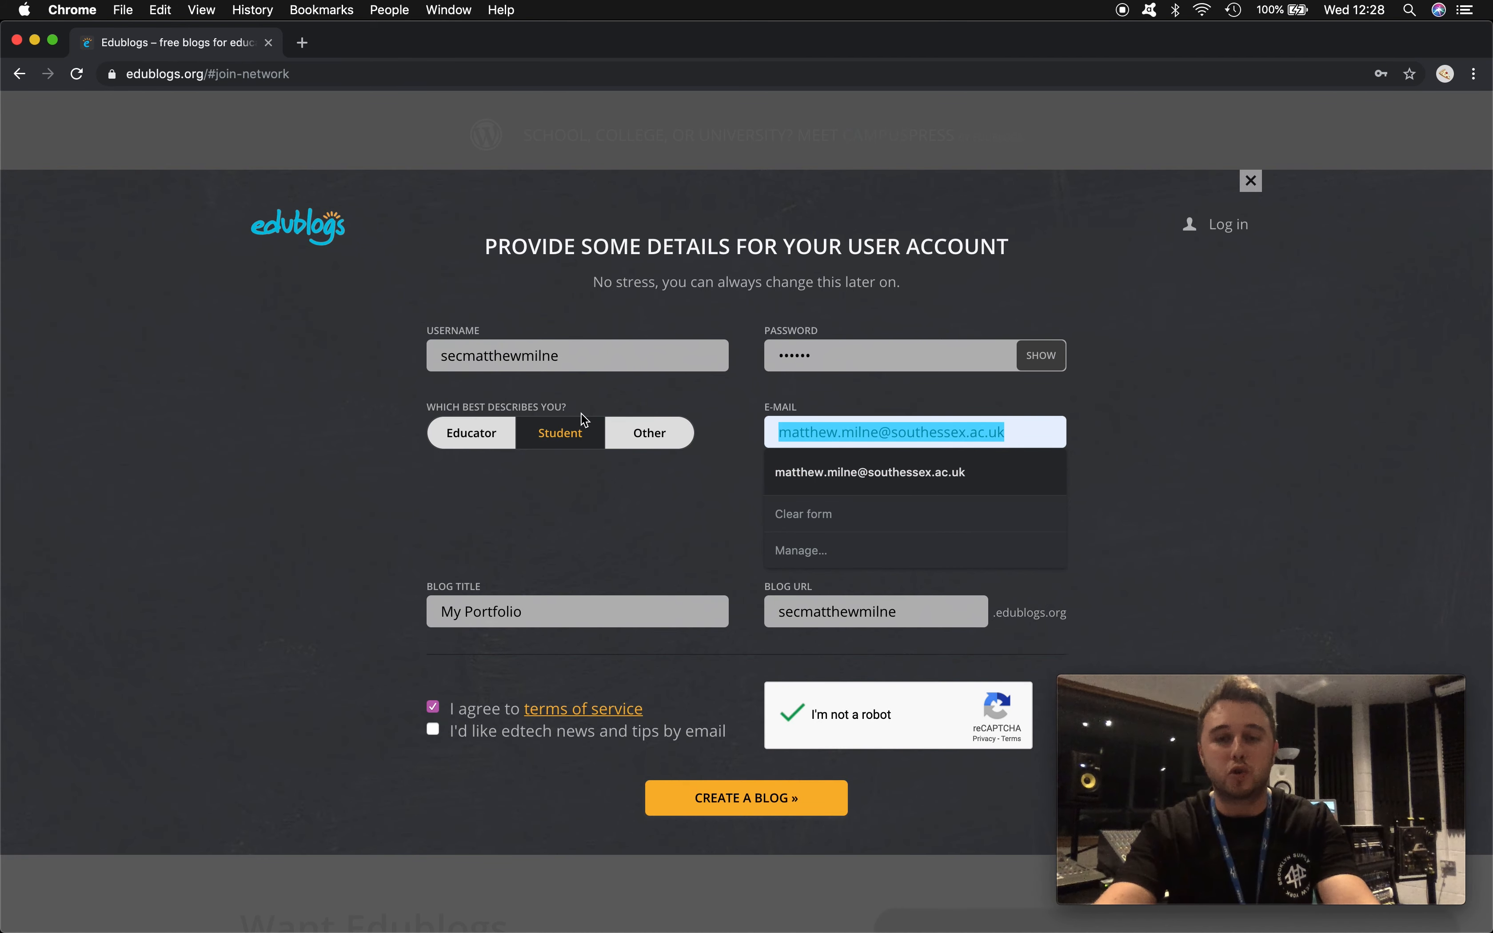
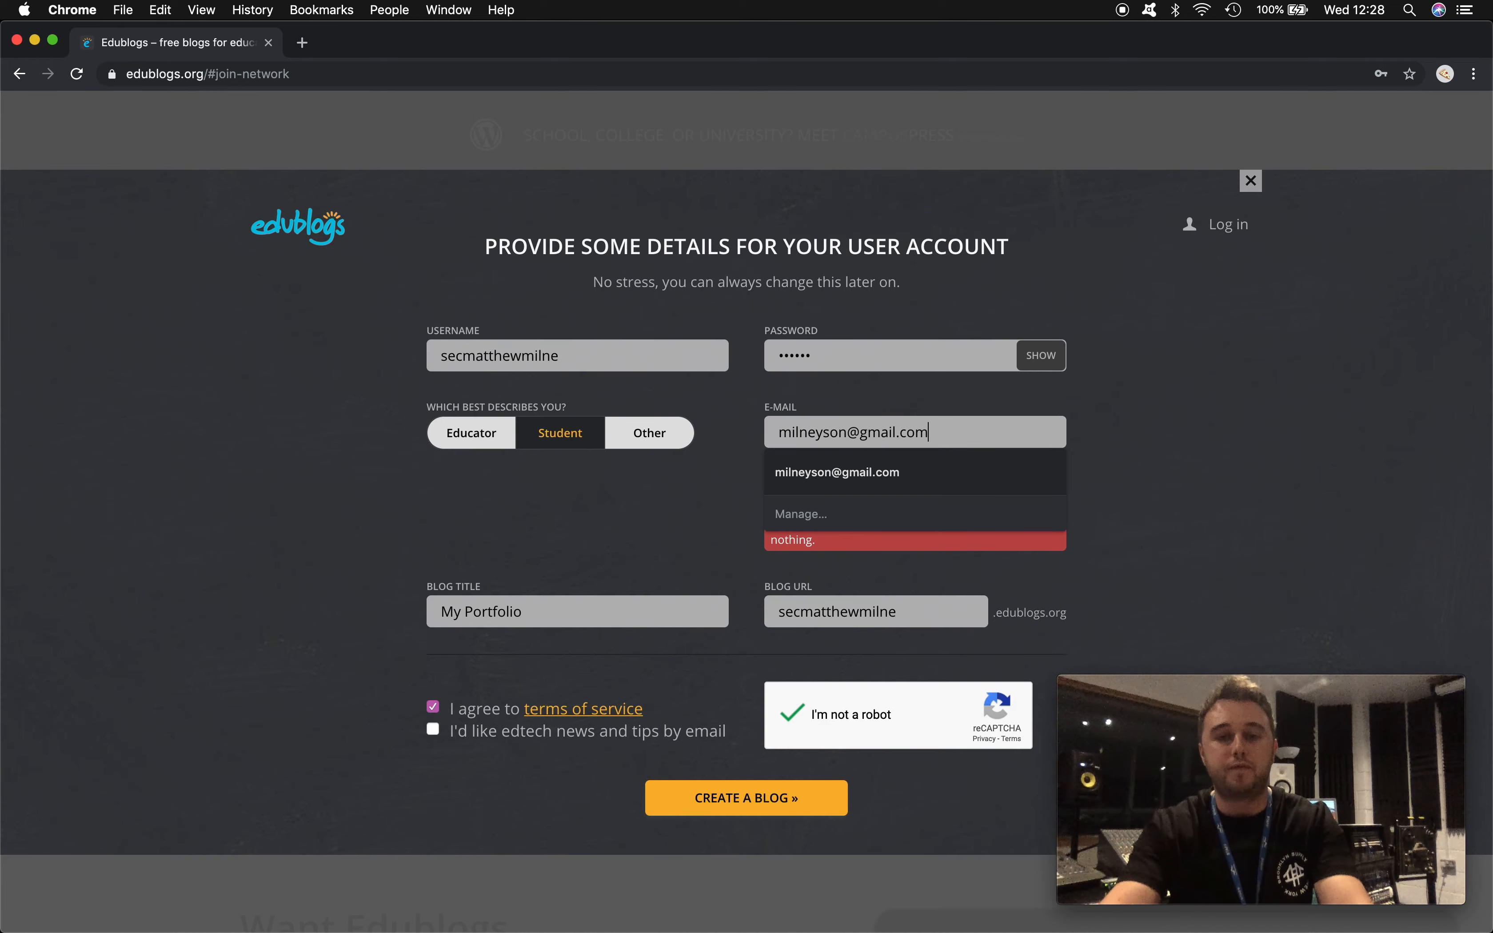
pyautogui.click(803, 398)
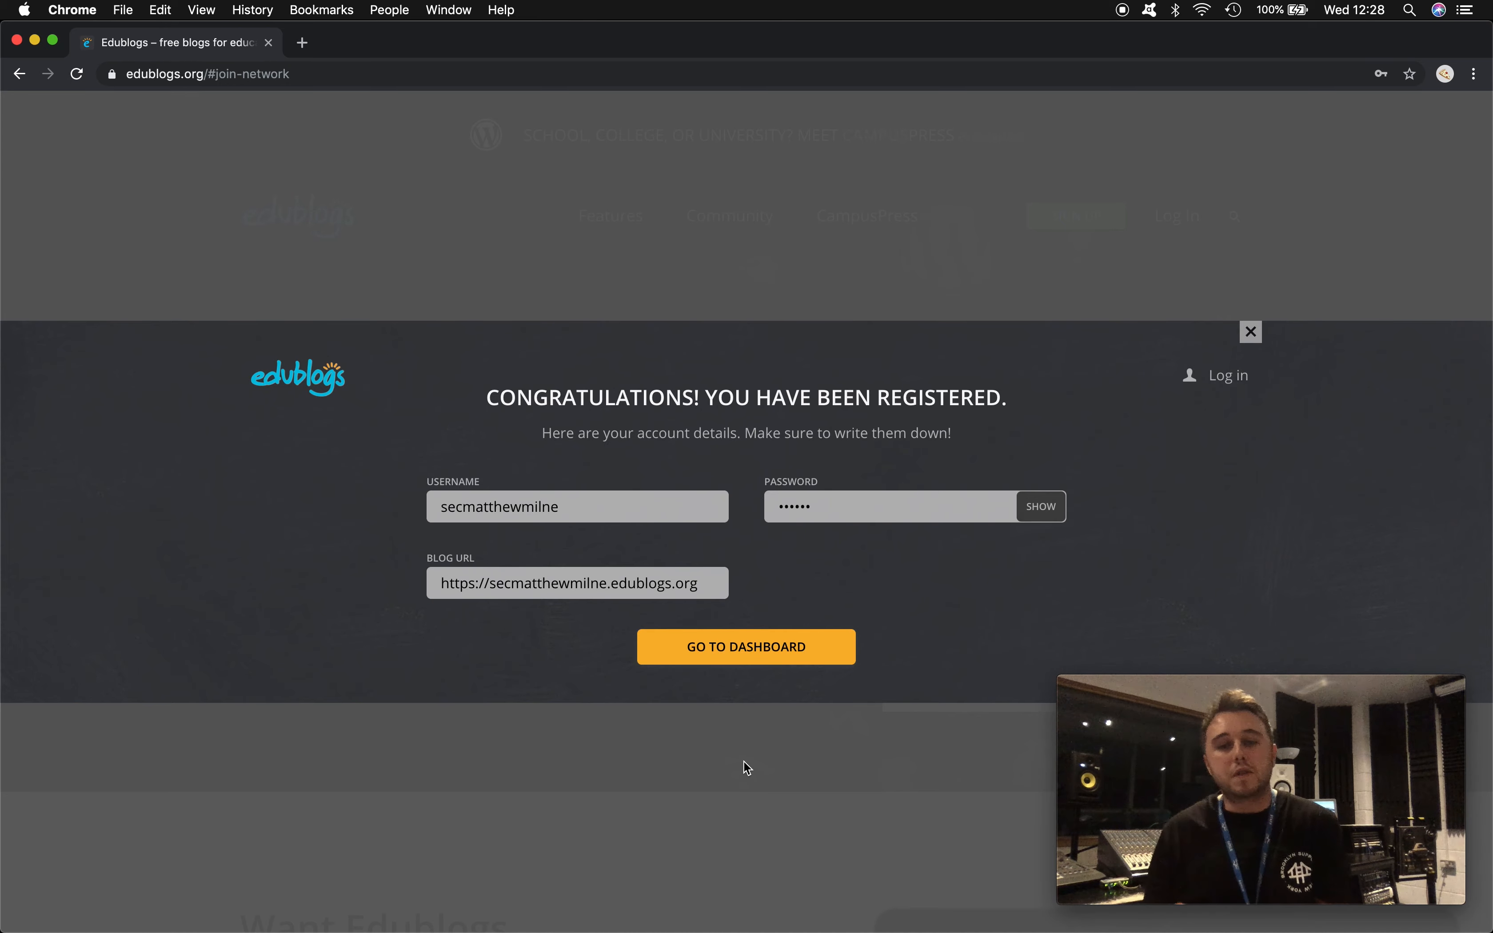
# - Go to the dashboard, save the login in Chrome, and log in with the saved credentials
pyautogui.click(718, 654)
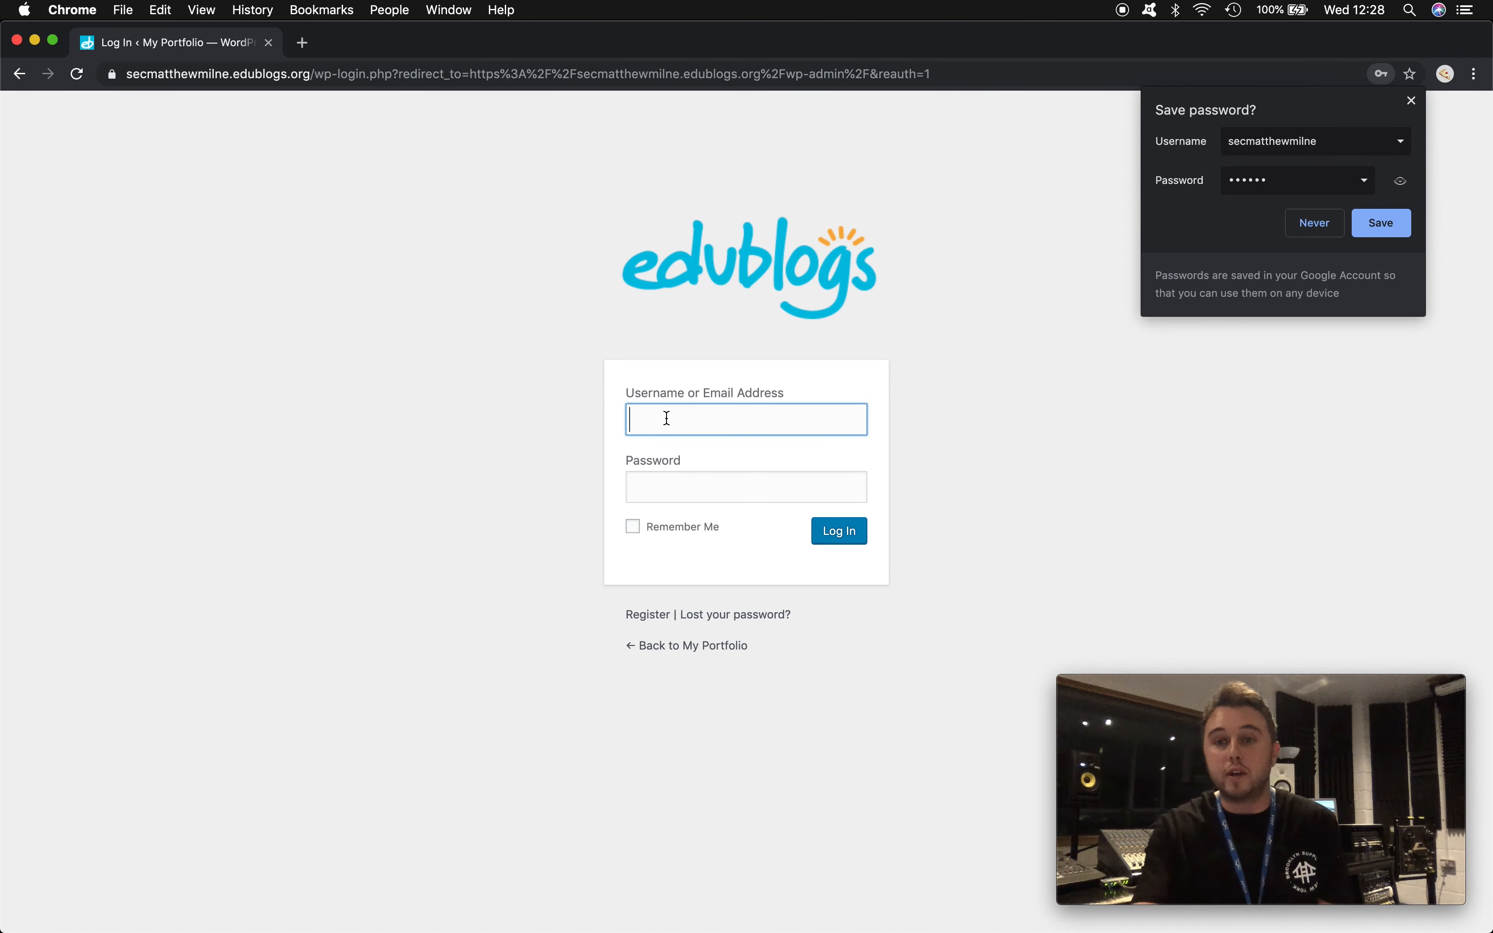
pyautogui.click(1377, 225)
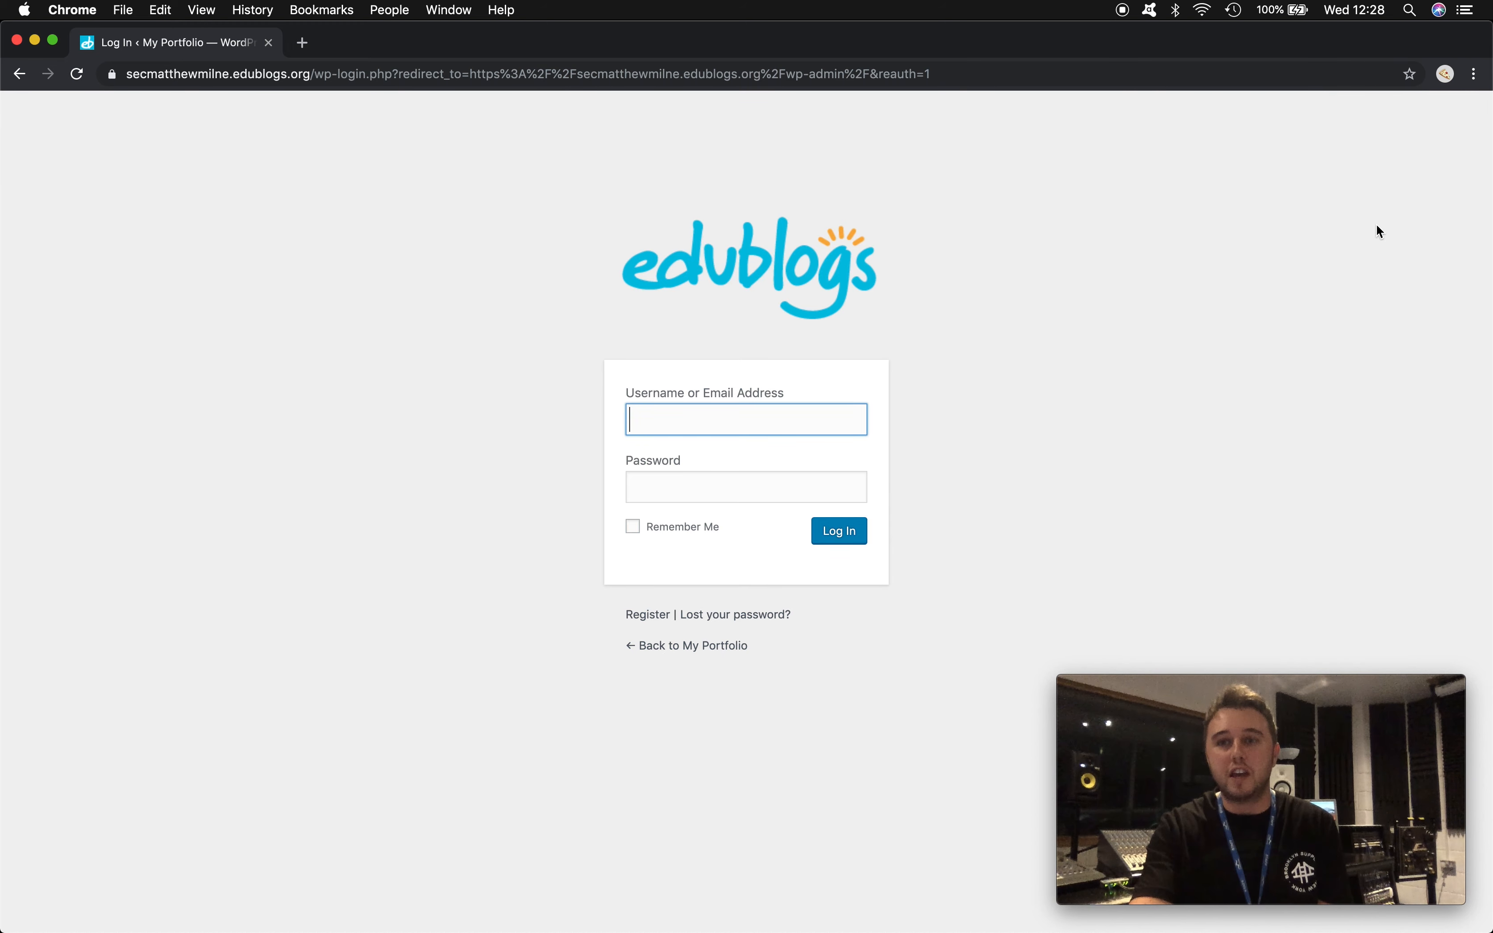
pyautogui.click(702, 415)
pyautogui.click(713, 459)
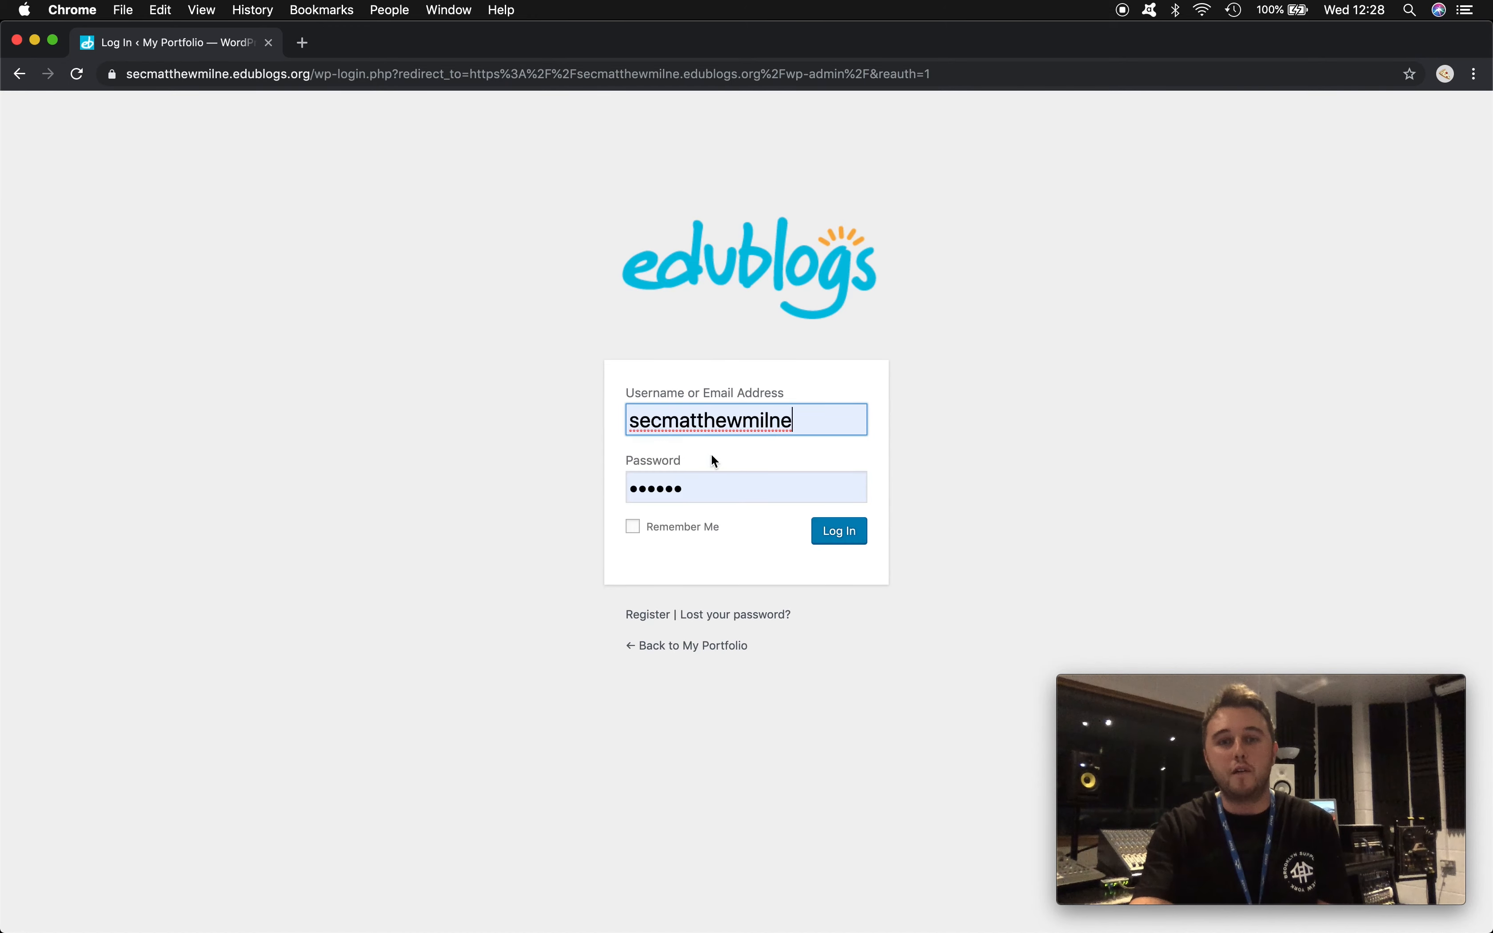
pyautogui.click(840, 531)
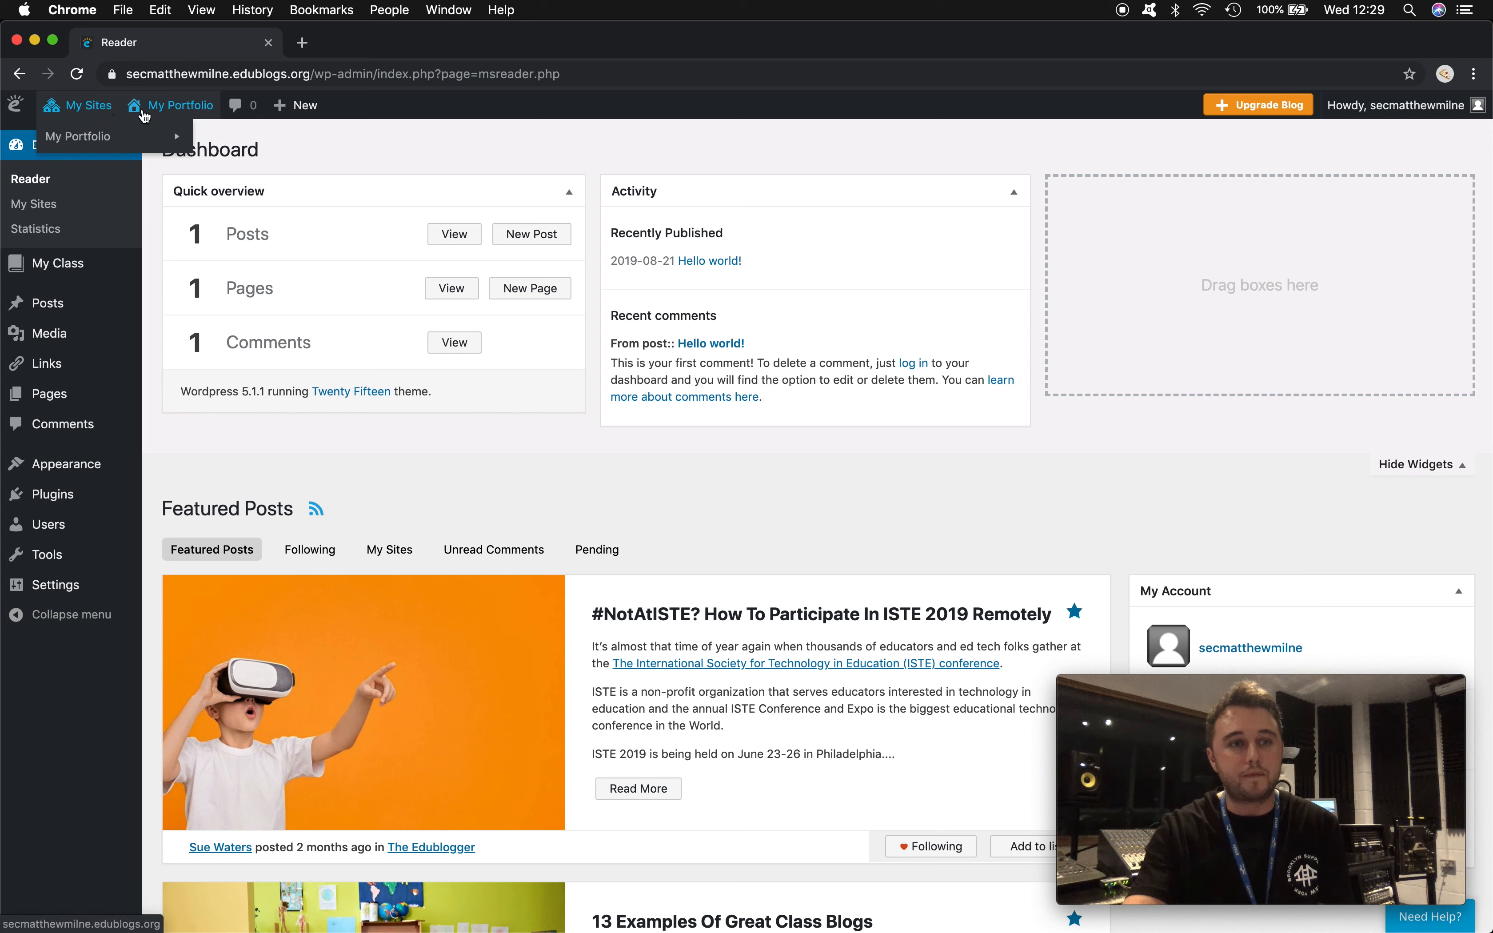
# - Open the My Portfolio dashboard from My Sites, then visit the live site
pyautogui.moveTo(135, 136)
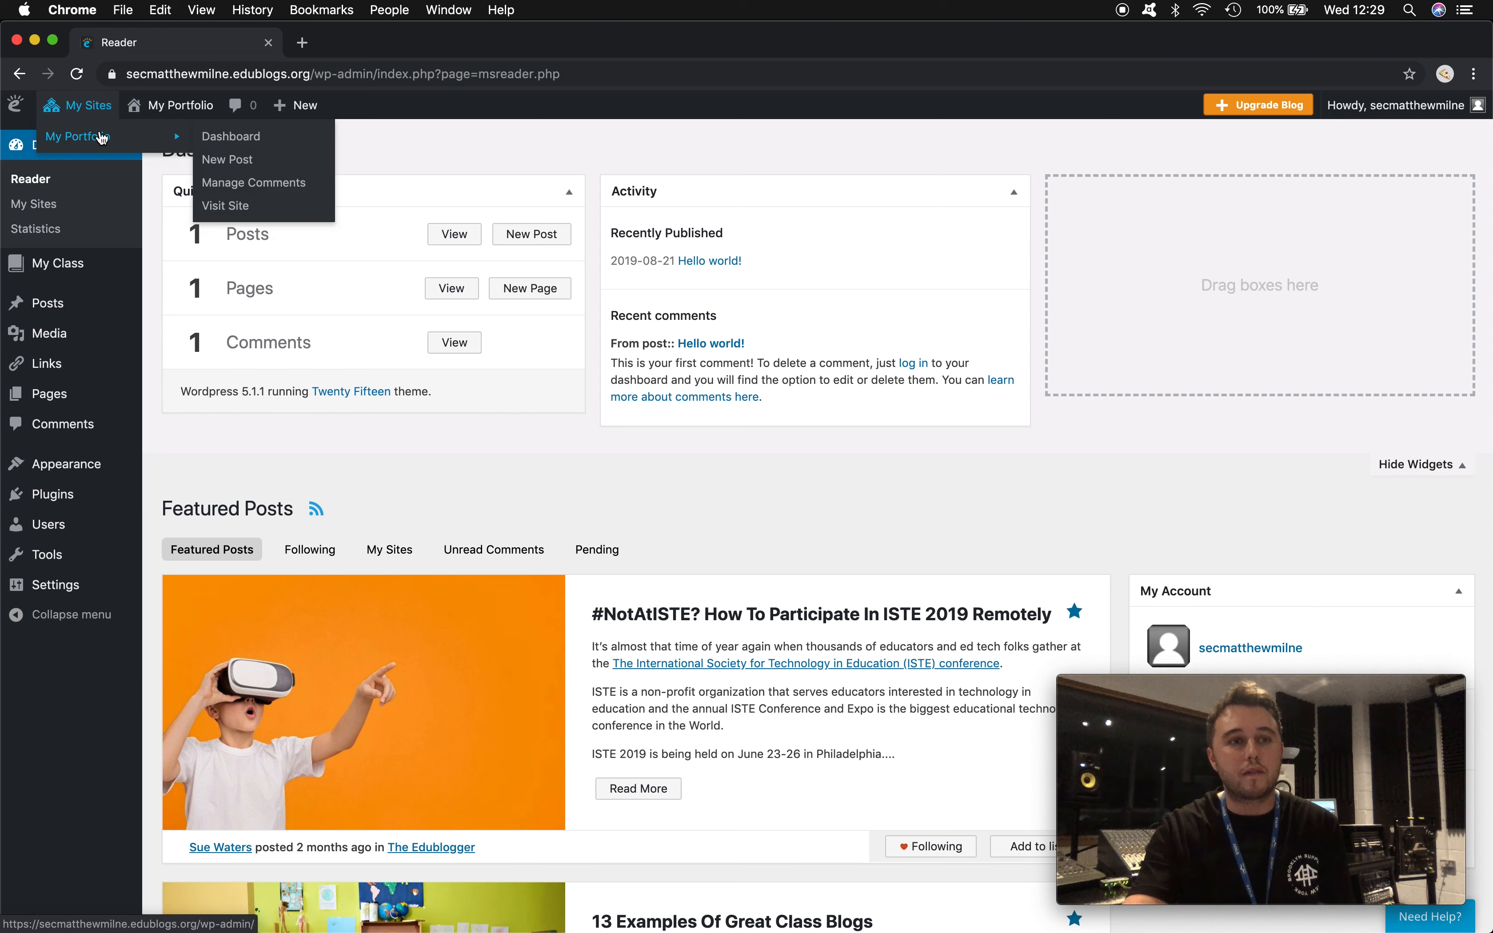
pyautogui.click(222, 137)
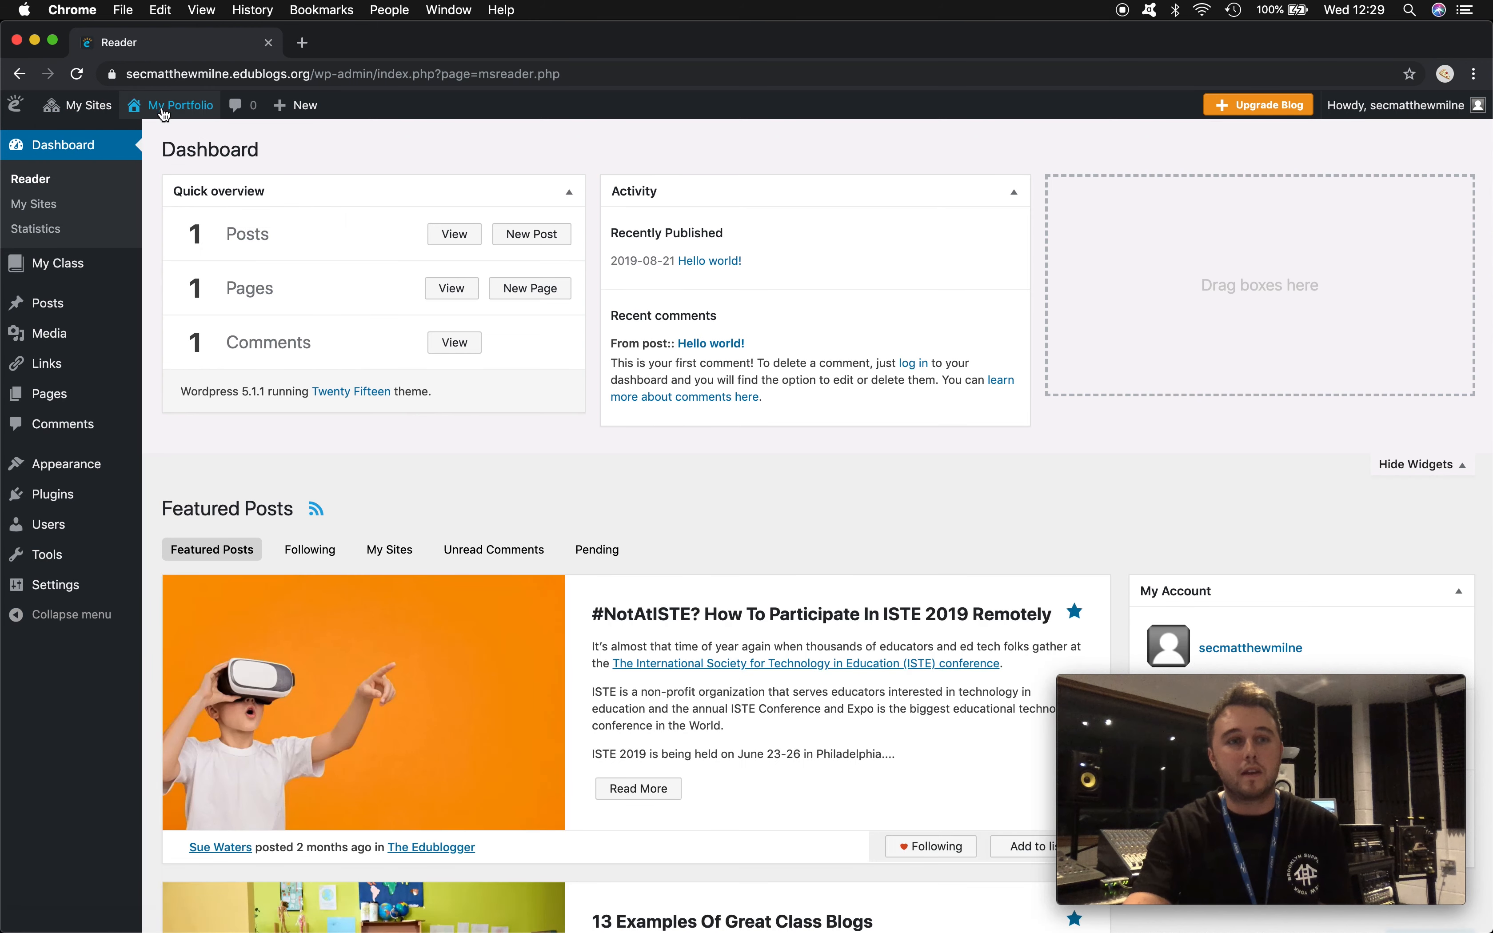
pyautogui.moveTo(162, 107)
pyautogui.click(160, 138)
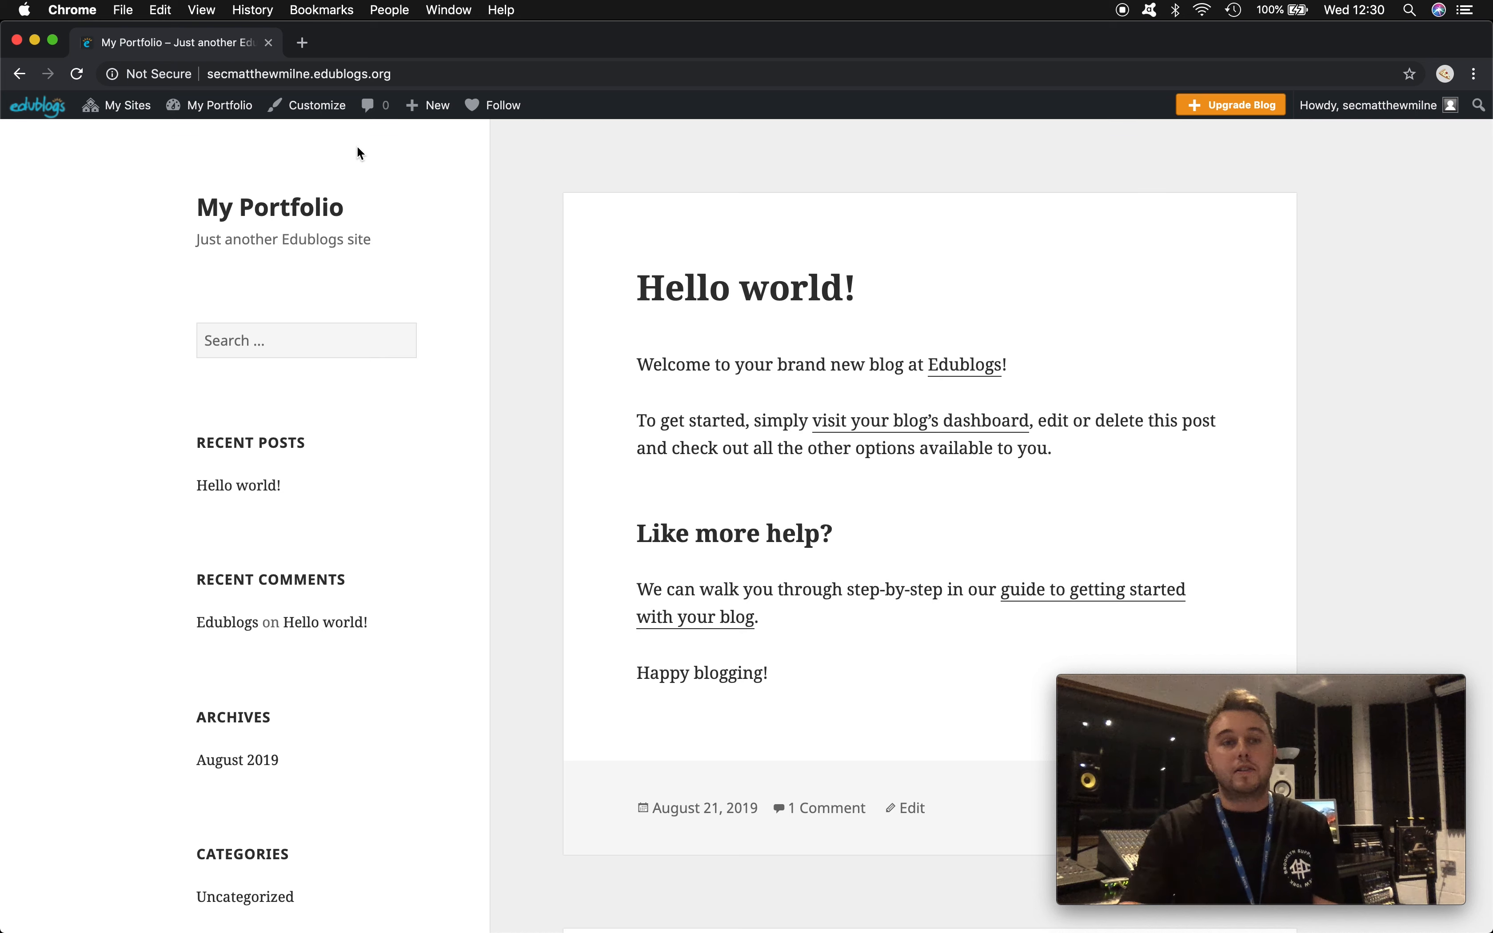
# - Open the Customizer and choose Change beside Active theme to browse themes
pyautogui.click(315, 109)
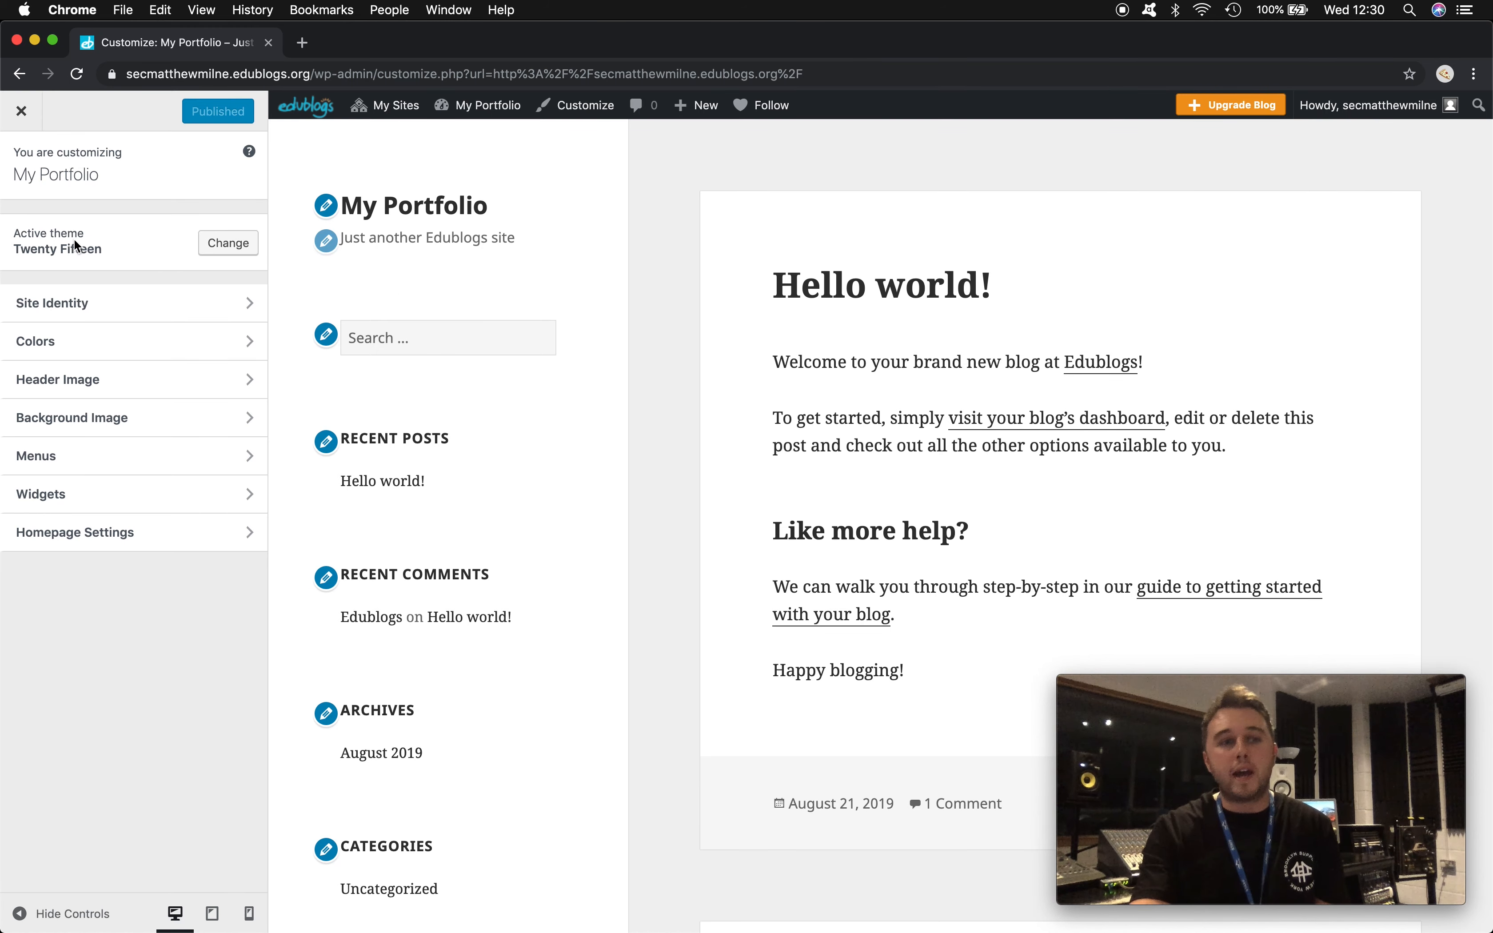
pyautogui.click(233, 245)
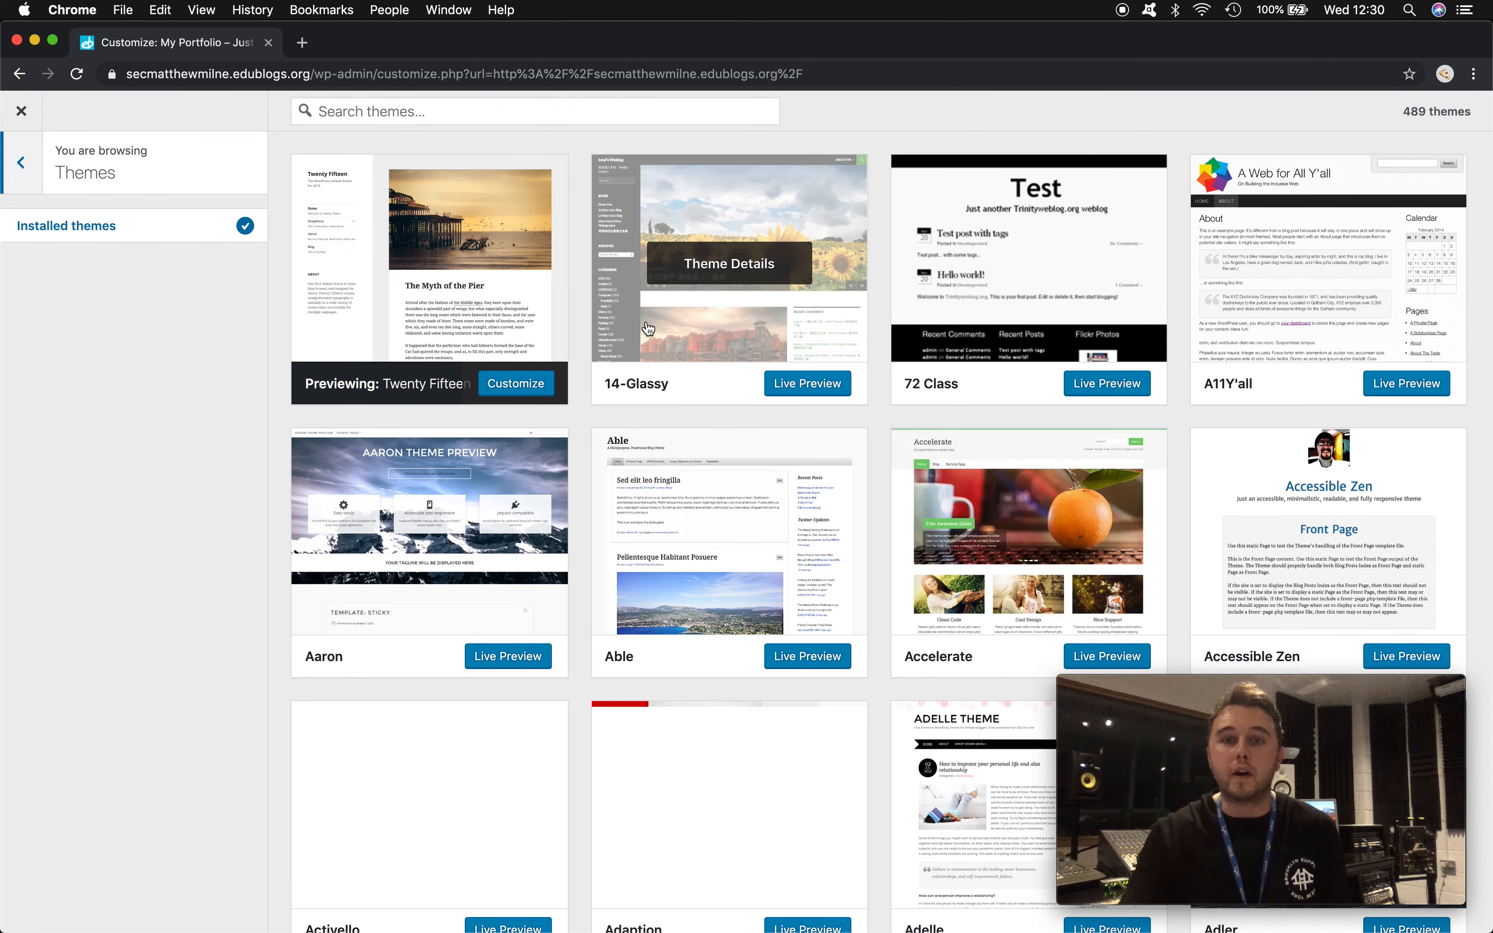
# - Search the themes for 'author' and live-preview the Author theme
pyautogui.click(521, 114)
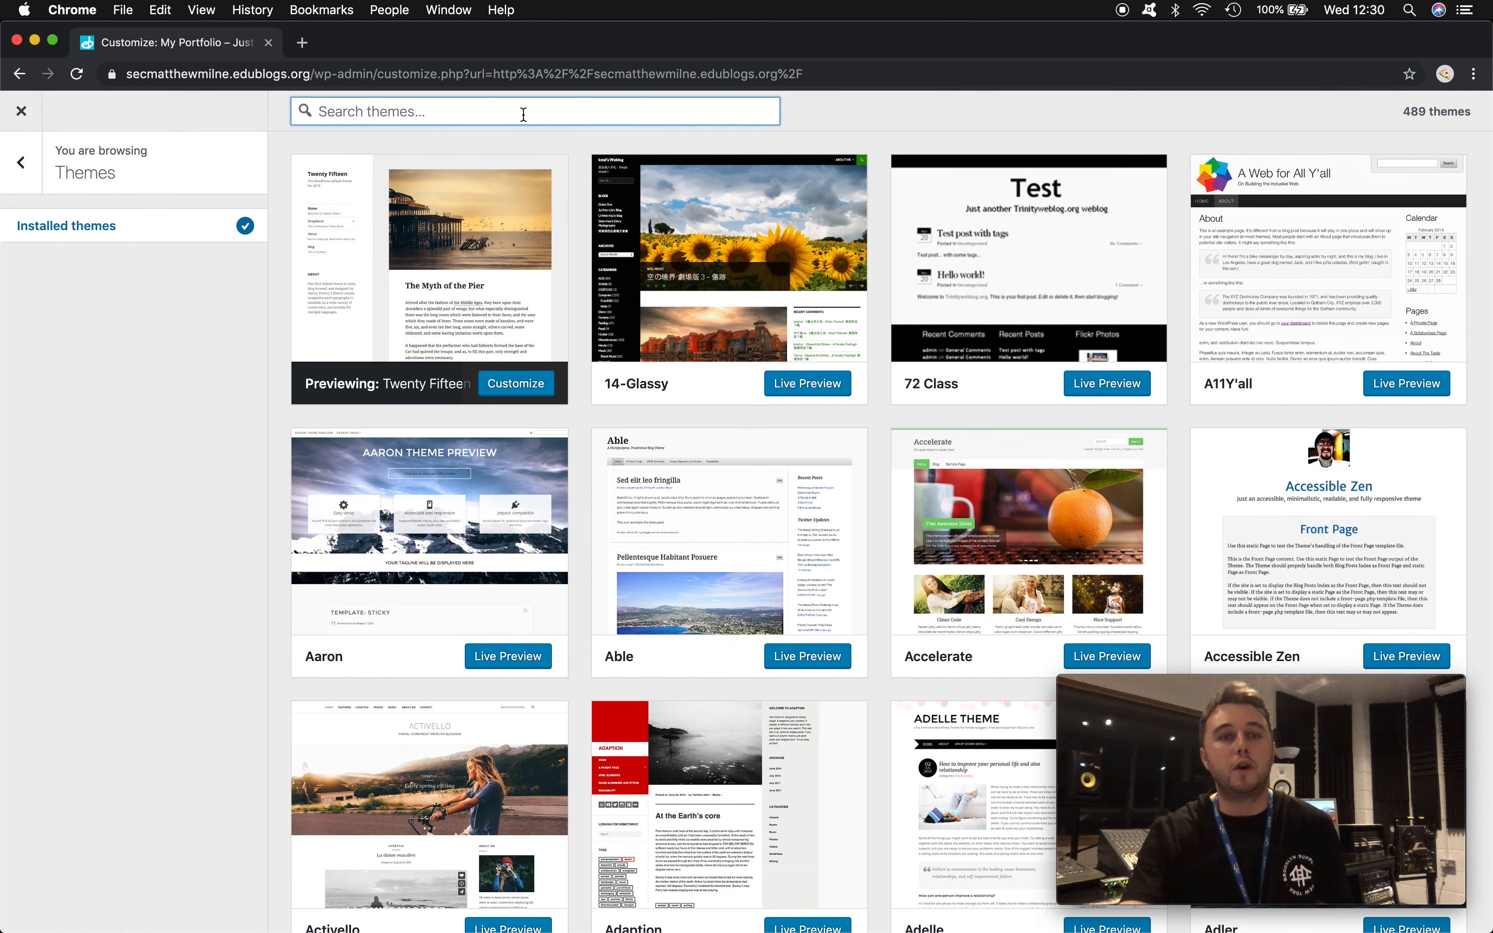
pyautogui.write('a')
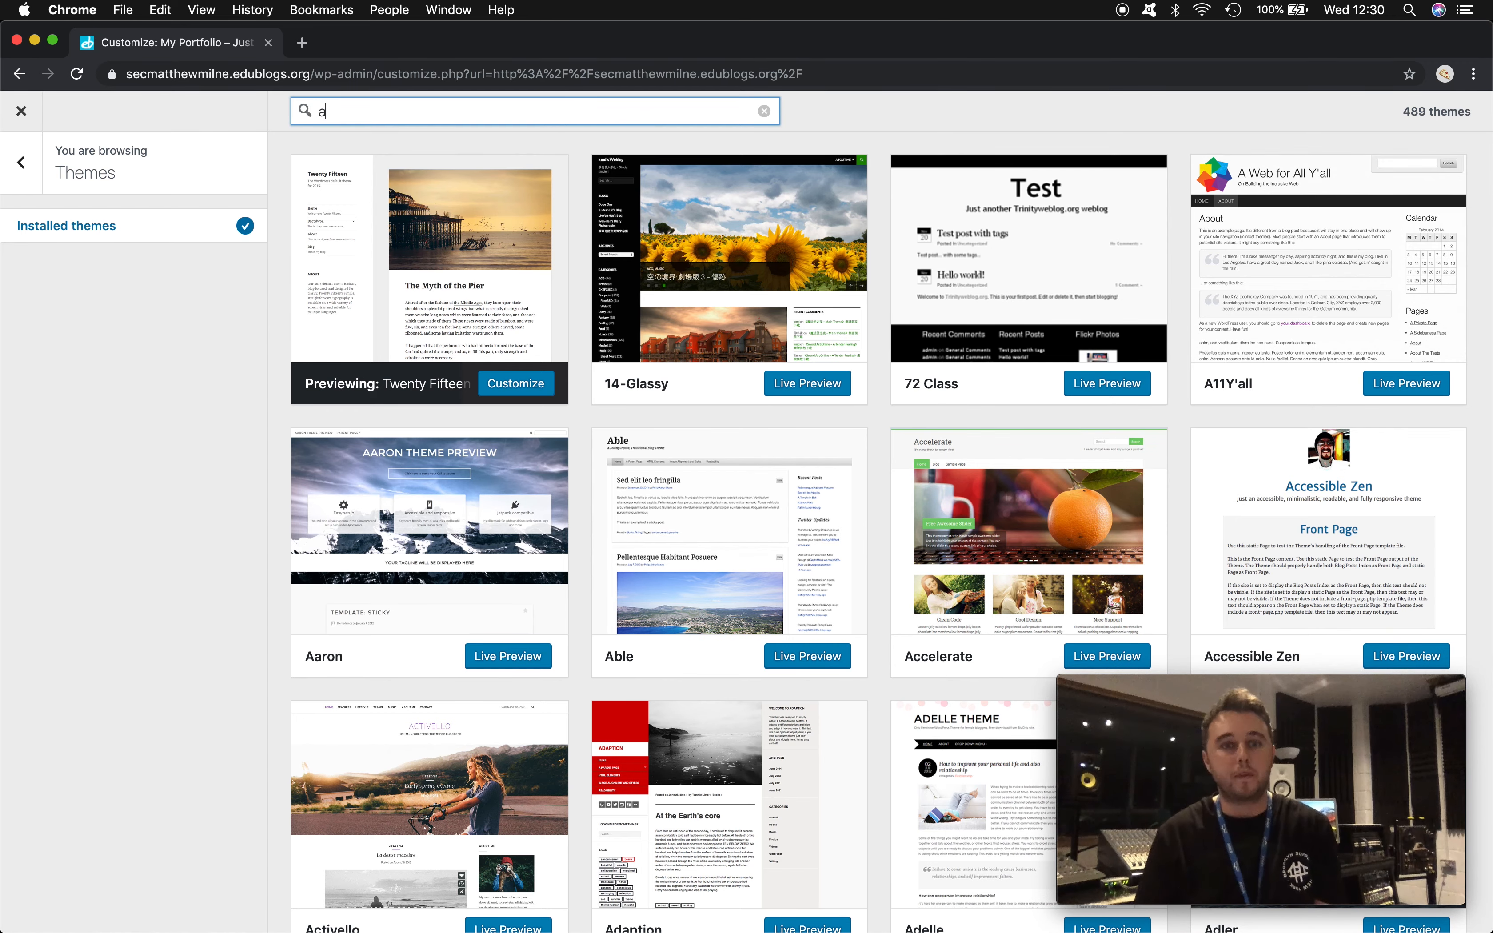
pyautogui.write('uthor')
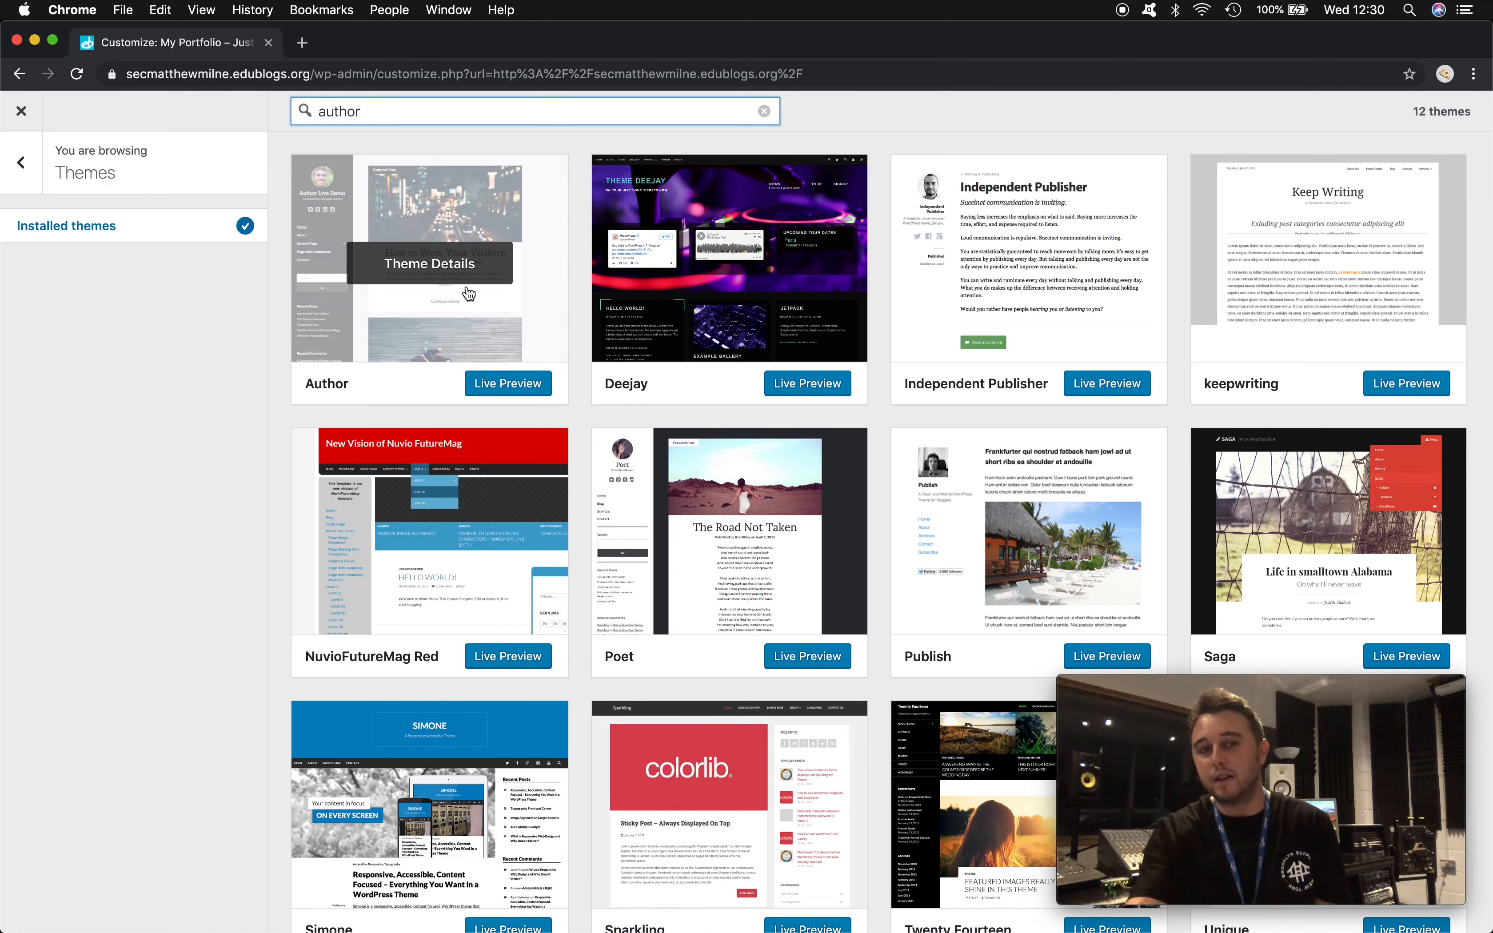
pyautogui.click(502, 378)
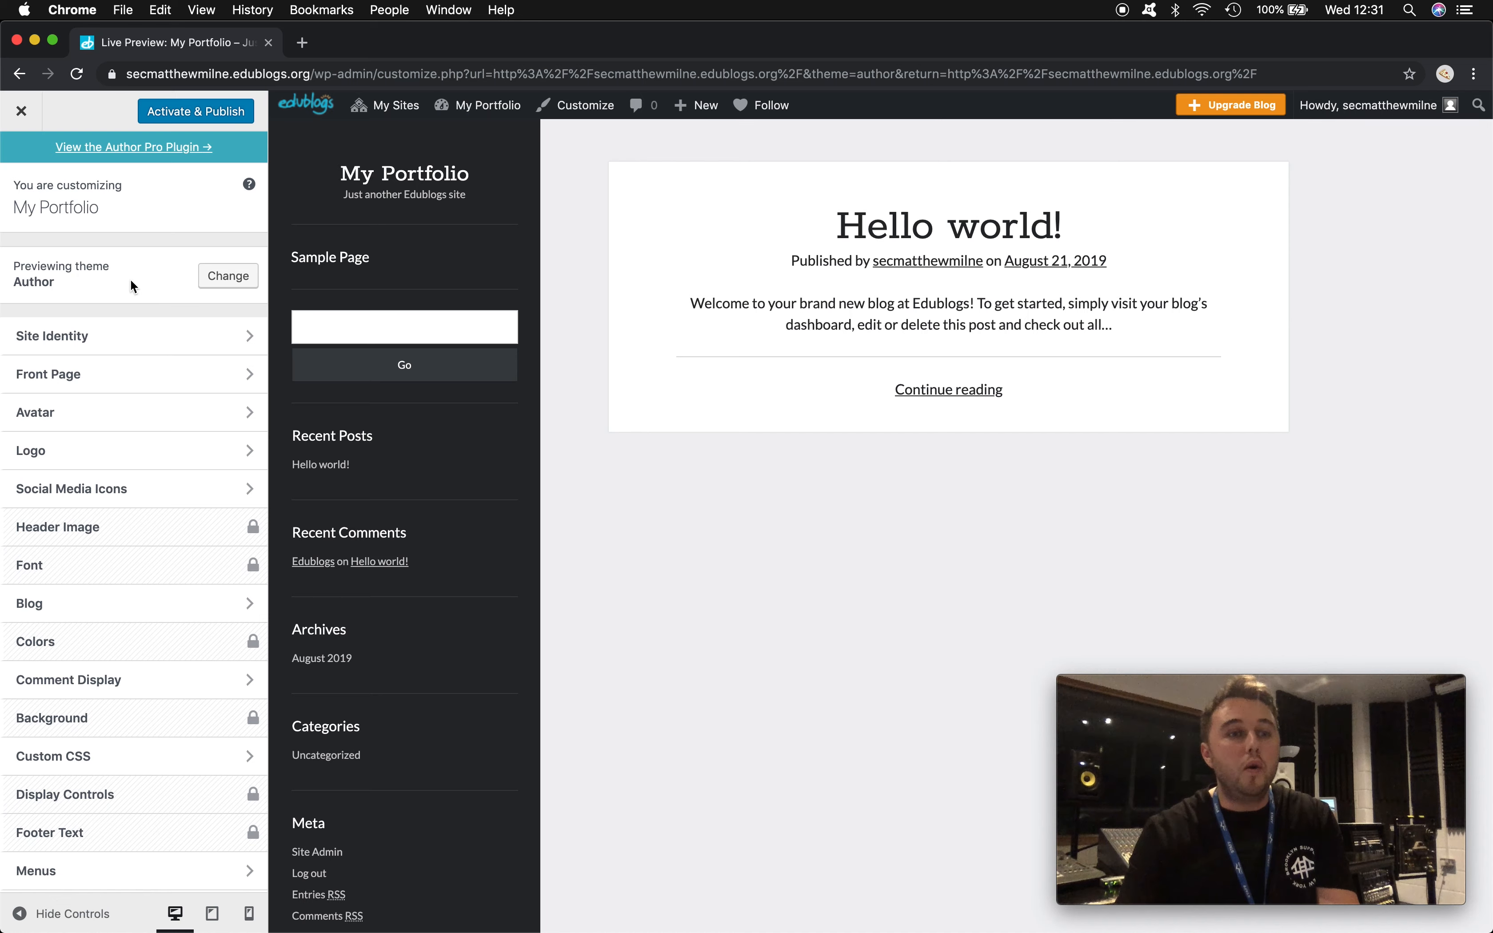
# - In Site Identity, set the site title to the owner's full name and the tagline to 'My Portfolio'
pyautogui.click(108, 340)
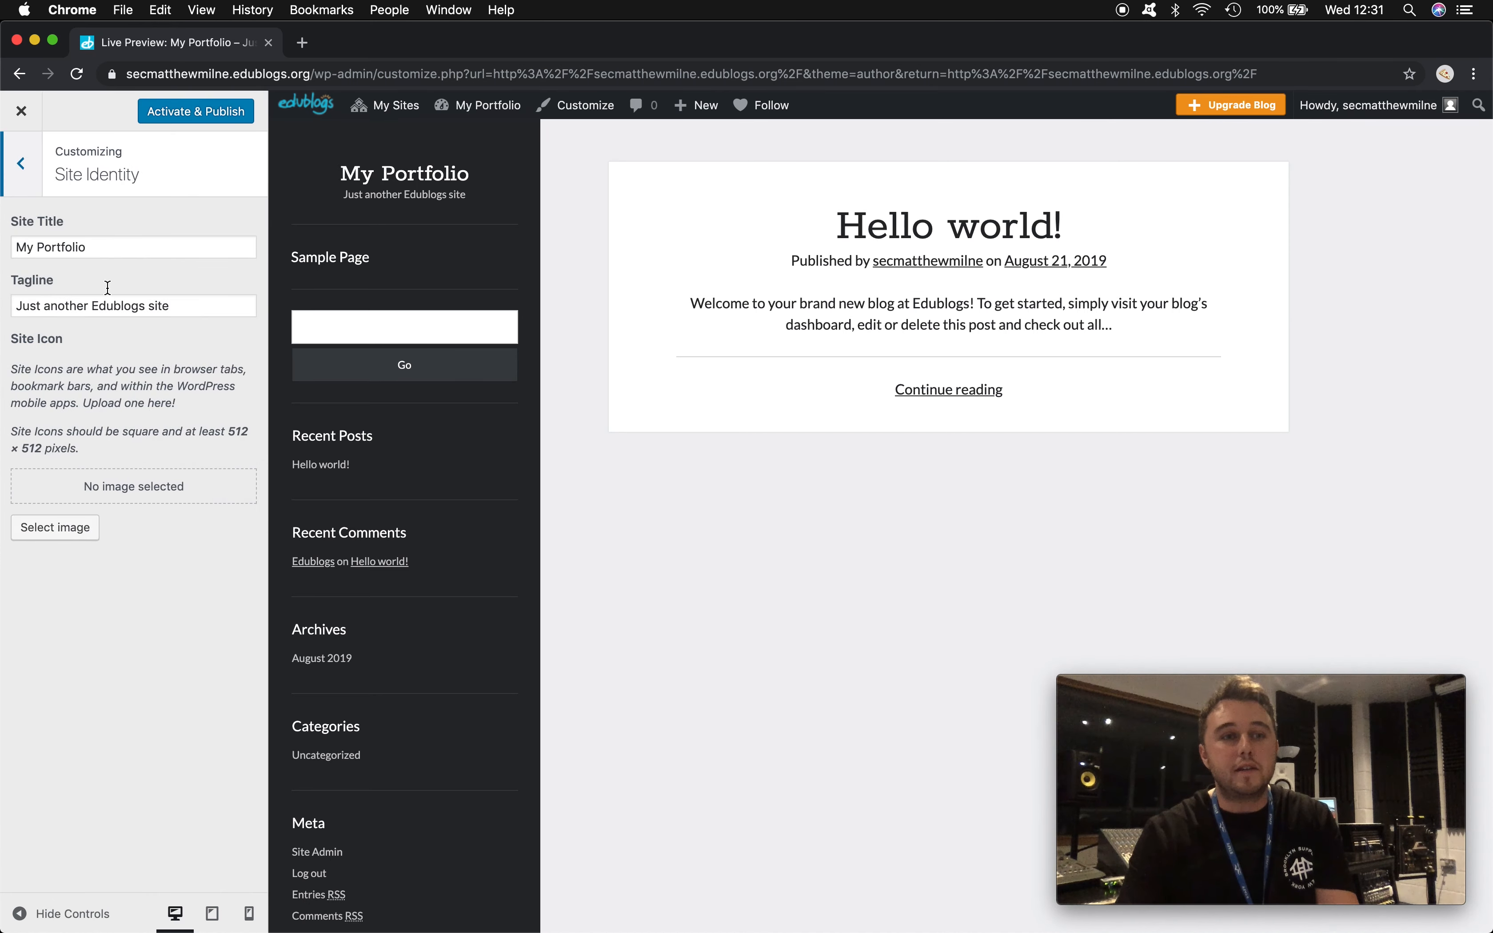
pyautogui.click(96, 243)
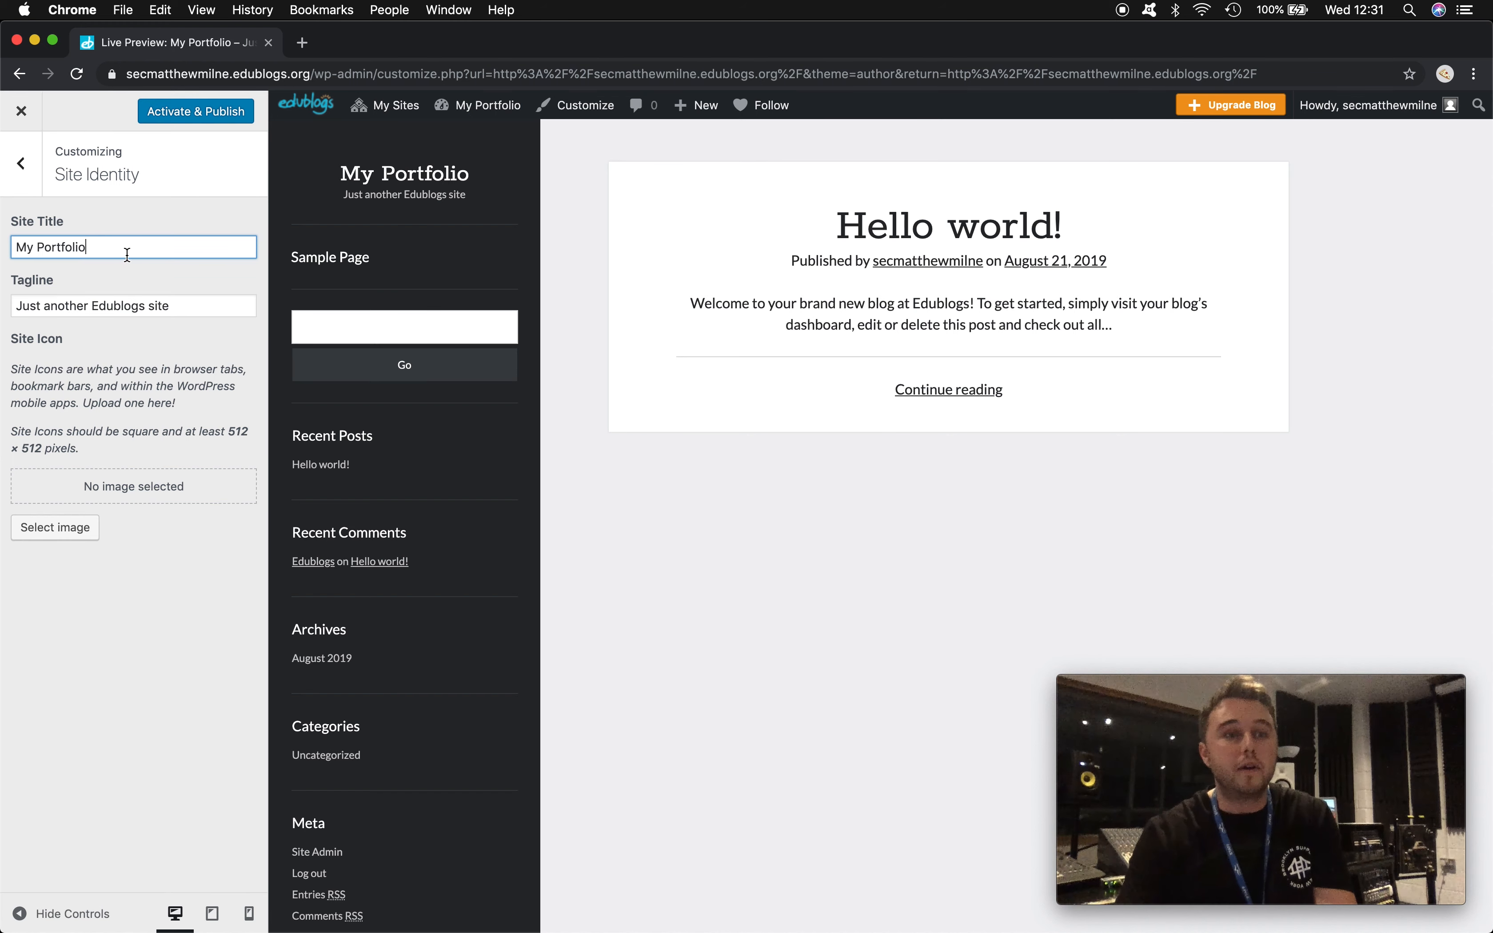
pyautogui.moveTo(122, 252); pyautogui.dragTo(9, 245)
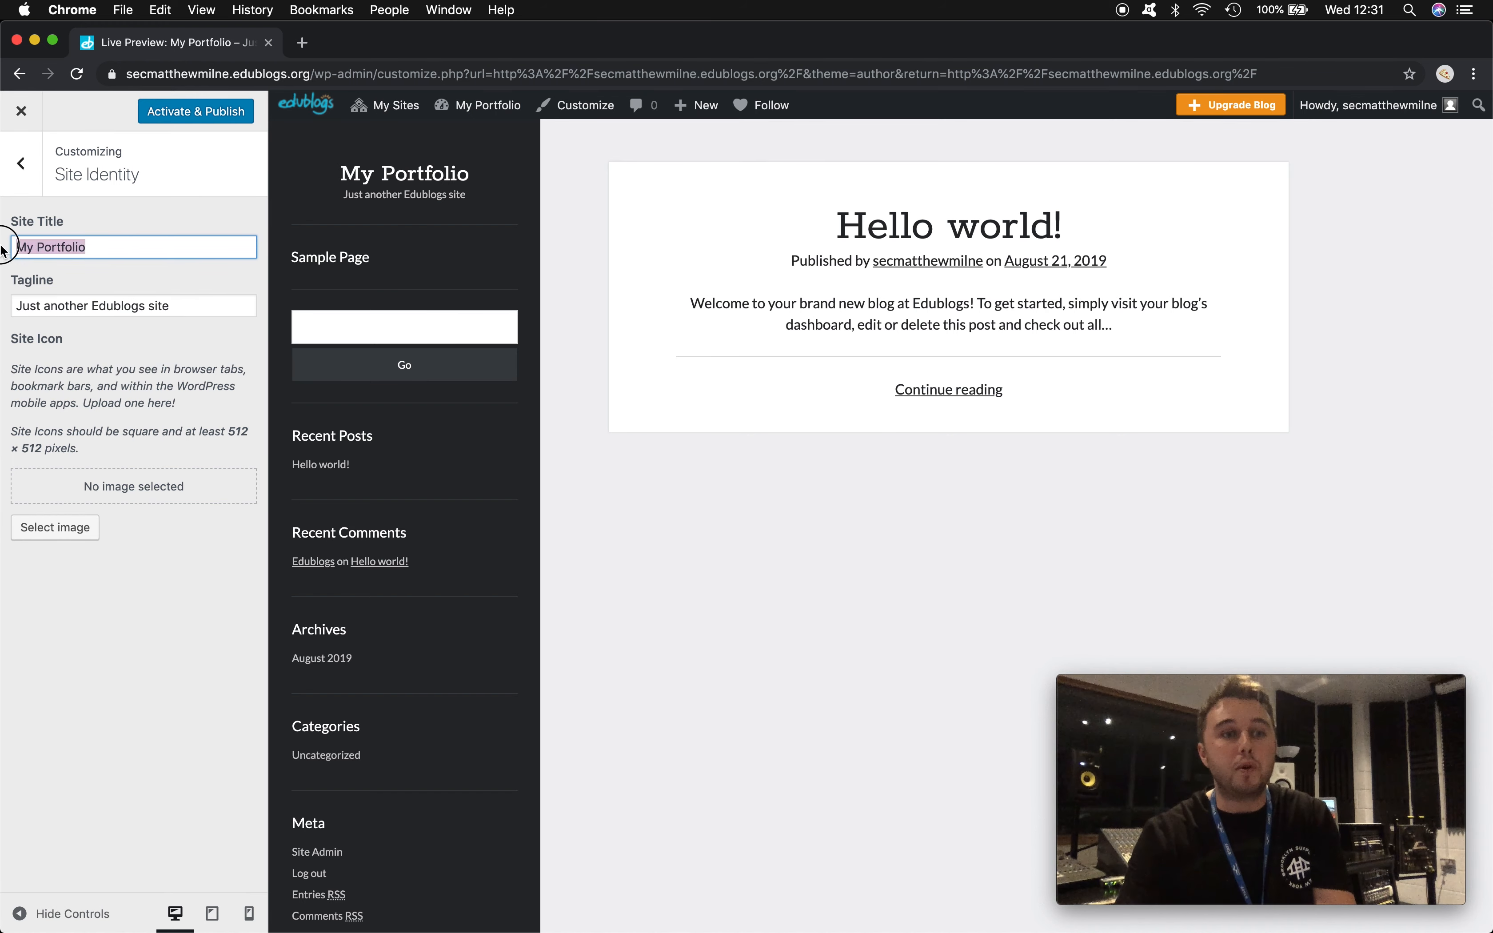
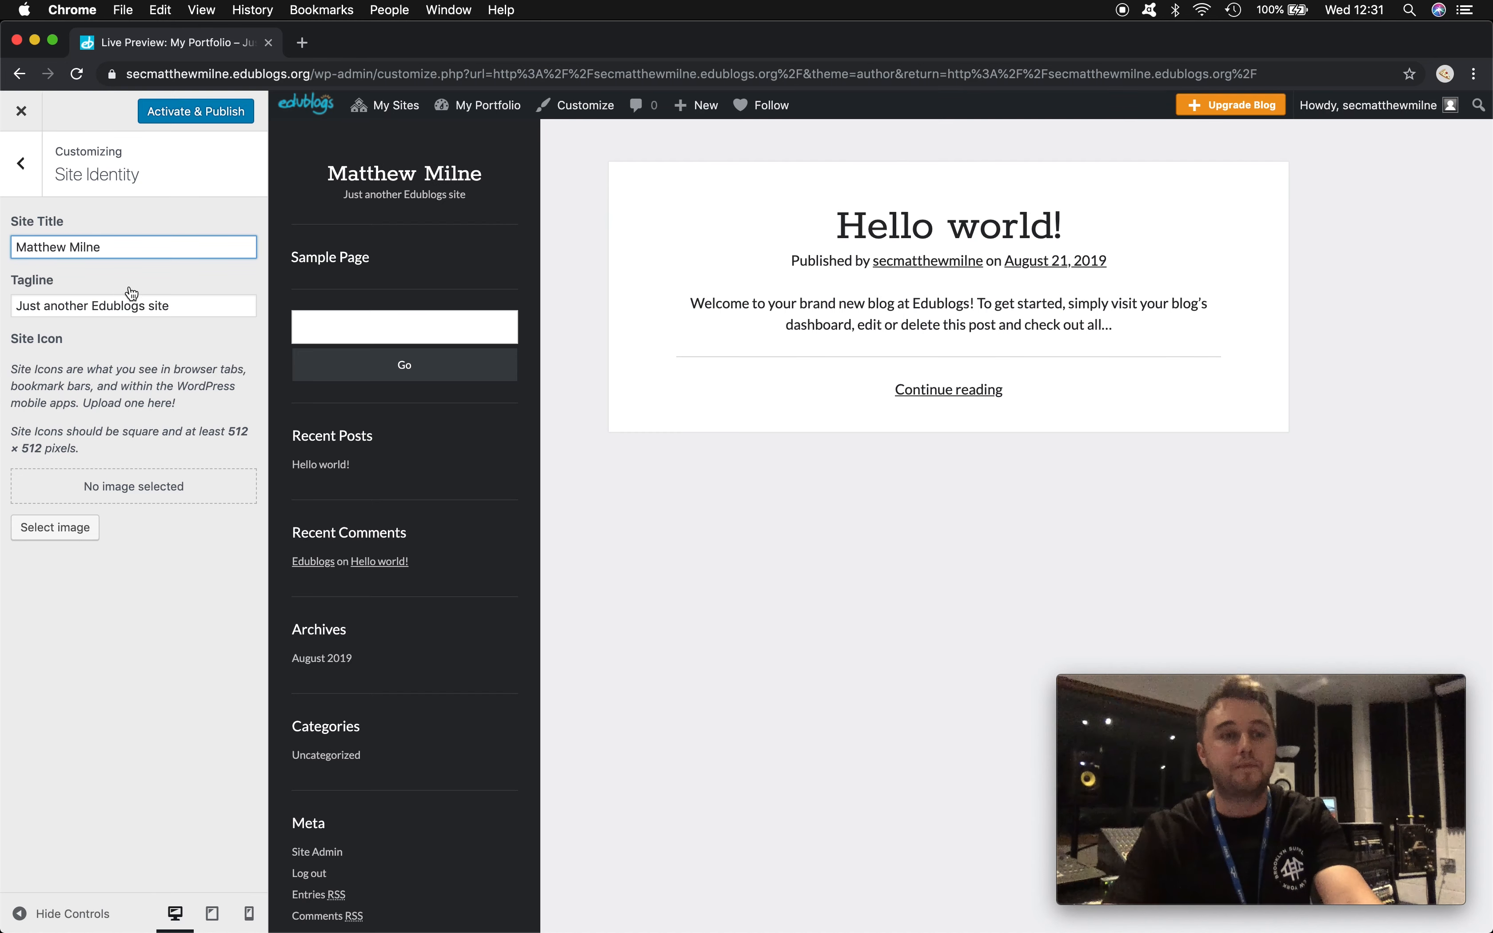
pyautogui.moveTo(182, 305); pyautogui.dragTo(3, 307)
pyautogui.write('M')
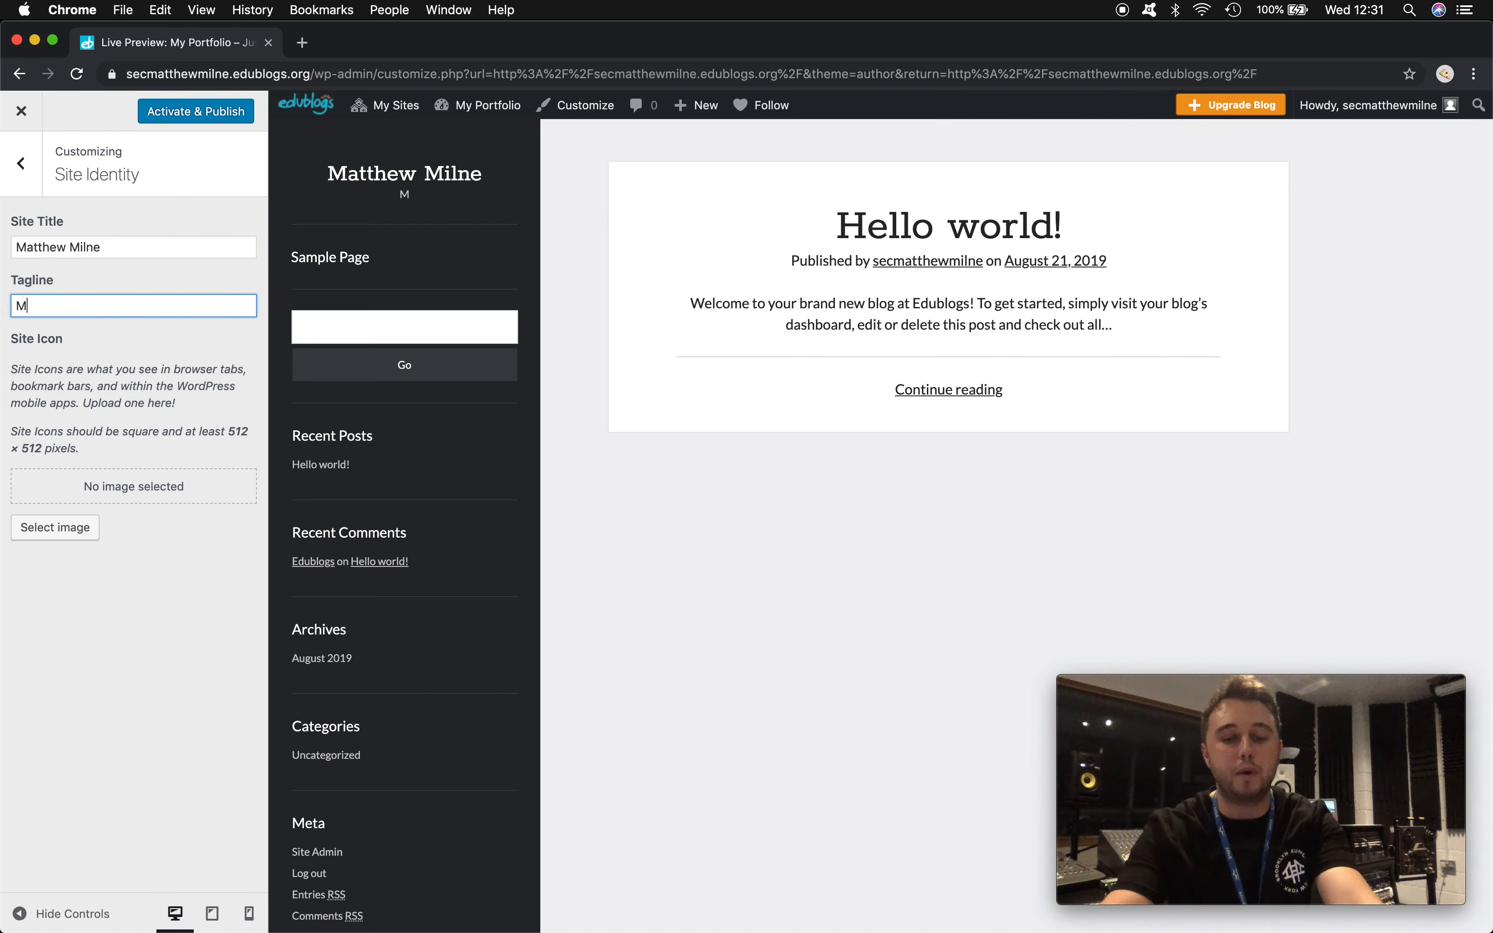
pyautogui.write('y Portfolio')
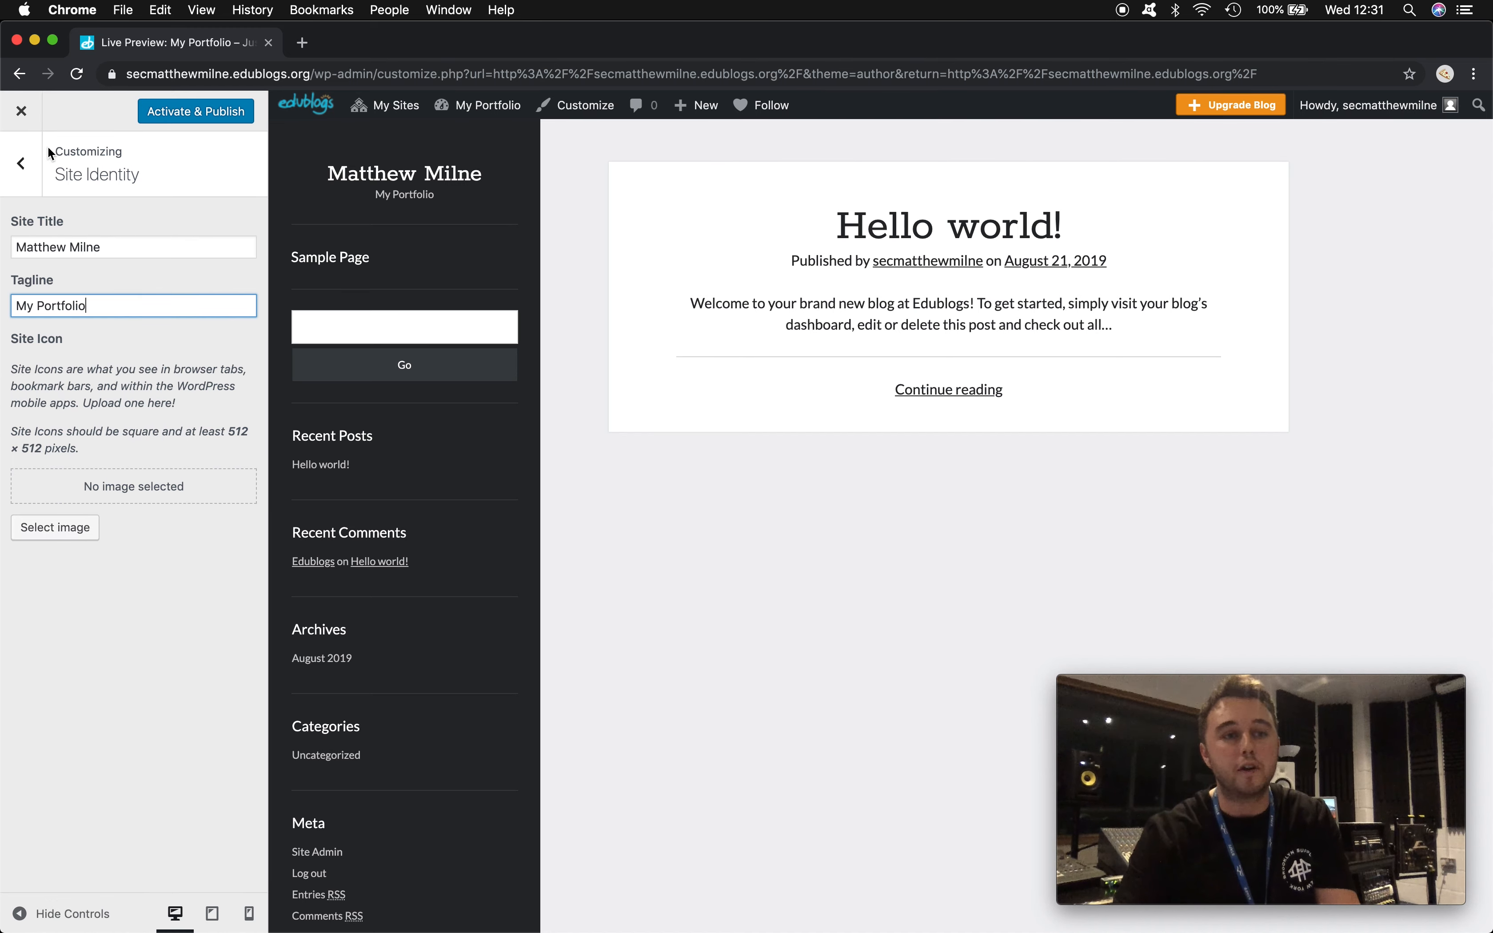
pyautogui.click(21, 163)
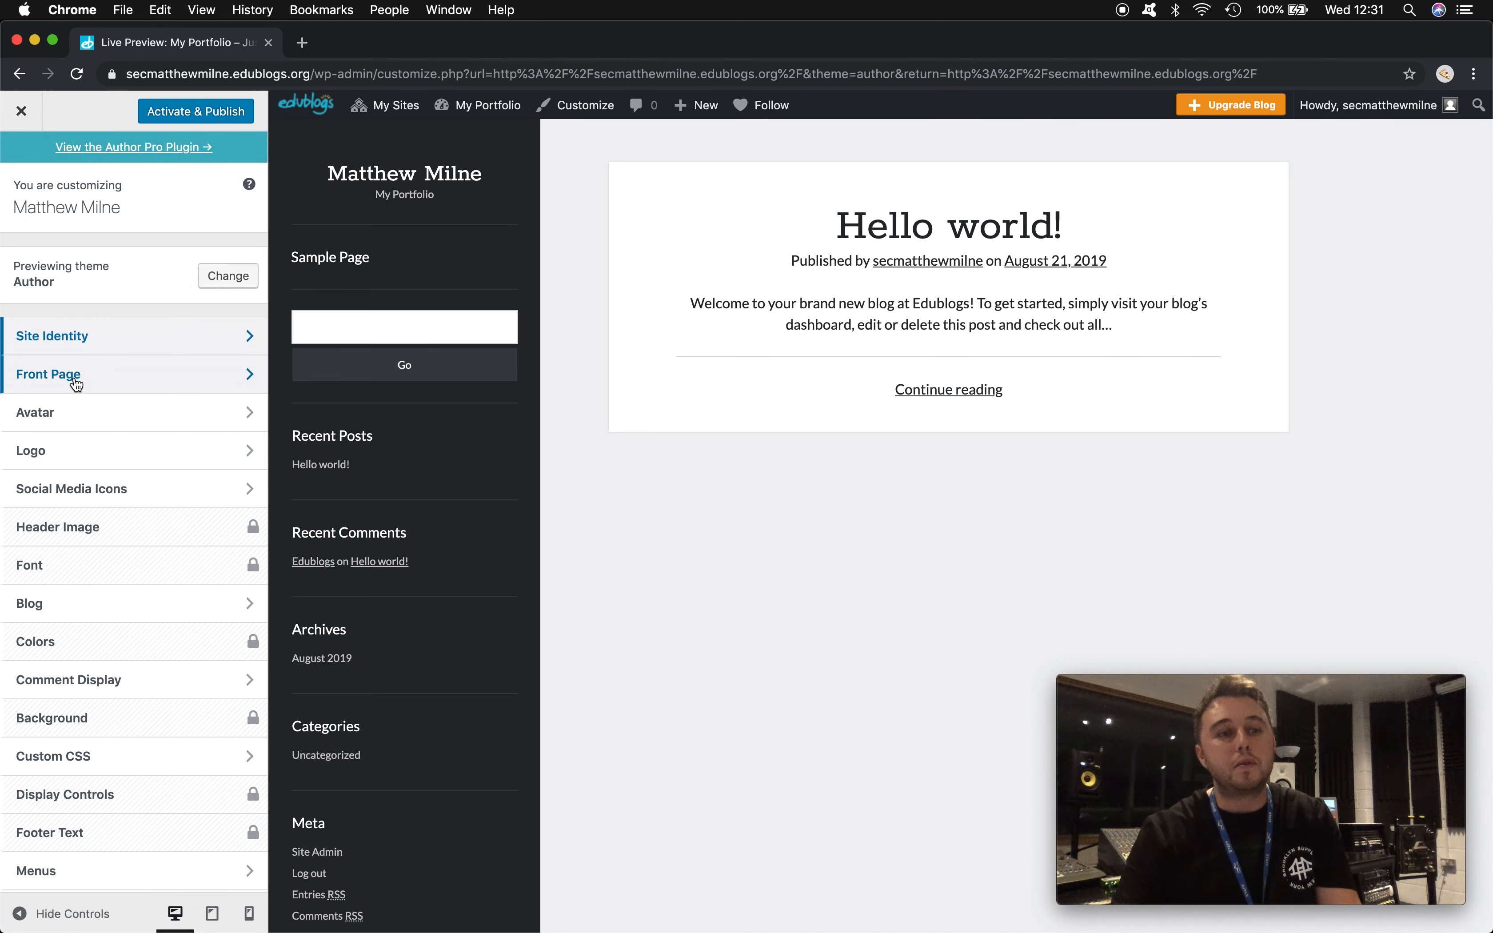
pyautogui.click(126, 376)
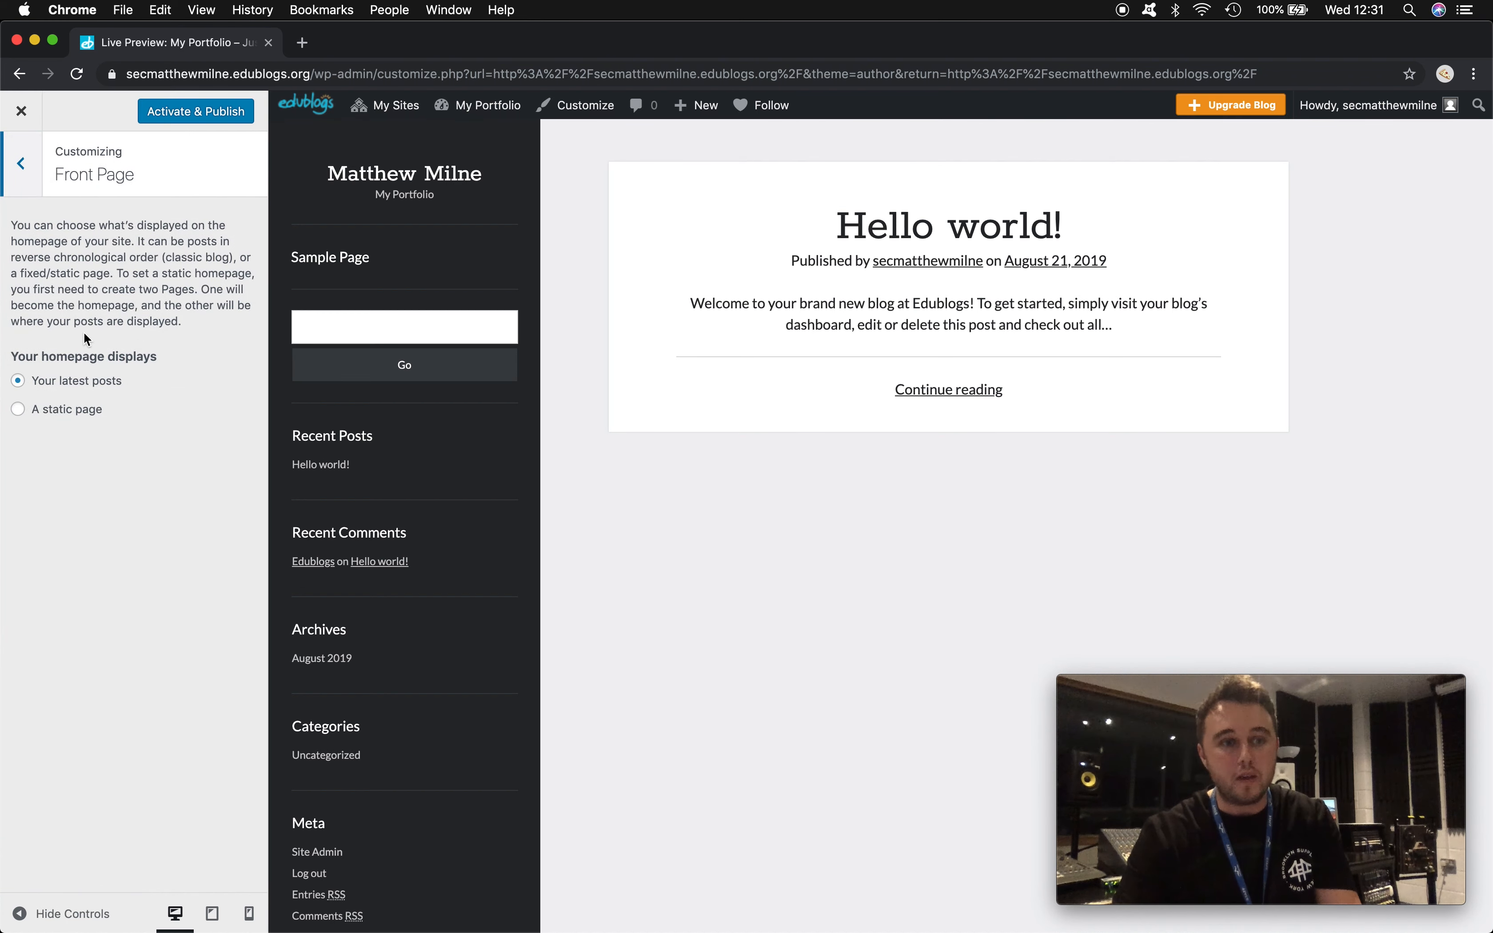
pyautogui.click(18, 411)
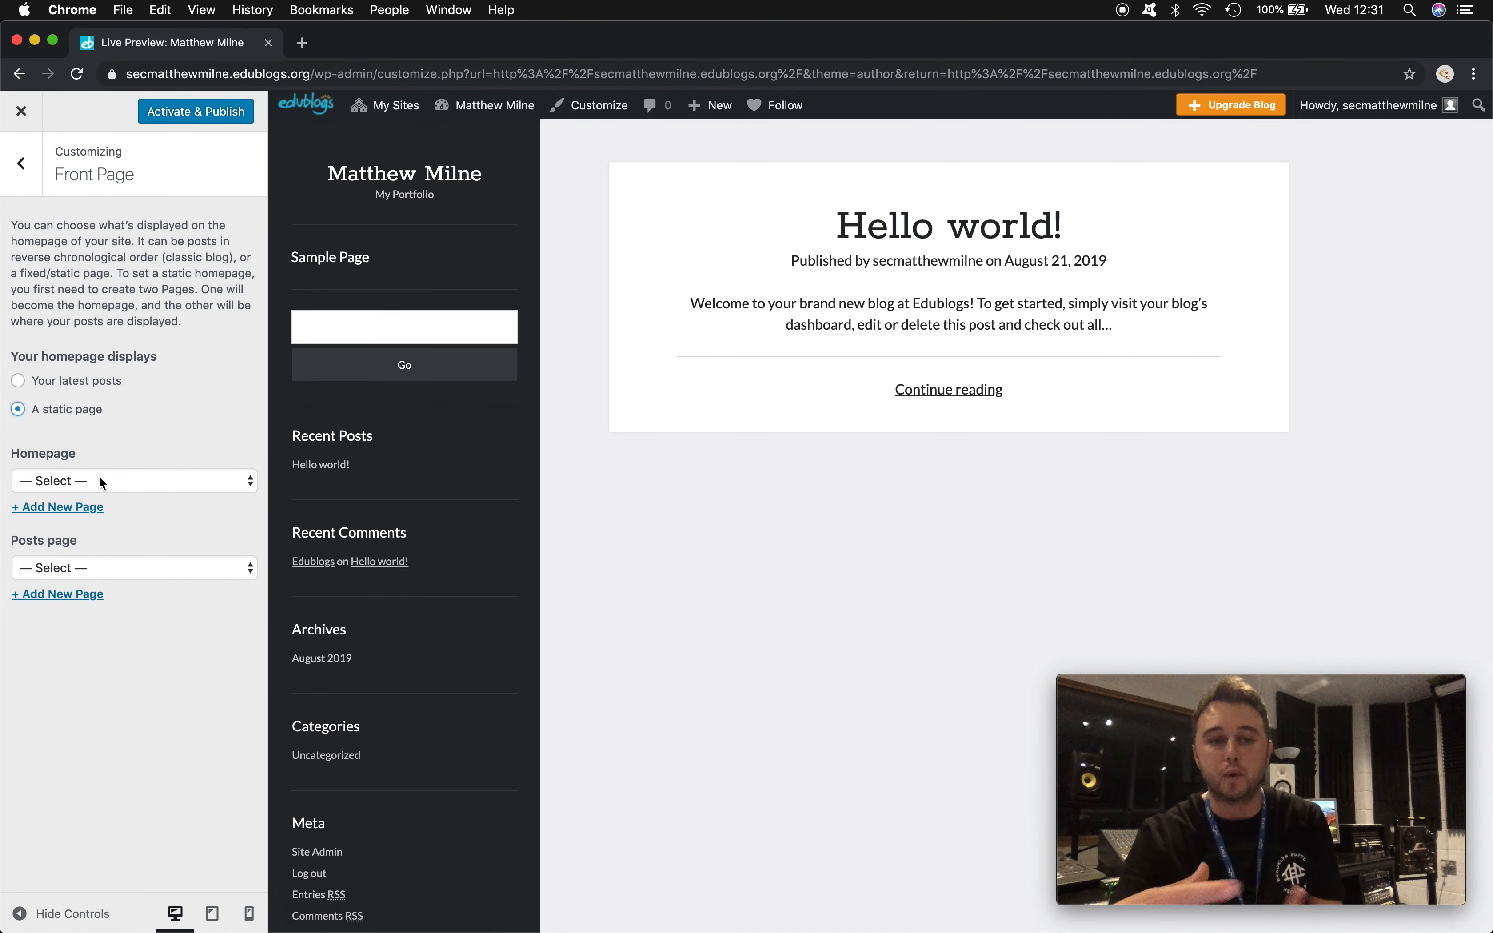
pyautogui.click(18, 381)
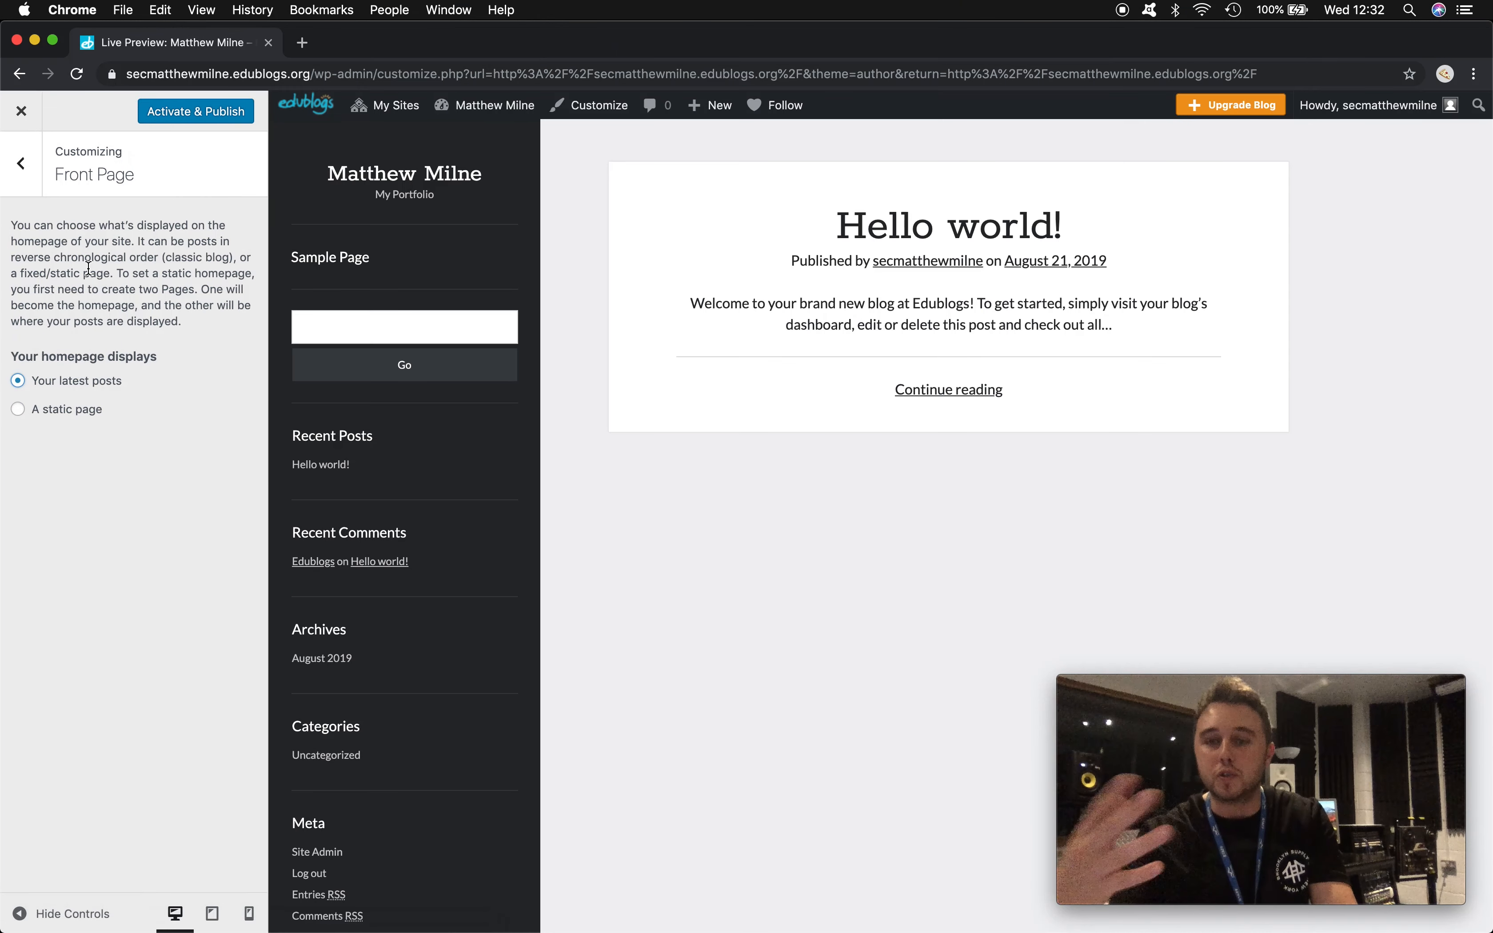
pyautogui.click(22, 168)
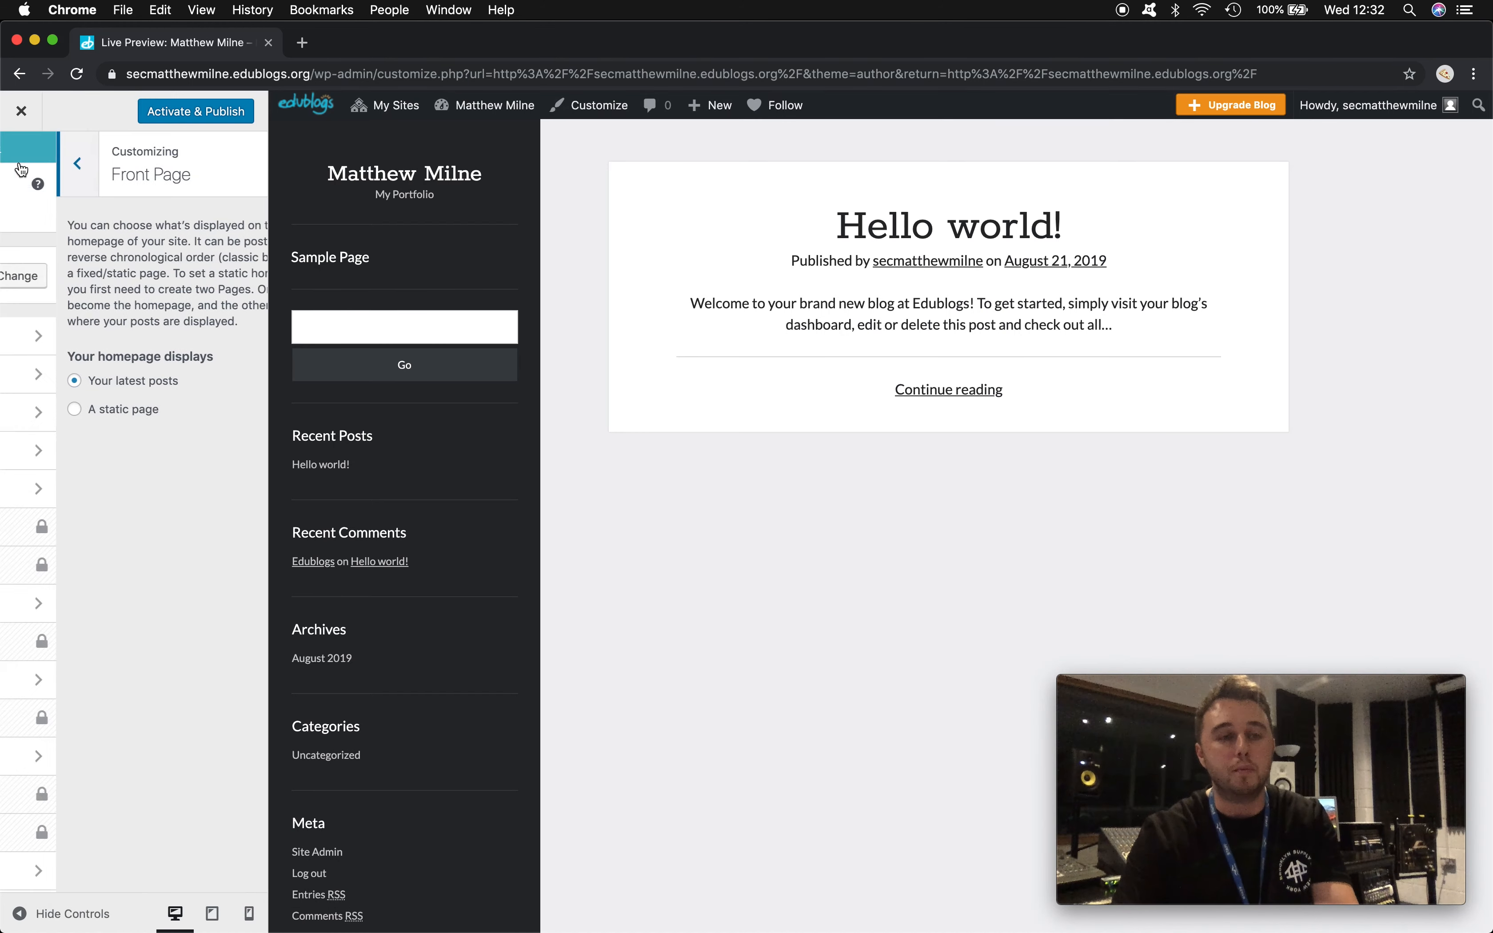
# - Set the Avatar to an uploaded portrait photo using the Upload an image option
pyautogui.click(123, 422)
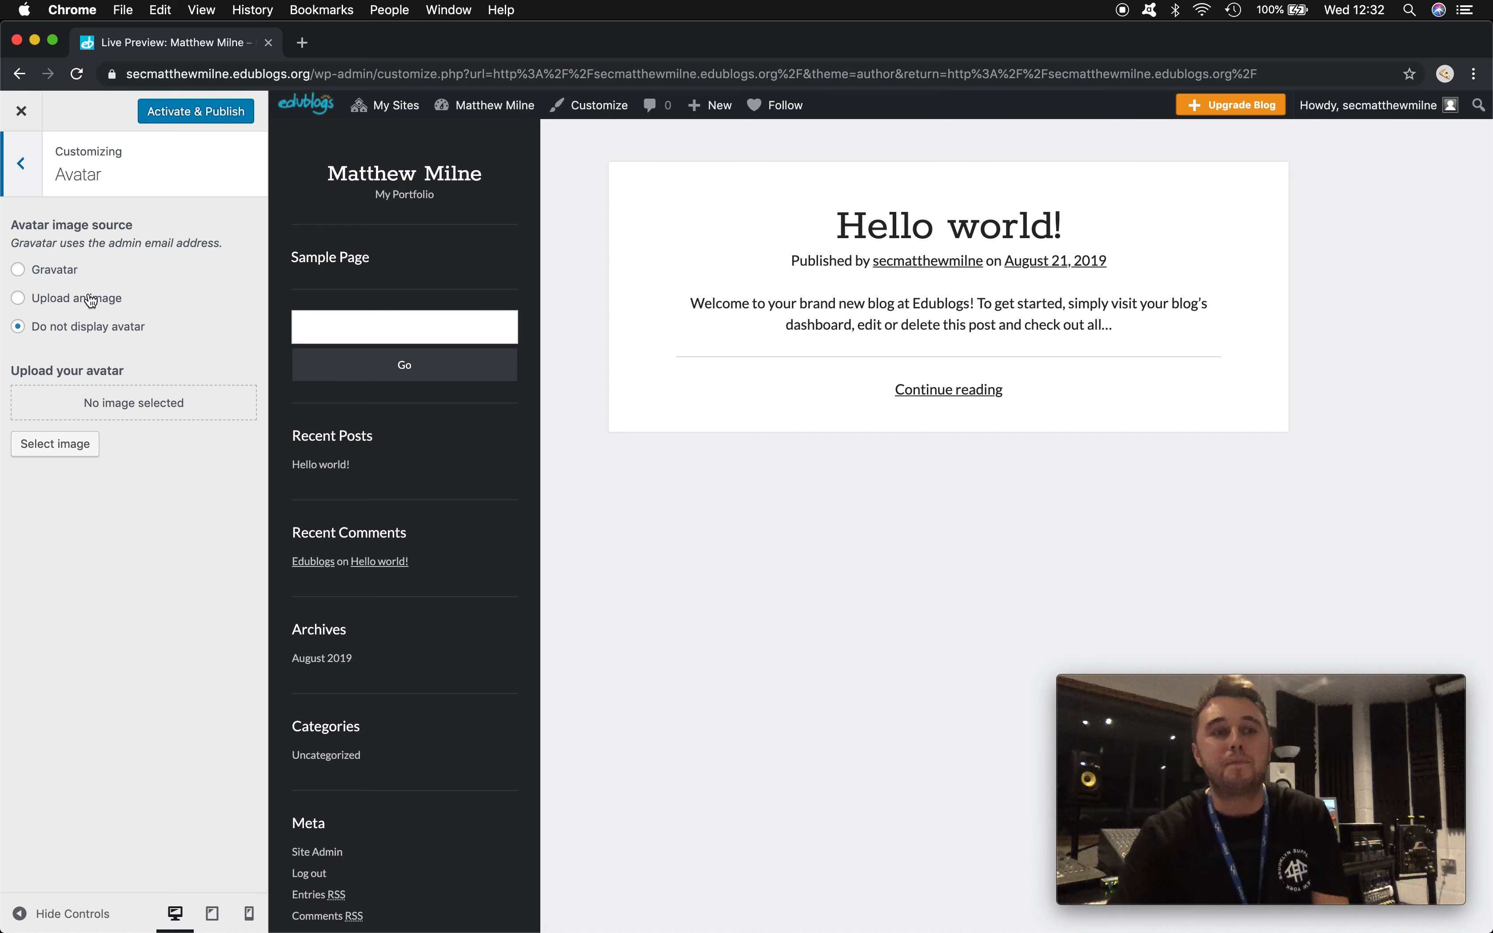
pyautogui.click(18, 299)
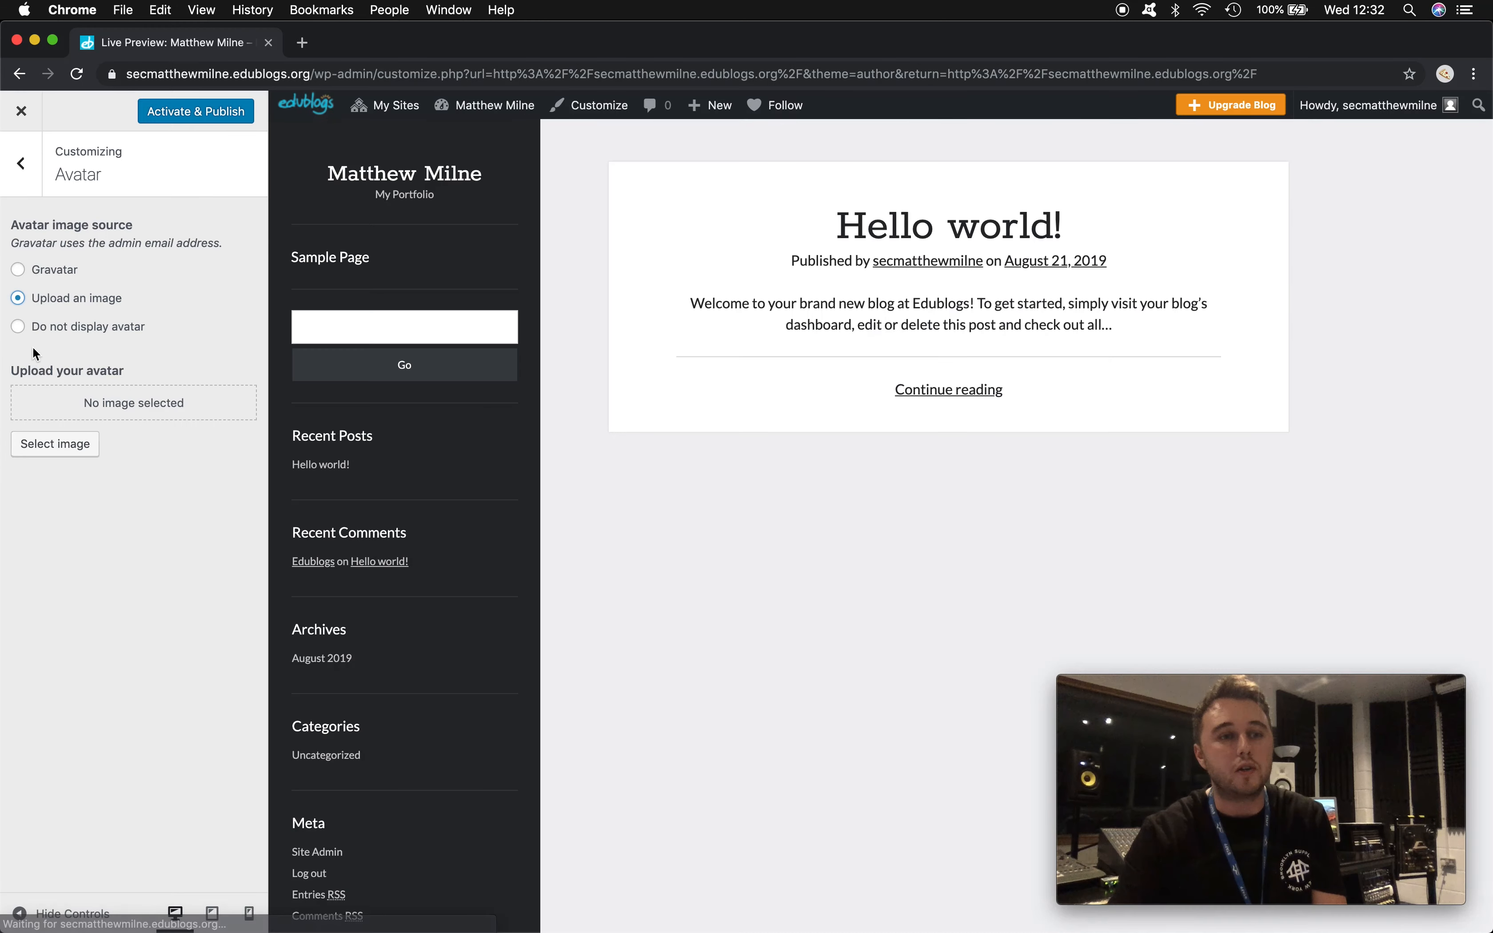
pyautogui.click(57, 444)
pyautogui.click(729, 486)
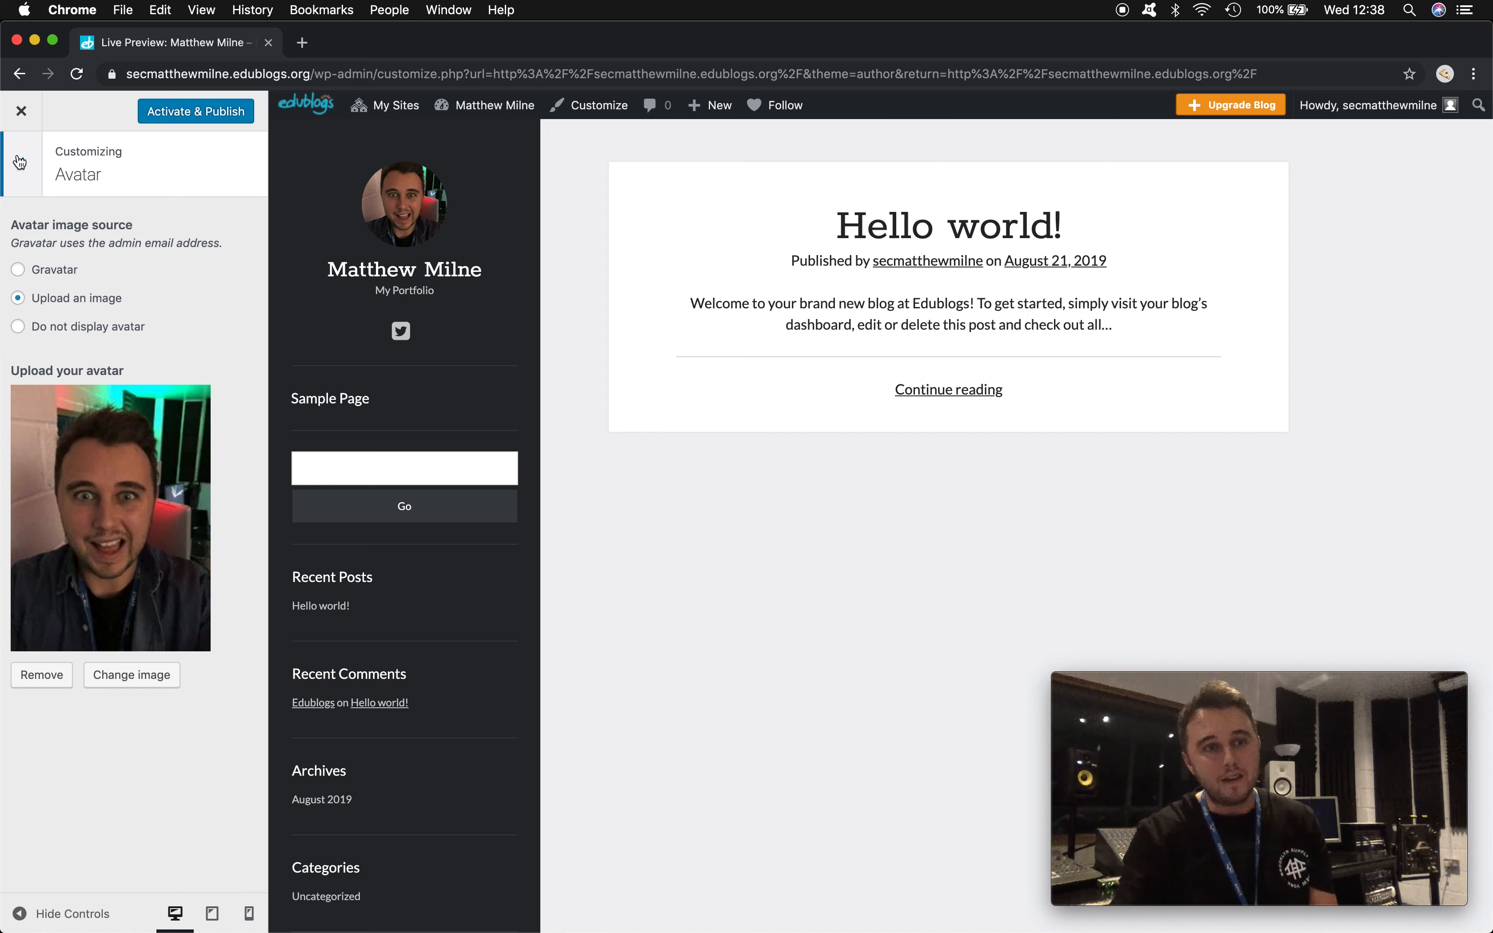
pyautogui.click(19, 159)
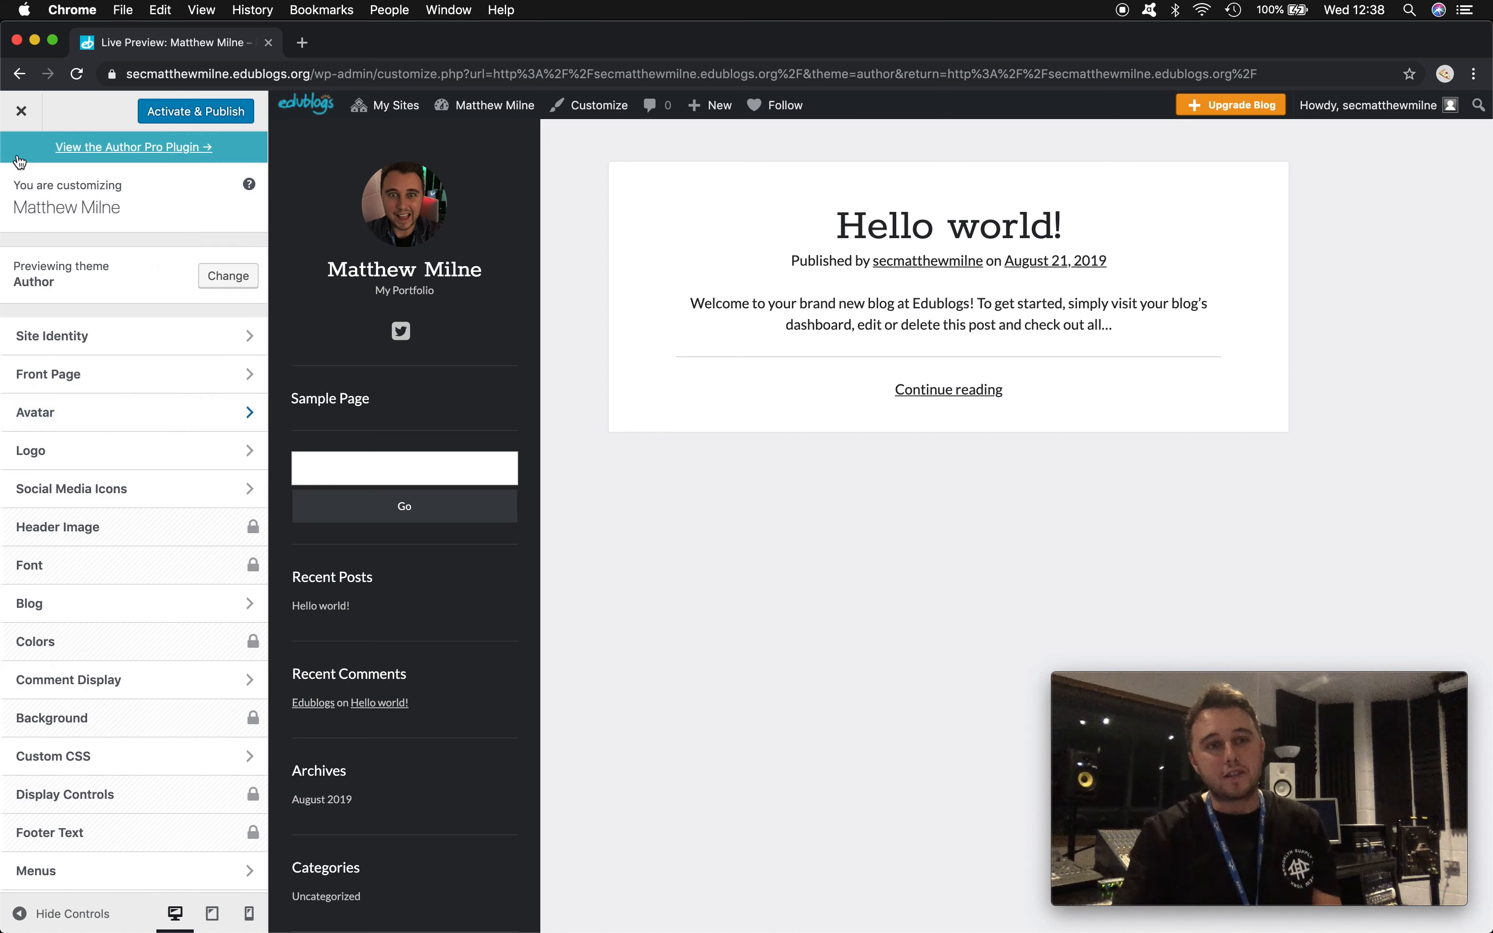
# - Review the Logo settings and the Twitter link under Social Media Icons, then open Blog settings
pyautogui.click(88, 455)
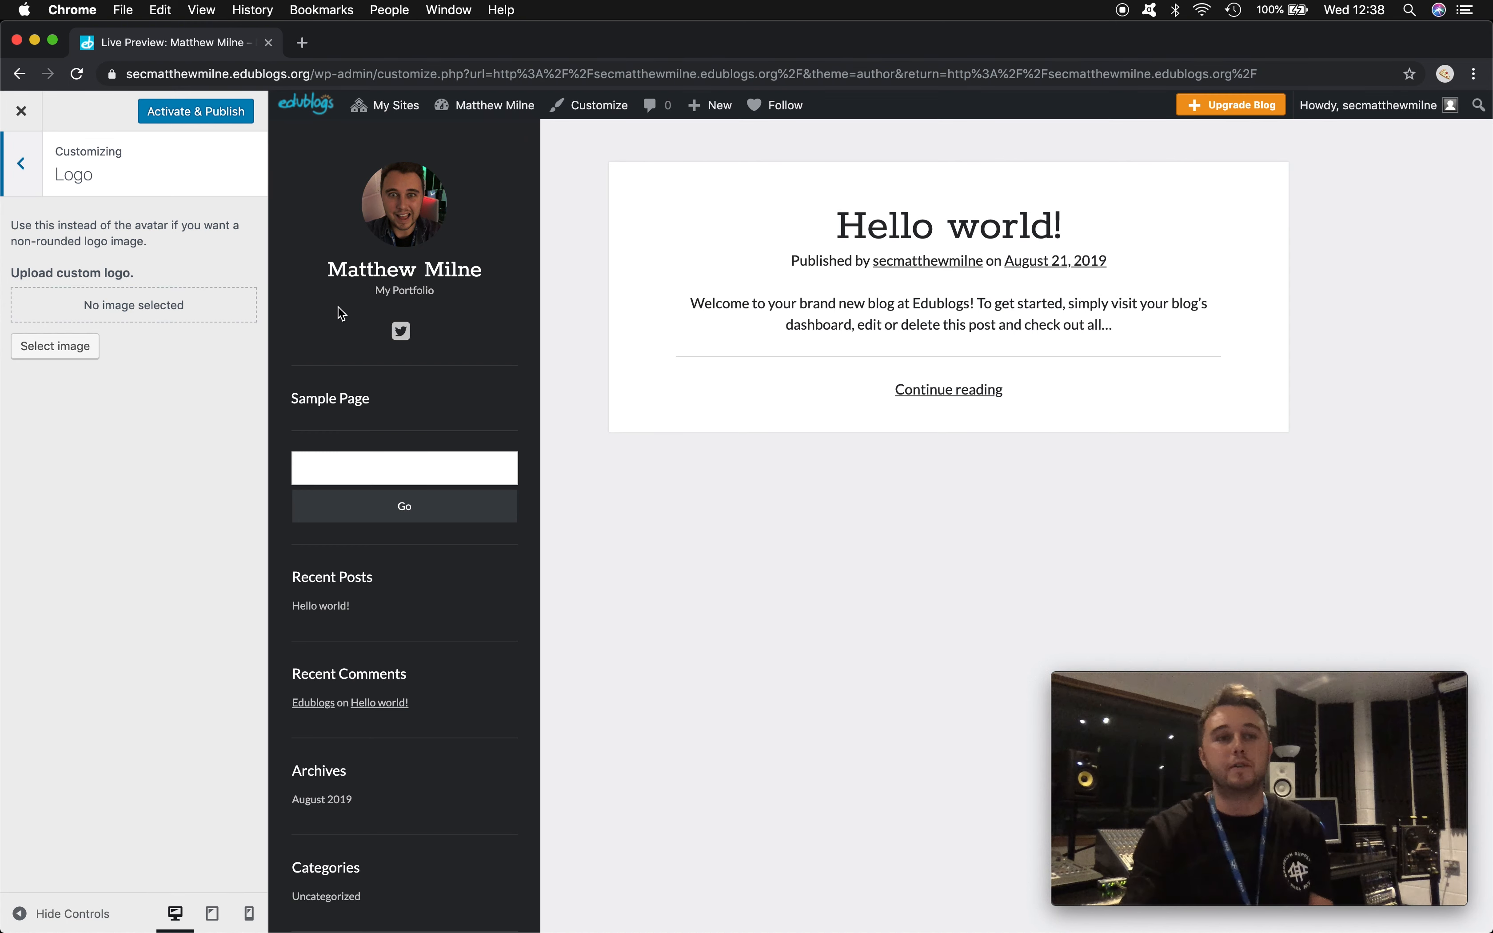
pyautogui.click(4, 174)
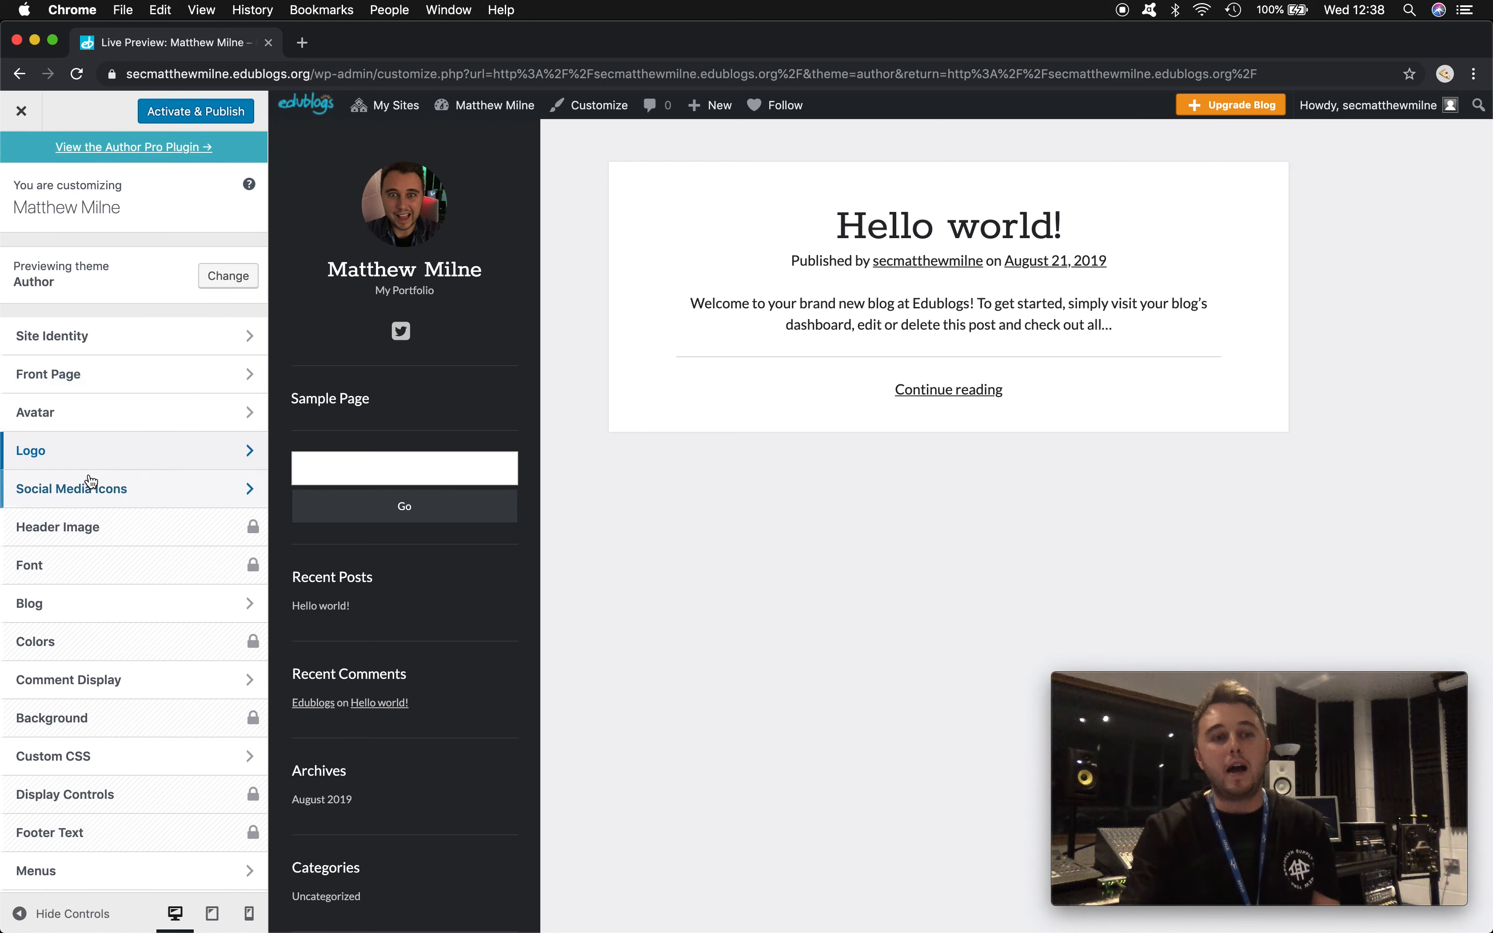
pyautogui.click(110, 489)
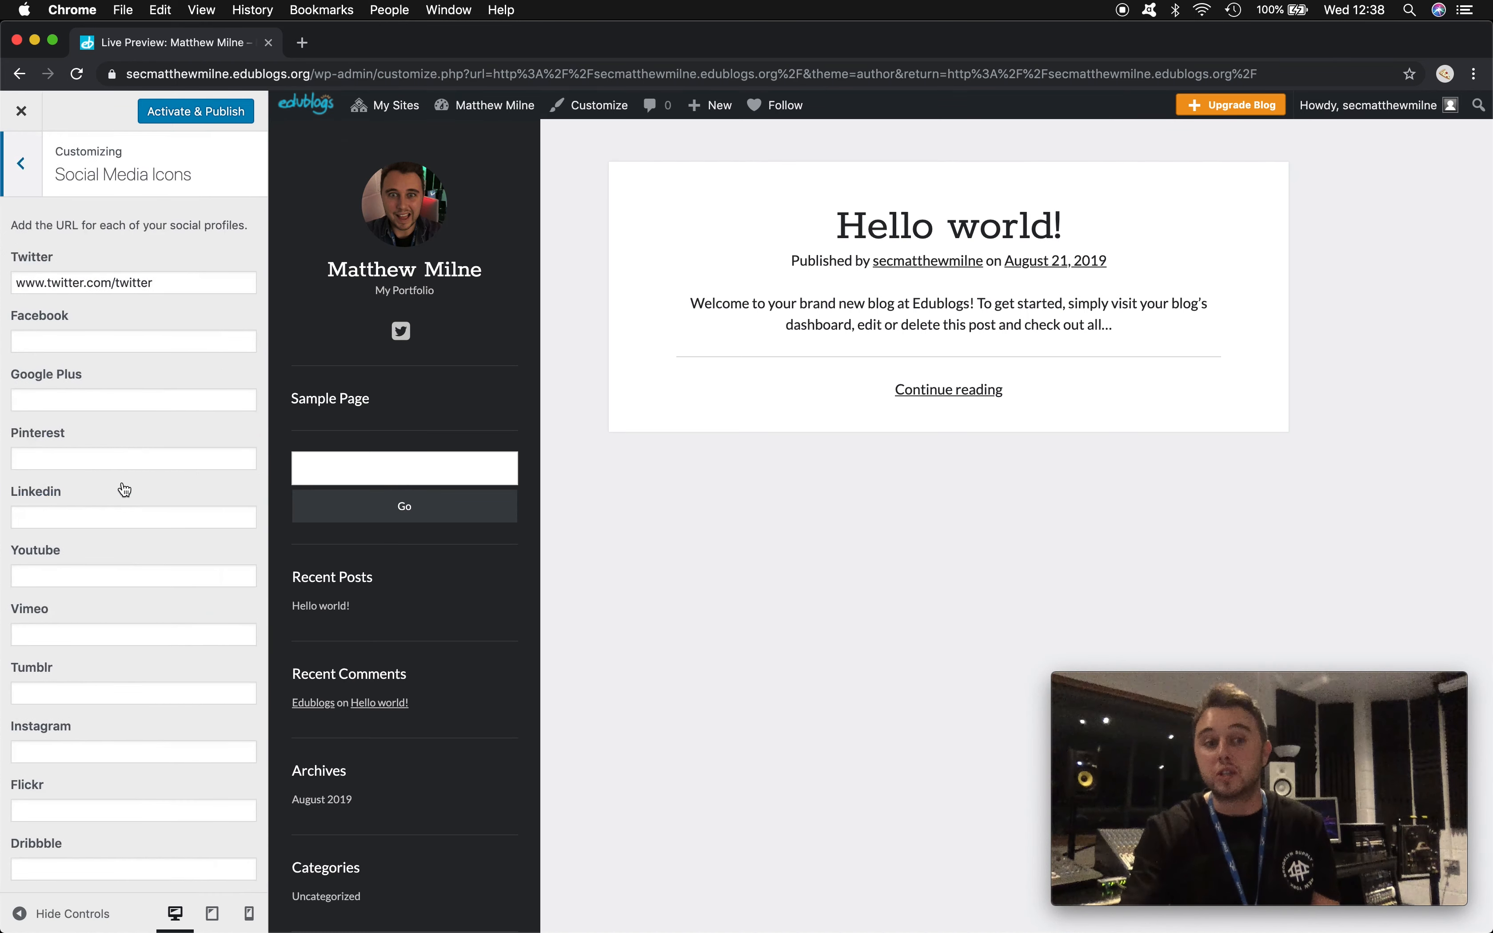
pyautogui.click(164, 283)
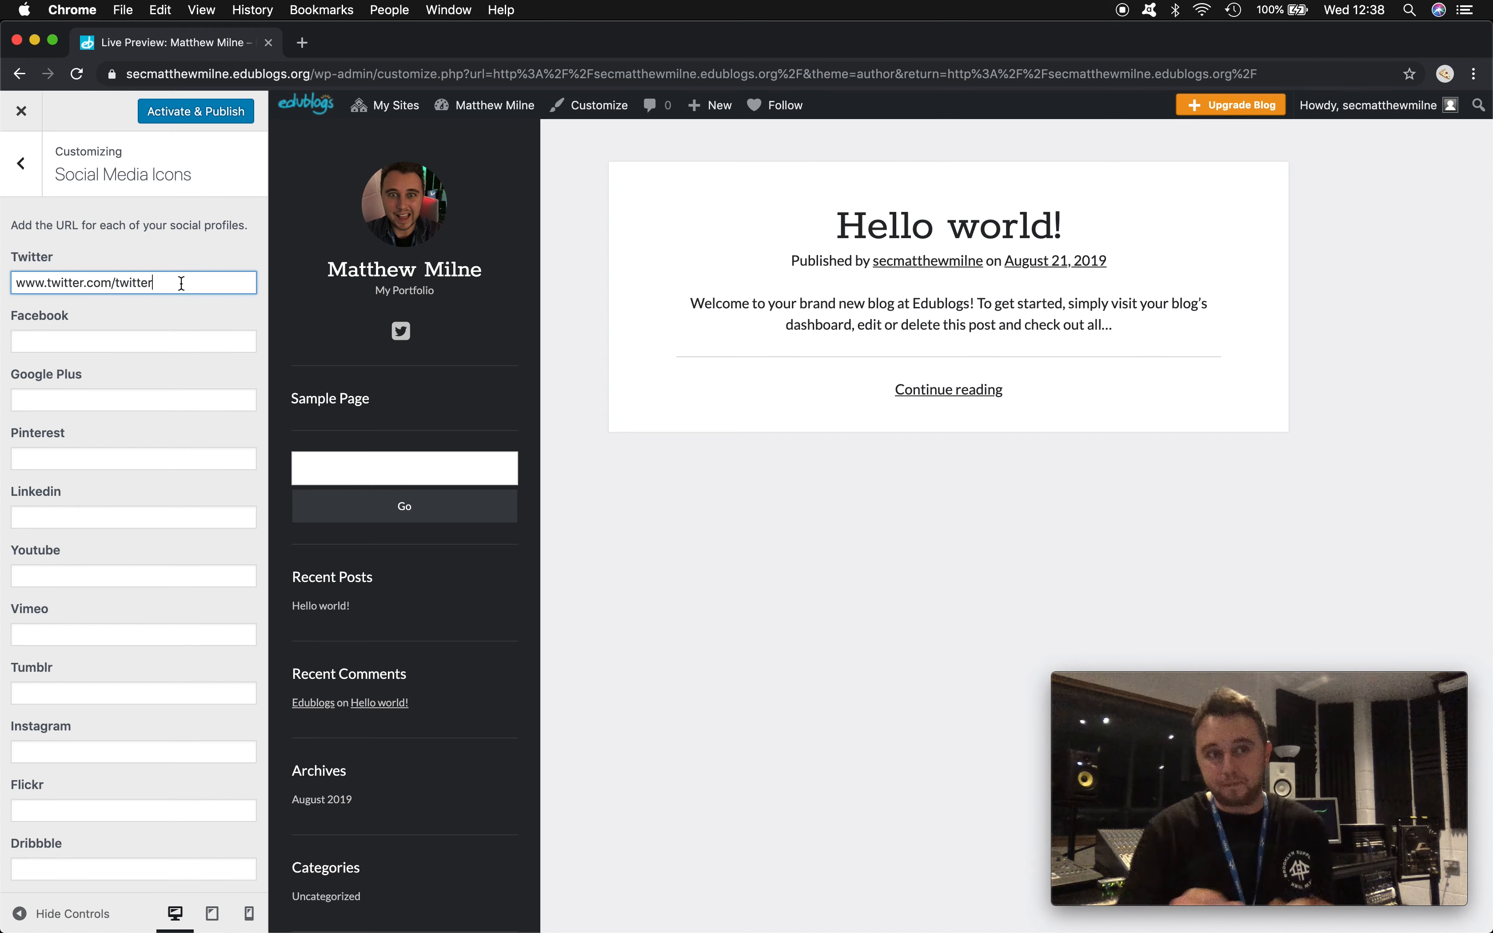
pyautogui.click(22, 163)
pyautogui.click(103, 573)
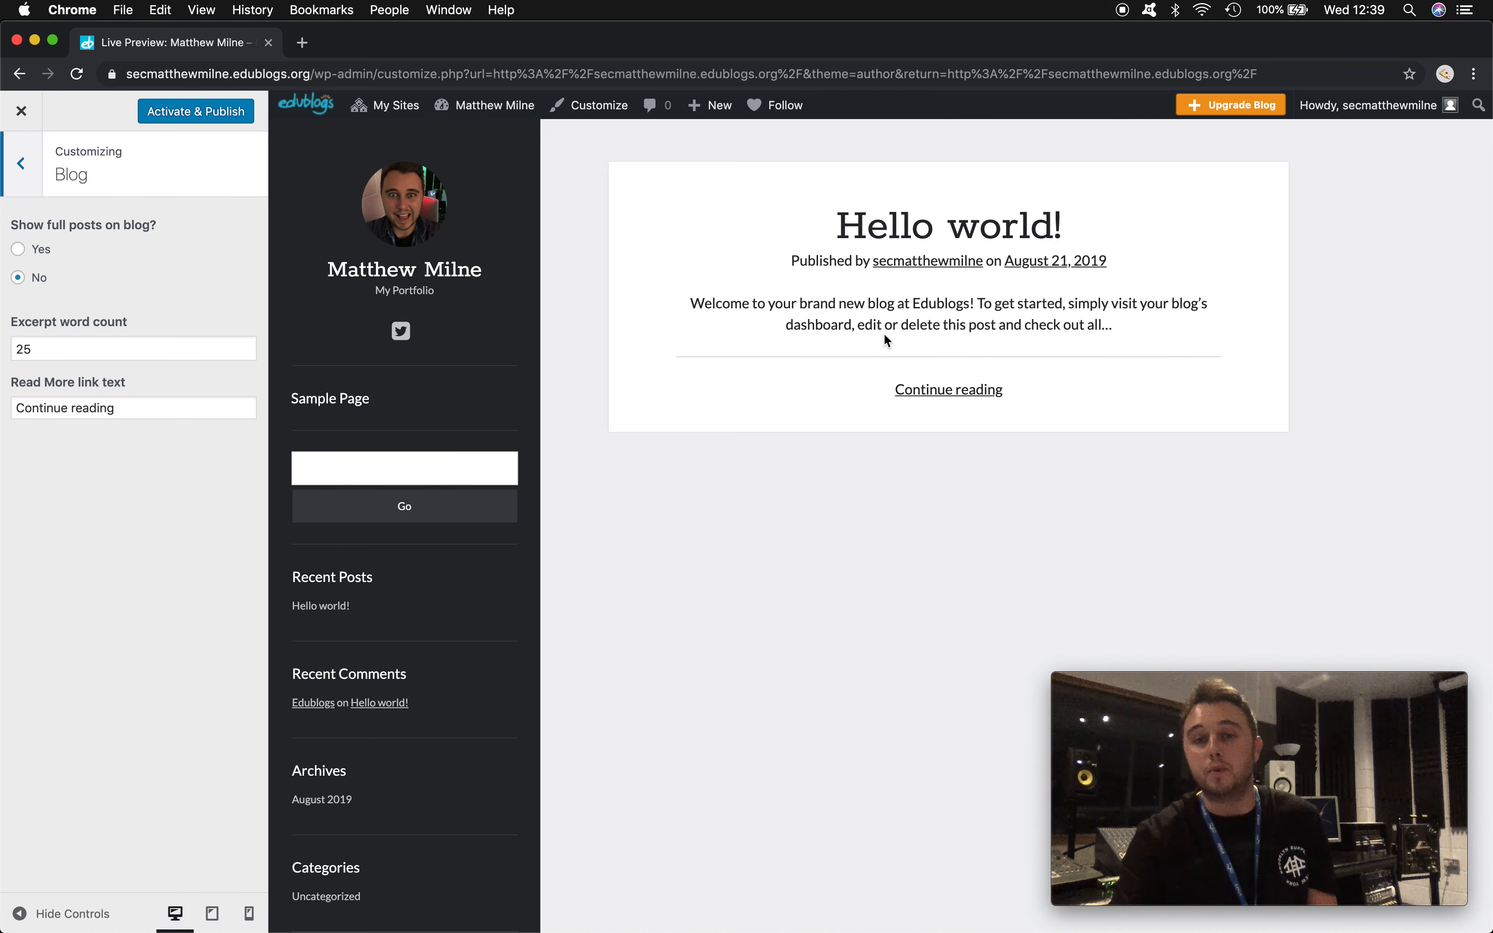
# - Raise the blog post excerpt length to 32 words
pyautogui.moveTo(691, 303); pyautogui.dragTo(1111, 337)
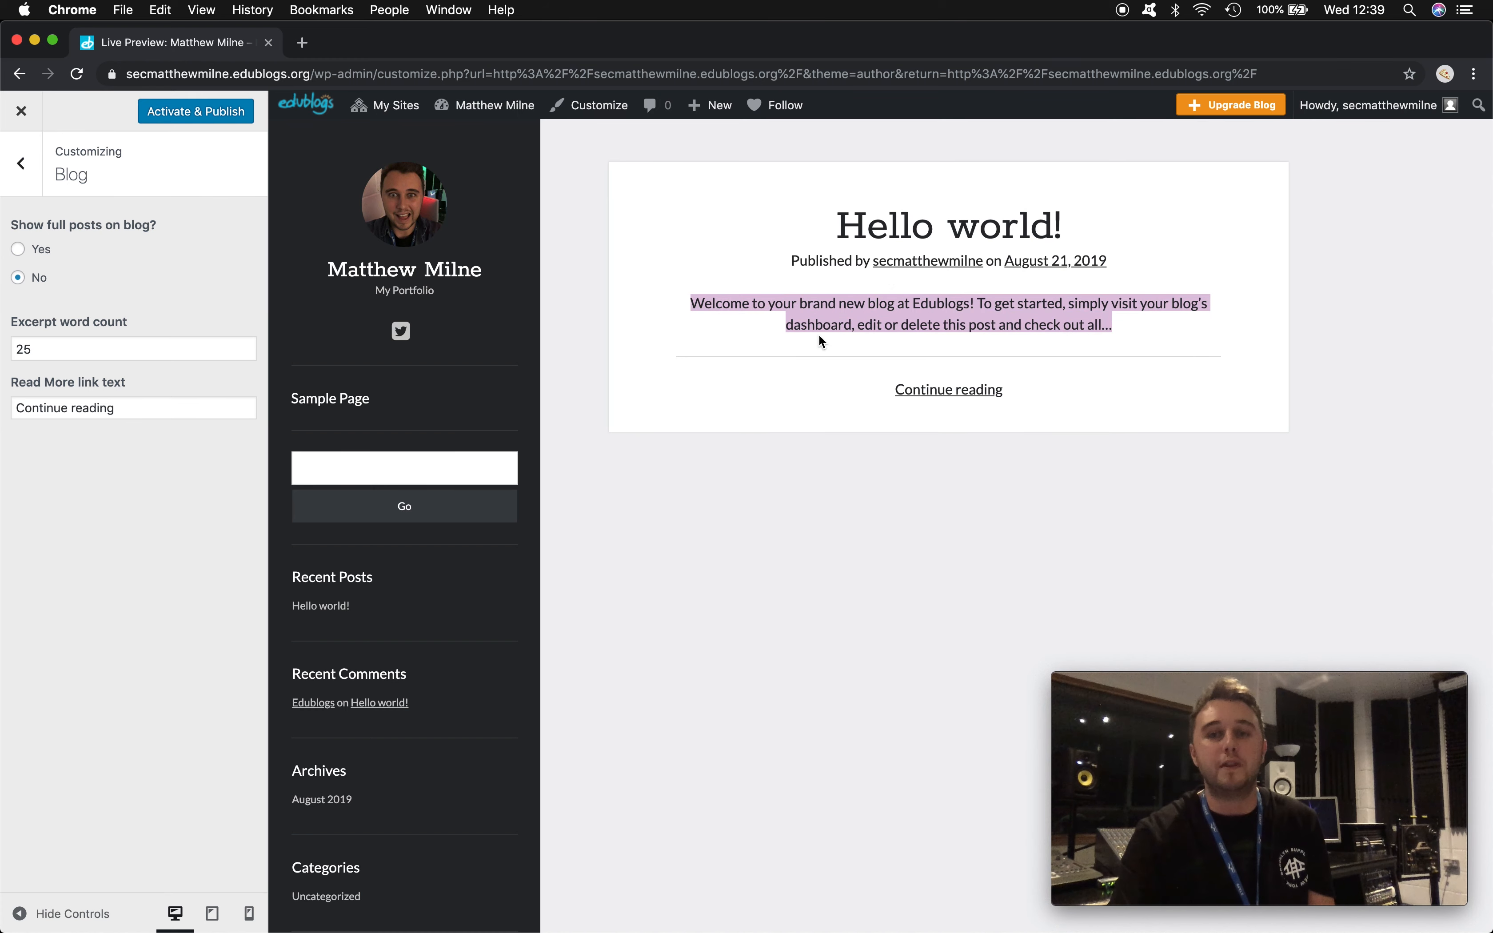
pyautogui.click(47, 347)
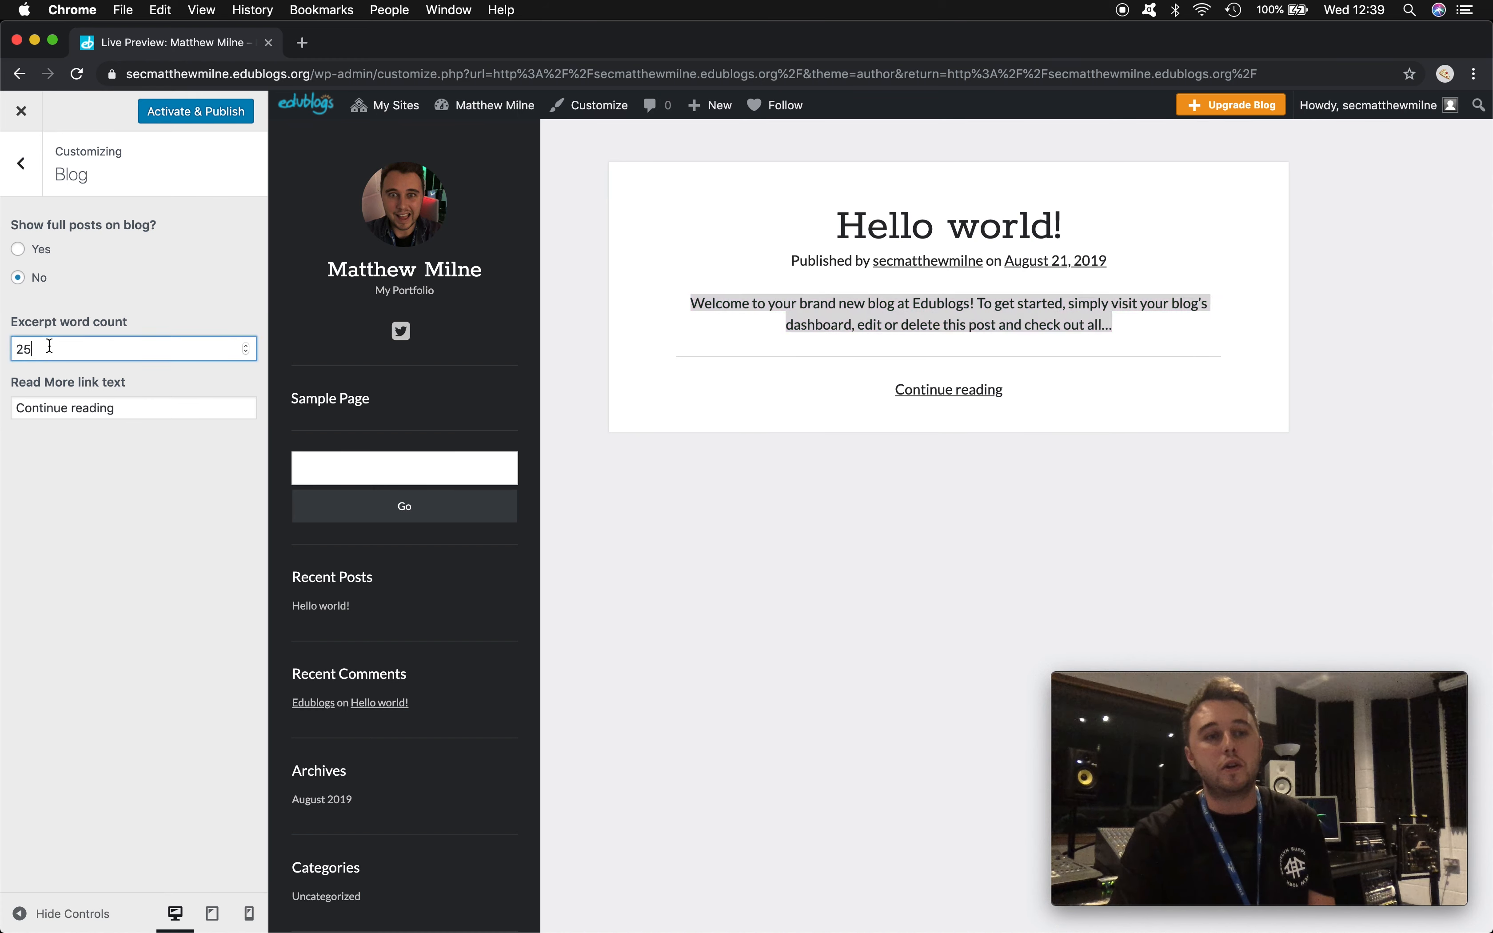
pyautogui.click(246, 345)
pyautogui.click(246, 346)
pyautogui.click(246, 345)
pyautogui.click(246, 345)
pyautogui.click(246, 346)
pyautogui.click(246, 345)
pyautogui.click(247, 345)
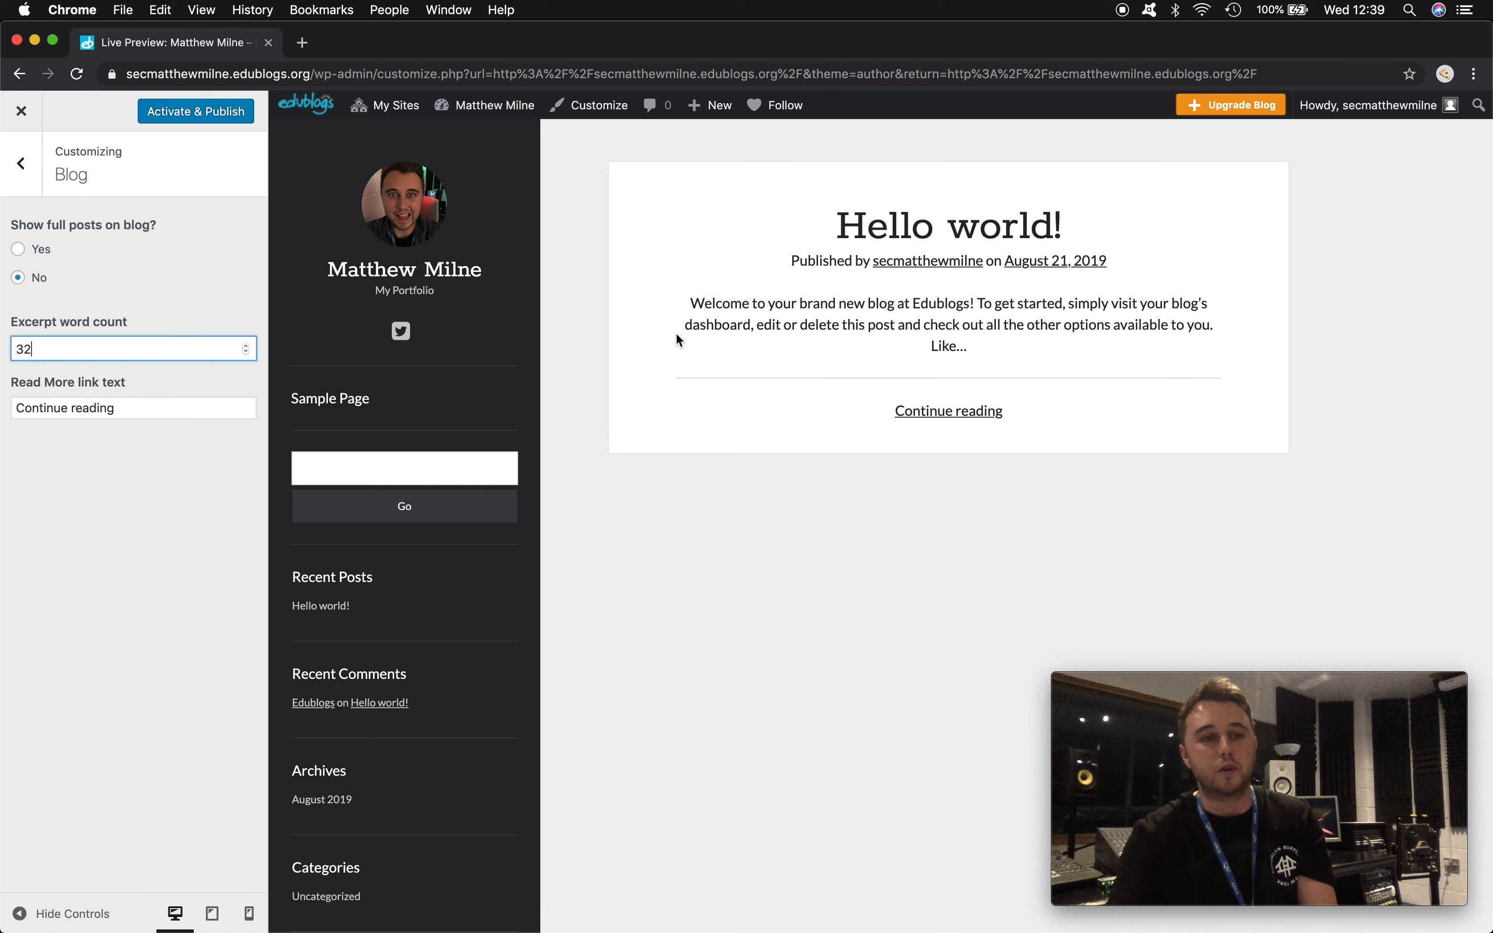
# - Replace the 'Continue reading' link text with 'Learn More' and leave the Blog settings
pyautogui.click(129, 411)
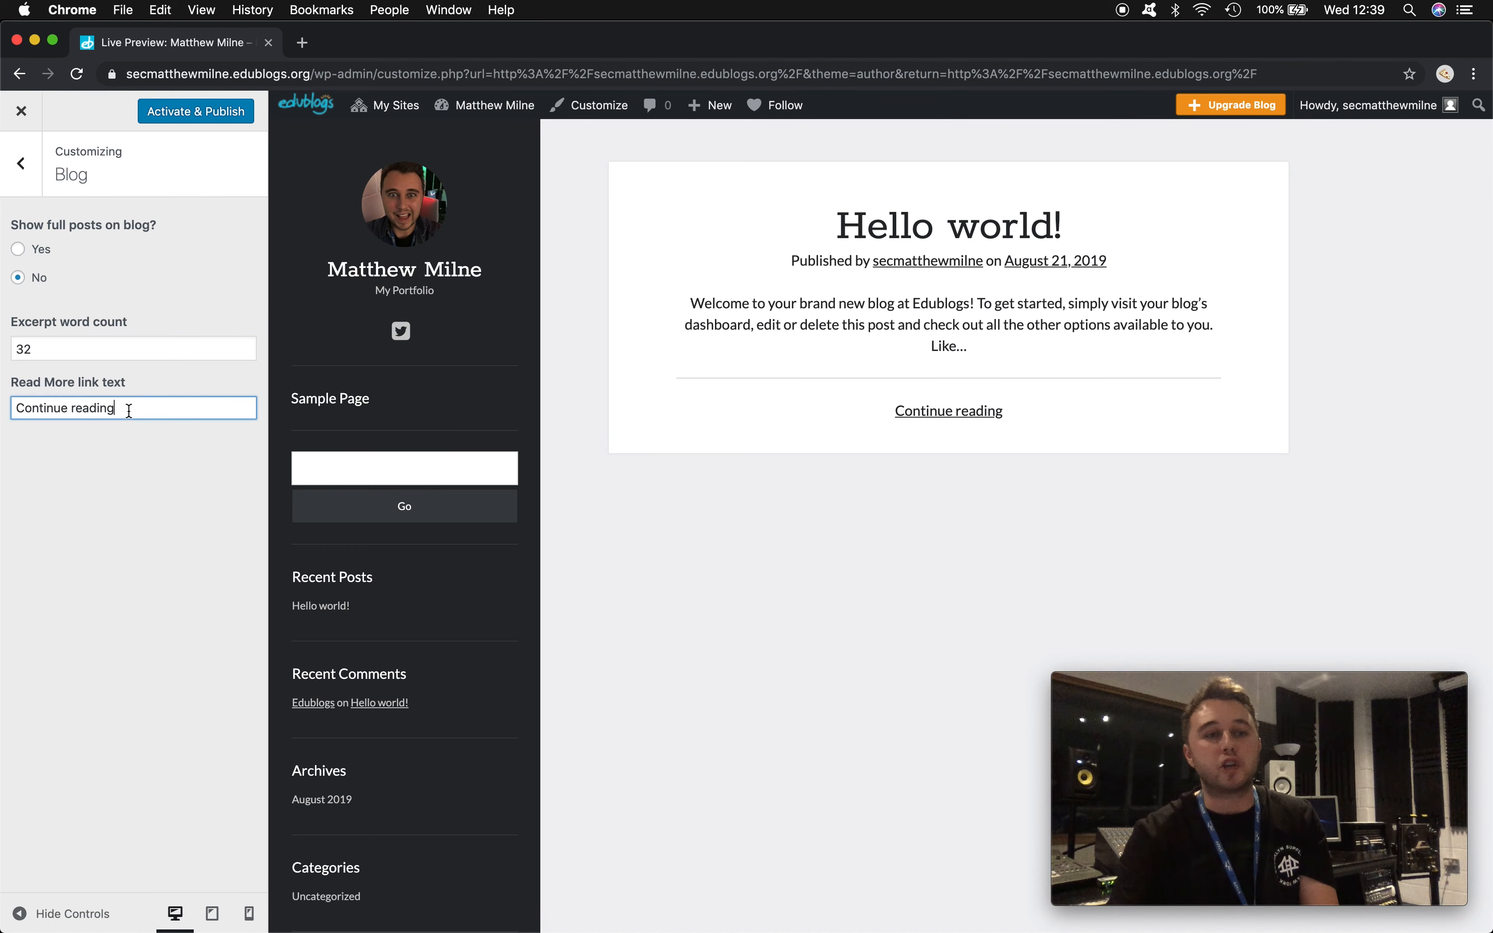
pyautogui.moveTo(143, 407); pyautogui.dragTo(5, 407)
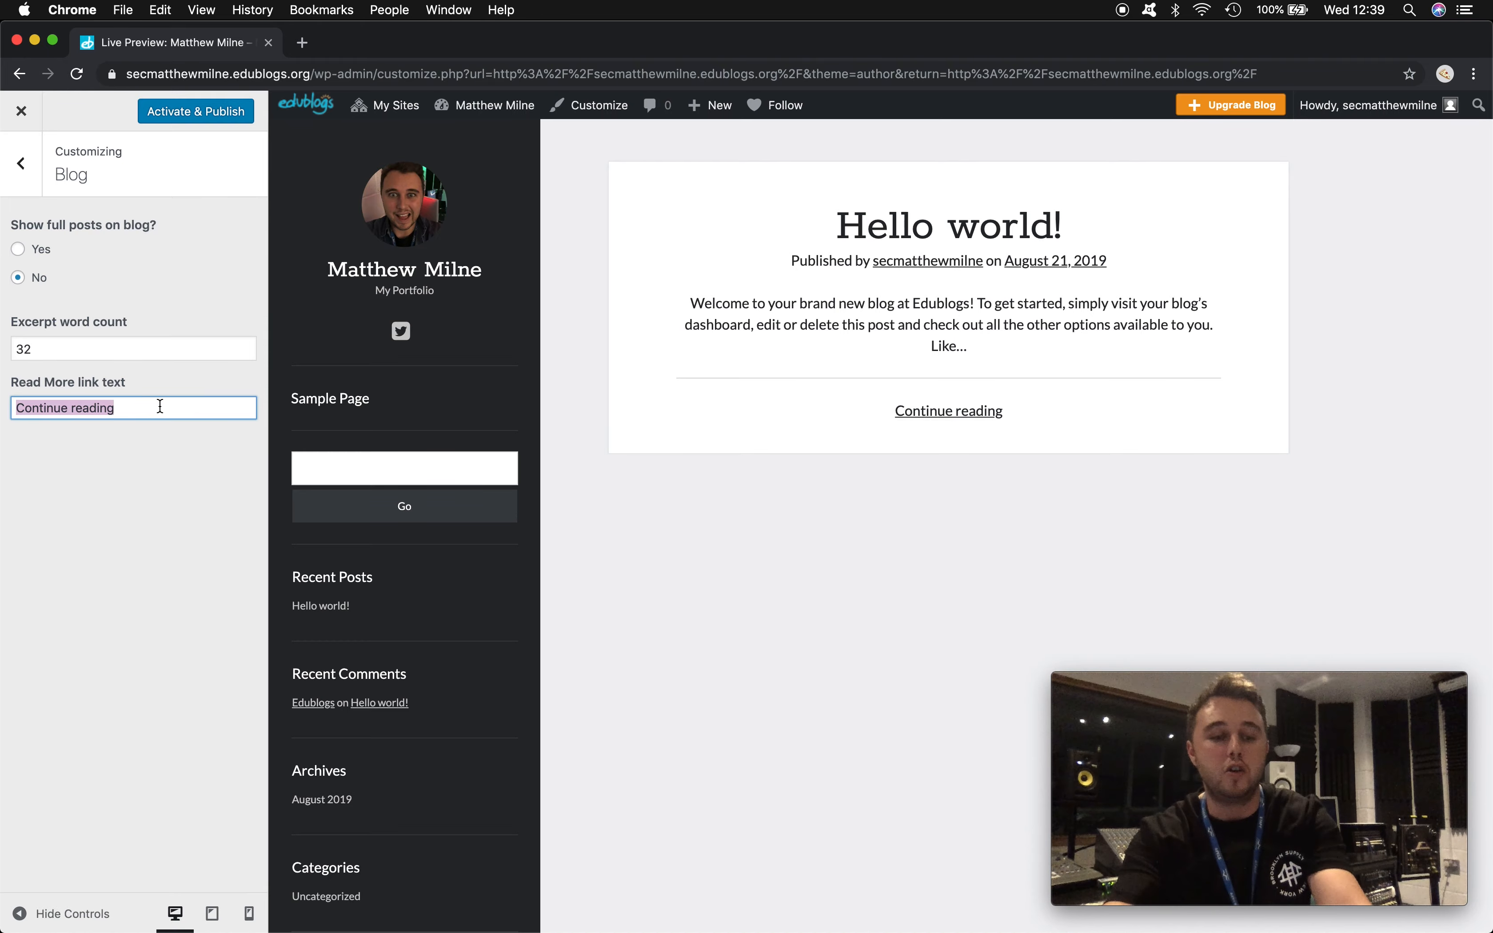
pyautogui.write('Learn More')
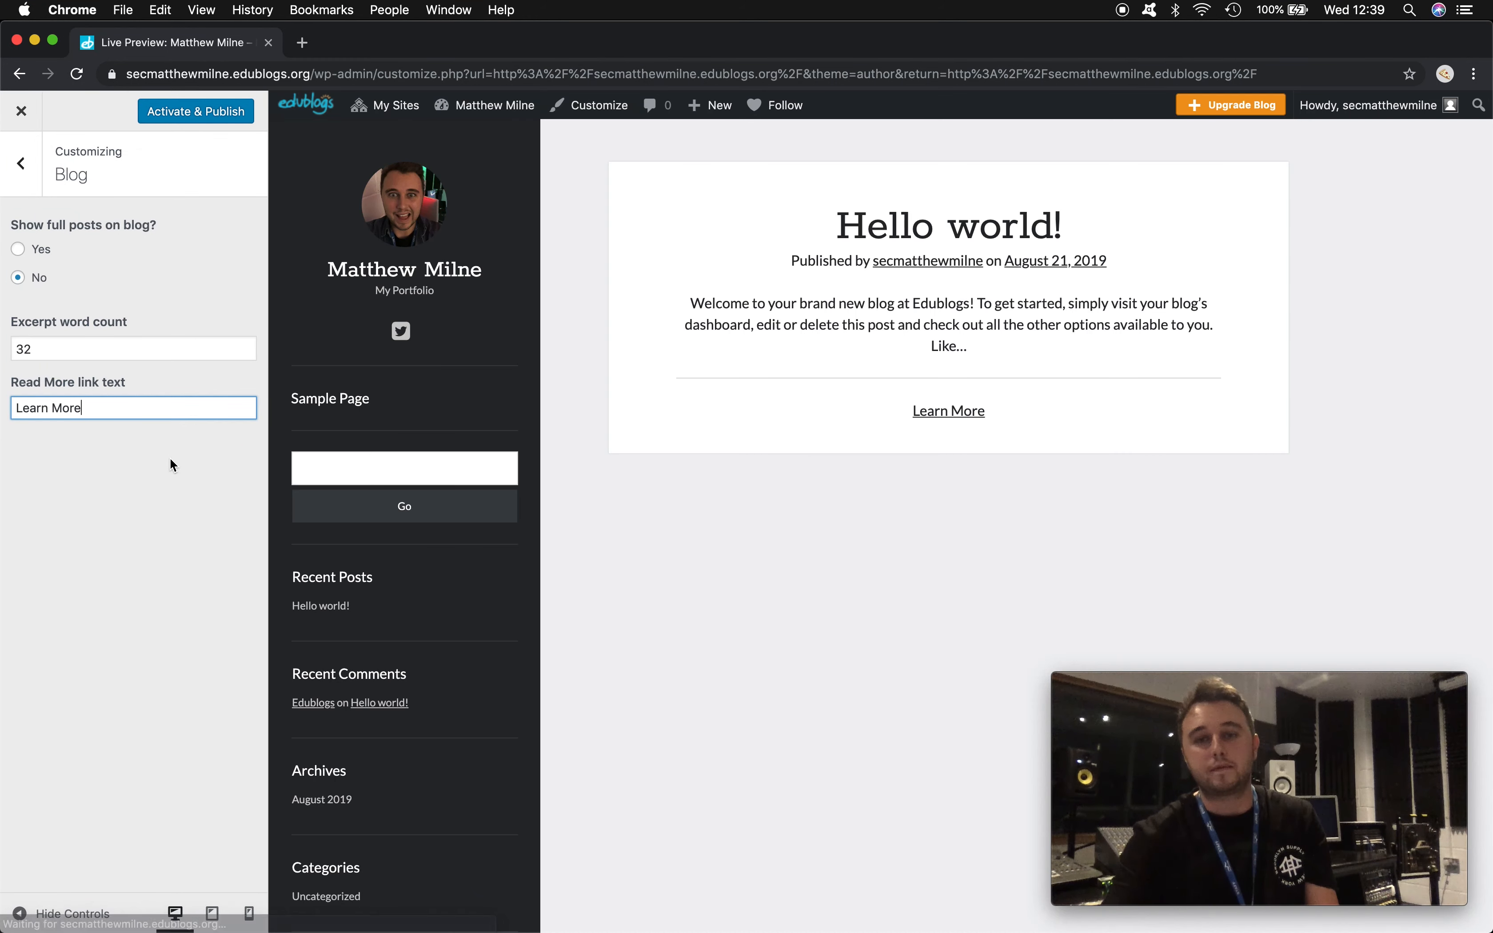
pyautogui.press('Escape')
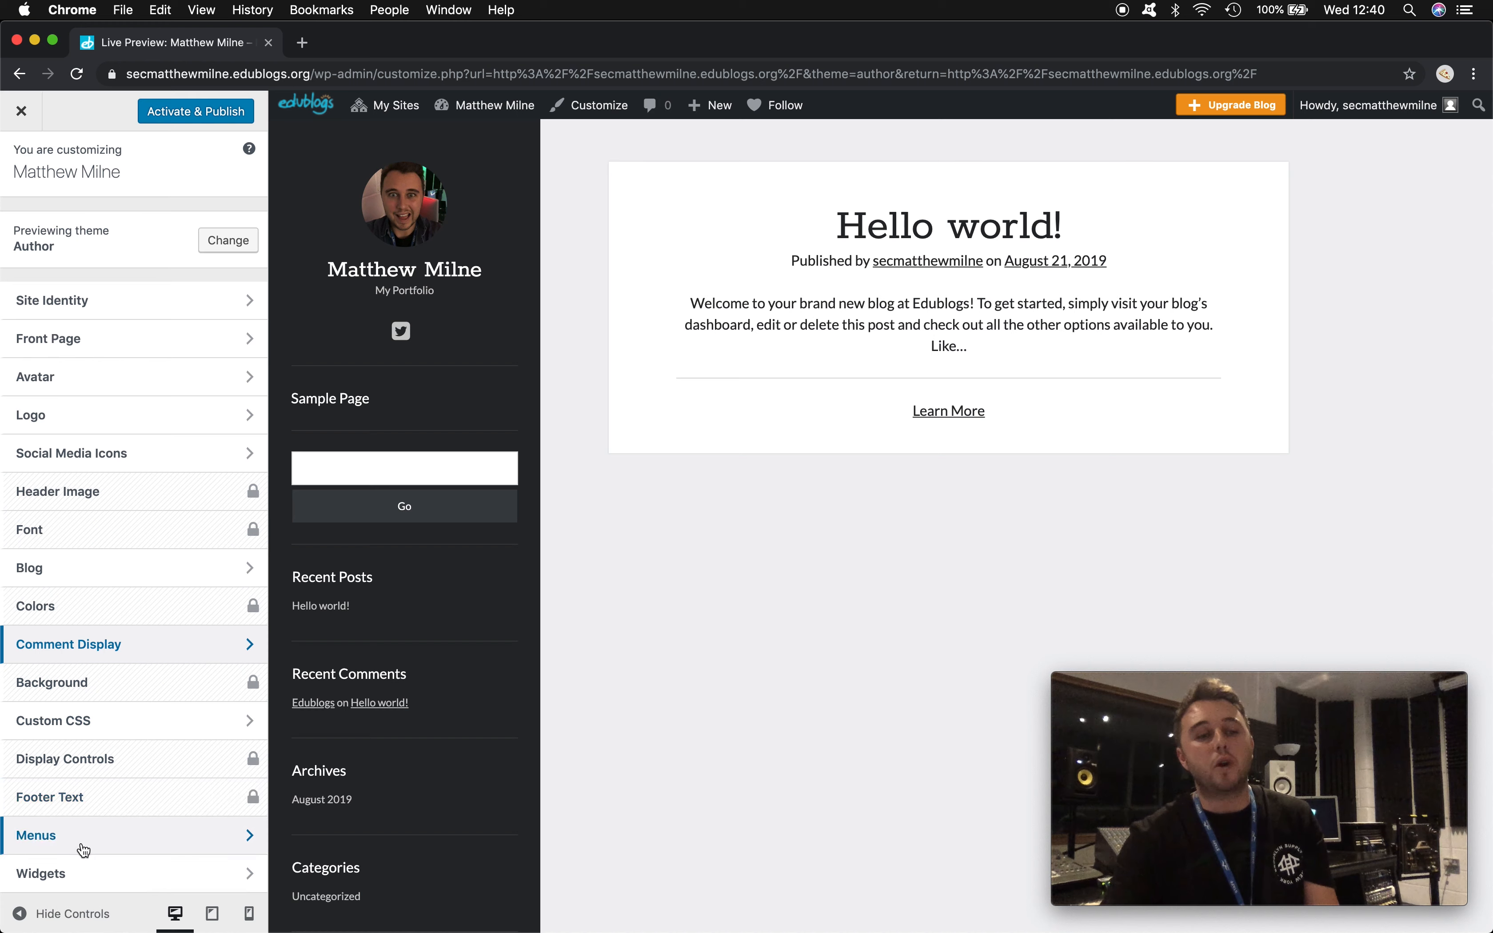
# - In the Primary Sidebar, move Search down above Meta and Categories up to the top
pyautogui.click(86, 876)
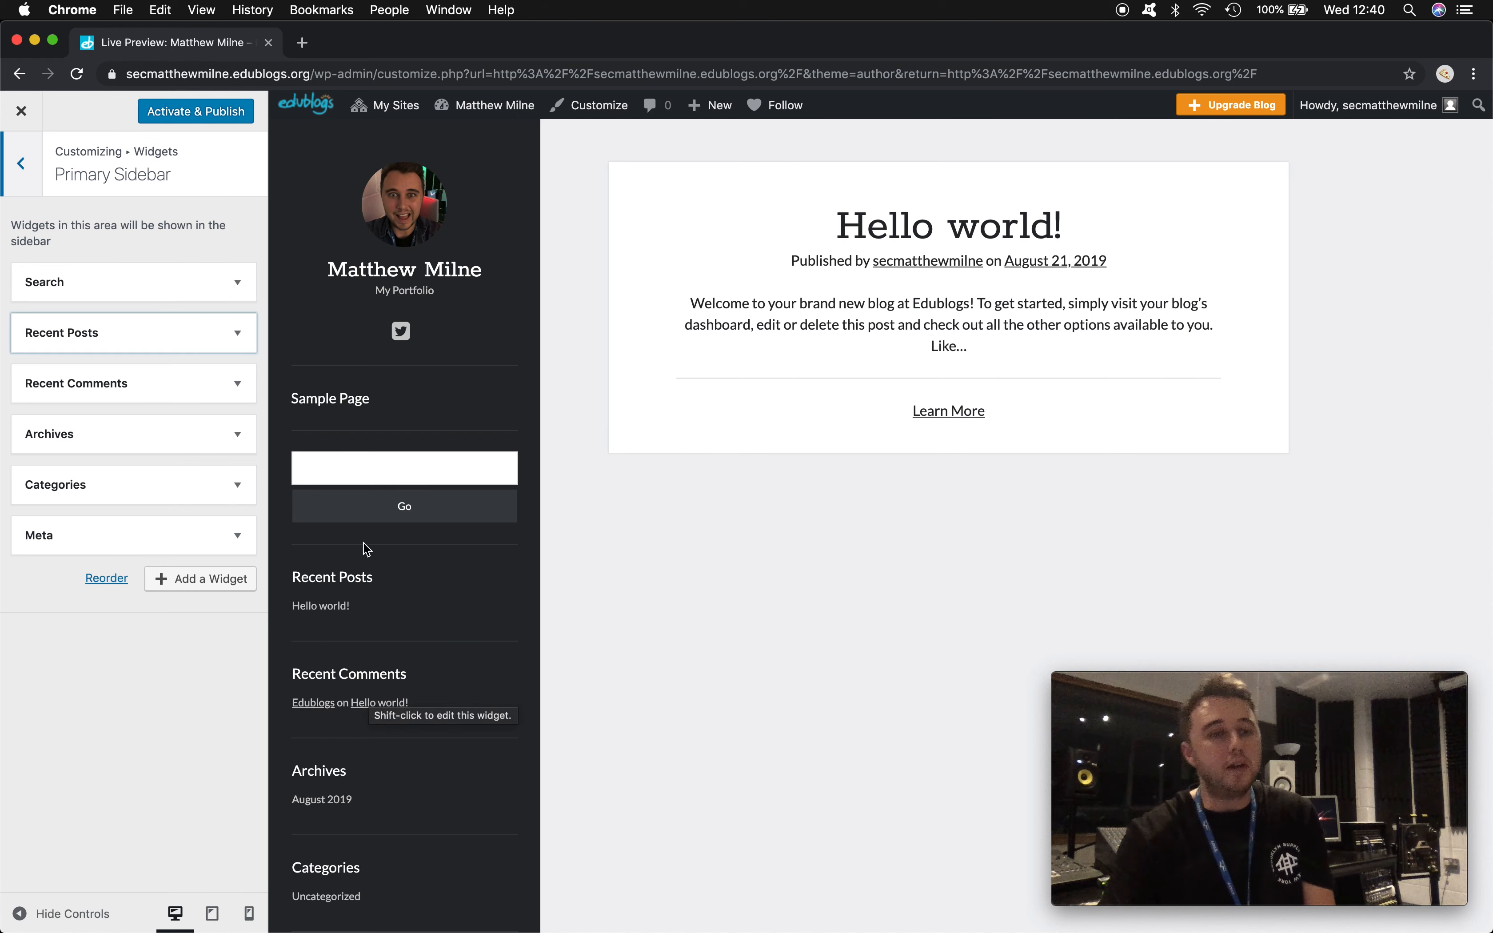
pyautogui.click(116, 284)
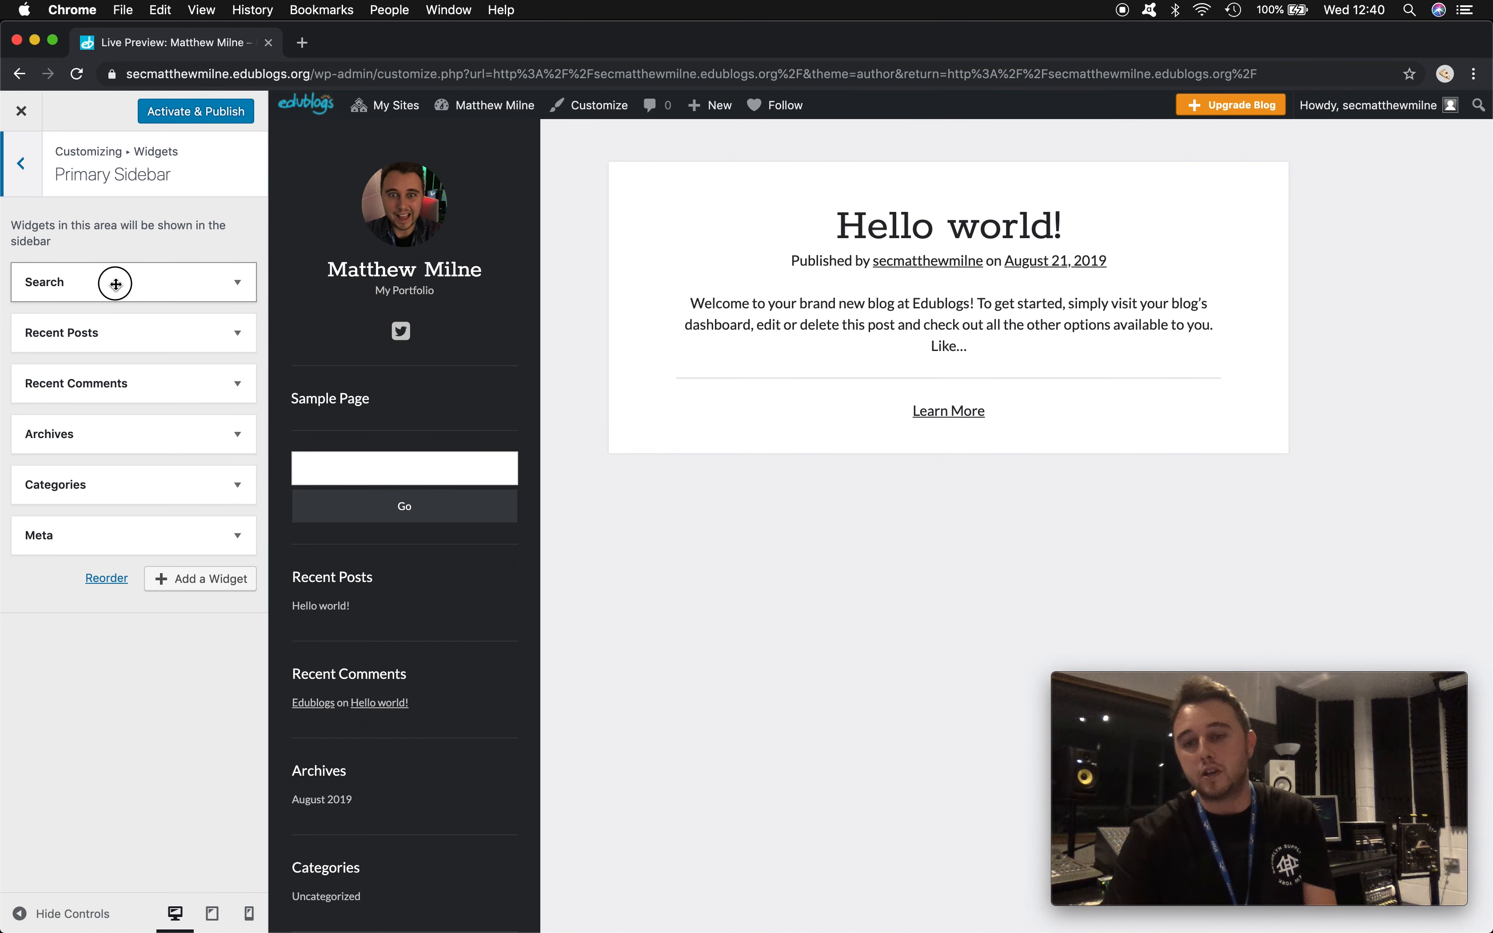
pyautogui.moveTo(116, 284); pyautogui.dragTo(127, 483)
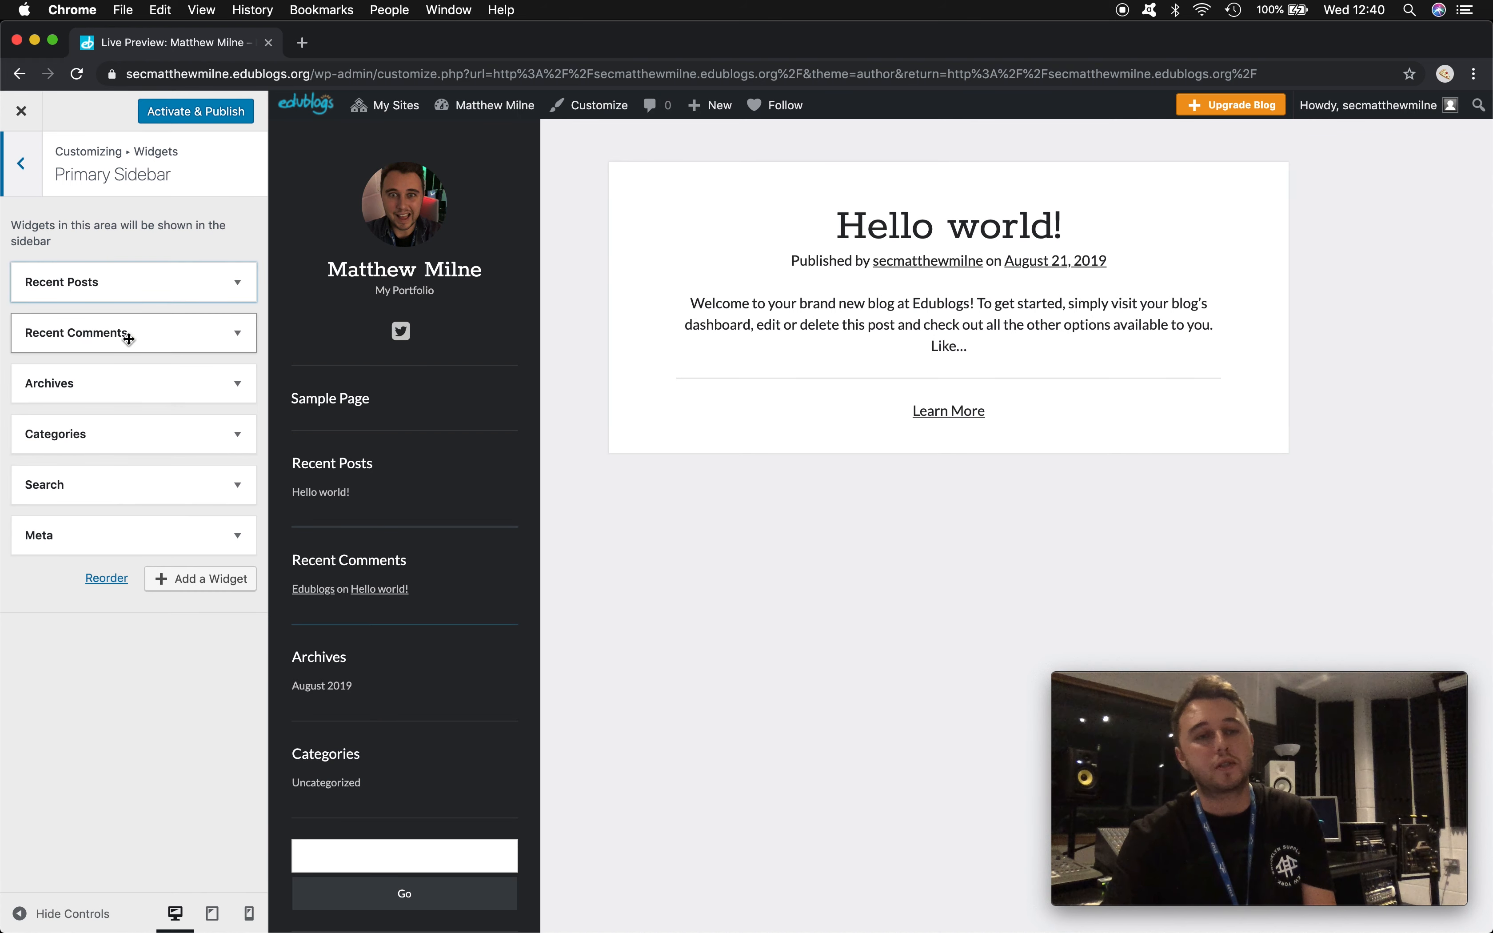
pyautogui.click(190, 434)
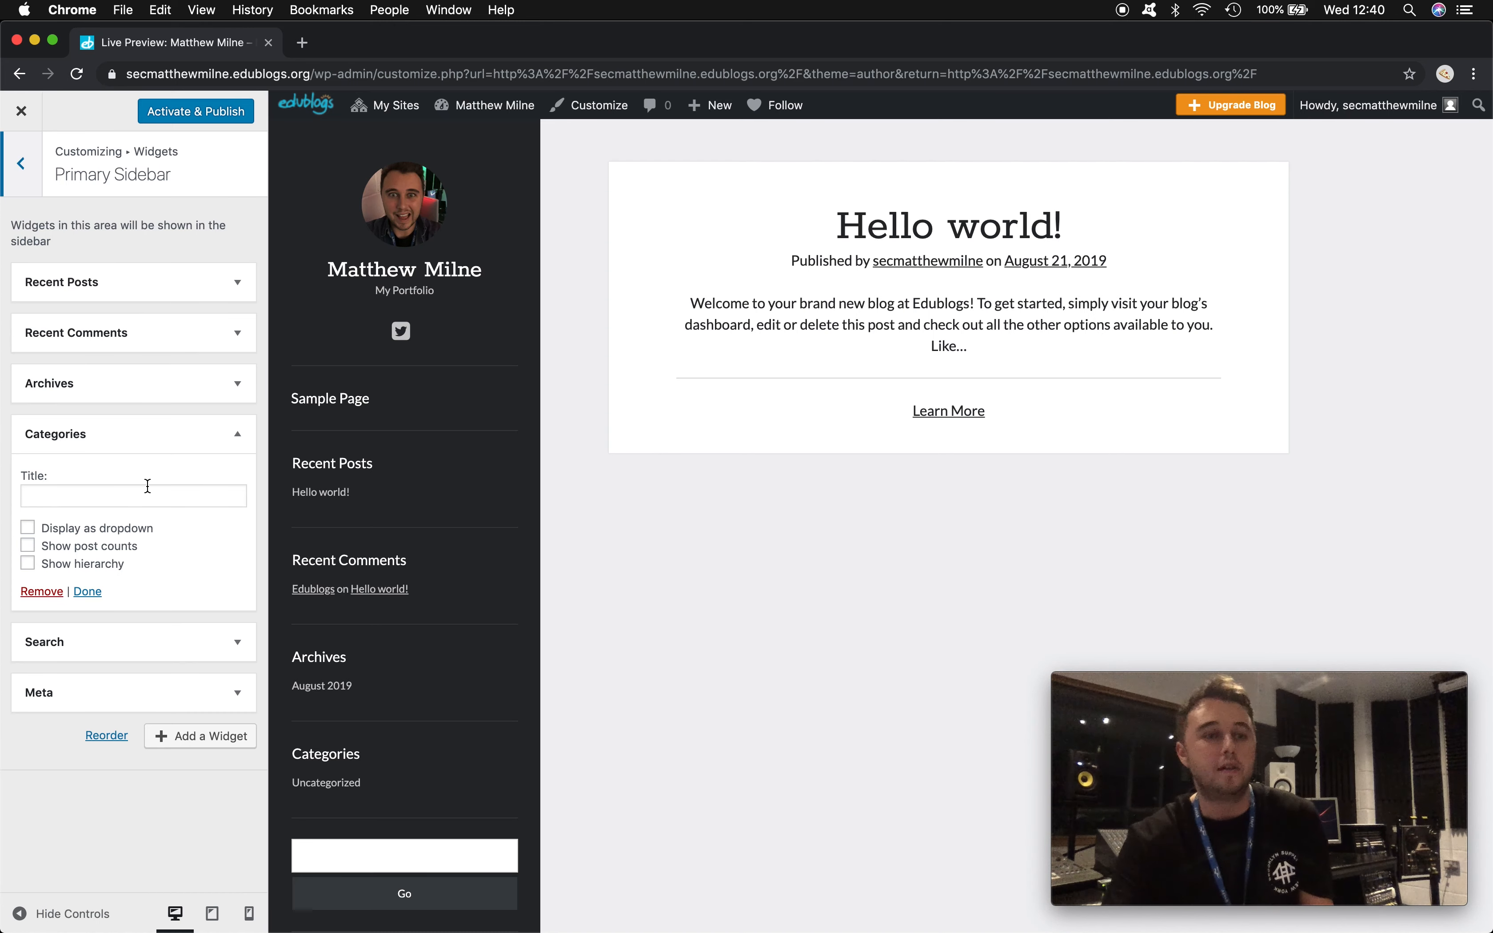
pyautogui.moveTo(191, 433); pyautogui.dragTo(143, 280)
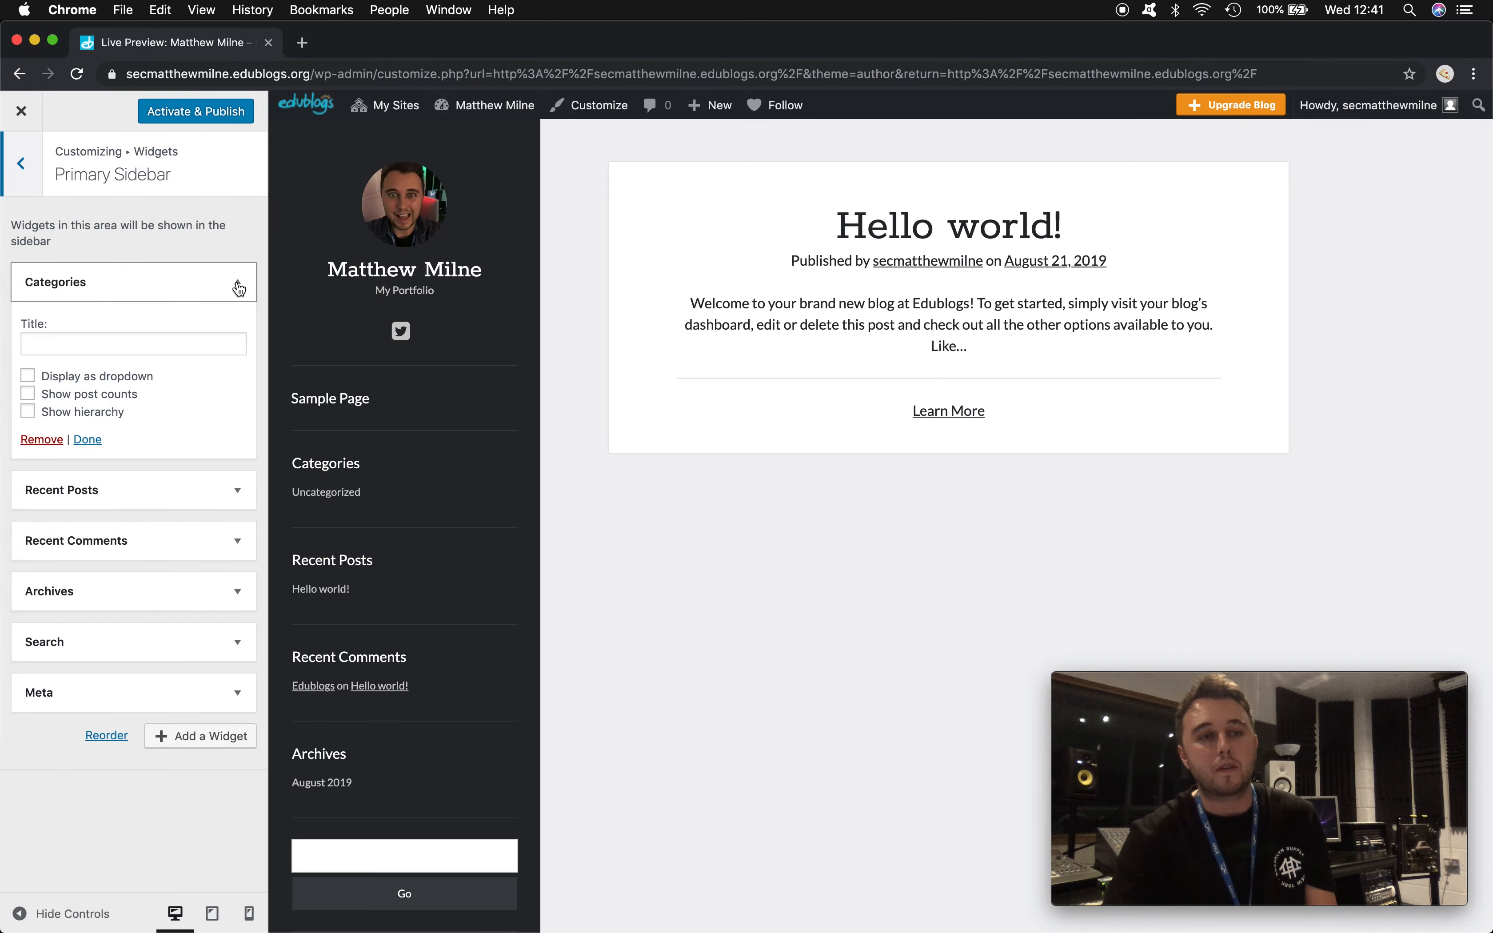
pyautogui.click(237, 283)
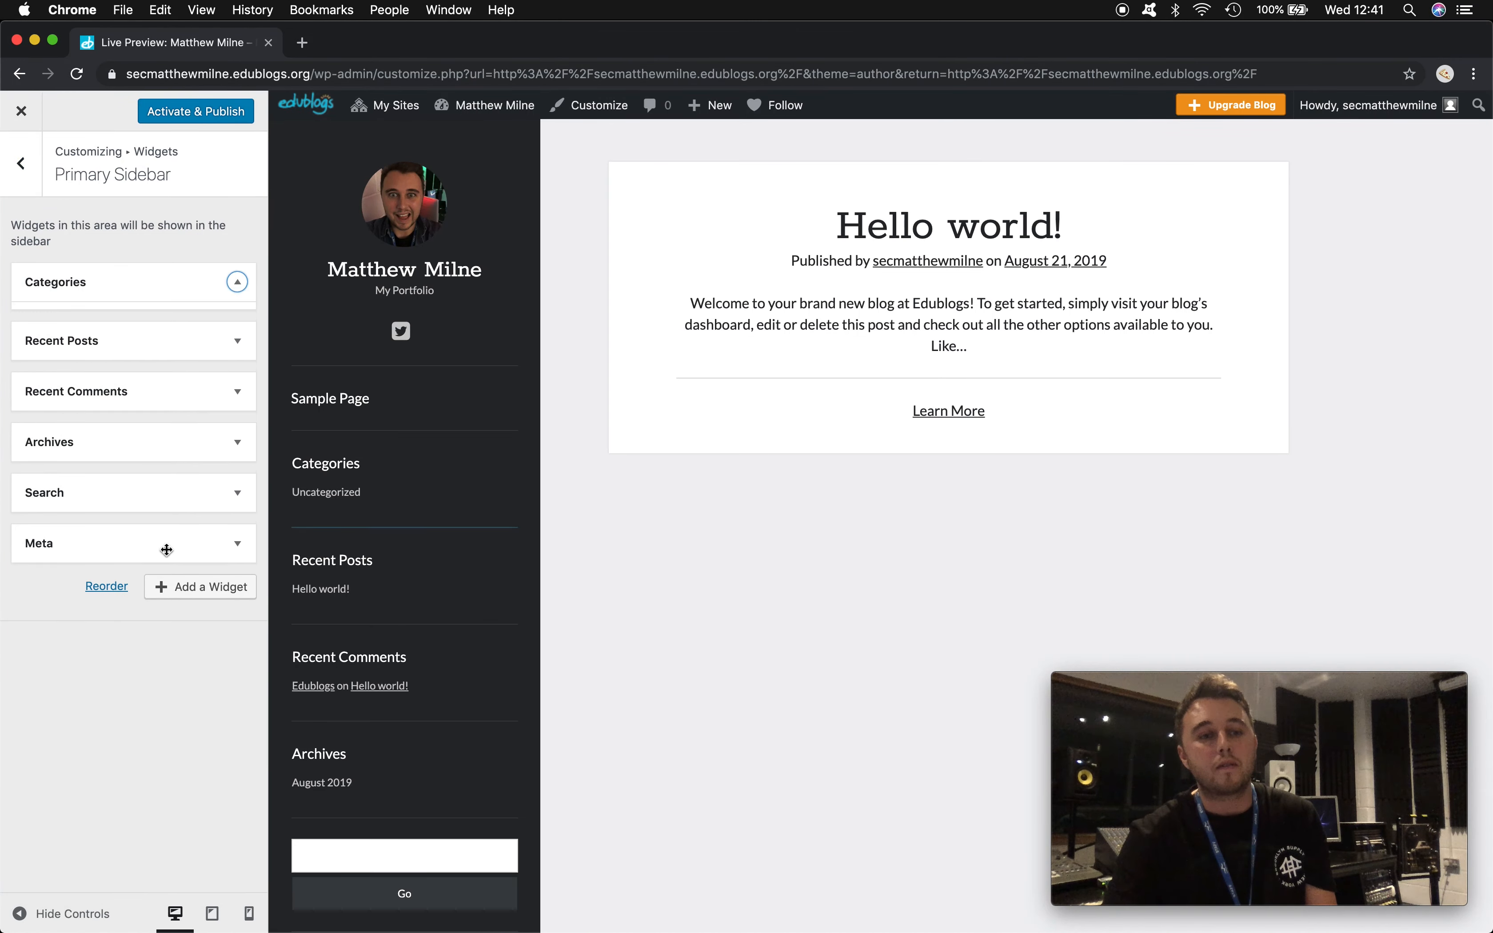
pyautogui.click(197, 583)
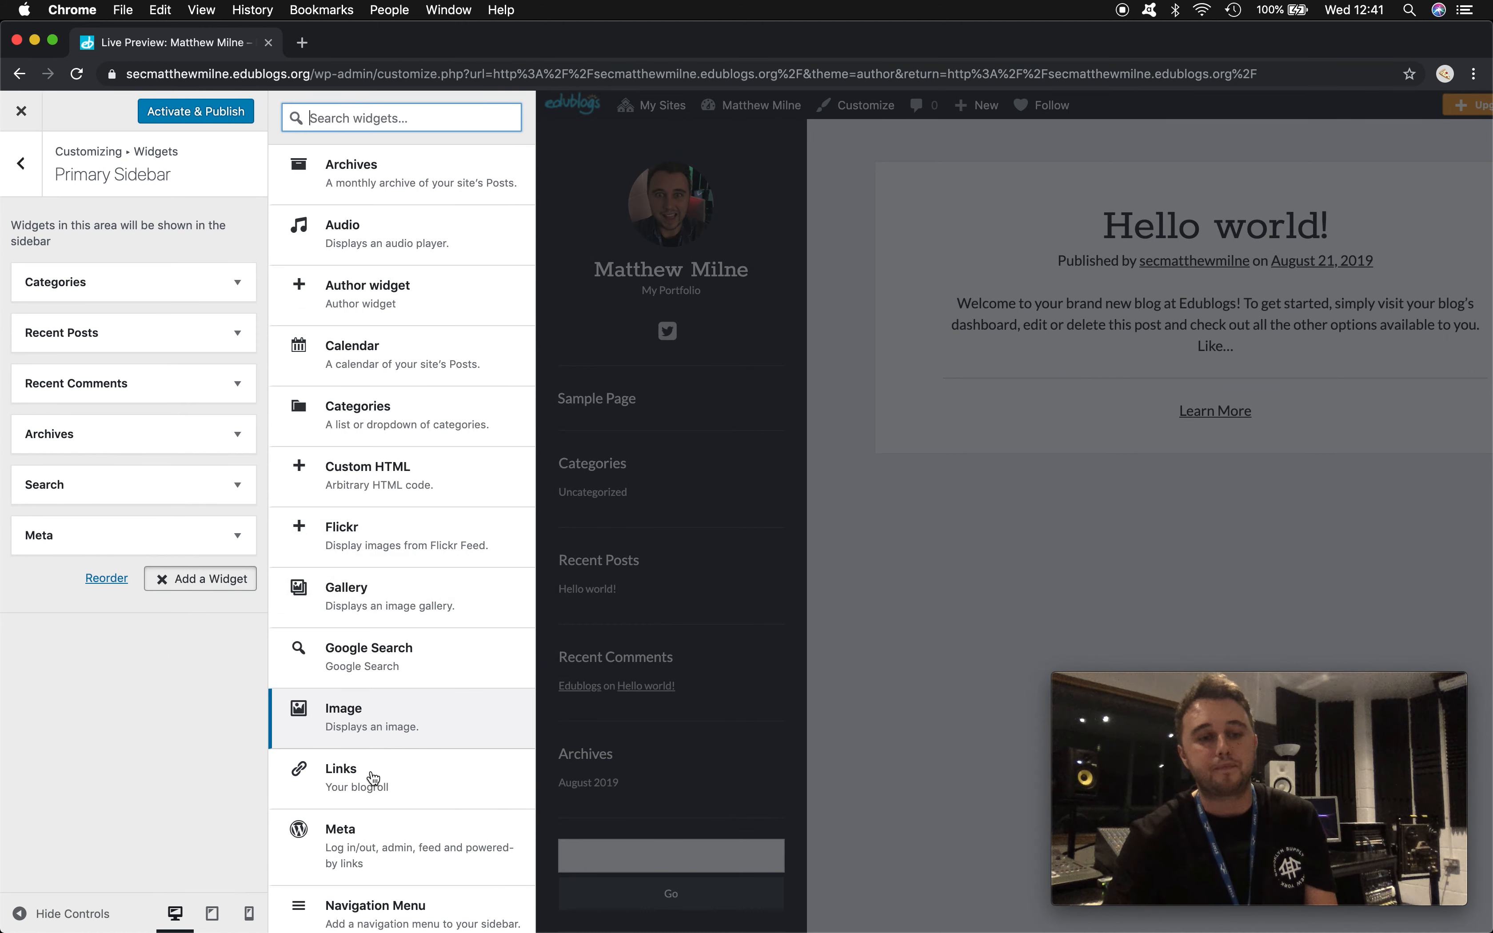
# - Add an Image widget with an uploaded bass-guitar photo at the top of the Primary Sidebar
pyautogui.click(349, 717)
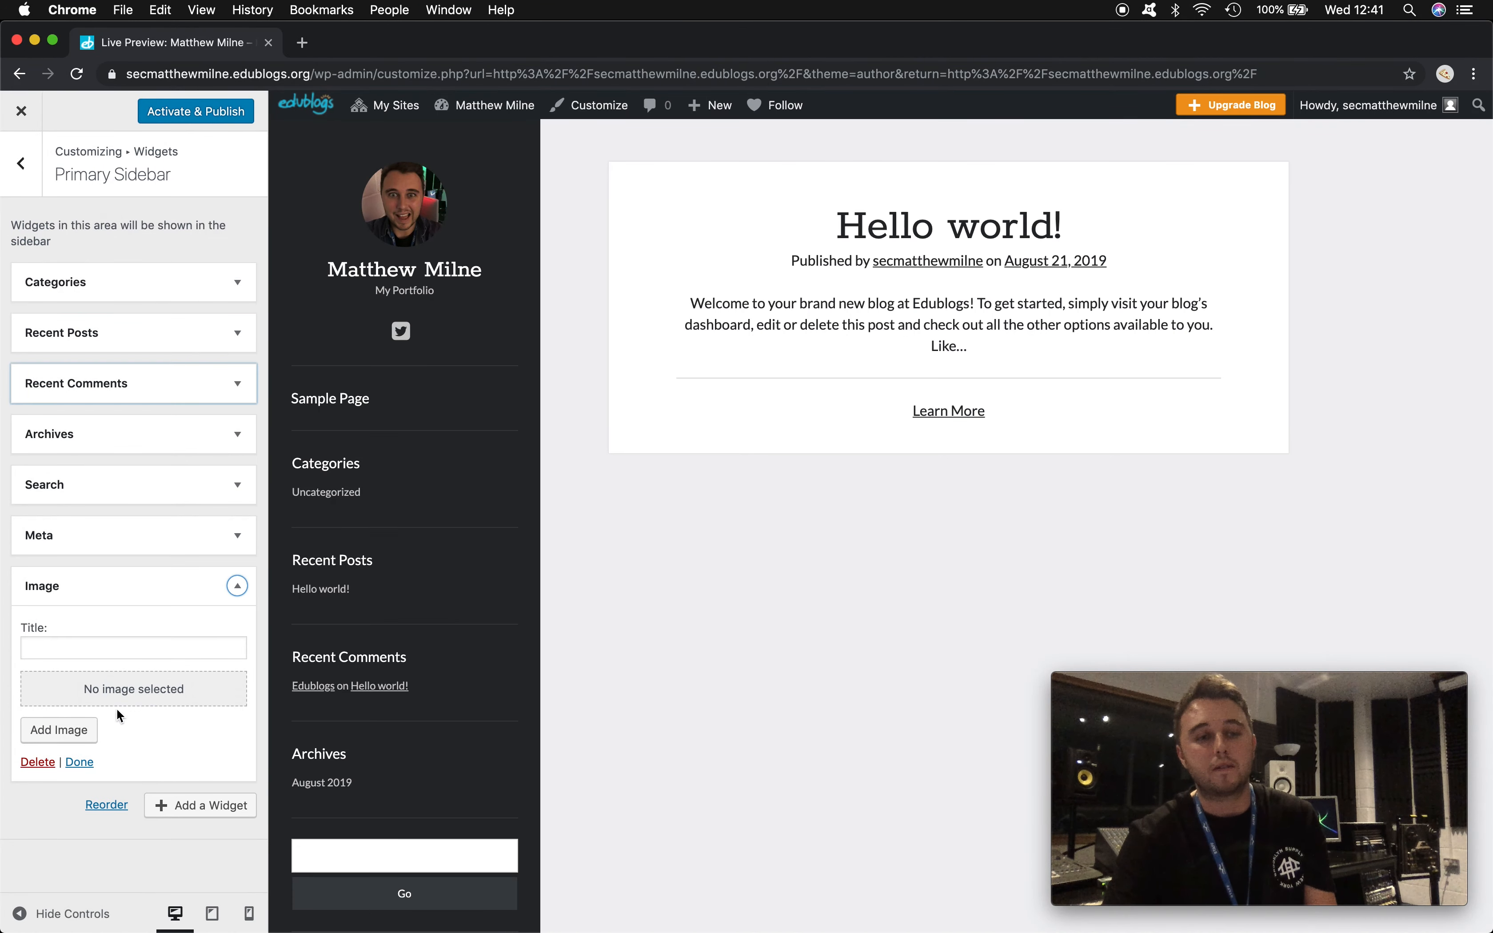
pyautogui.click(57, 731)
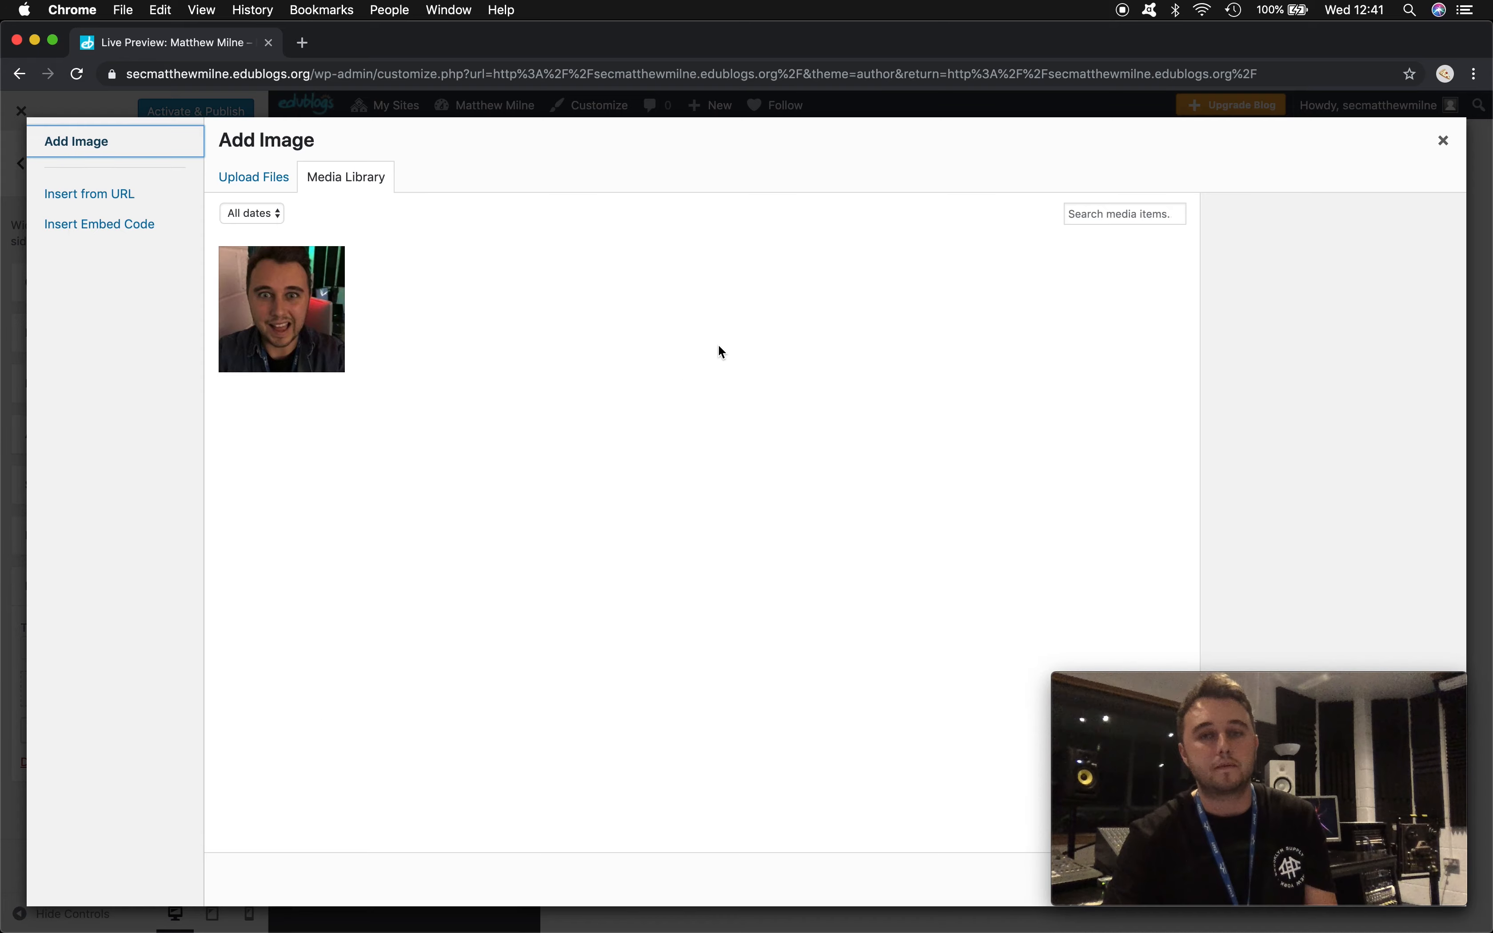
pyautogui.click(246, 179)
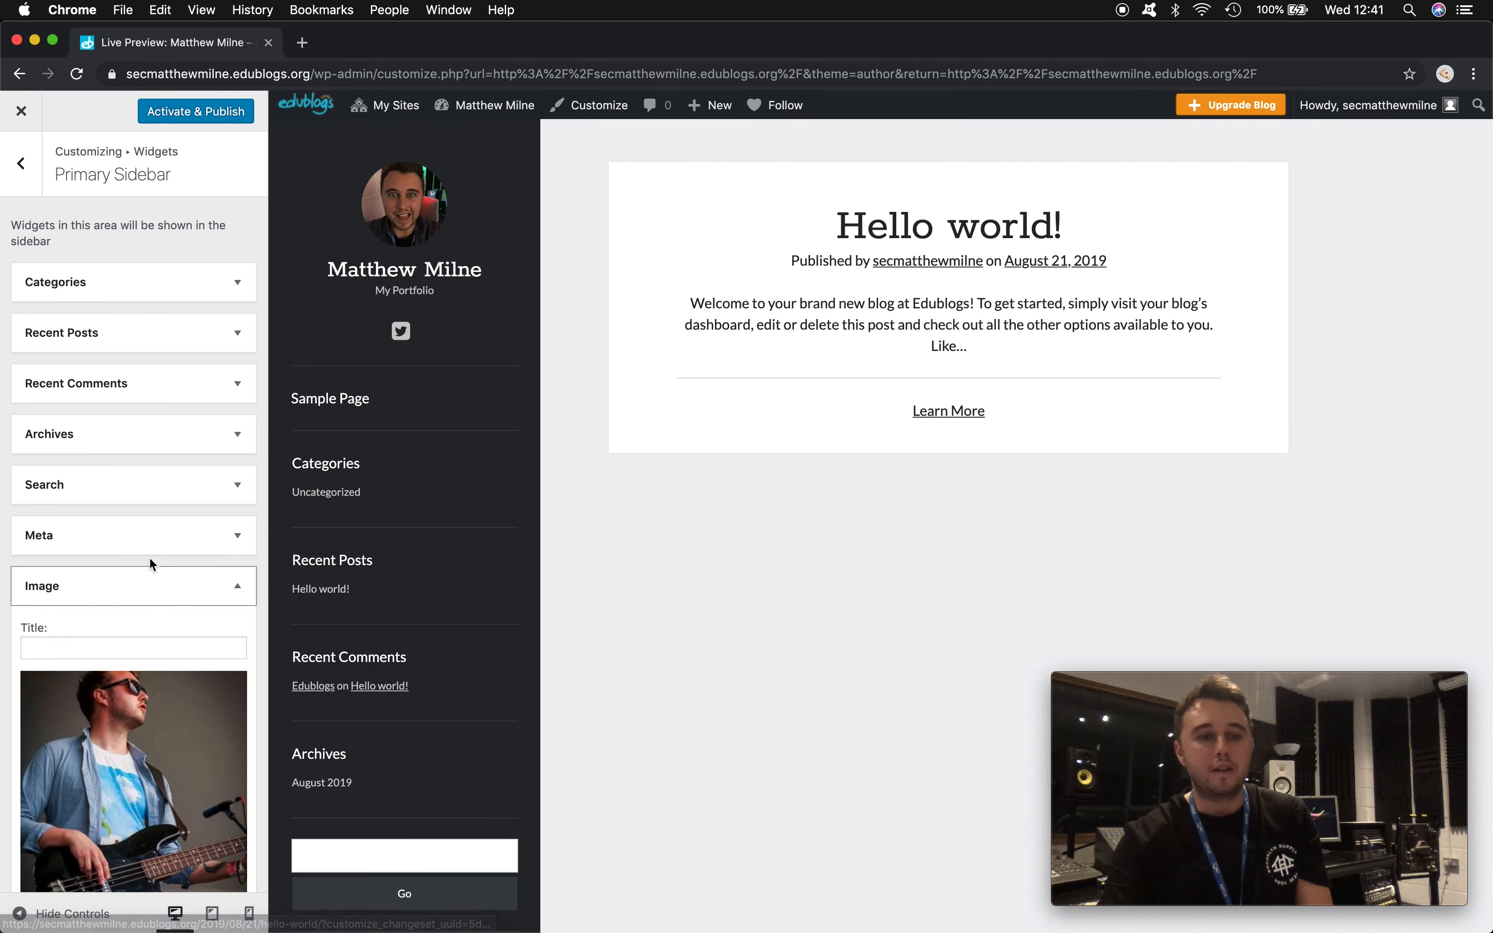
pyautogui.scroll(-2, 149, 563)
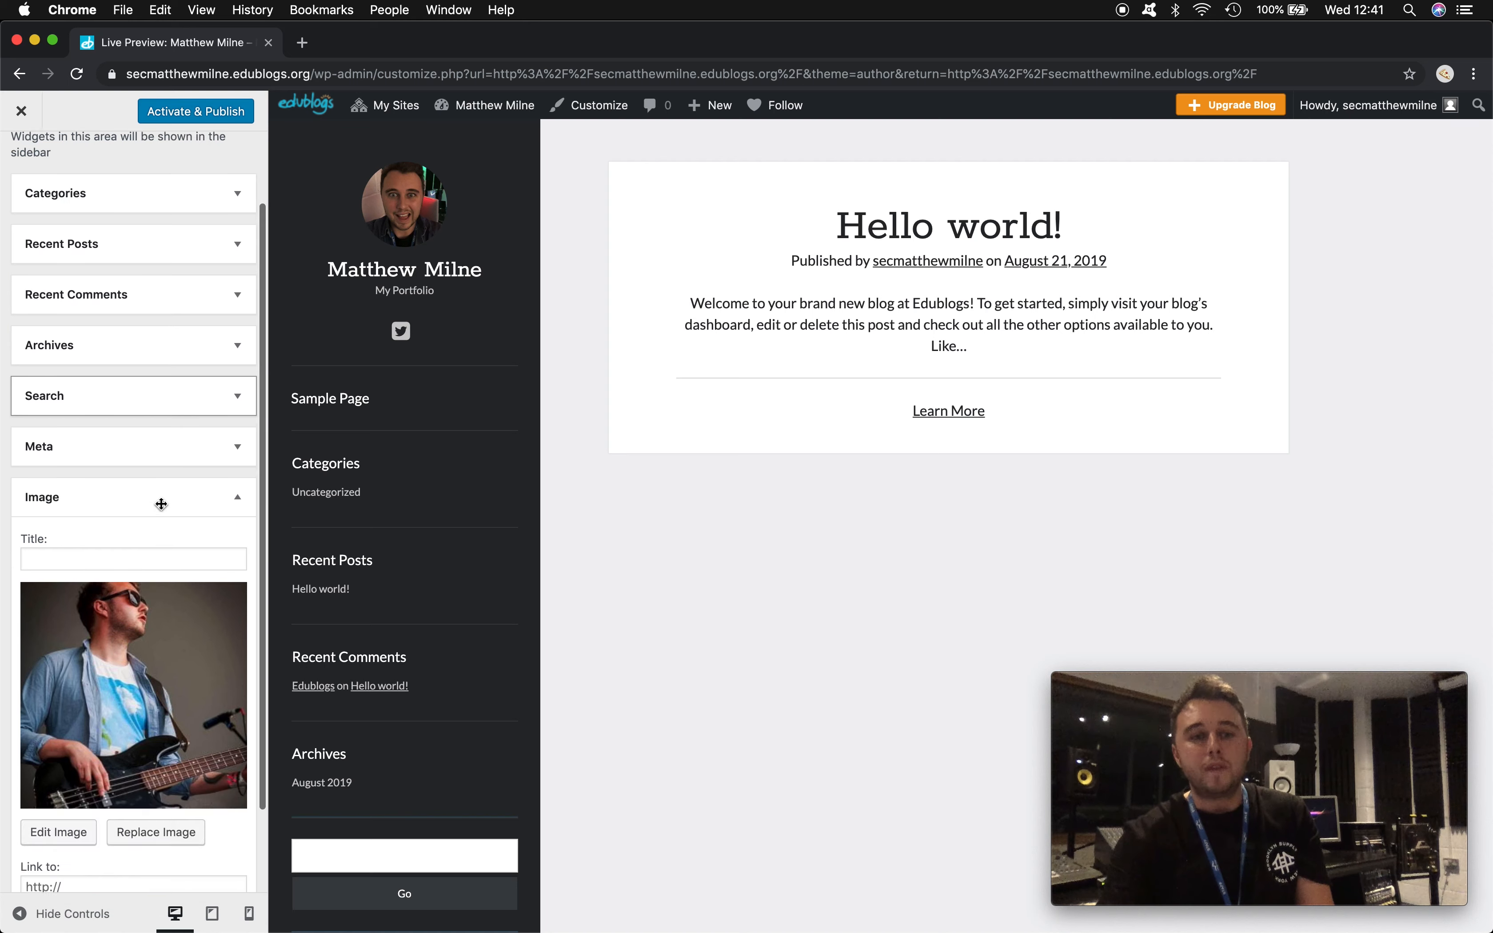
pyautogui.scroll(-6, 334, 590)
pyautogui.scroll(-2, 332, 595)
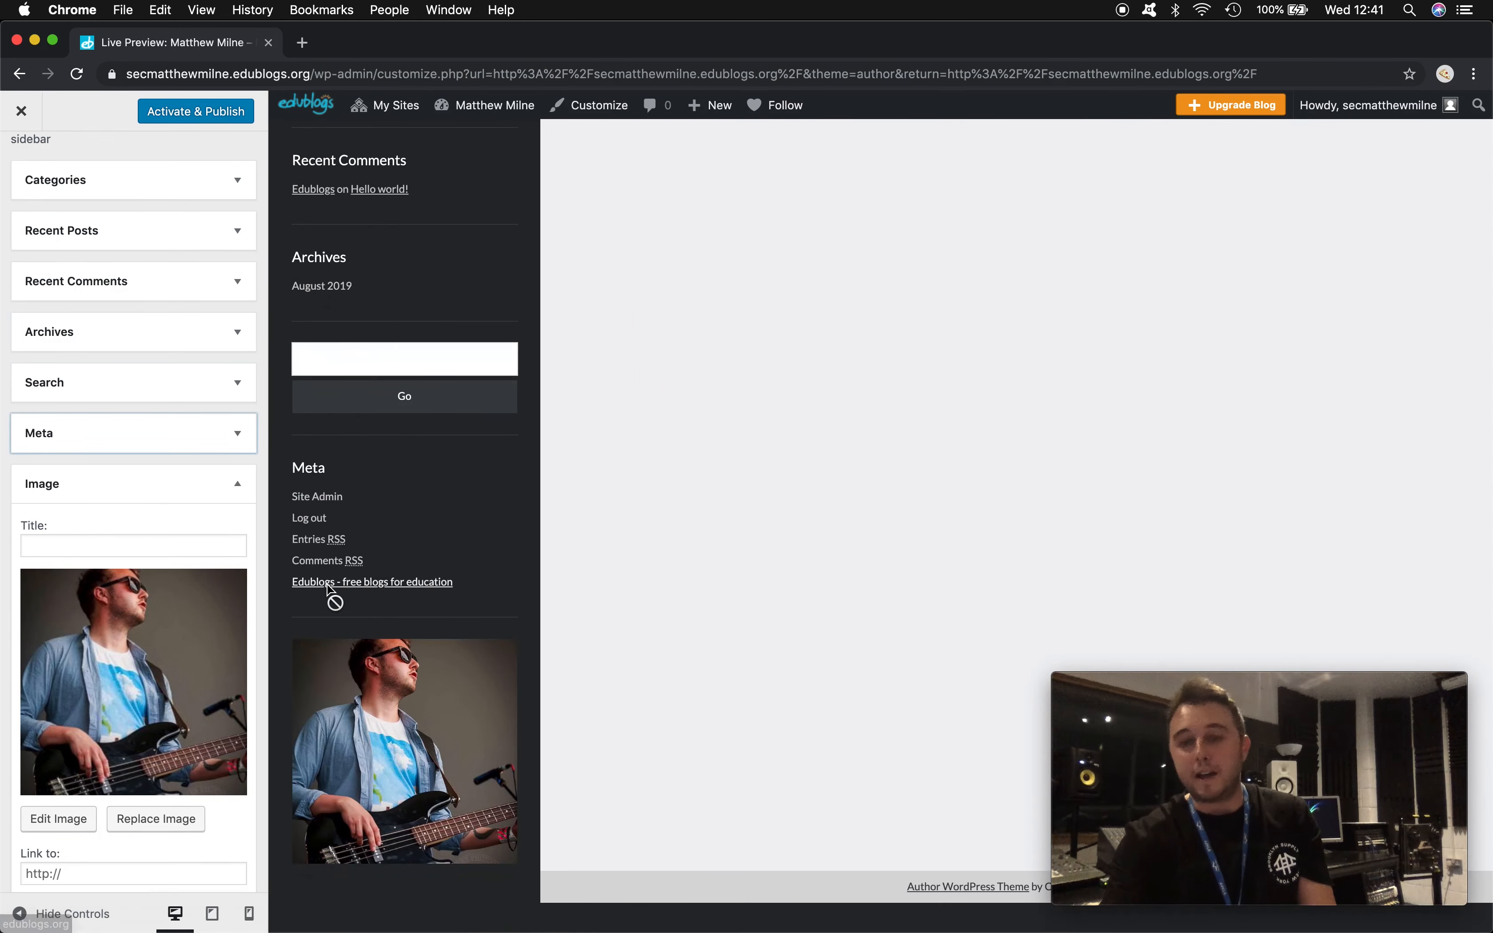
pyautogui.scroll(4, 328, 594)
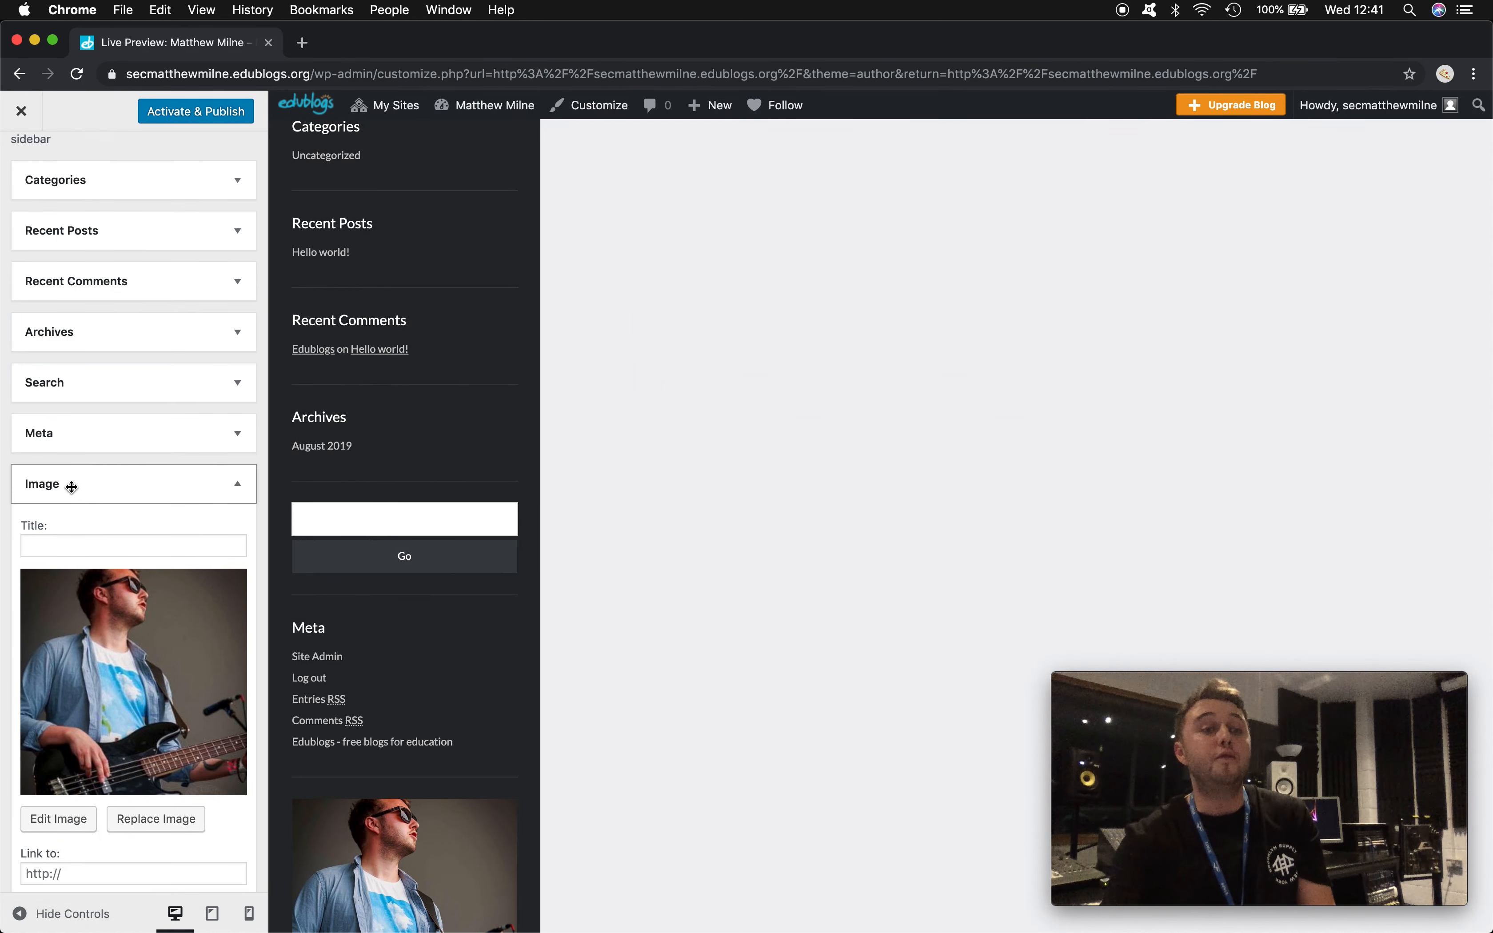
pyautogui.moveTo(73, 486); pyautogui.dragTo(69, 282)
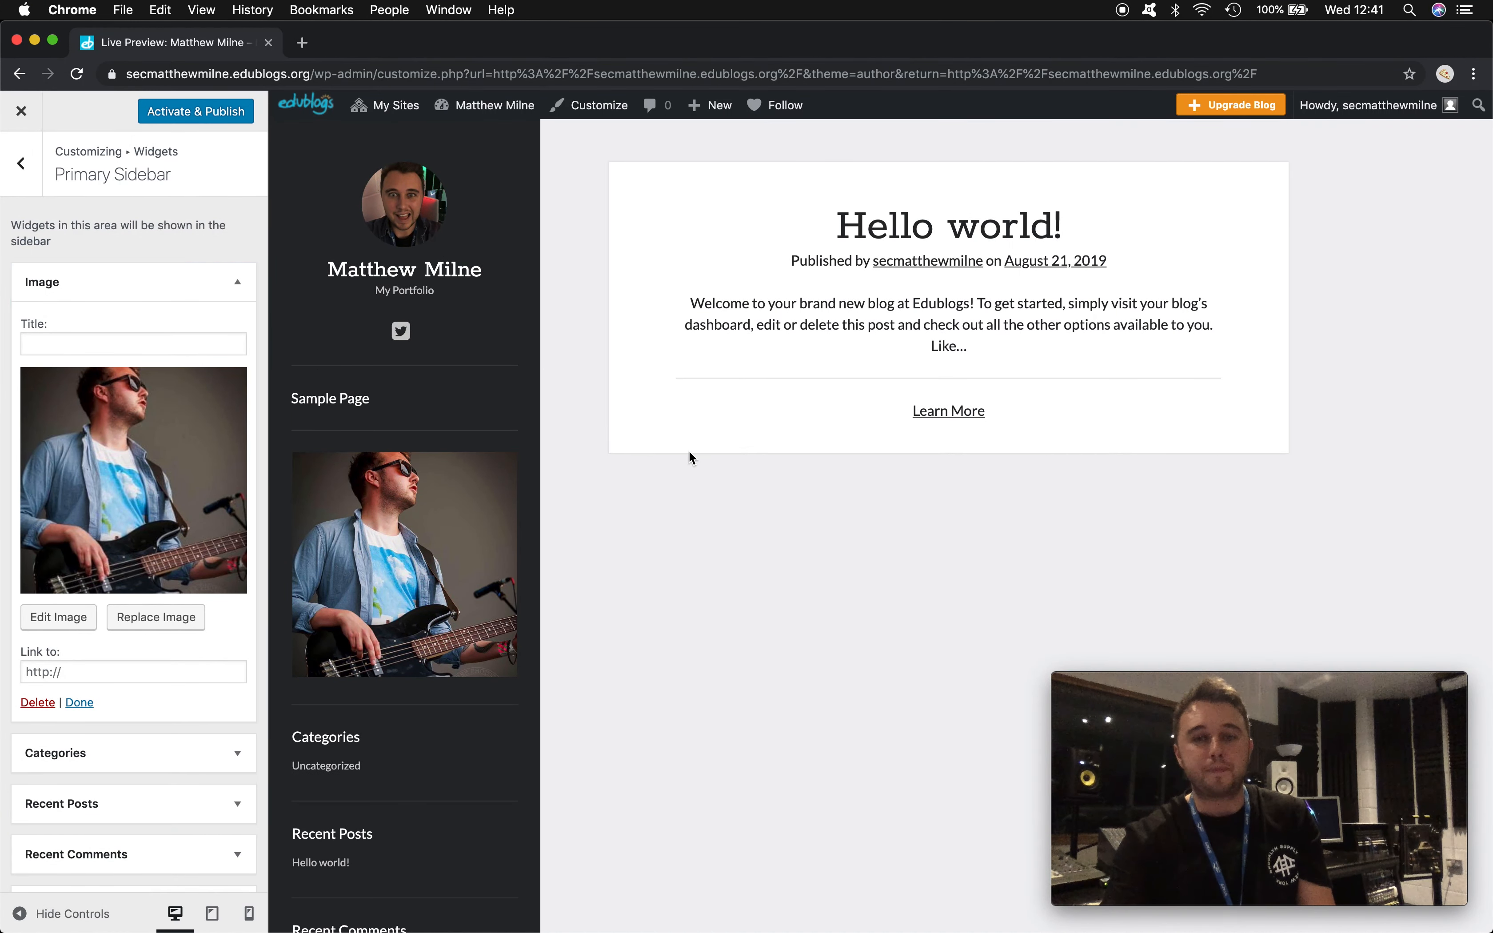
pyautogui.scroll(-5, 183, 643)
pyautogui.click(178, 859)
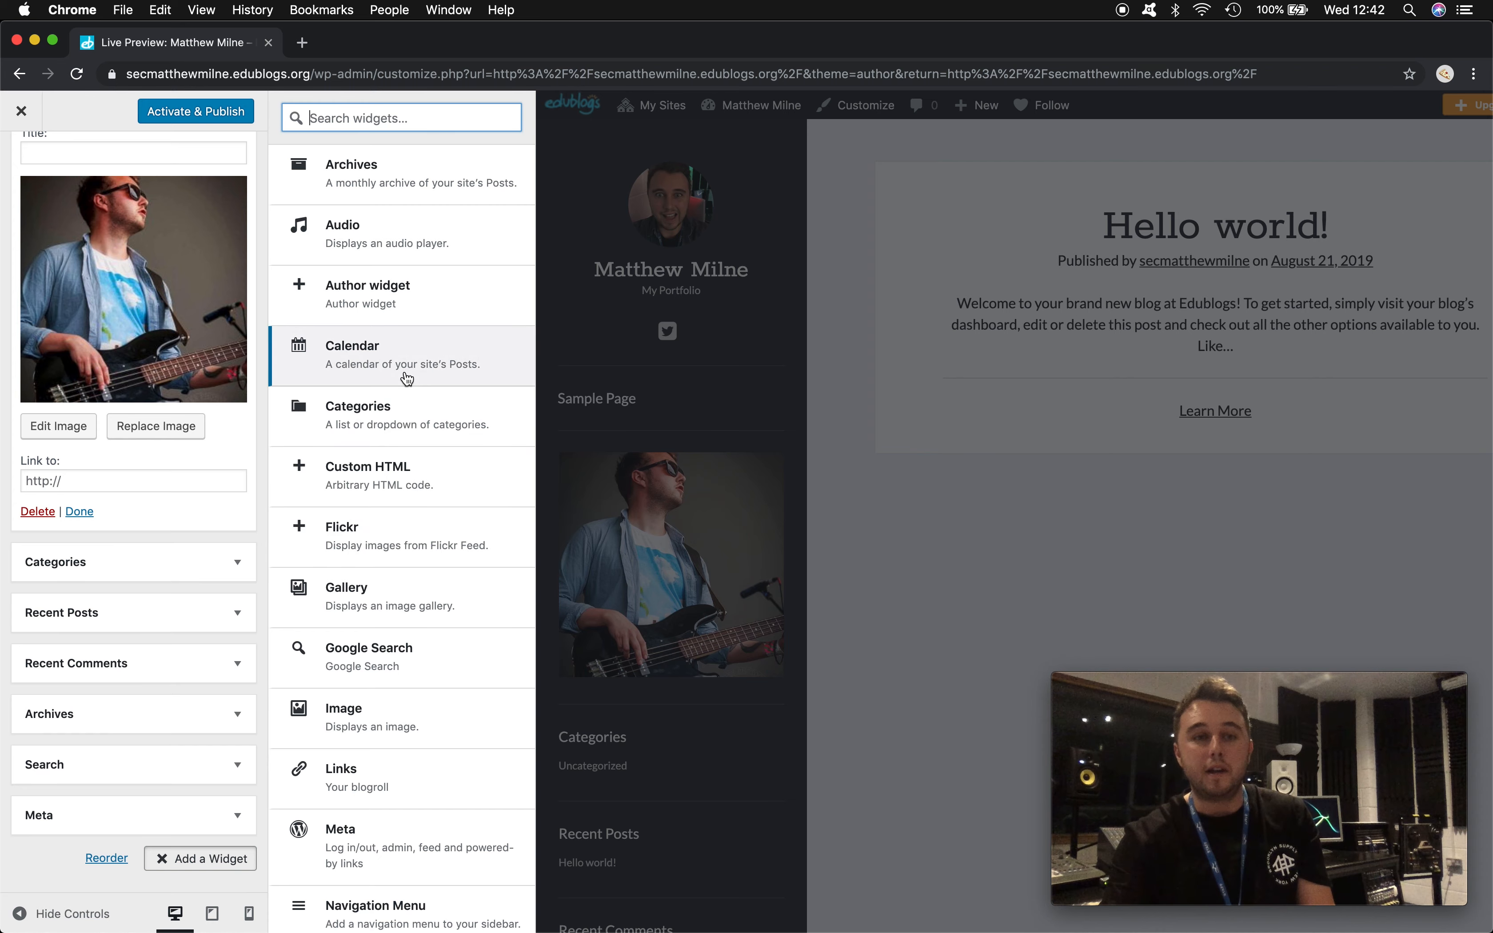
# - Add an Audio widget titled 'My Song' with the uploaded A16_1.mp3, placed below the Image widget
pyautogui.click(395, 241)
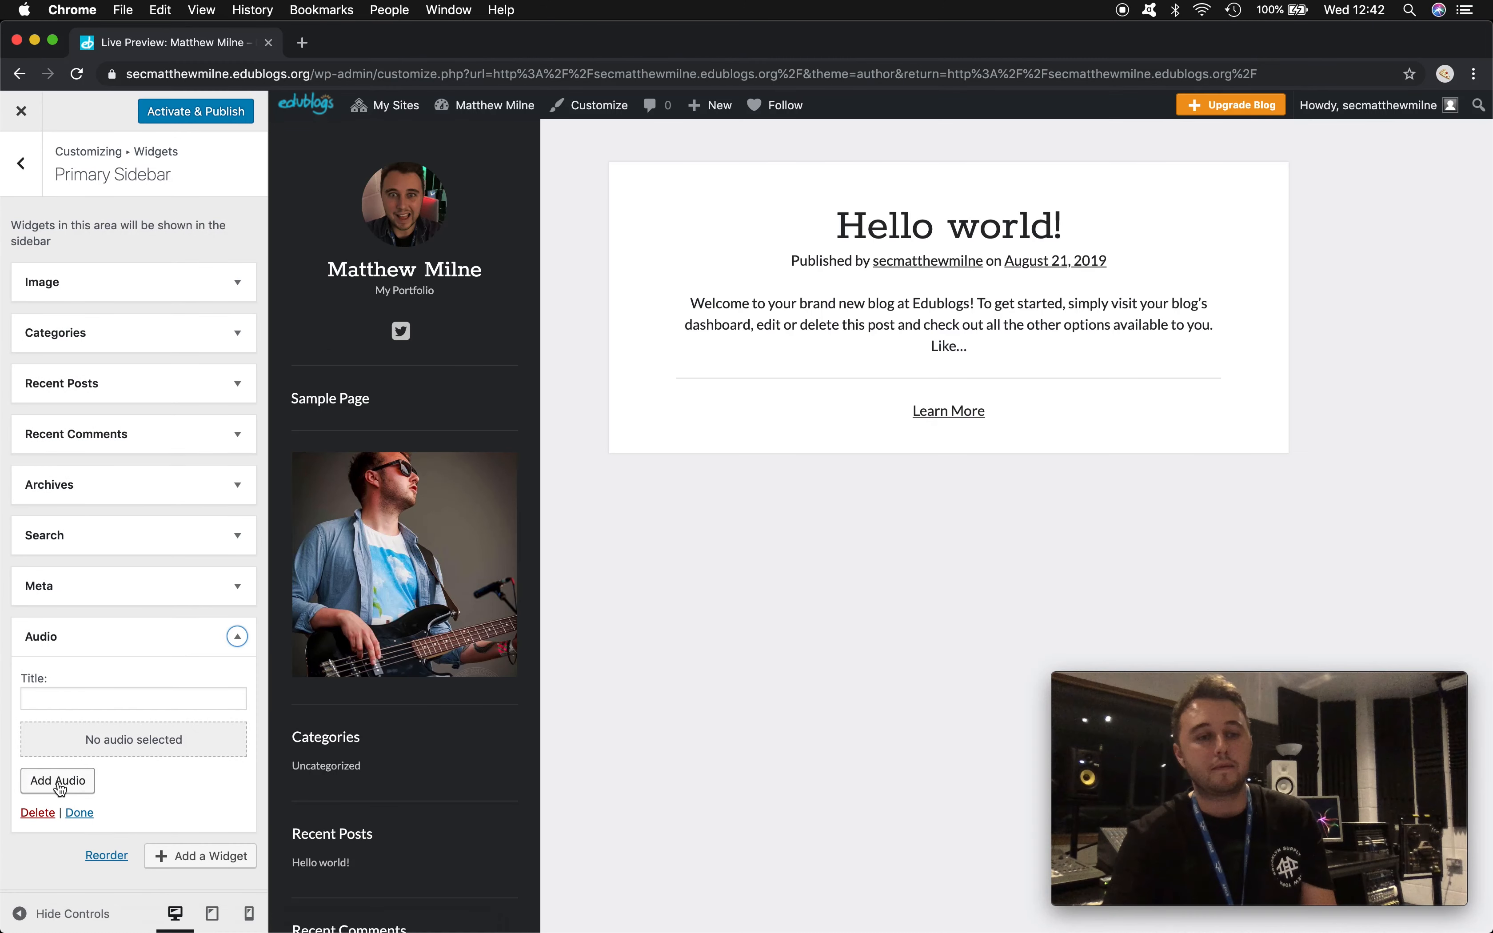
pyautogui.click(58, 780)
pyautogui.click(680, 517)
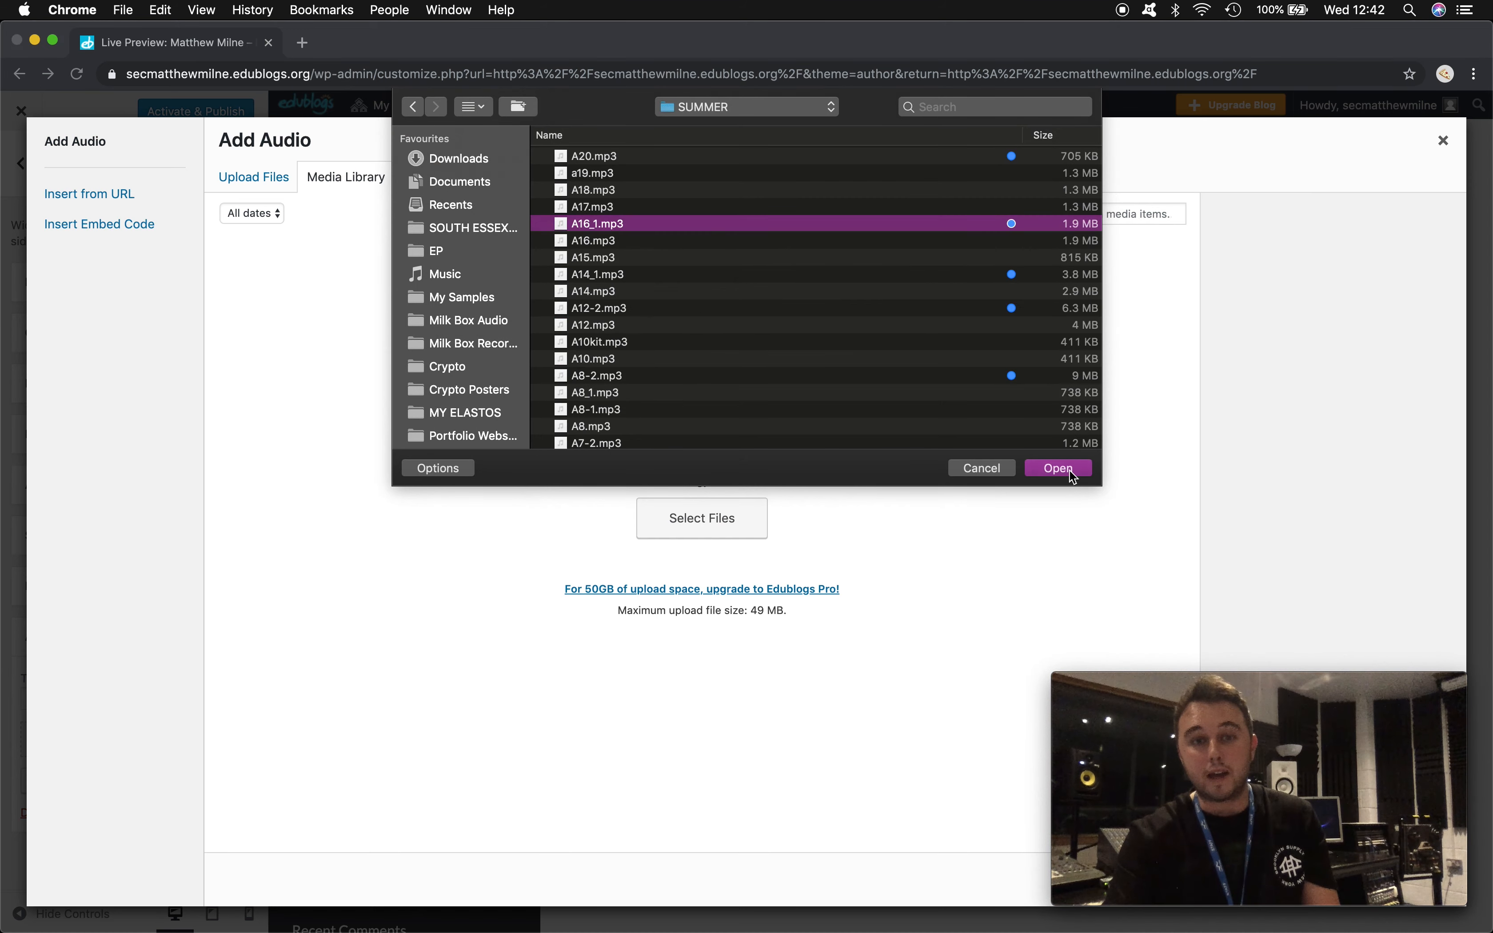
pyautogui.click(1070, 470)
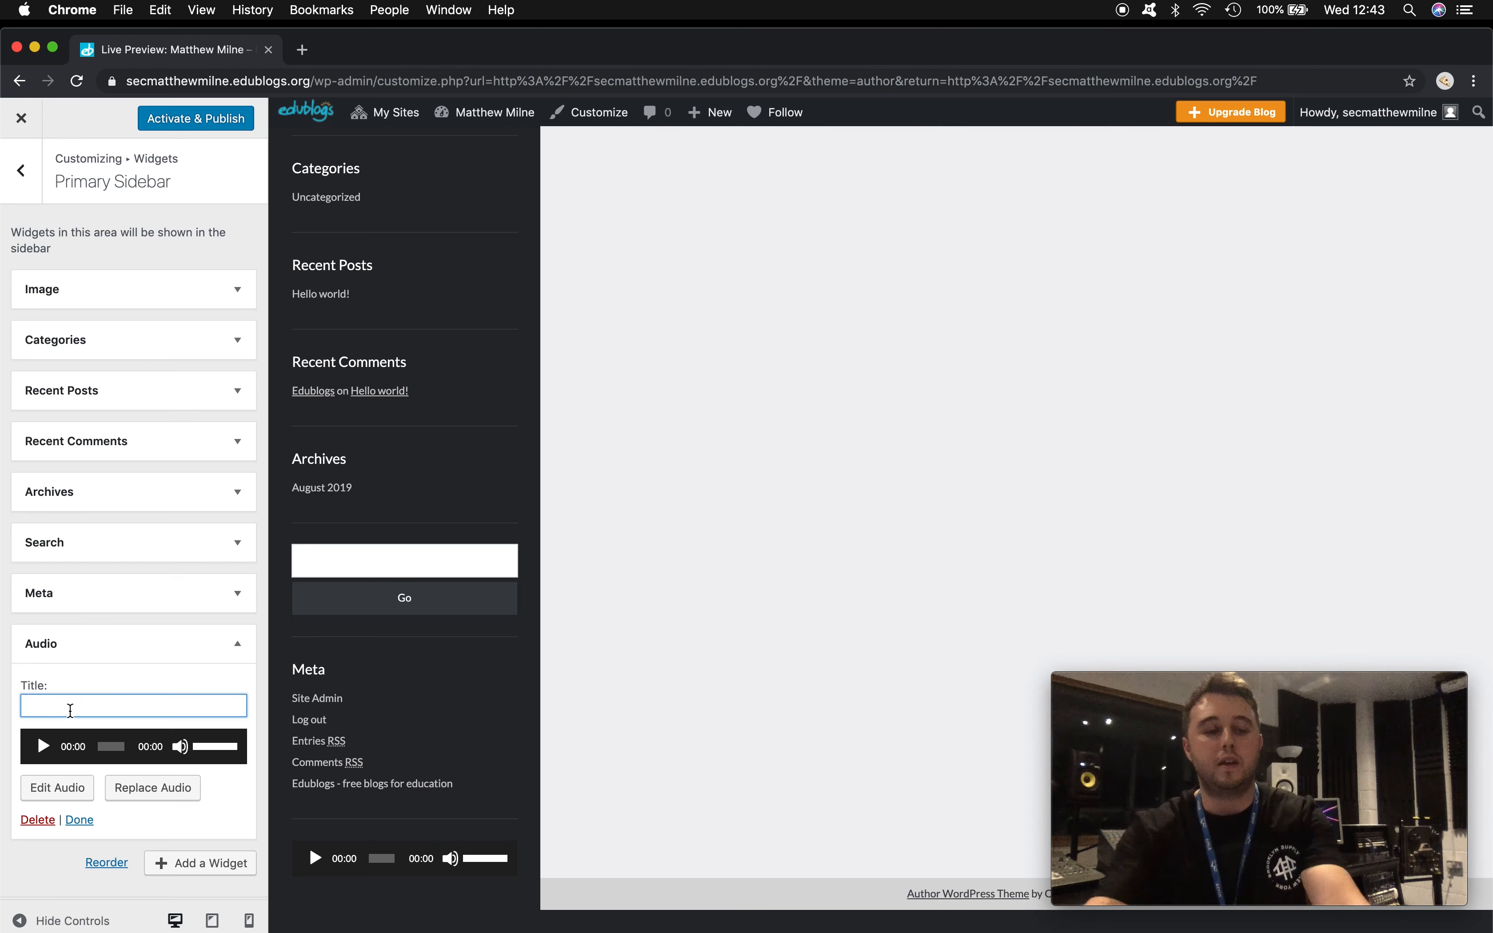
pyautogui.write('My Song')
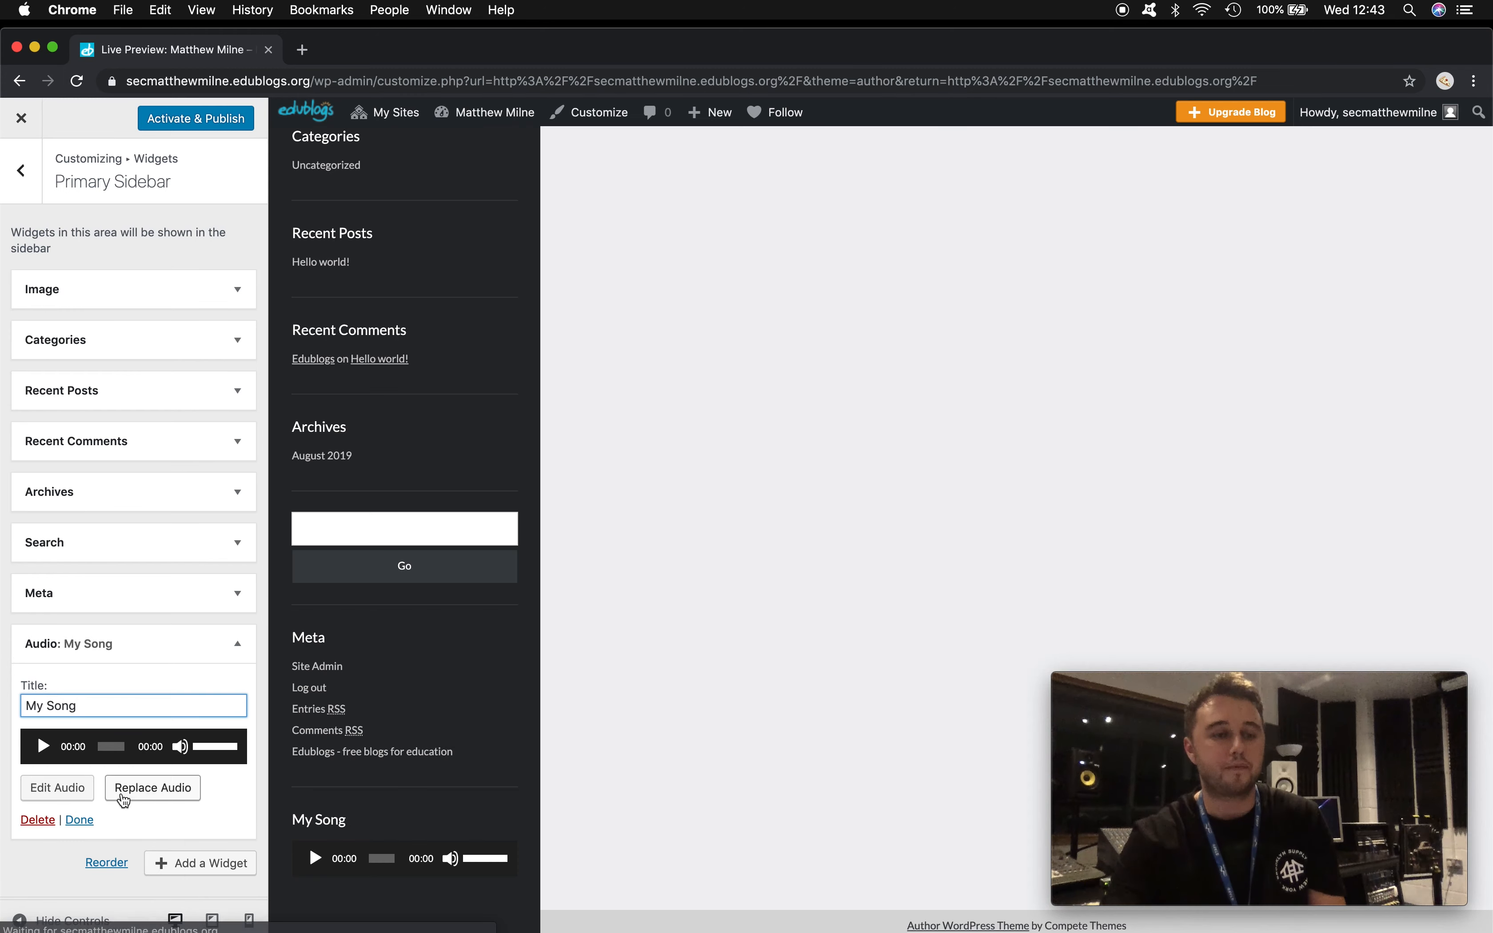
pyautogui.scroll(8, 375, 657)
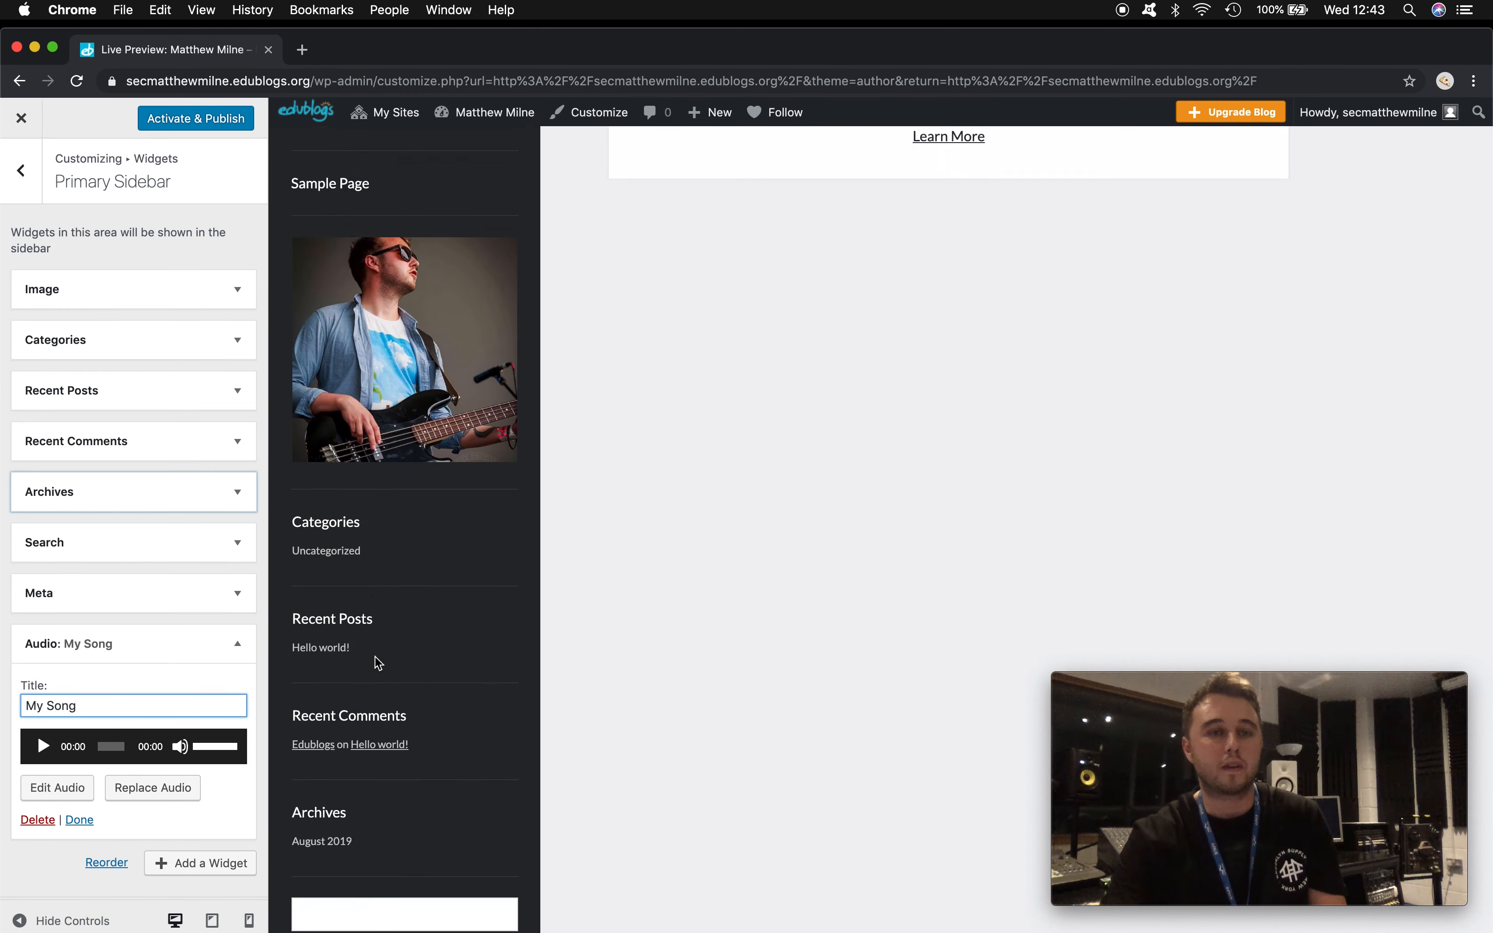
pyautogui.scroll(-10, 375, 656)
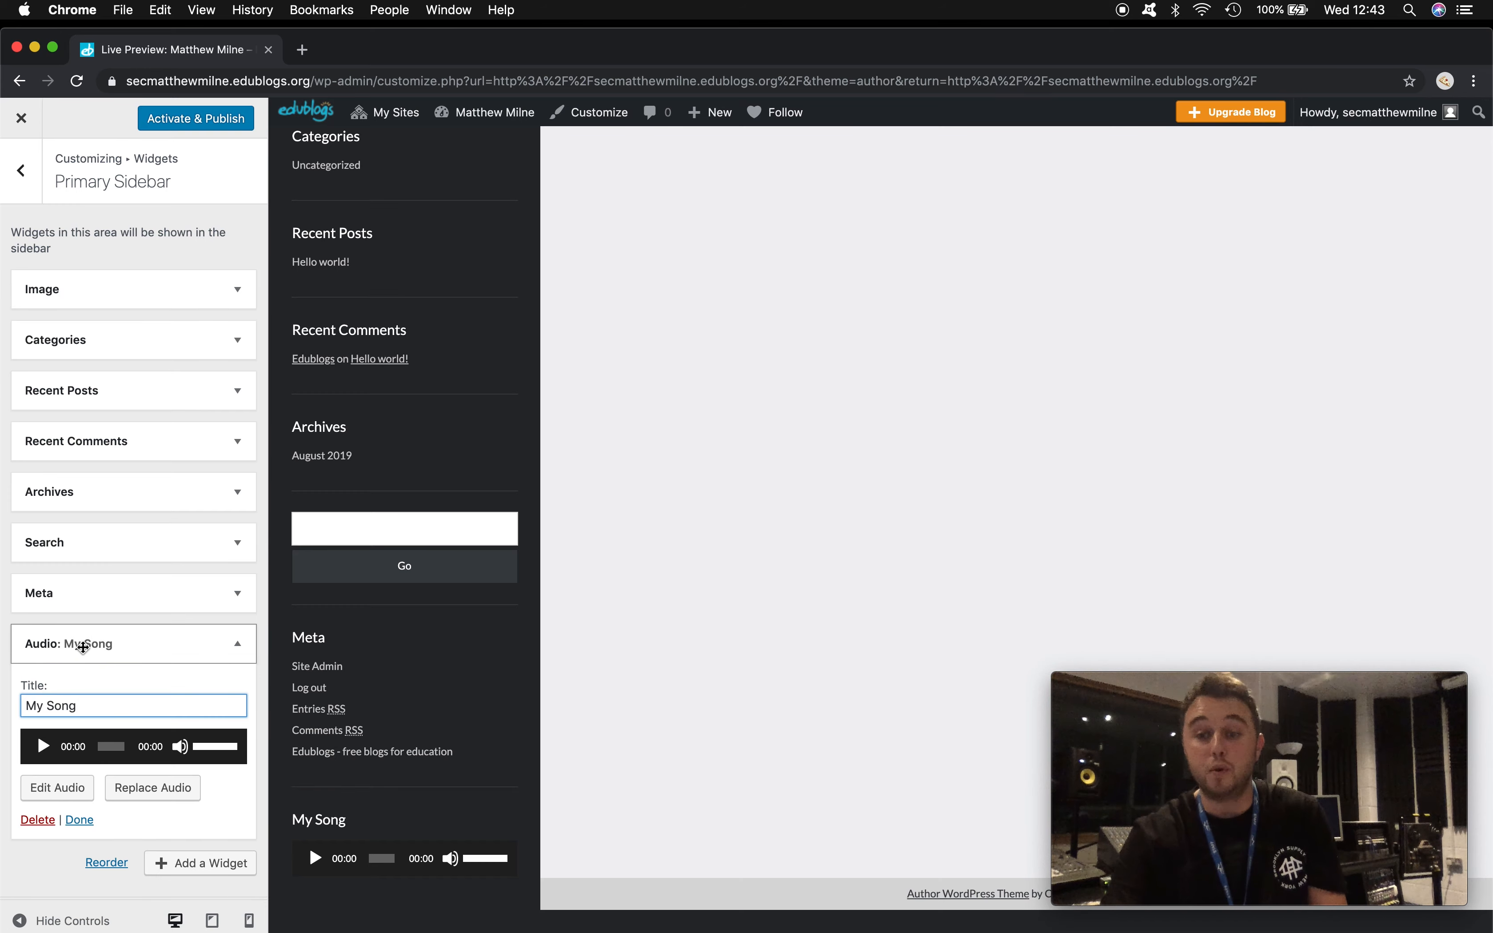
pyautogui.moveTo(83, 646); pyautogui.dragTo(66, 337)
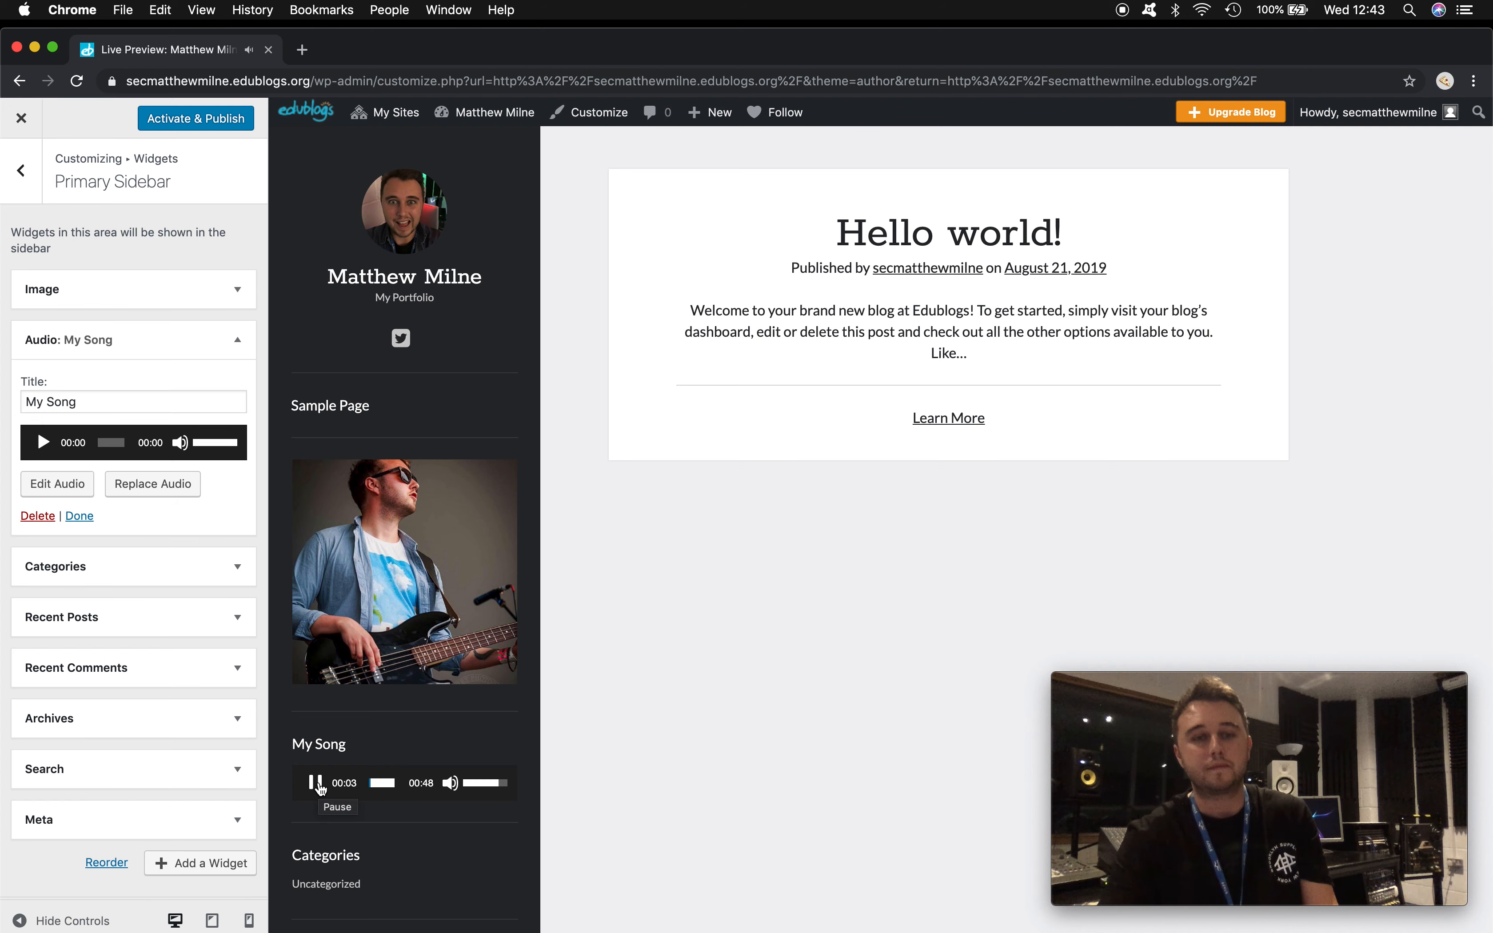
# - Pause the My Song preview and add an empty Video widget to the sidebar
pyautogui.click(318, 786)
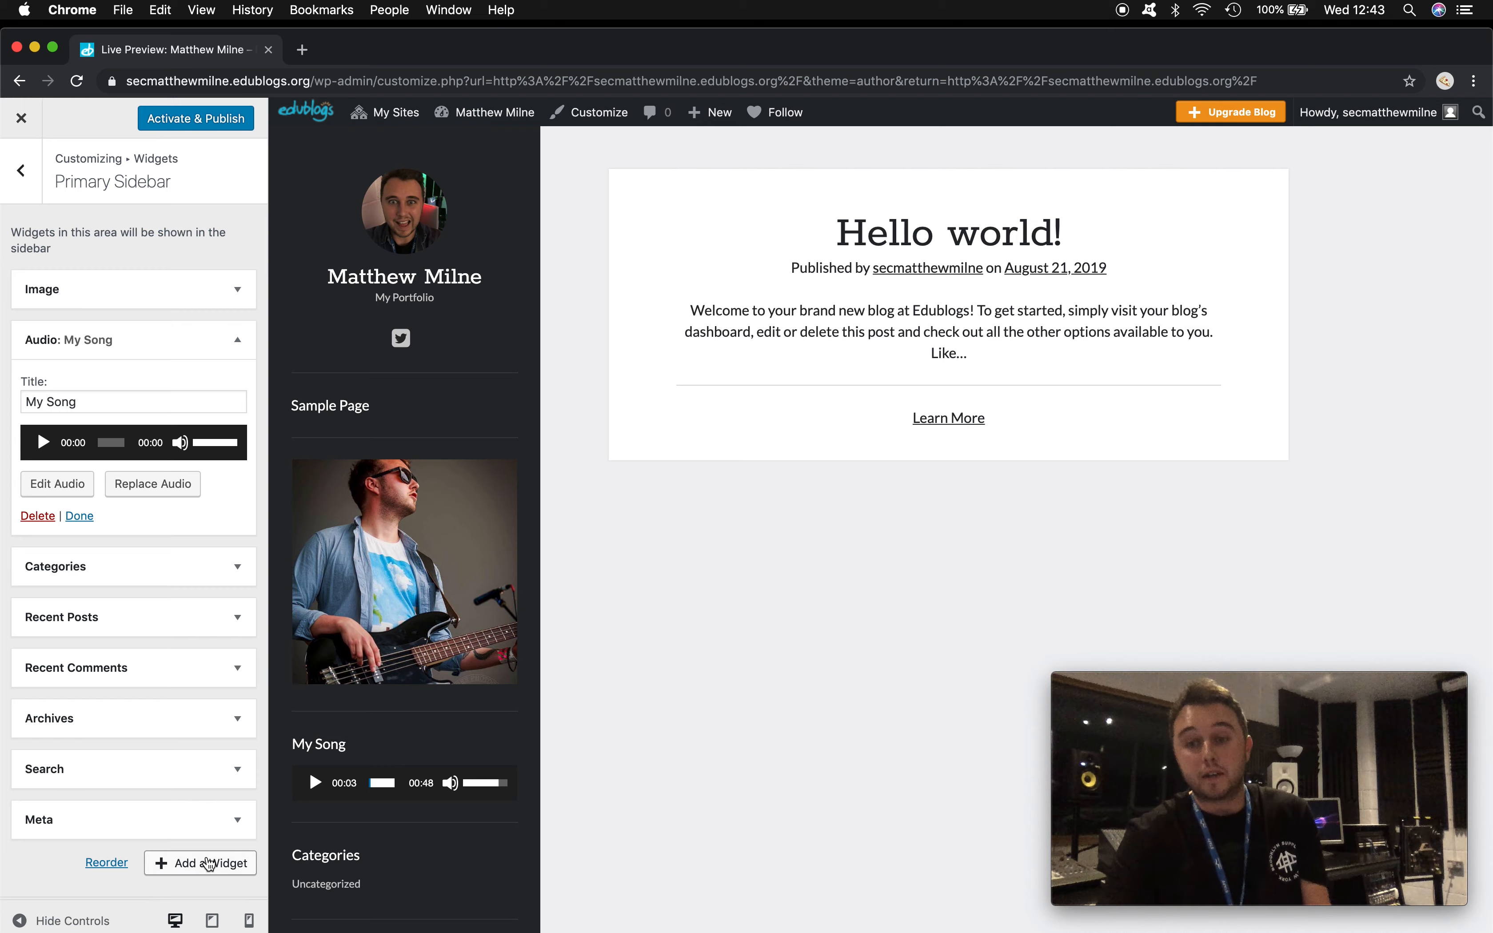
pyautogui.click(228, 863)
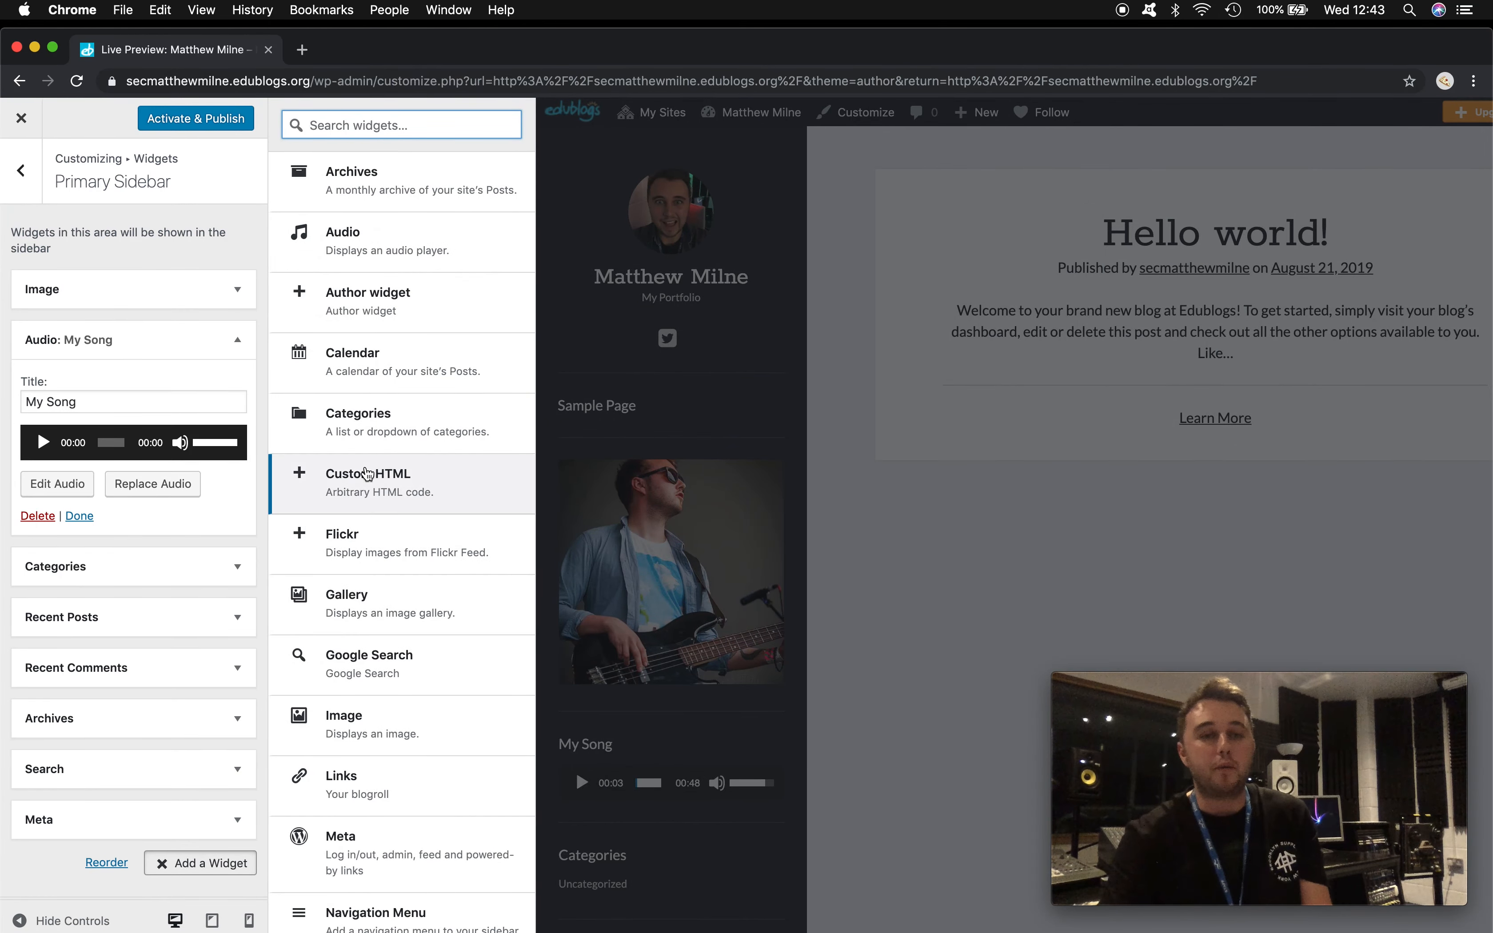
pyautogui.scroll(-5, 348, 475)
pyautogui.scroll(-10, 368, 475)
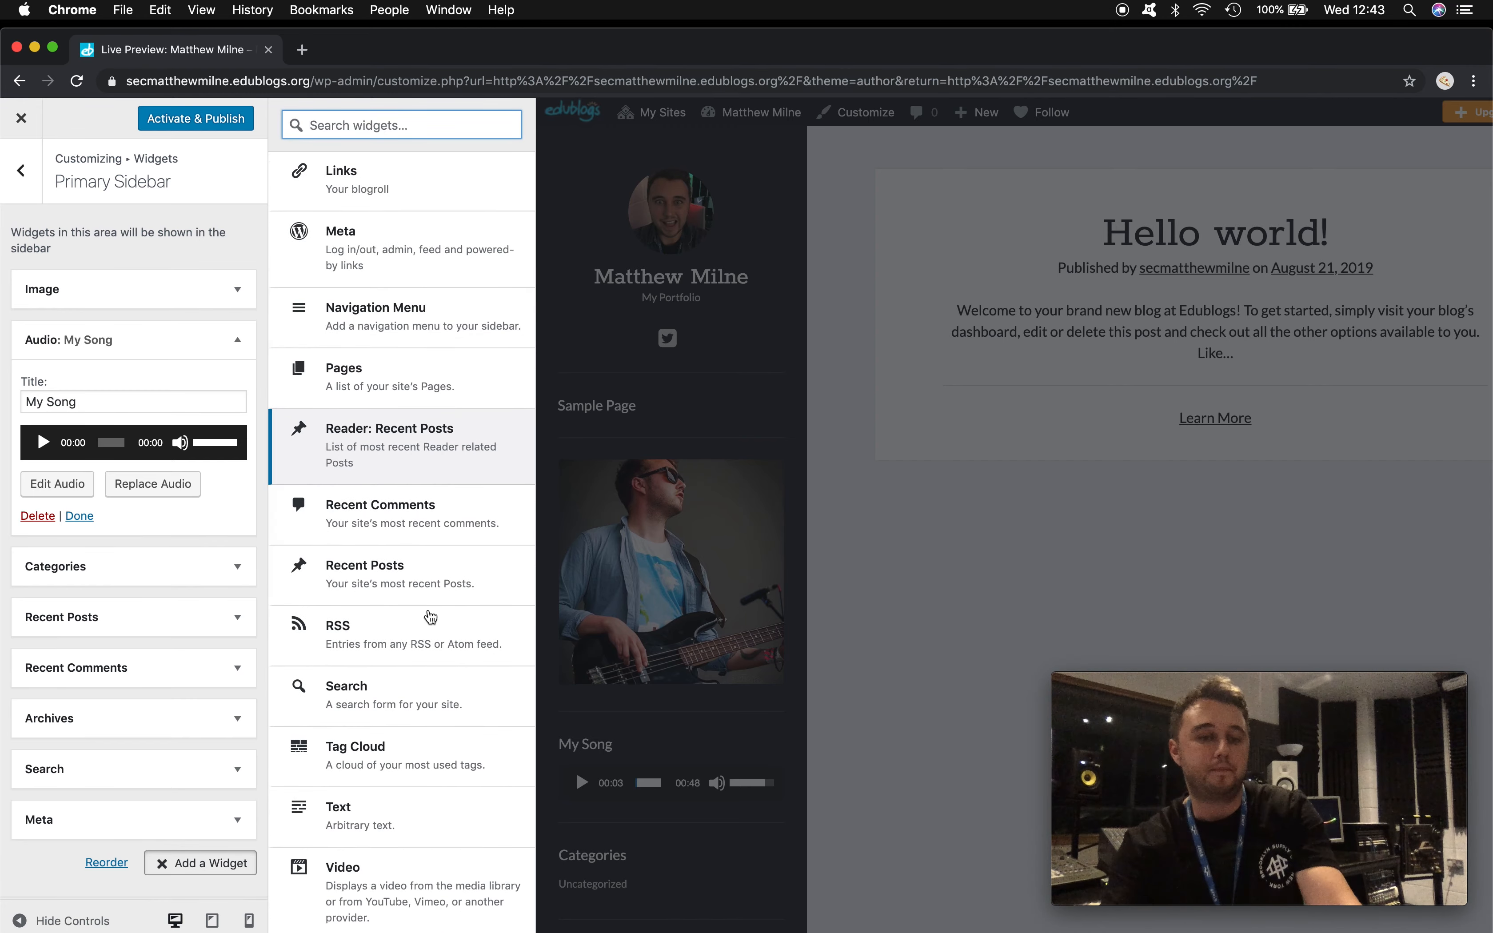
pyautogui.click(373, 888)
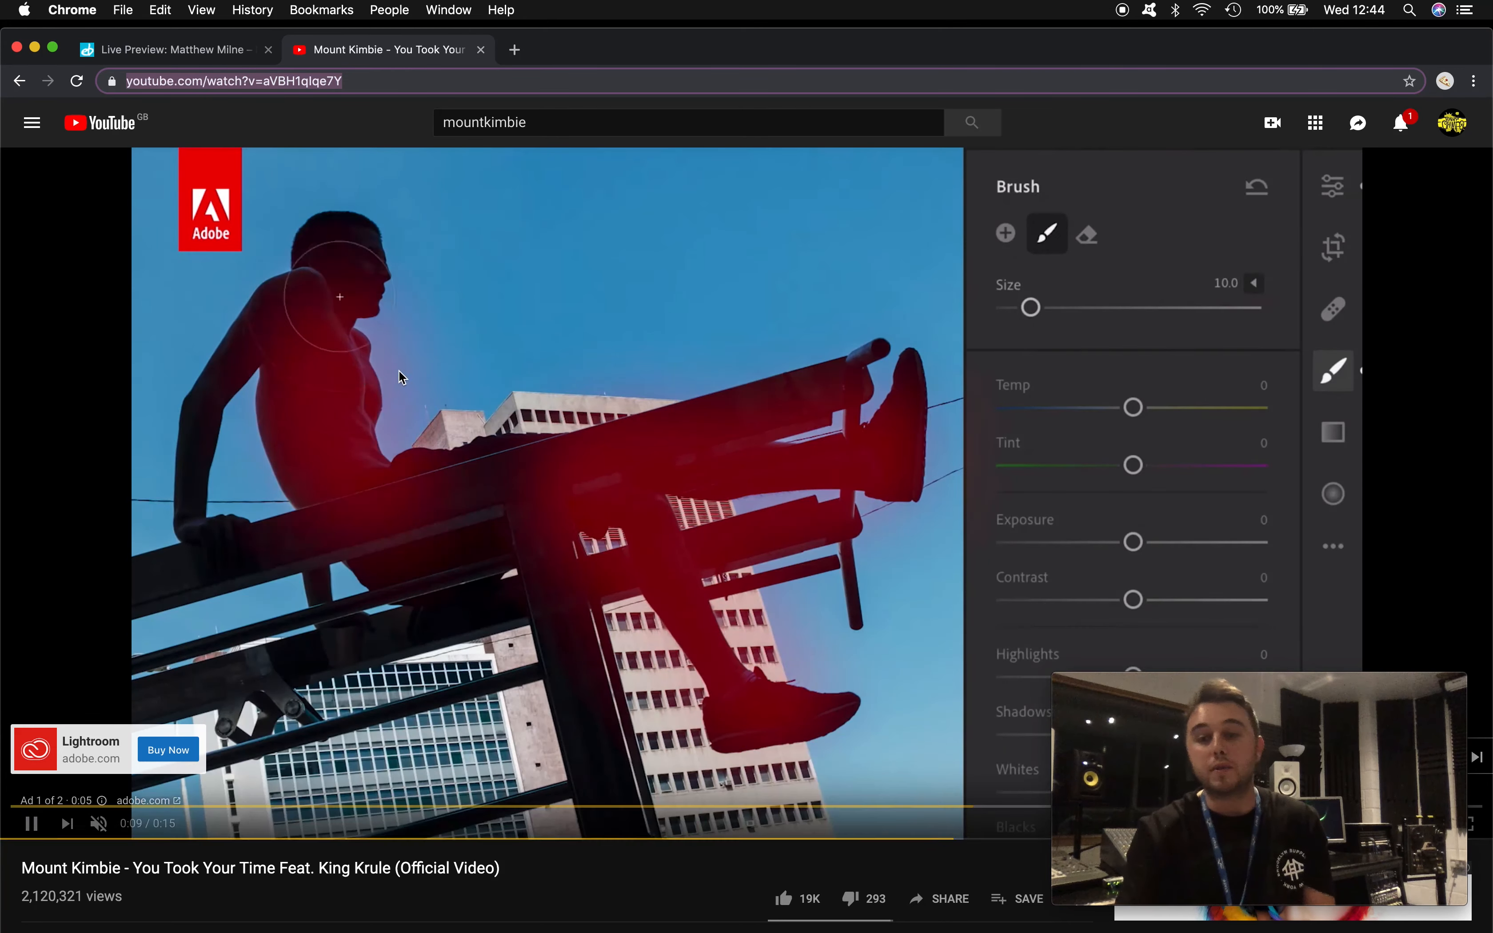
# - Copy the Mount Kimbie YouTube video's address and return to the Edublogs customizer
pyautogui.click(322, 89)
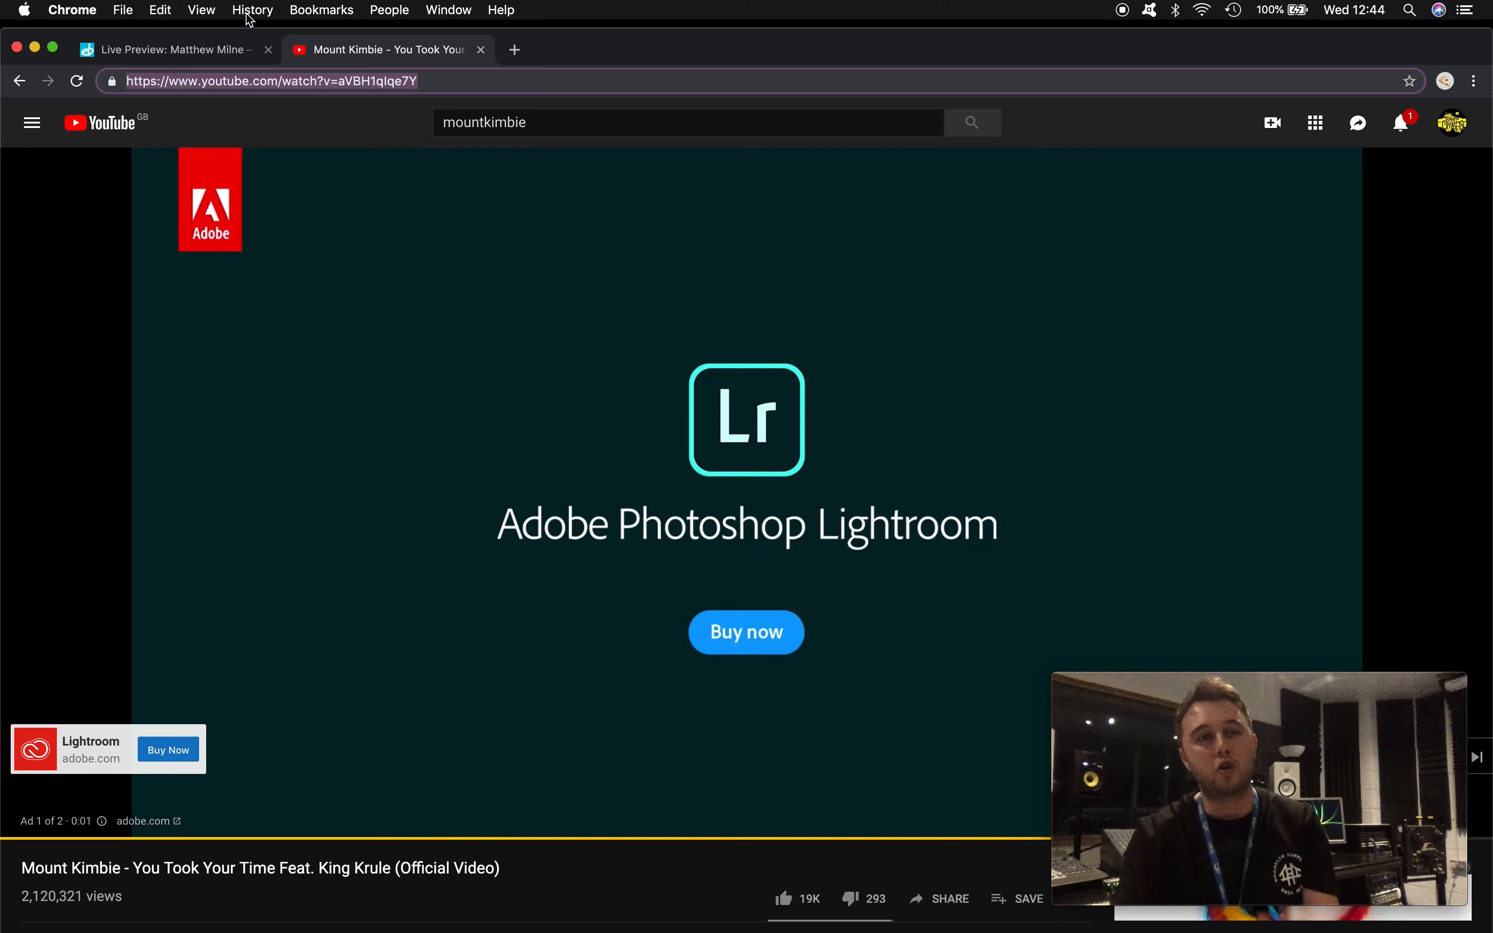
pyautogui.click(189, 54)
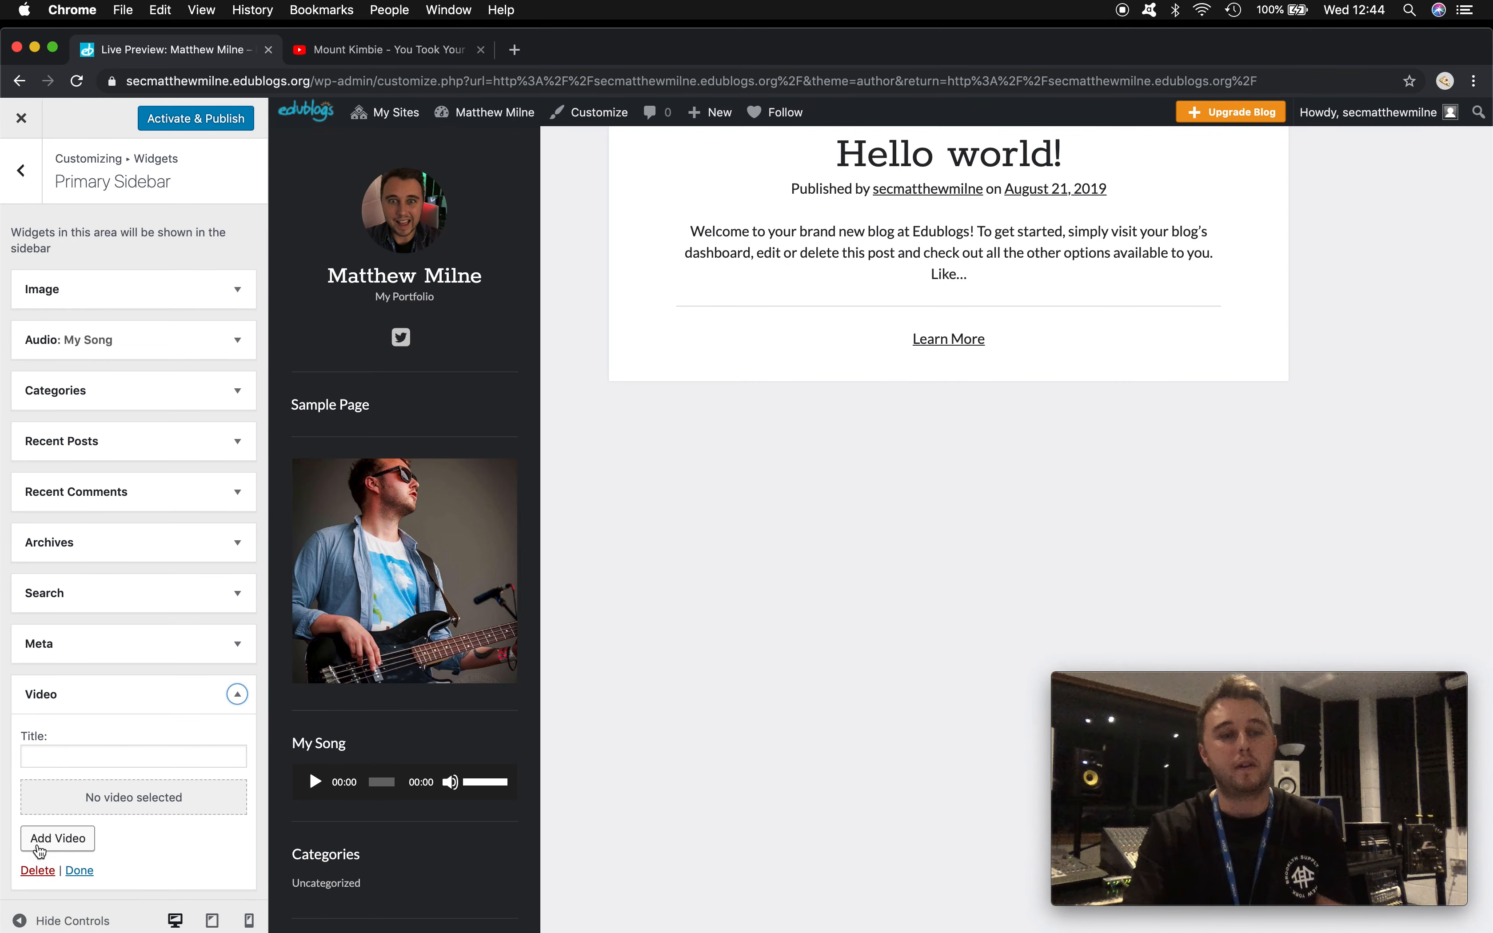
# - Embed the copied Mount Kimbie YouTube URL in the Video widget
pyautogui.click(57, 838)
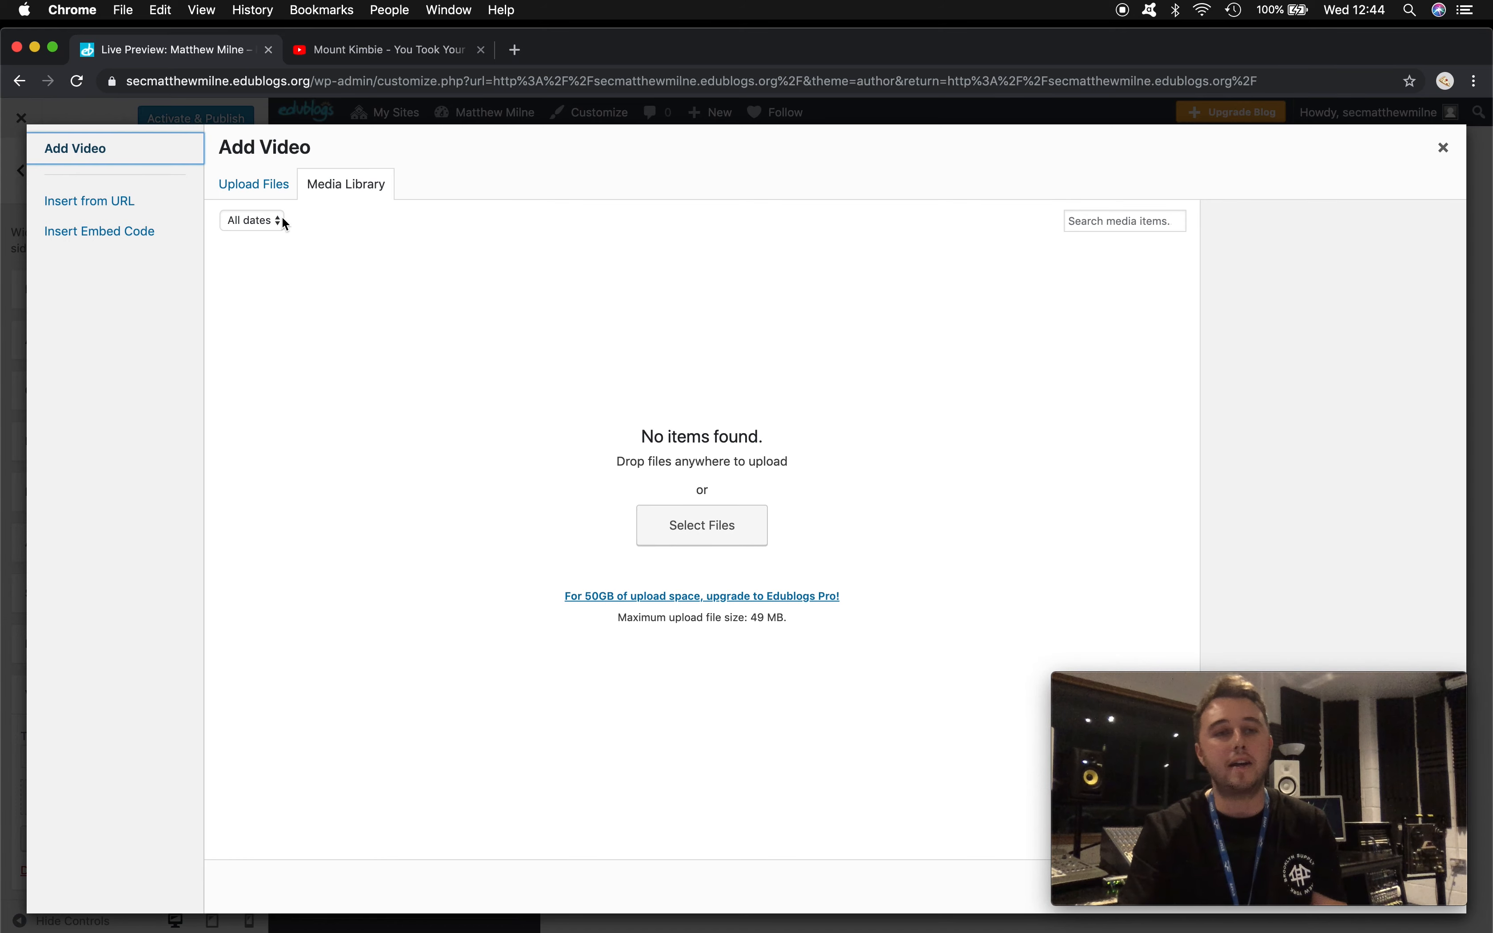
pyautogui.click(108, 205)
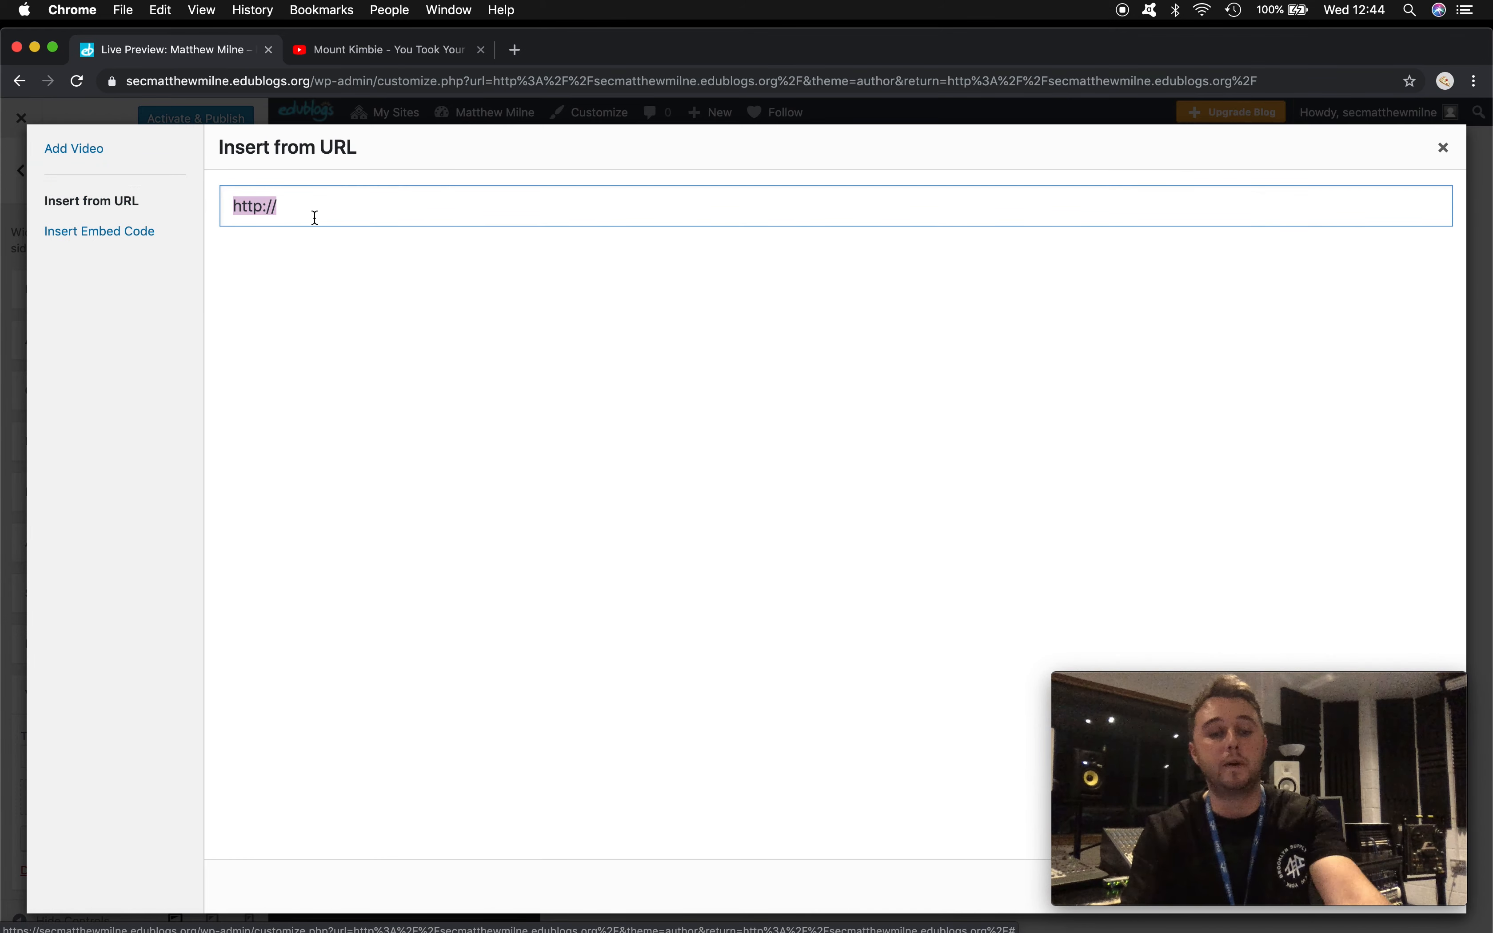
pyautogui.write('https://www.youtube.com/watch?v=aVBH1qlqe7Y')
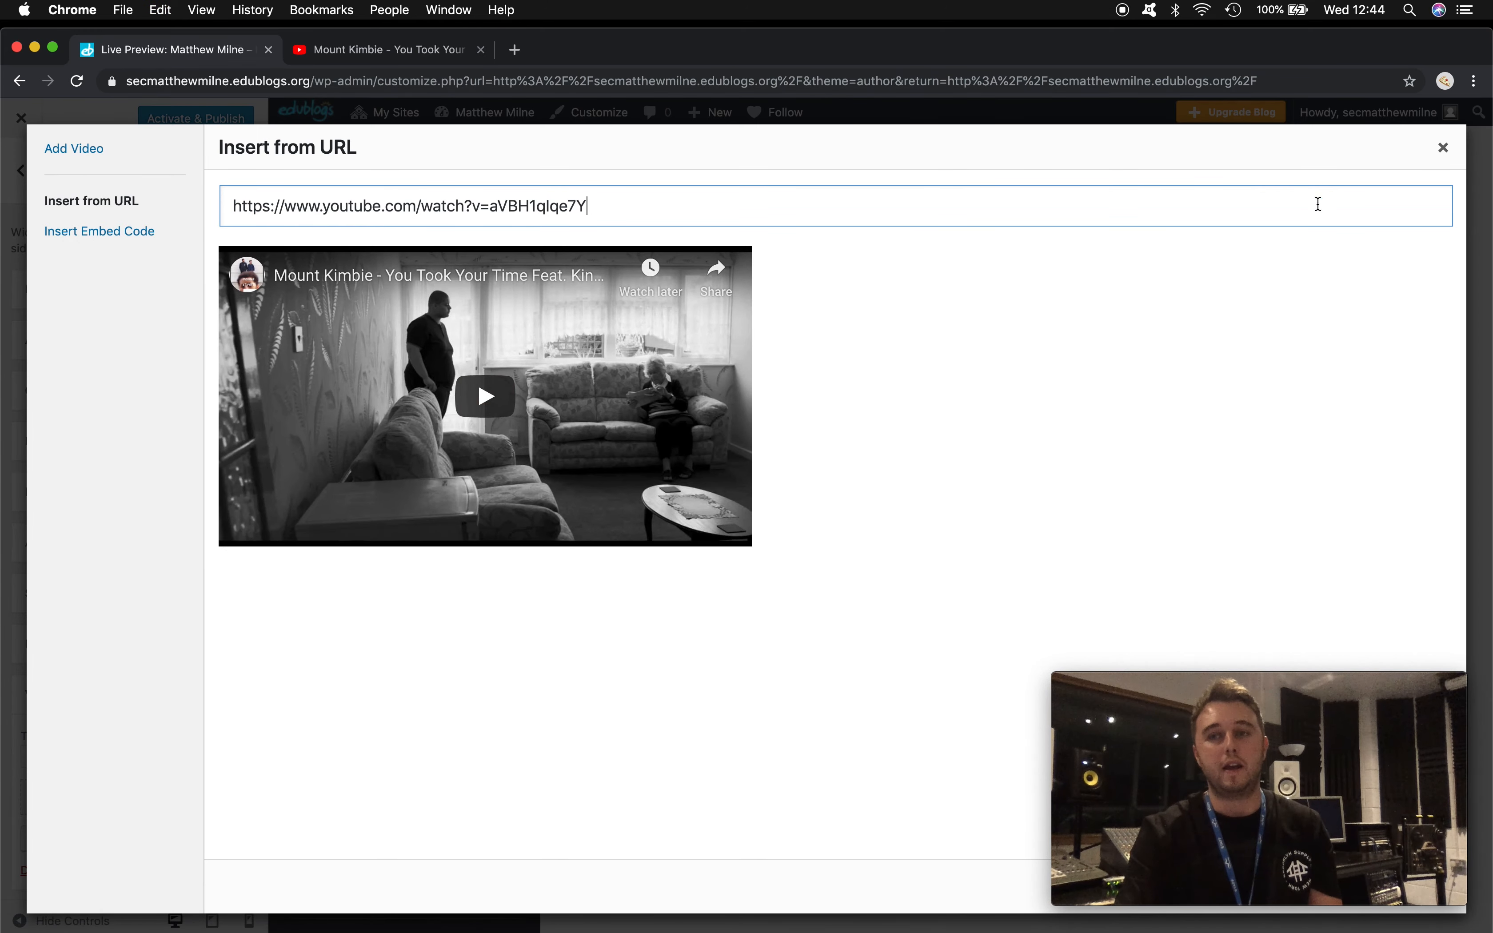
pyautogui.moveTo(1398, 862)
pyautogui.moveTo(1409, 683); pyautogui.dragTo(1222, 681)
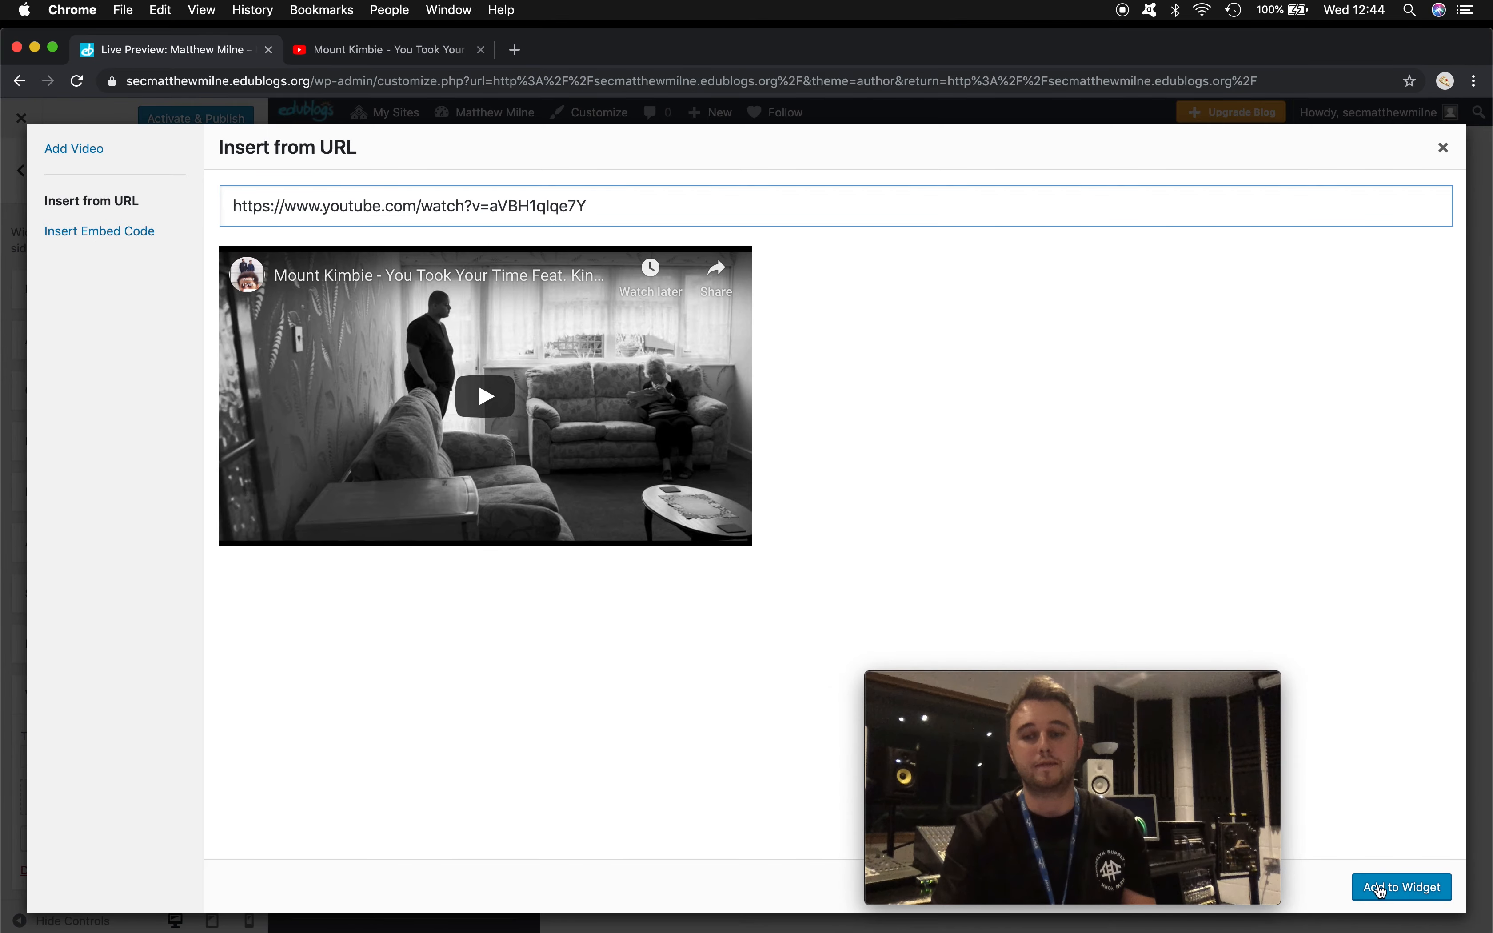
pyautogui.click(1403, 887)
pyautogui.moveTo(1133, 682); pyautogui.dragTo(1295, 694)
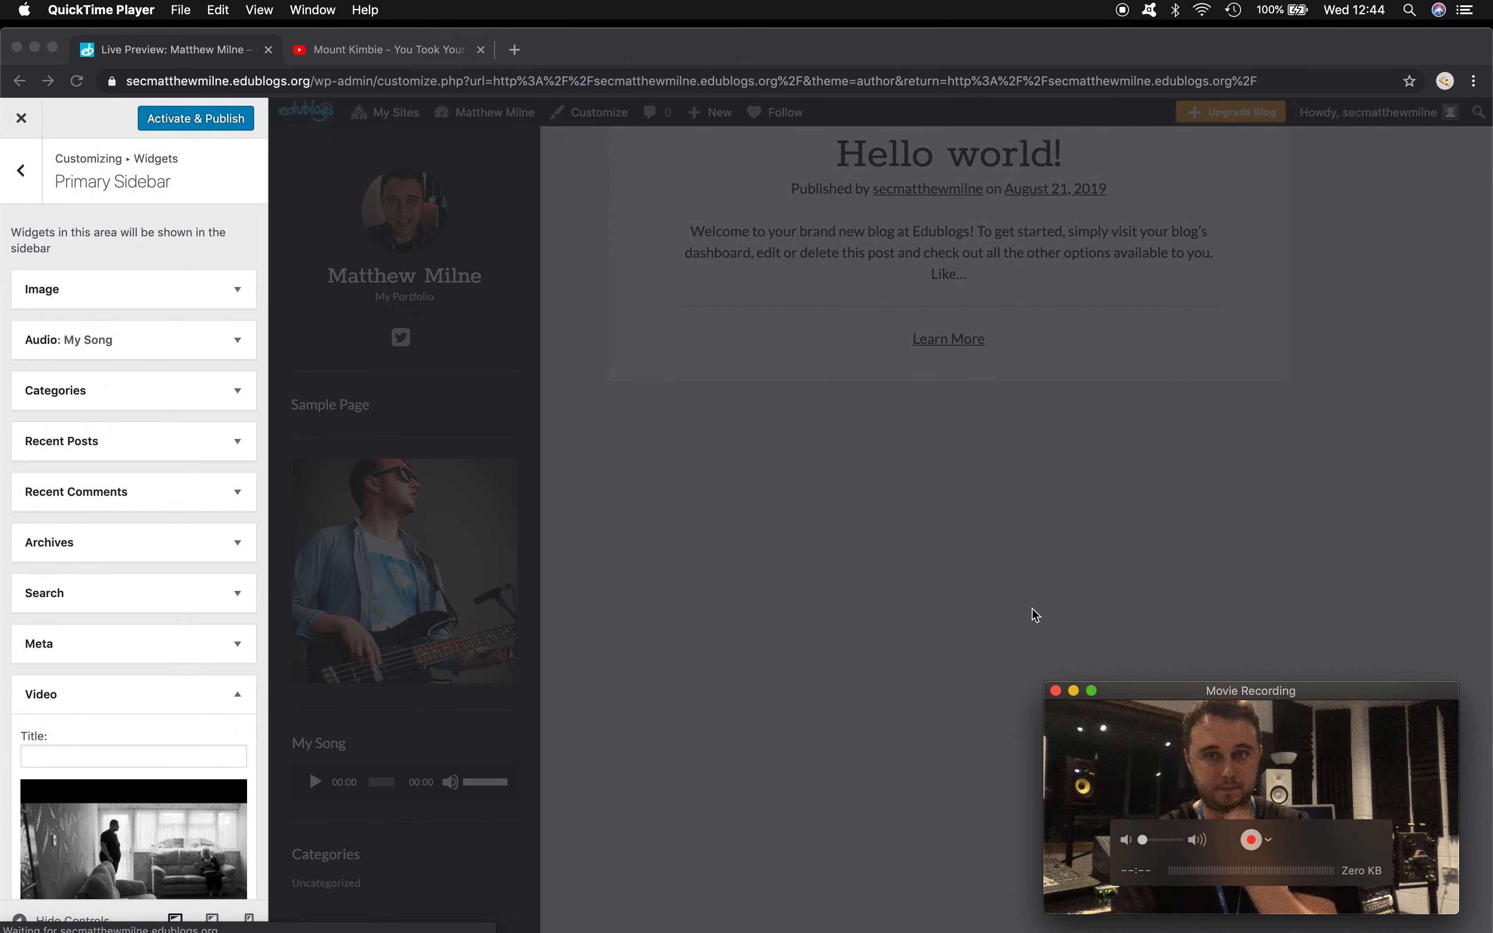
# - Collapse the Video widget and move it just below the My Song audio widget
pyautogui.scroll(-3, 357, 664)
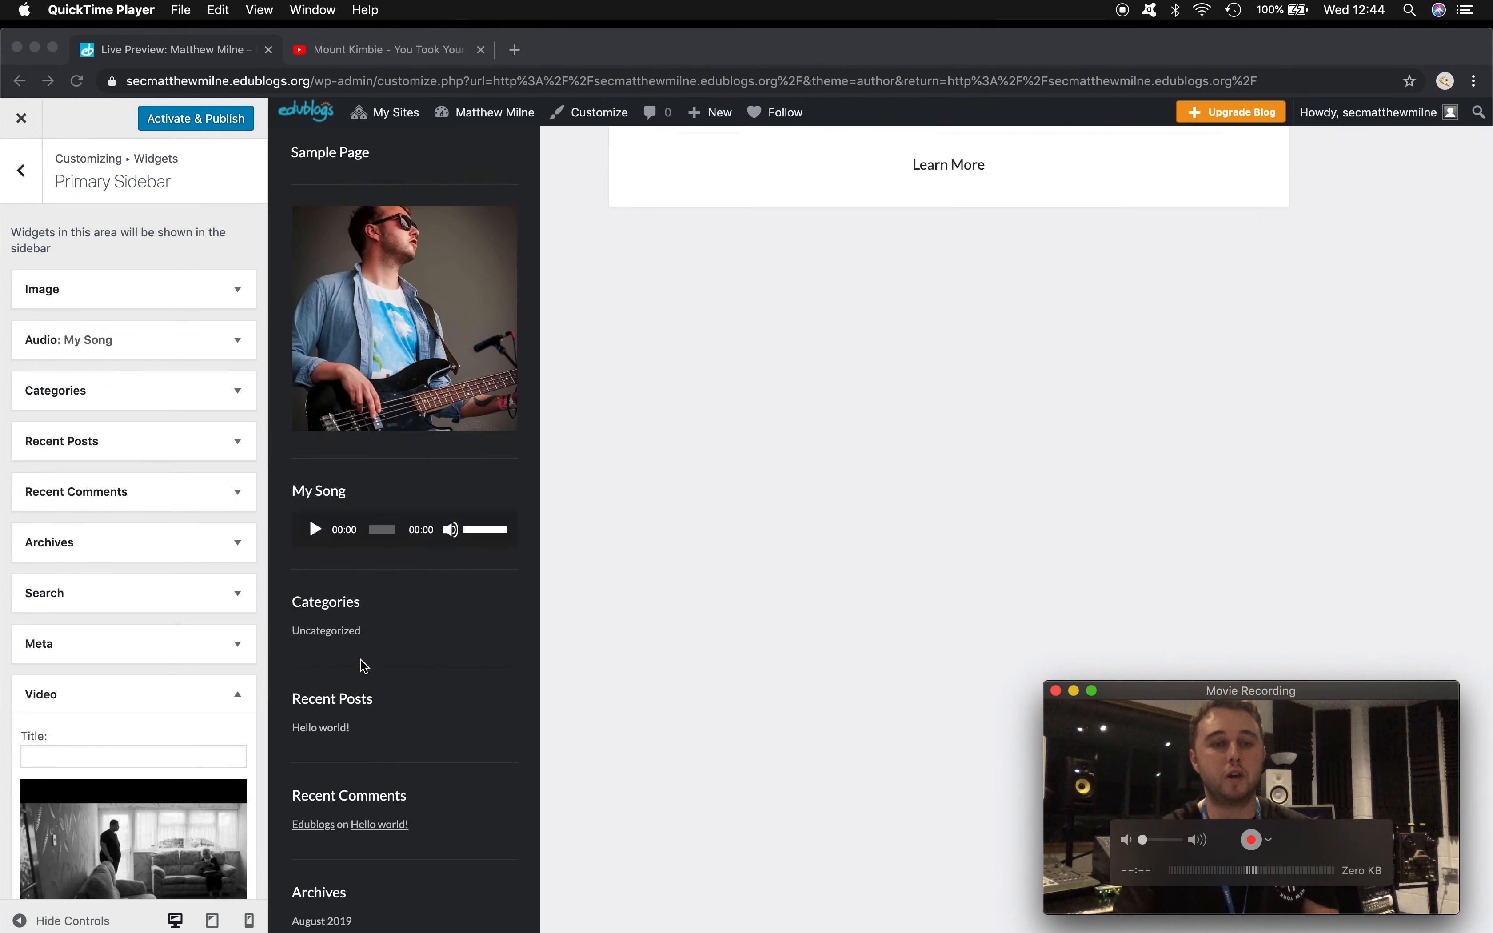
pyautogui.scroll(-5, 361, 660)
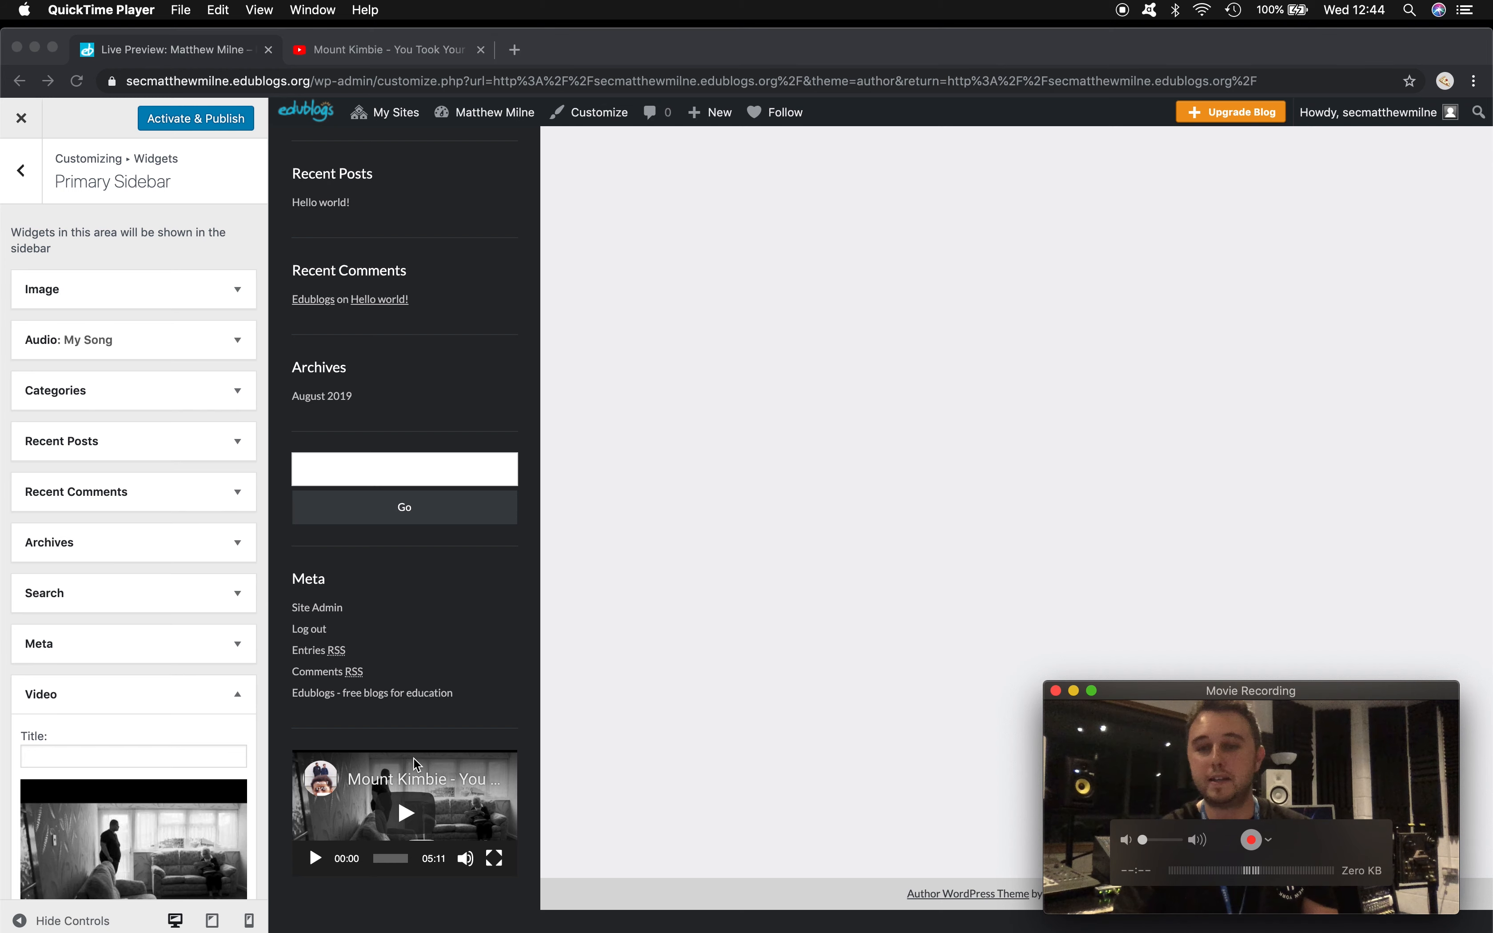
pyautogui.click(241, 699)
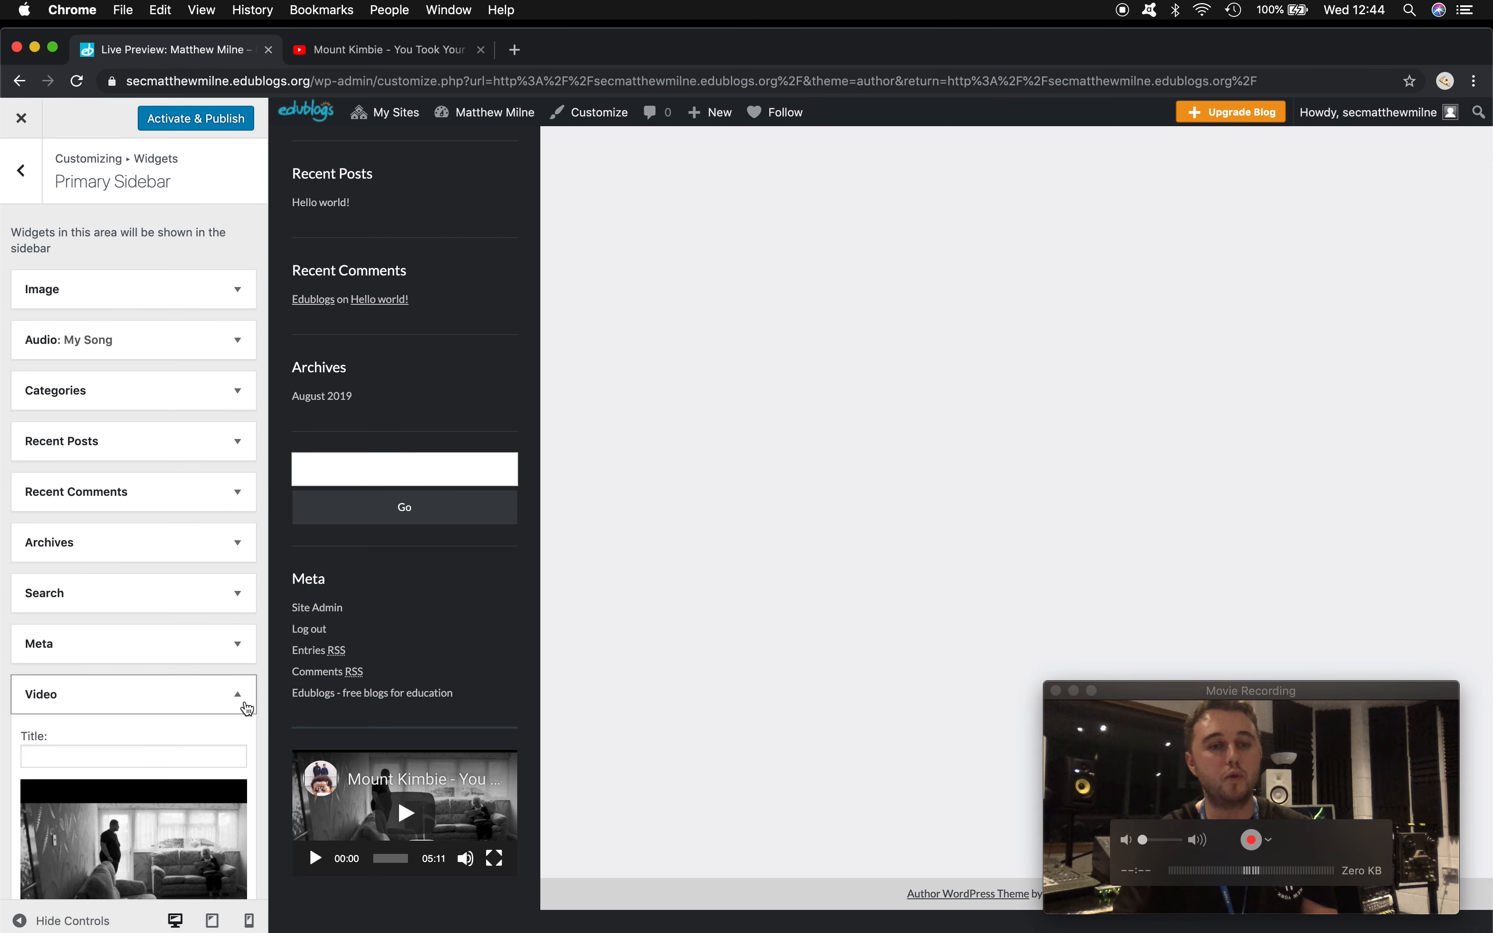
pyautogui.click(237, 697)
pyautogui.moveTo(77, 702); pyautogui.dragTo(62, 384)
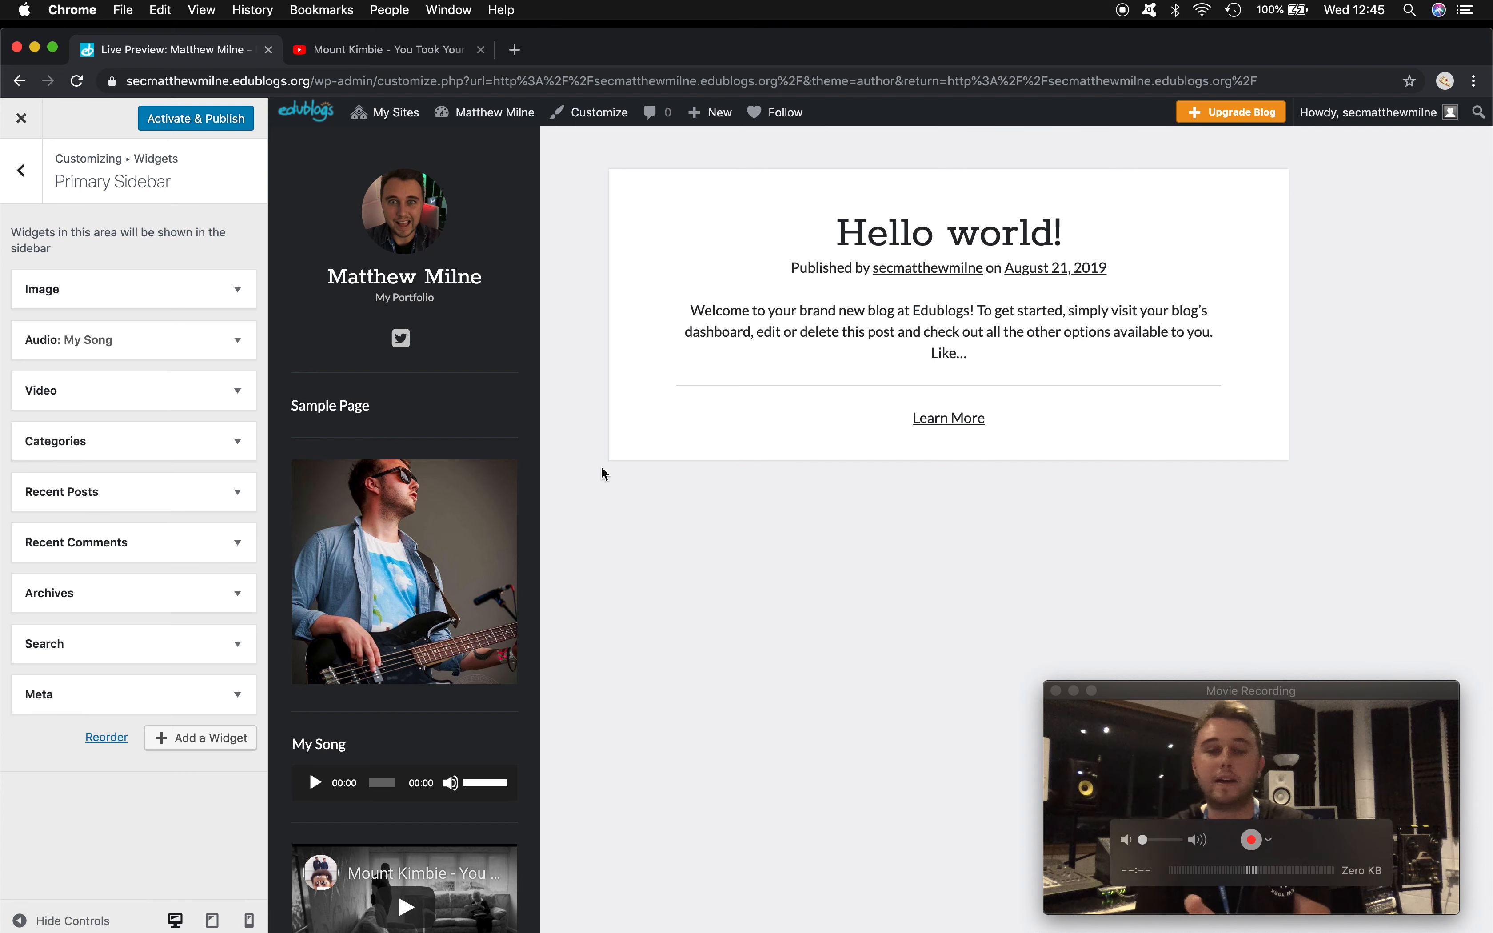
pyautogui.scroll(-2, 603, 470)
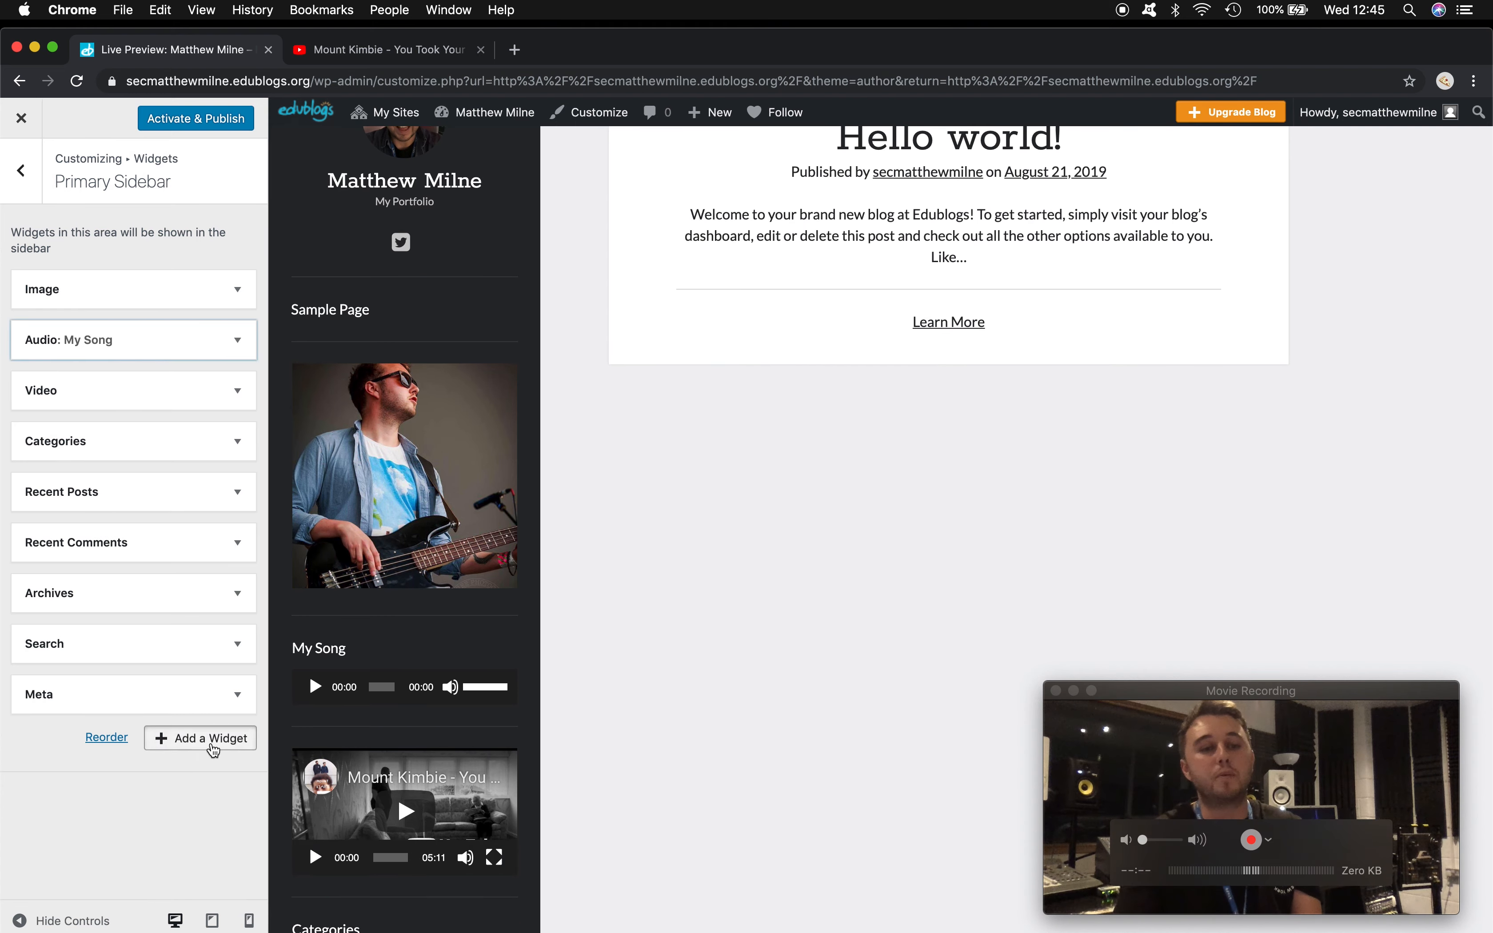
pyautogui.click(204, 738)
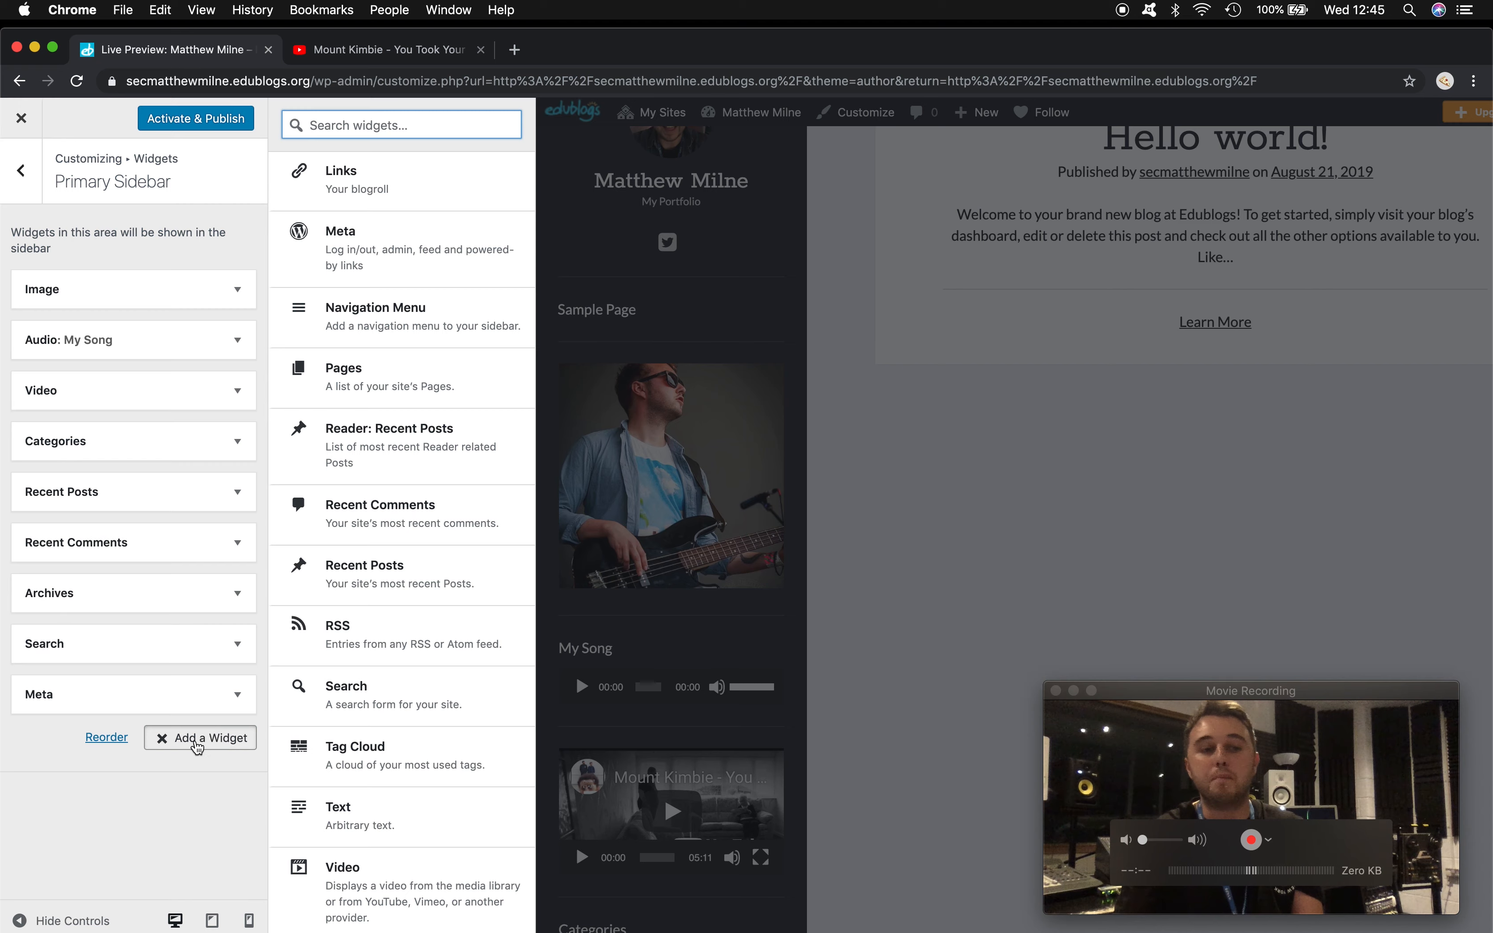
pyautogui.click(198, 746)
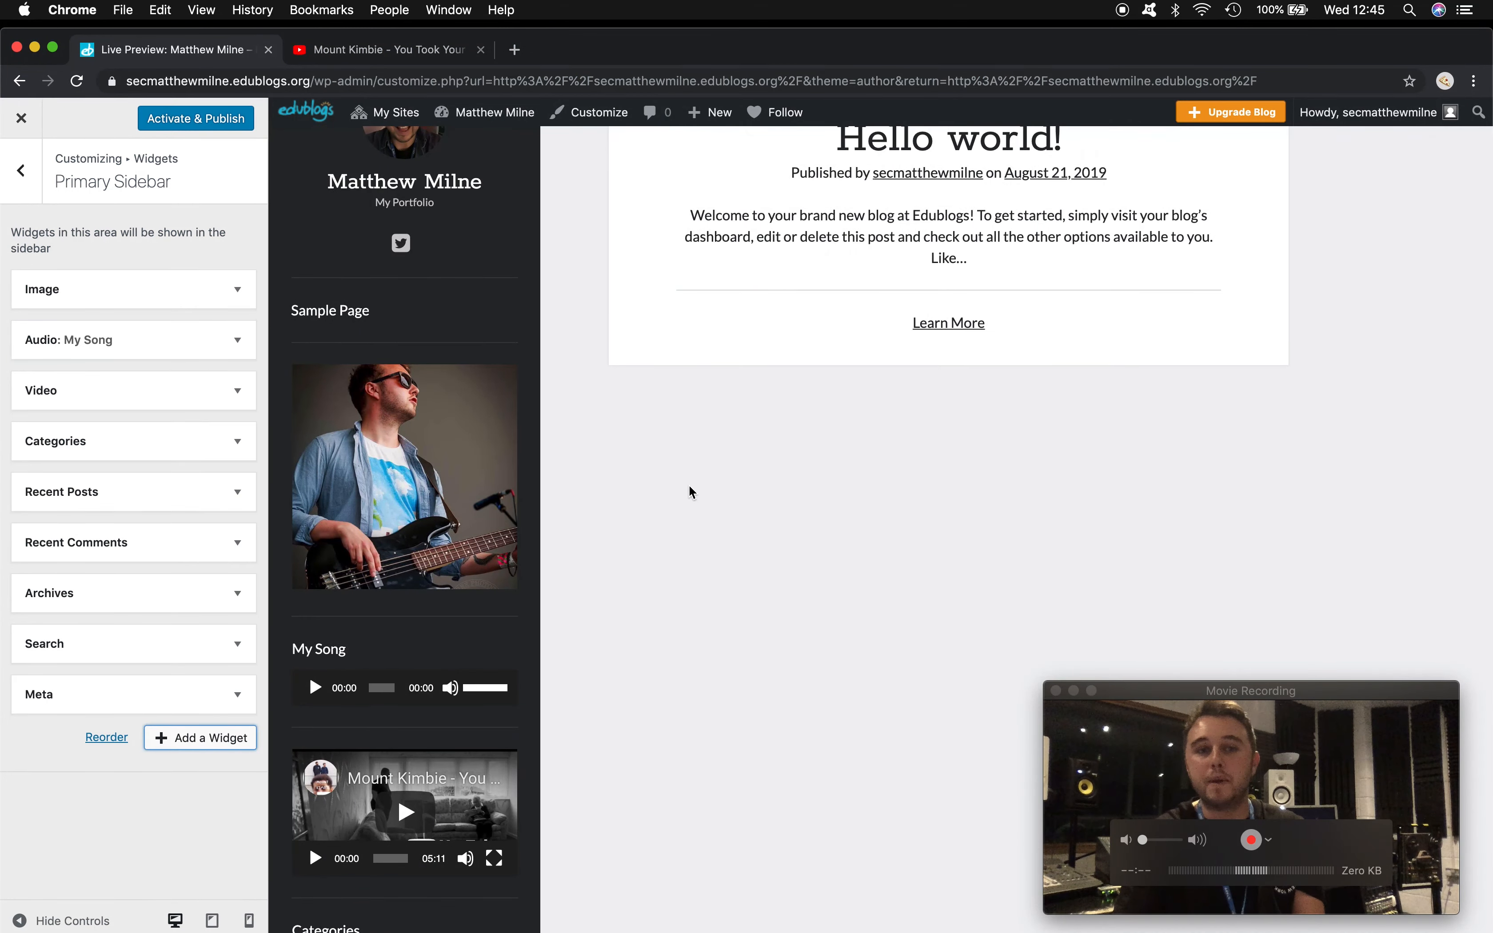
pyautogui.scroll(3, 691, 492)
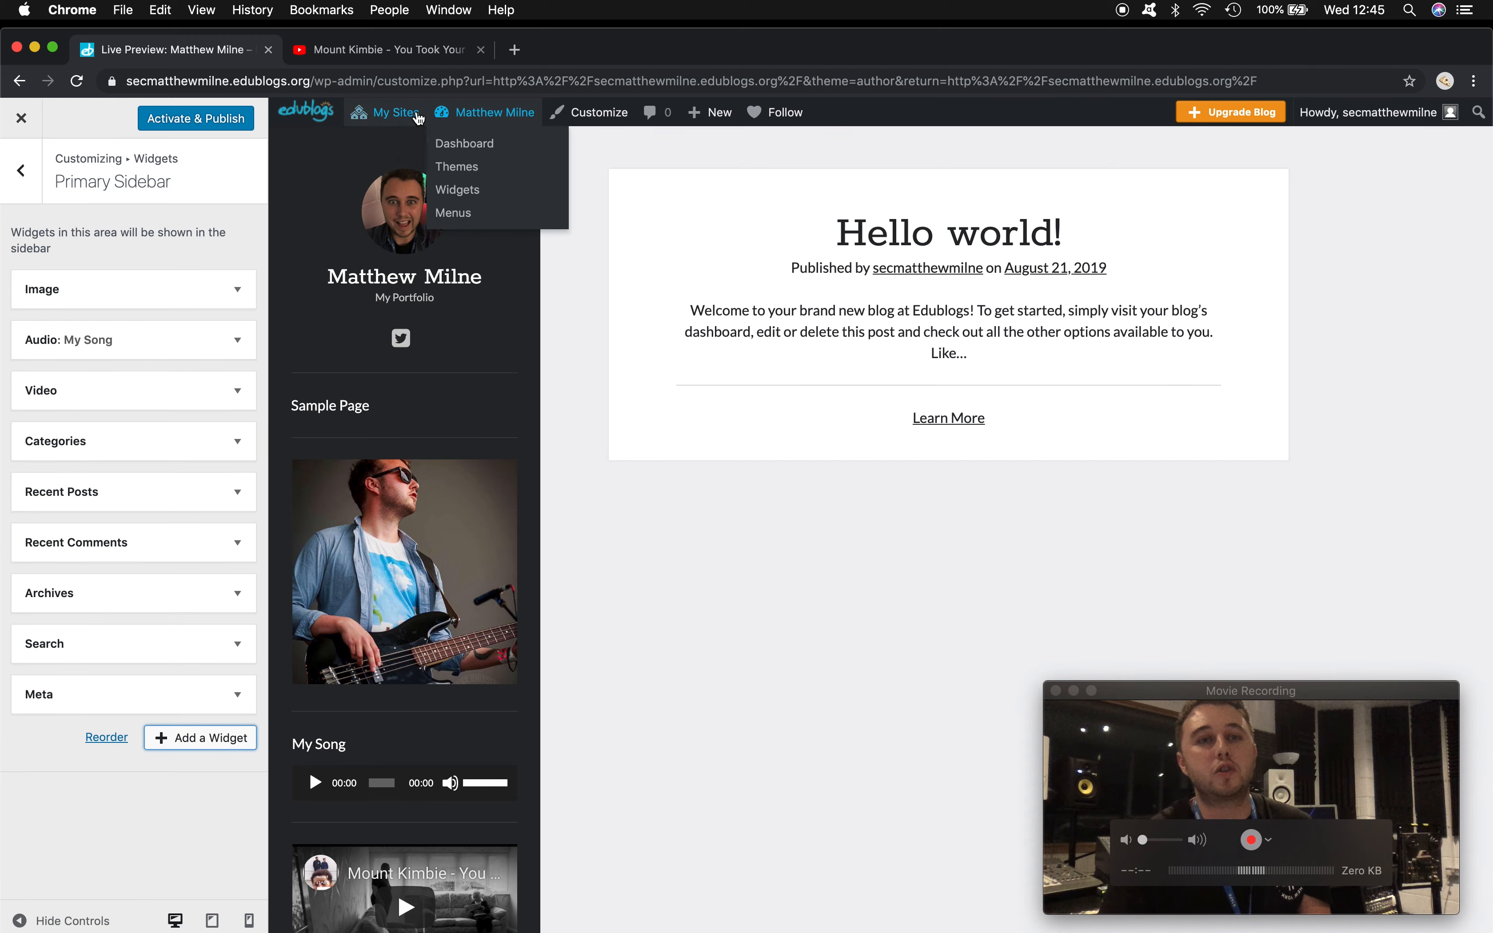
# - Move the default Hello world! post to the trash from the Posts list
pyautogui.click(472, 145)
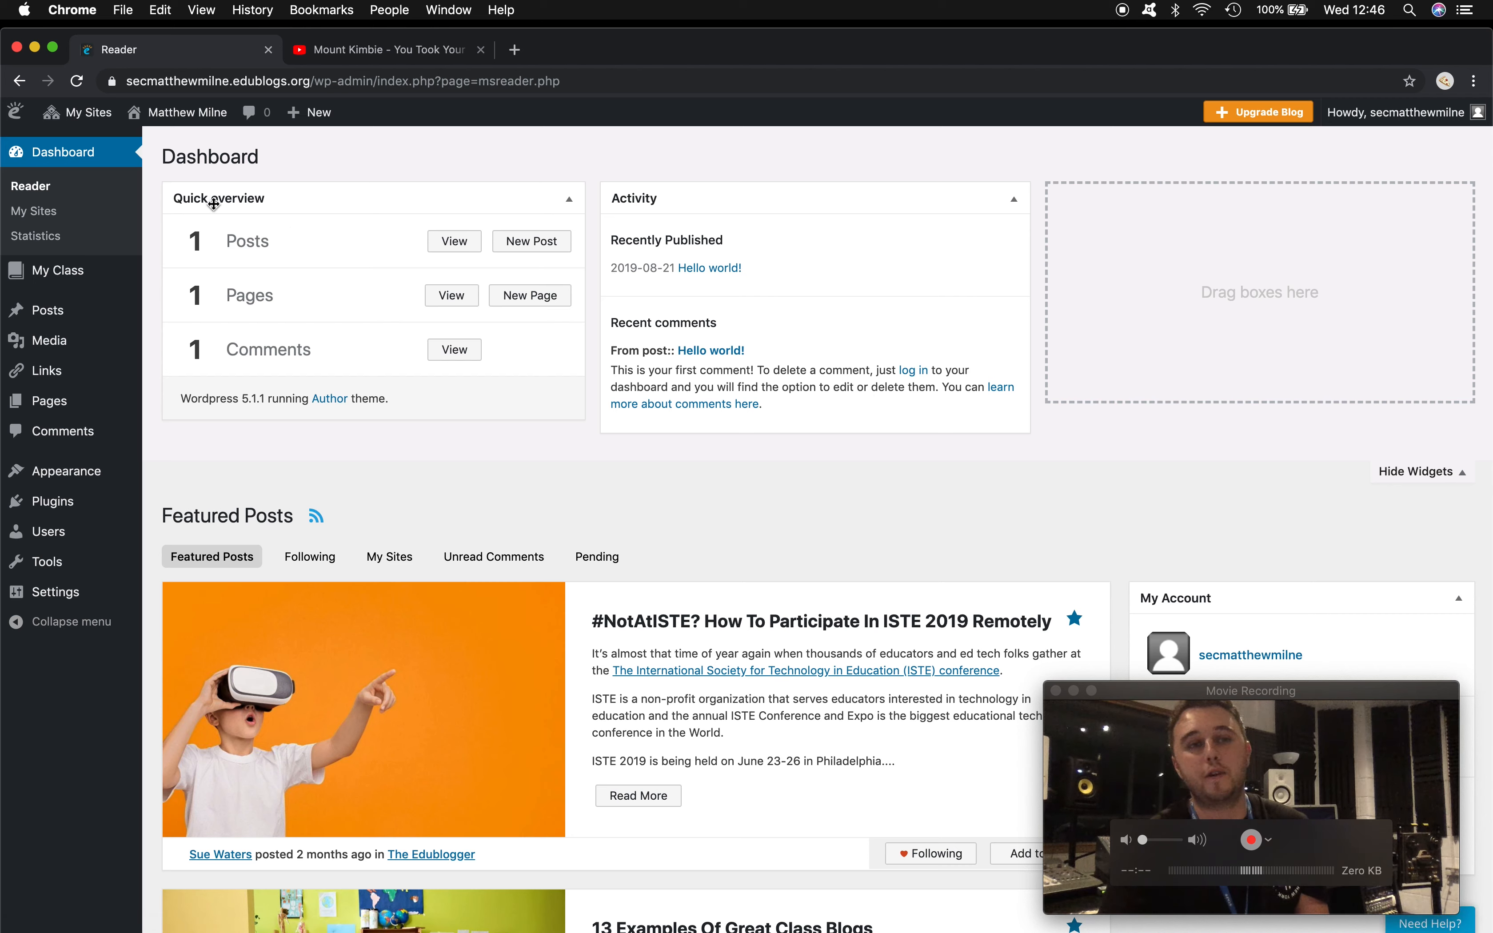
pyautogui.click(455, 241)
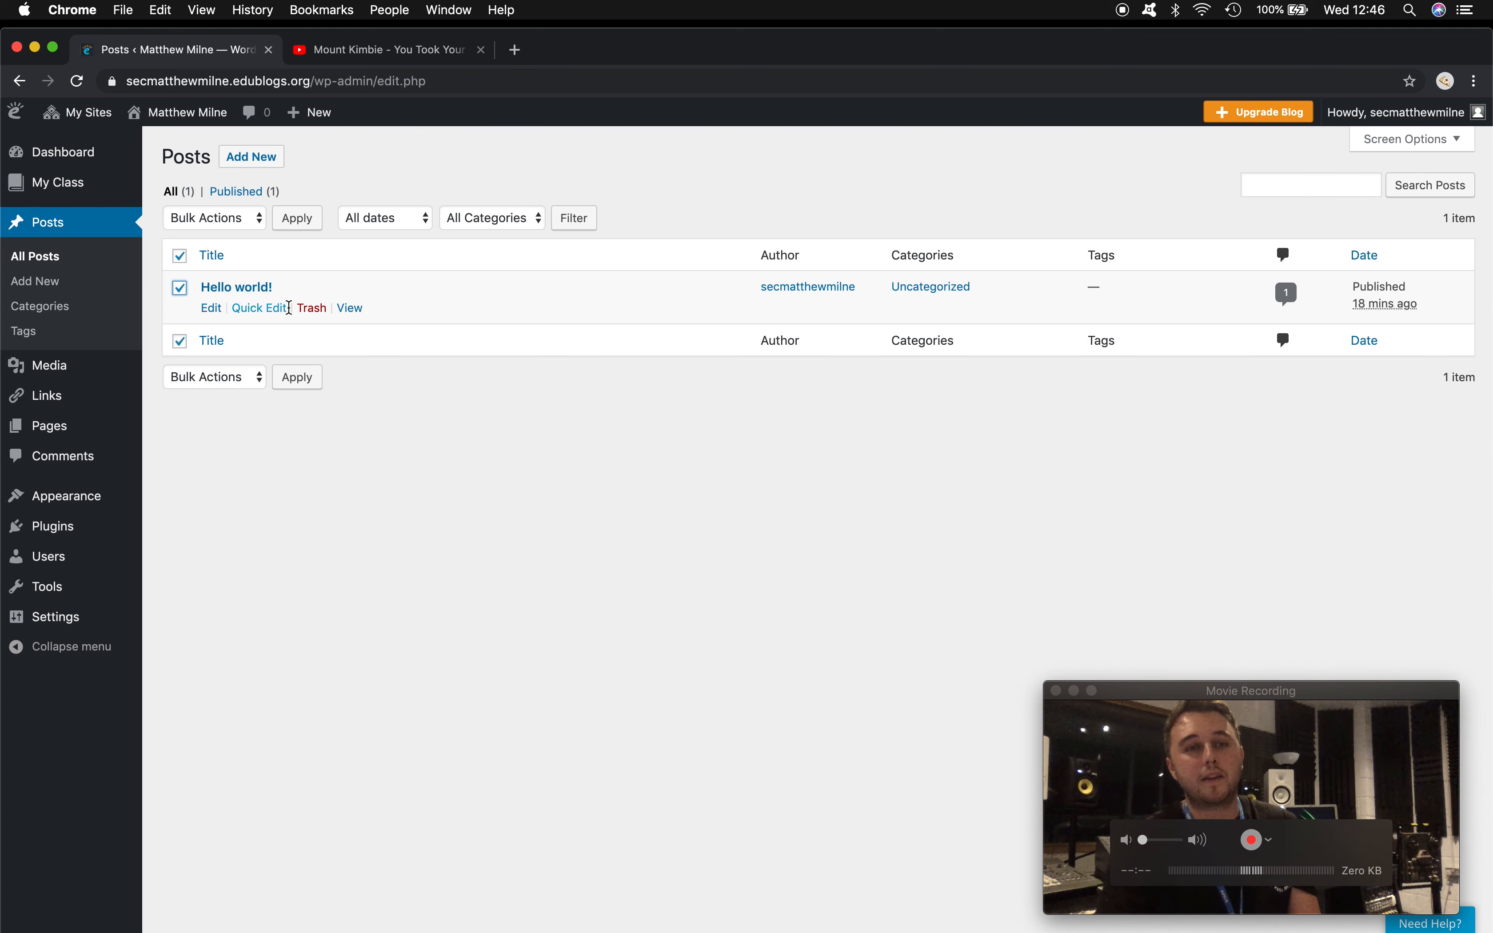
pyautogui.click(313, 308)
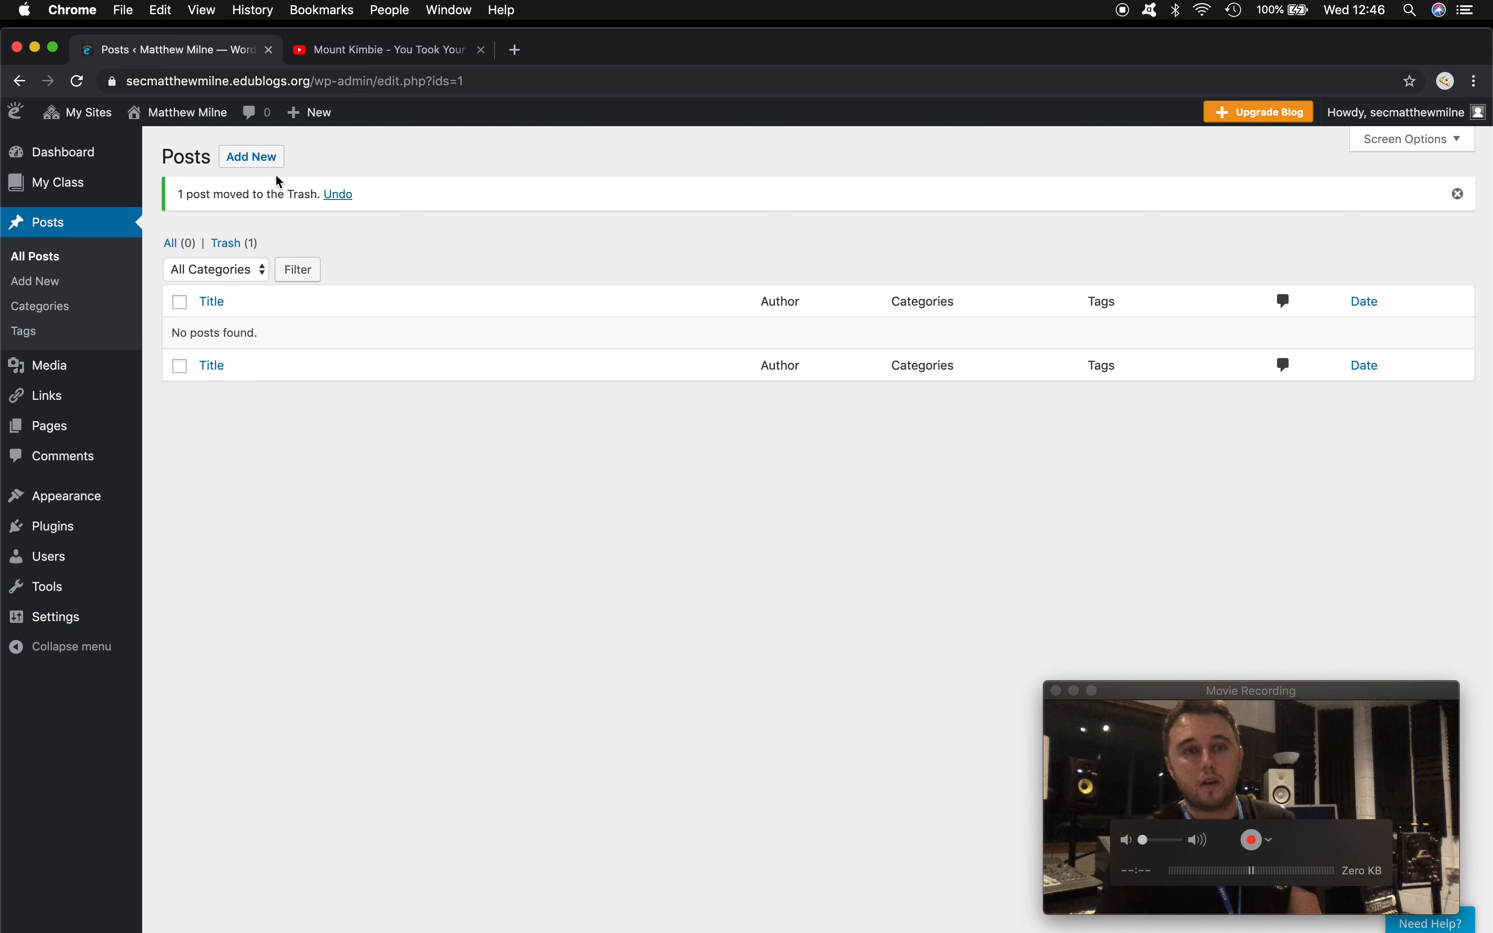
pyautogui.click(260, 167)
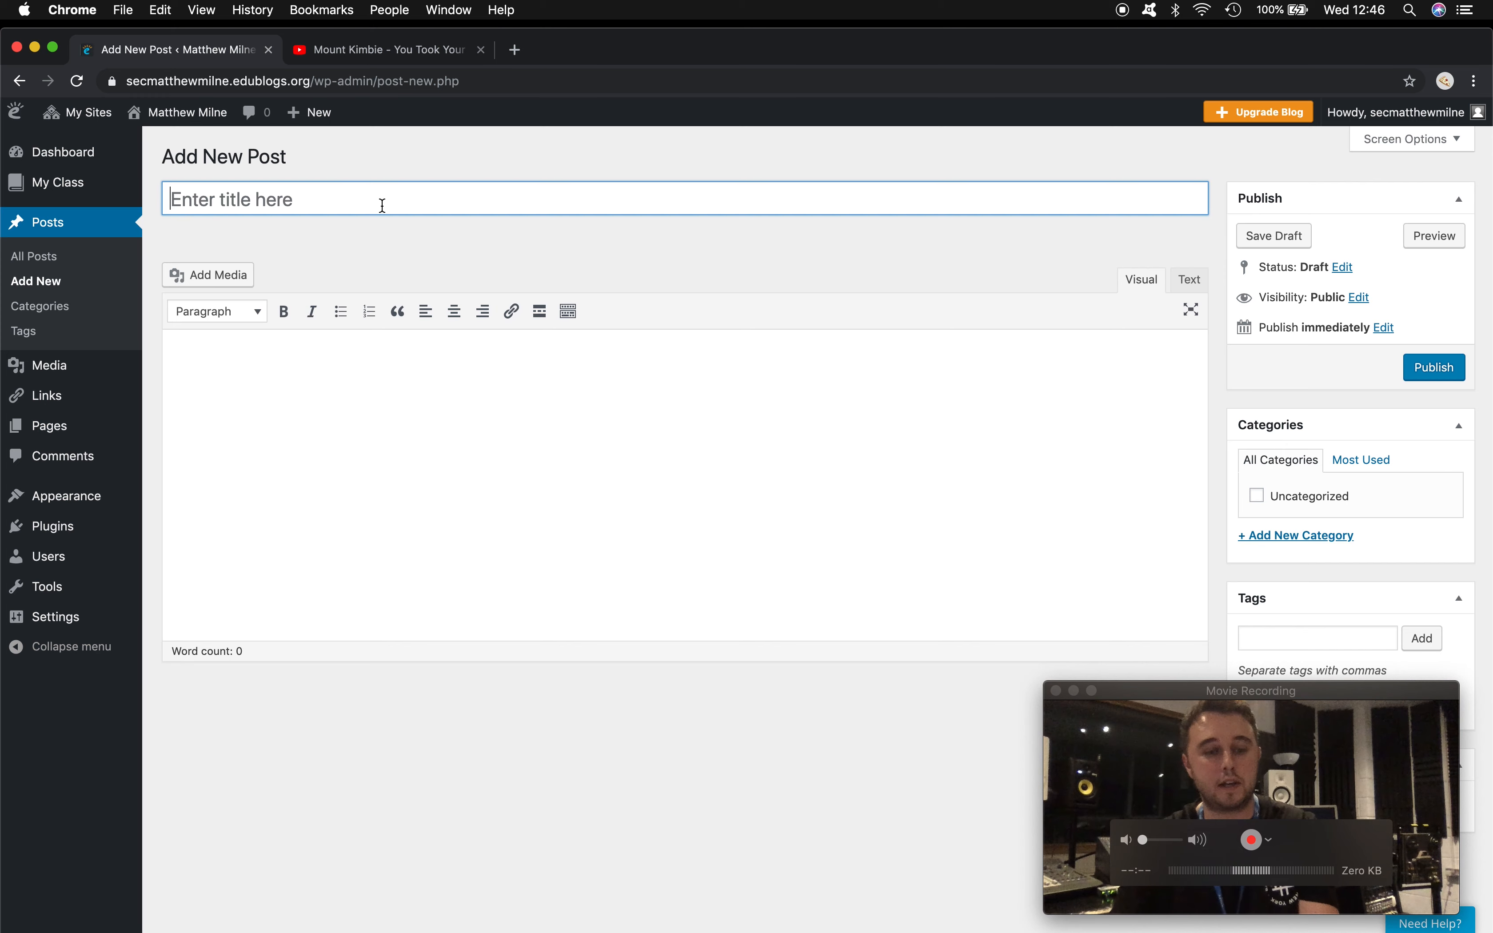
# - Title the new post 'Introduction to the Music Studio' and add the recording-studio introductory paragraph
pyautogui.click(383, 205)
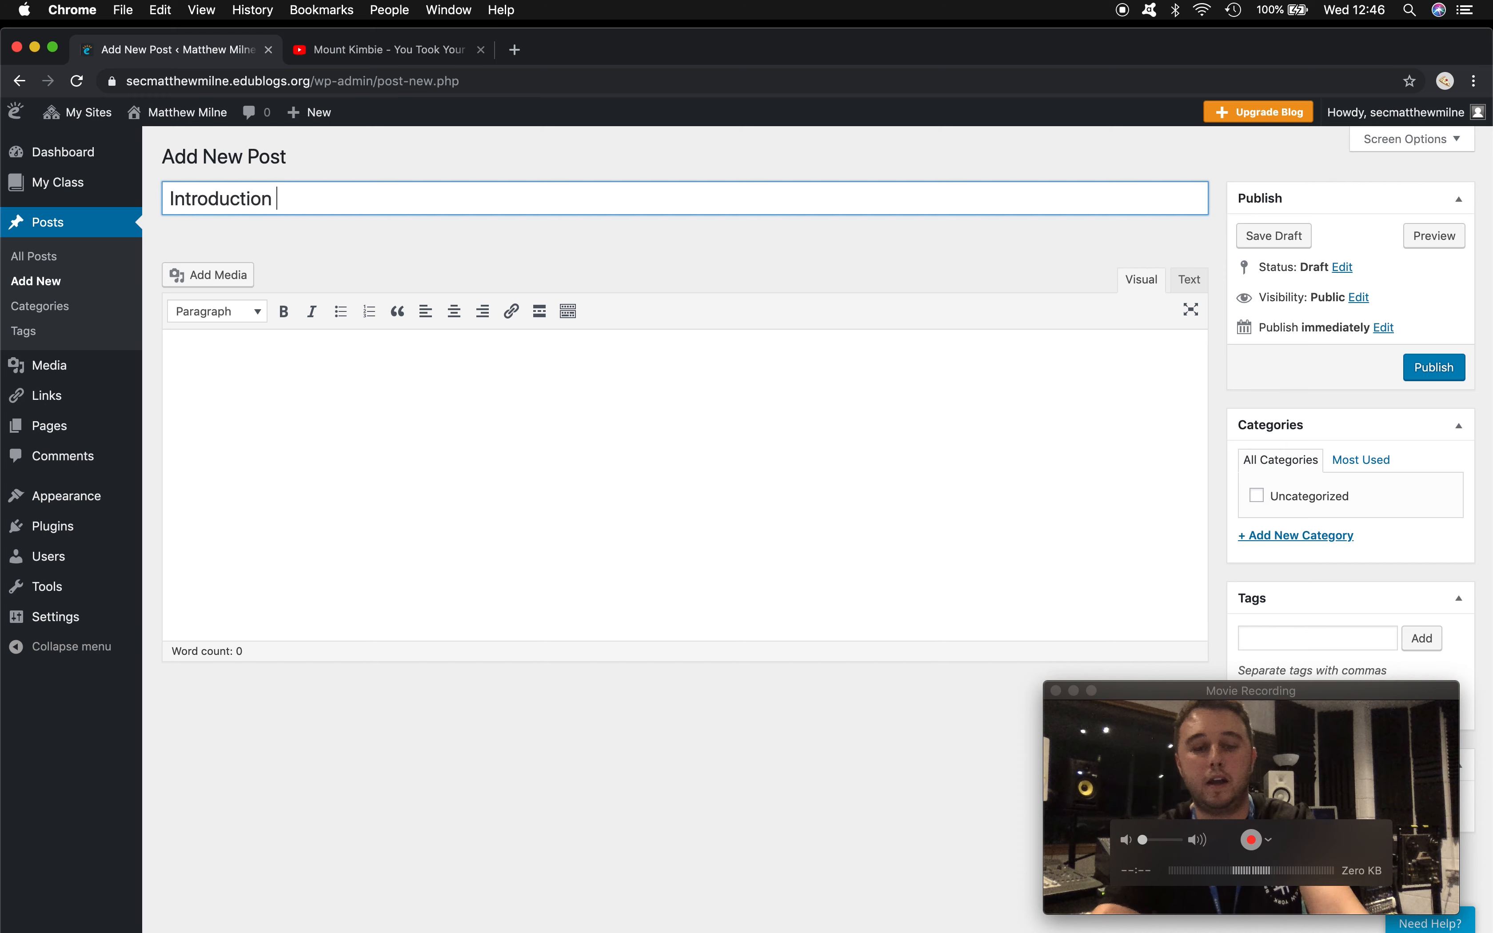
pyautogui.write('Introduction to the M')
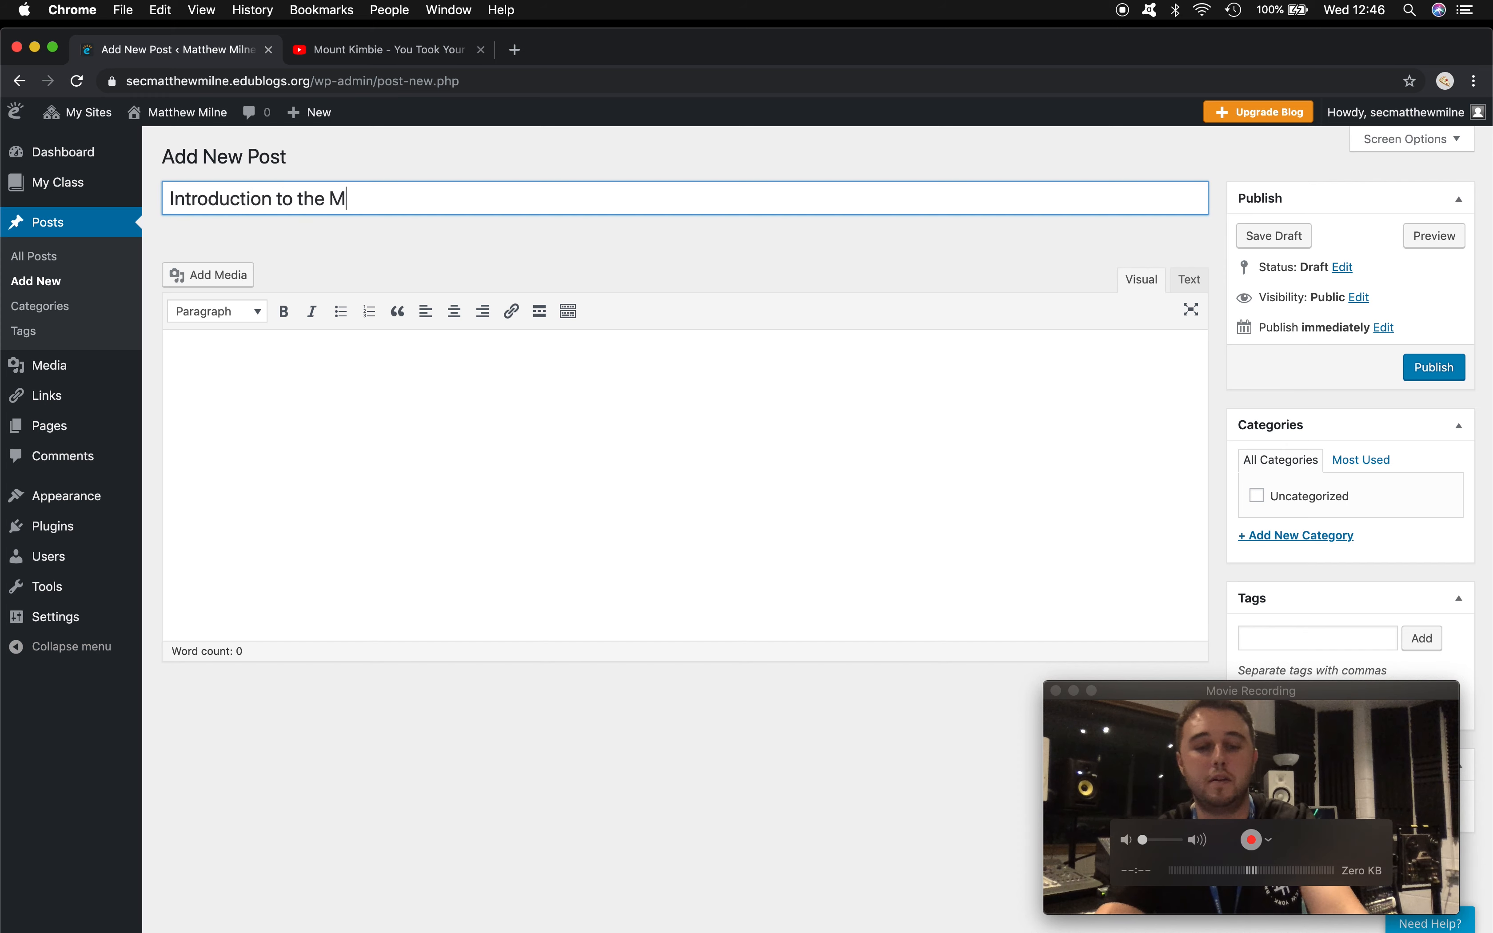
pyautogui.write('usic Studio')
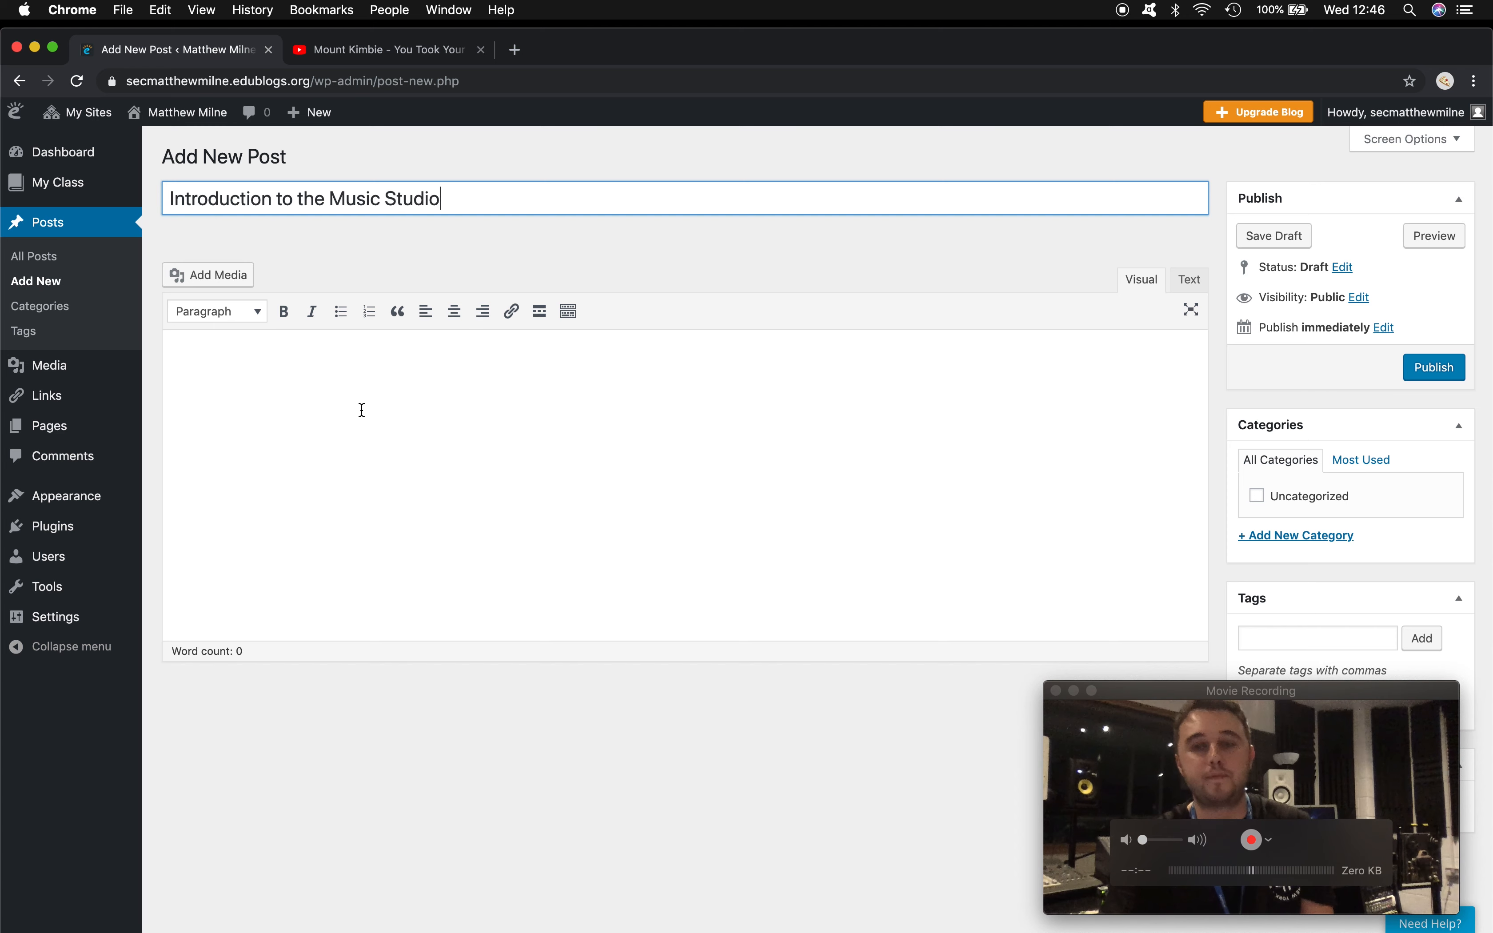
pyautogui.click(630, 410)
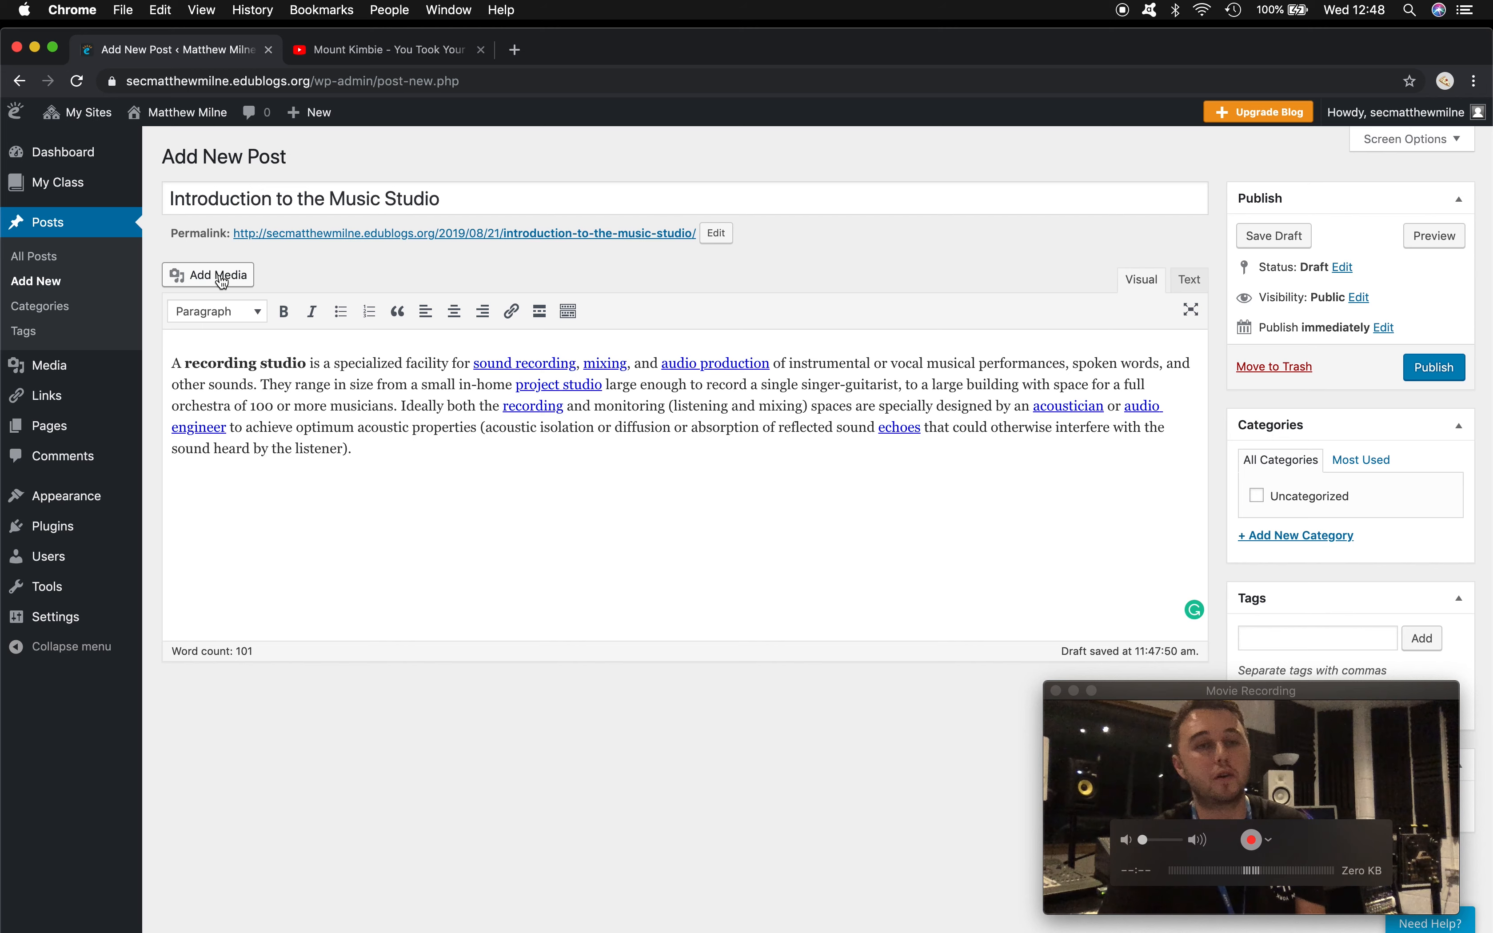
pyautogui.click(222, 279)
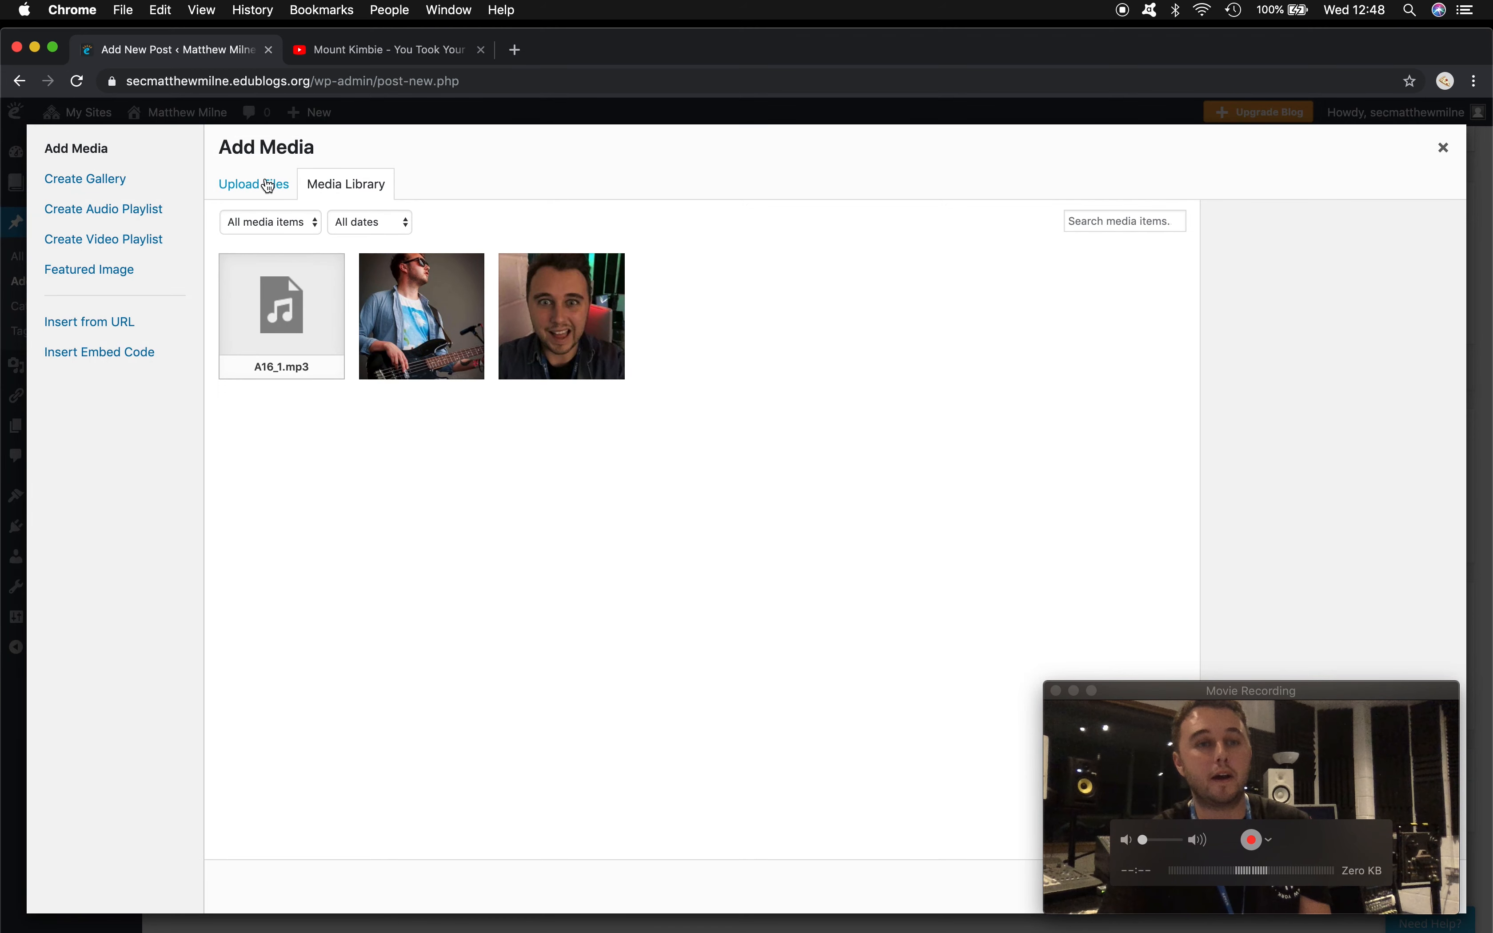
# - Upload the IMG_9588 studio photo and insert it at medium size below the paragraph
pyautogui.click(259, 192)
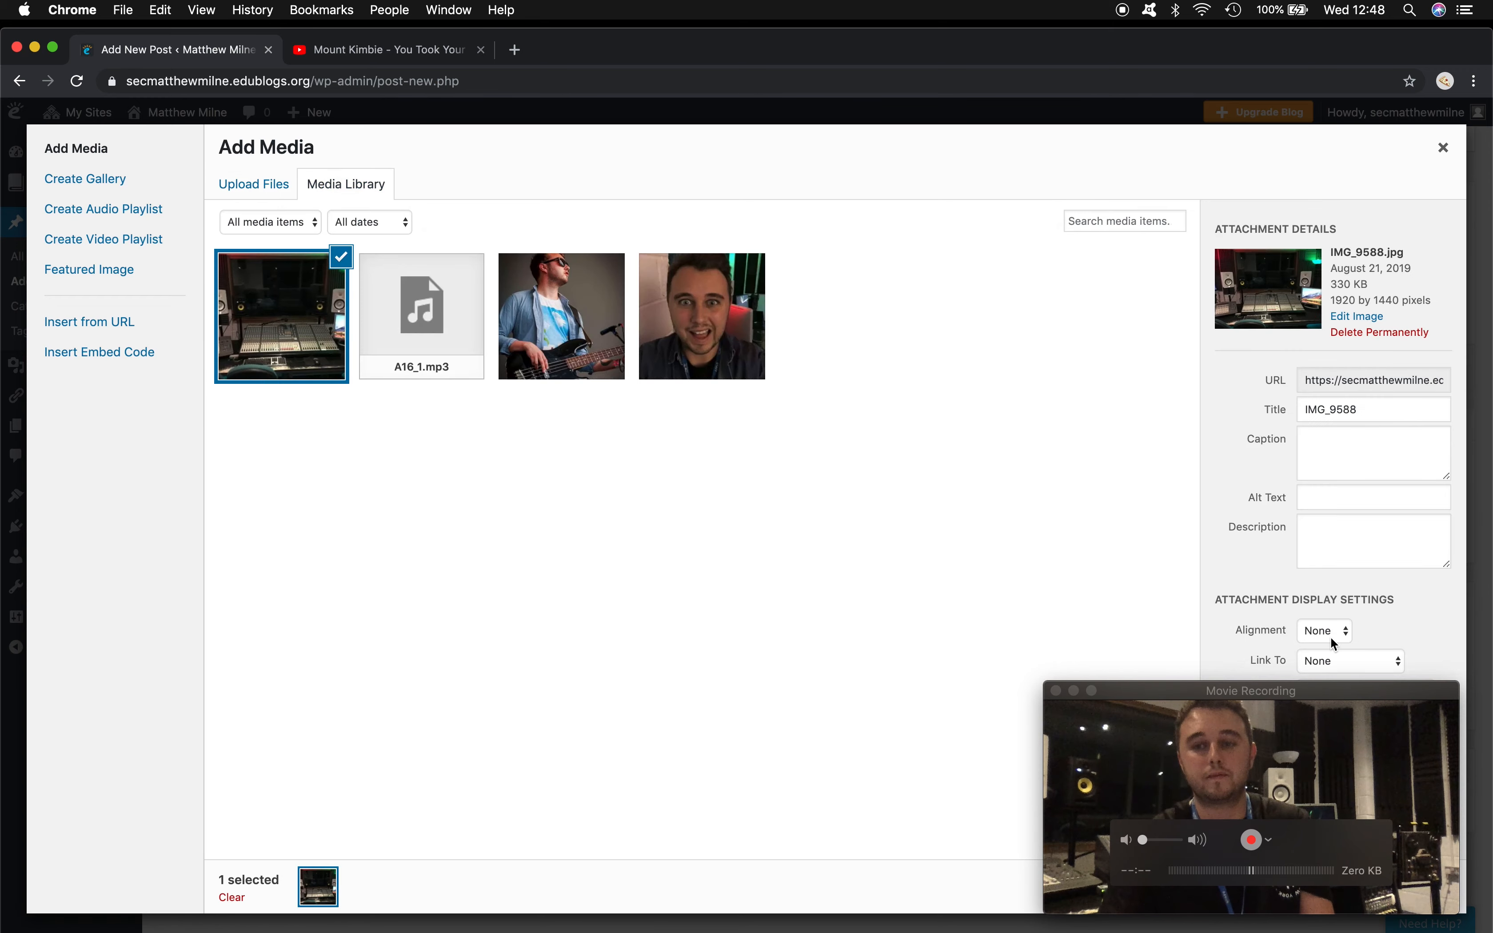
pyautogui.moveTo(1346, 690); pyautogui.dragTo(1195, 690)
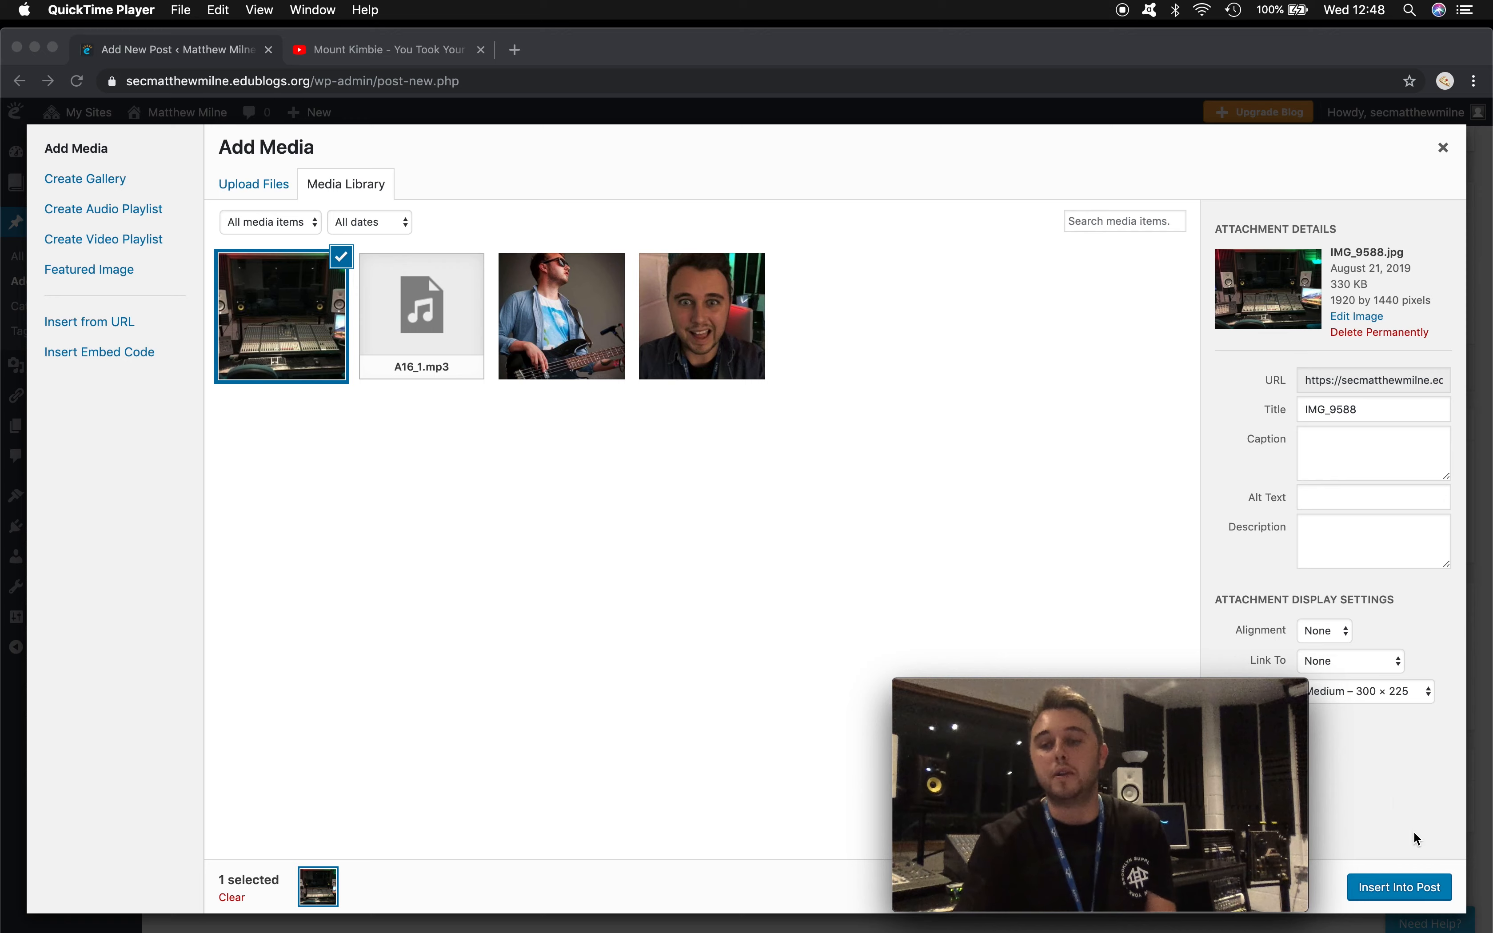
pyautogui.click(1401, 891)
pyautogui.click(1410, 890)
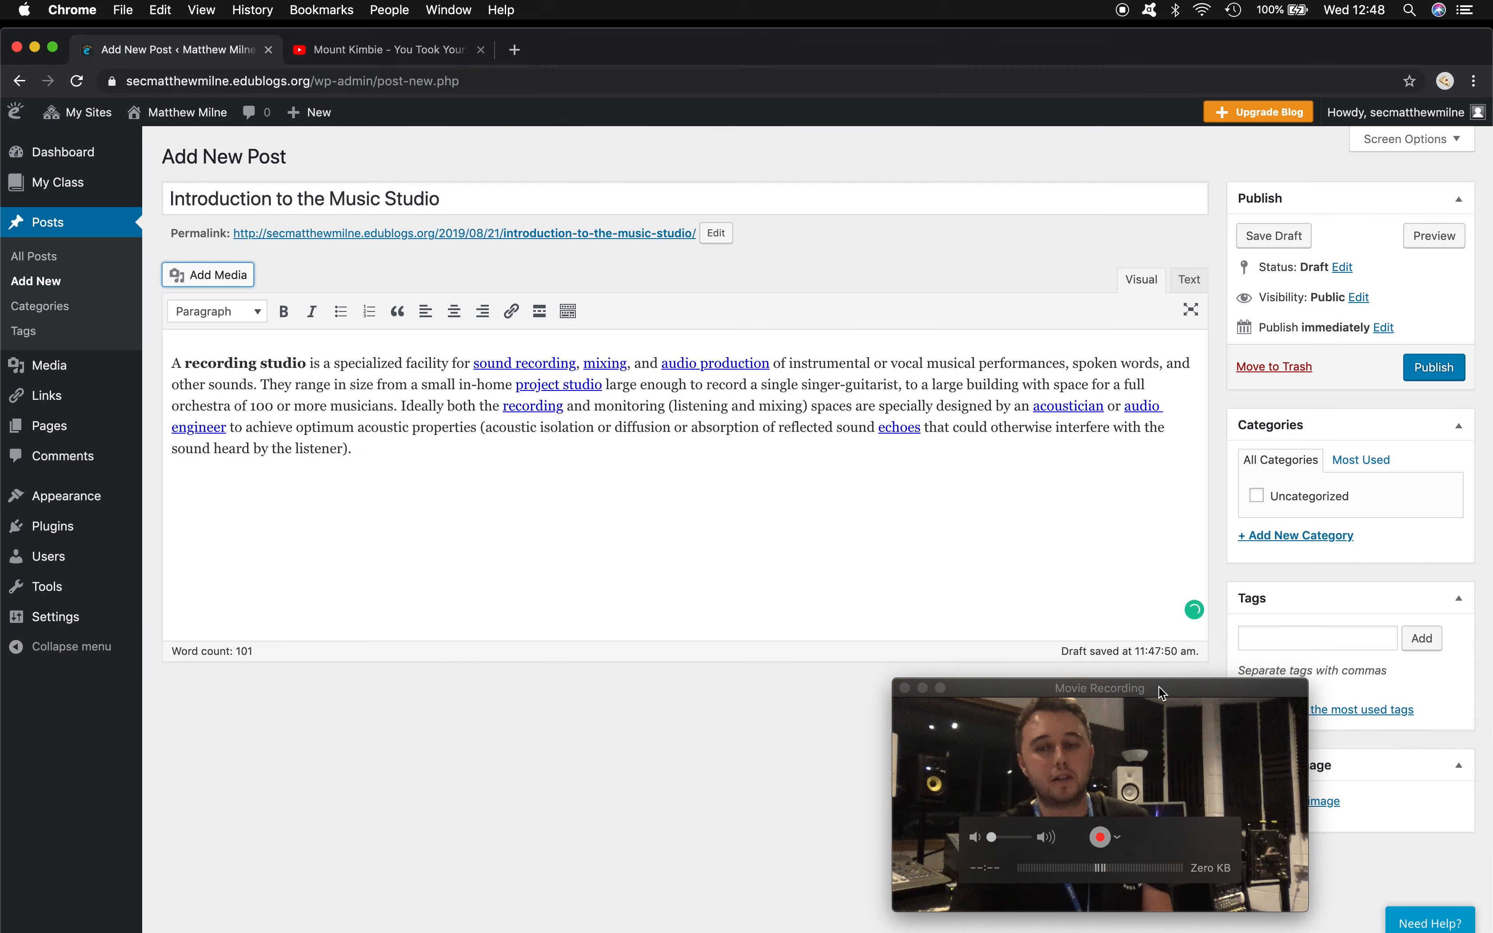
pyautogui.moveTo(1159, 688); pyautogui.dragTo(1295, 696)
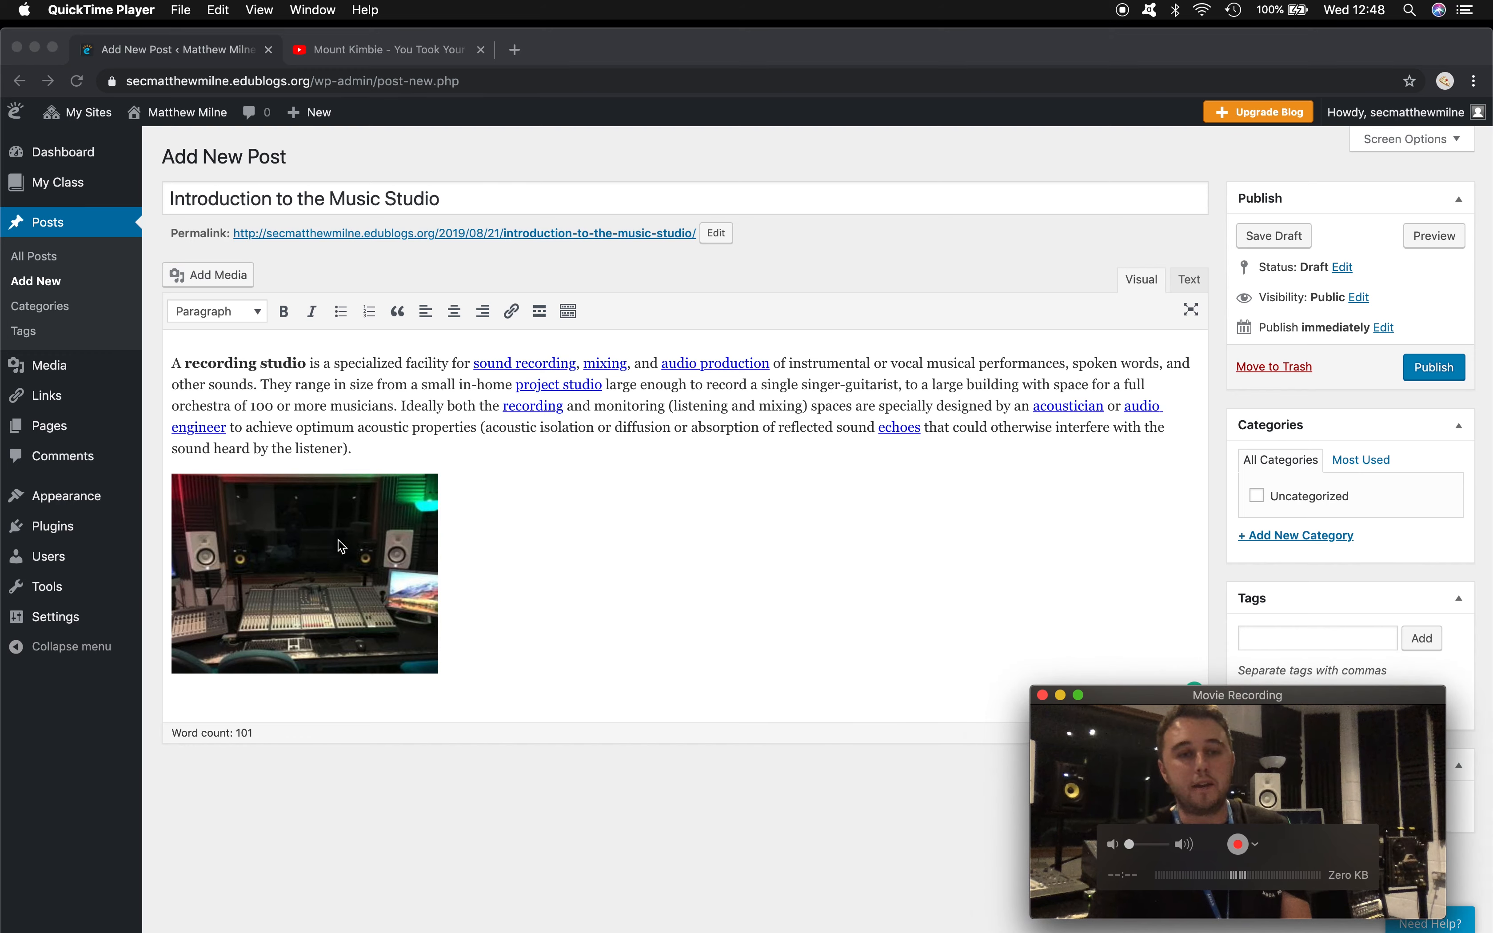
pyautogui.click(338, 565)
pyautogui.click(340, 569)
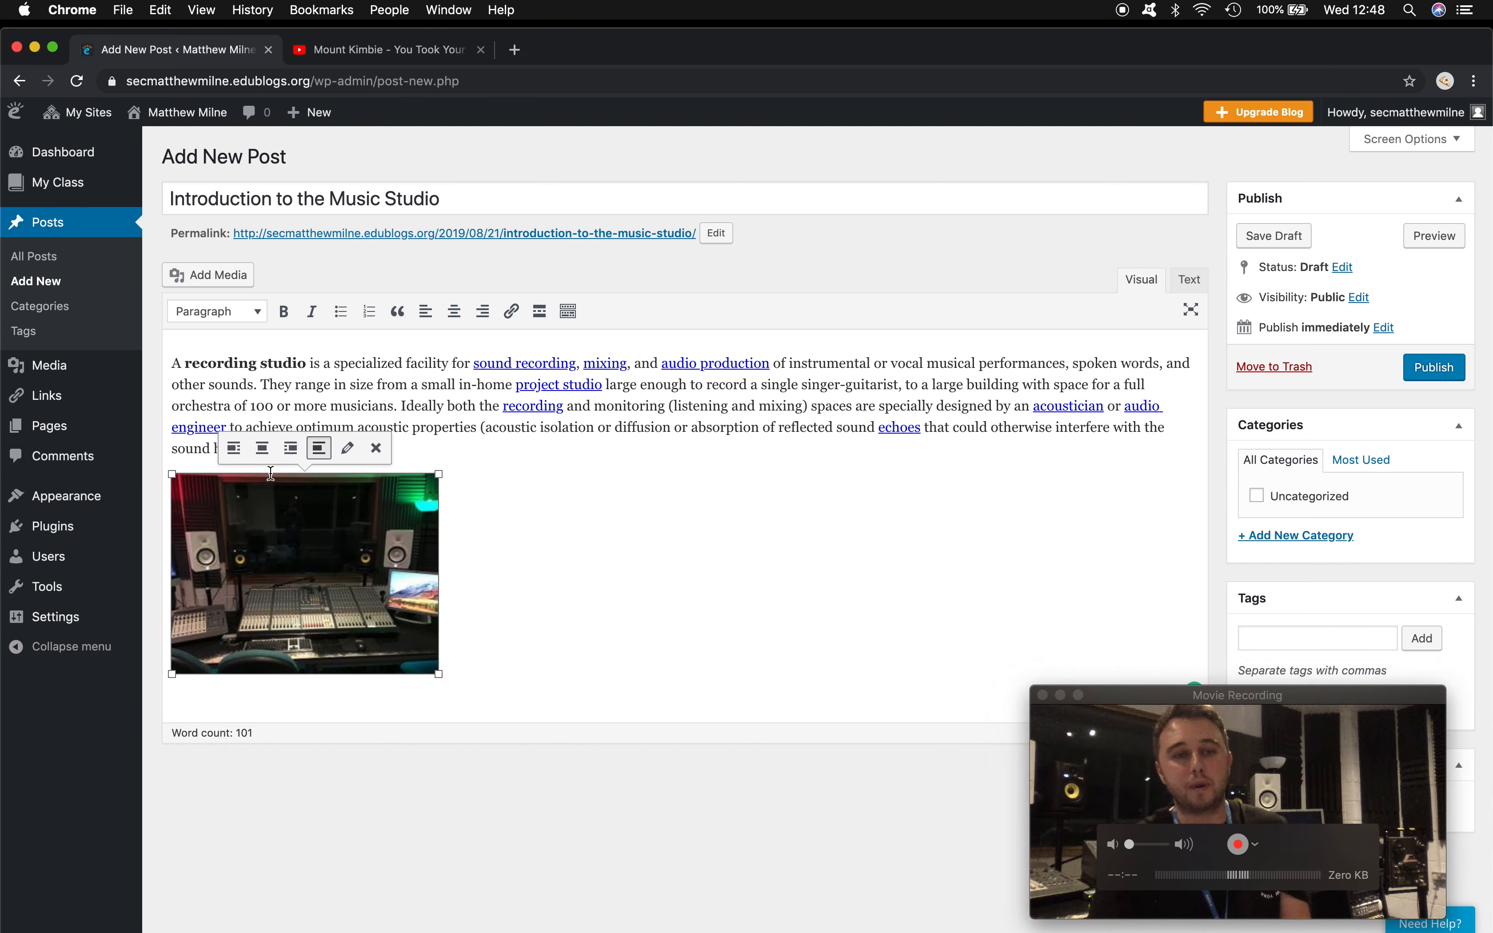
# - Centre the studio photo below the paragraph and enlarge it to nearly the full post width
pyautogui.click(263, 447)
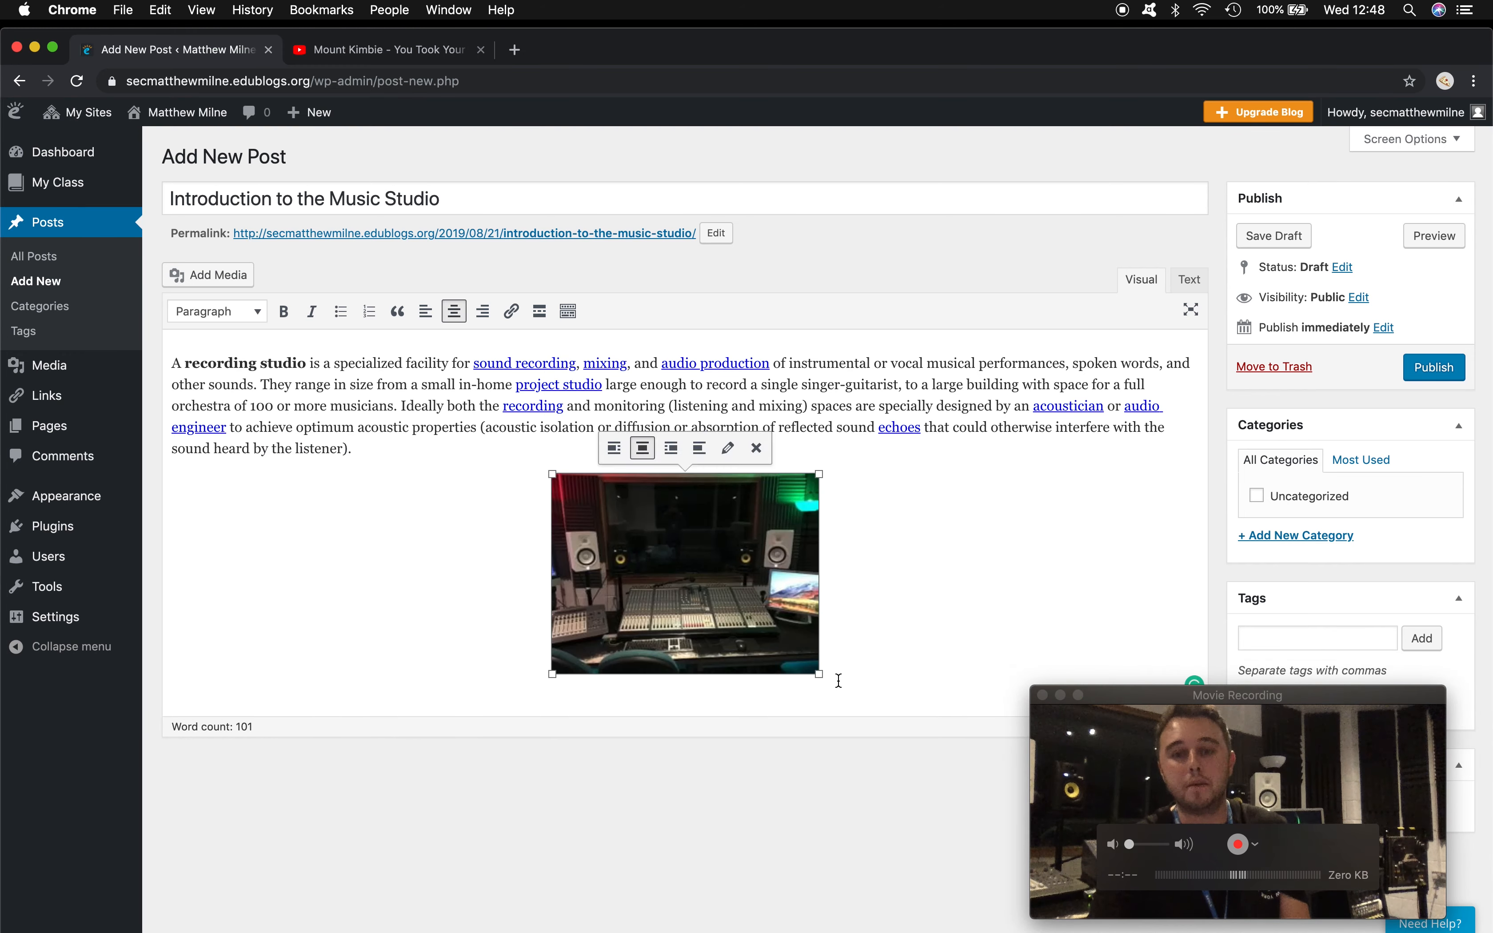
pyautogui.moveTo(821, 675); pyautogui.dragTo(1142, 796)
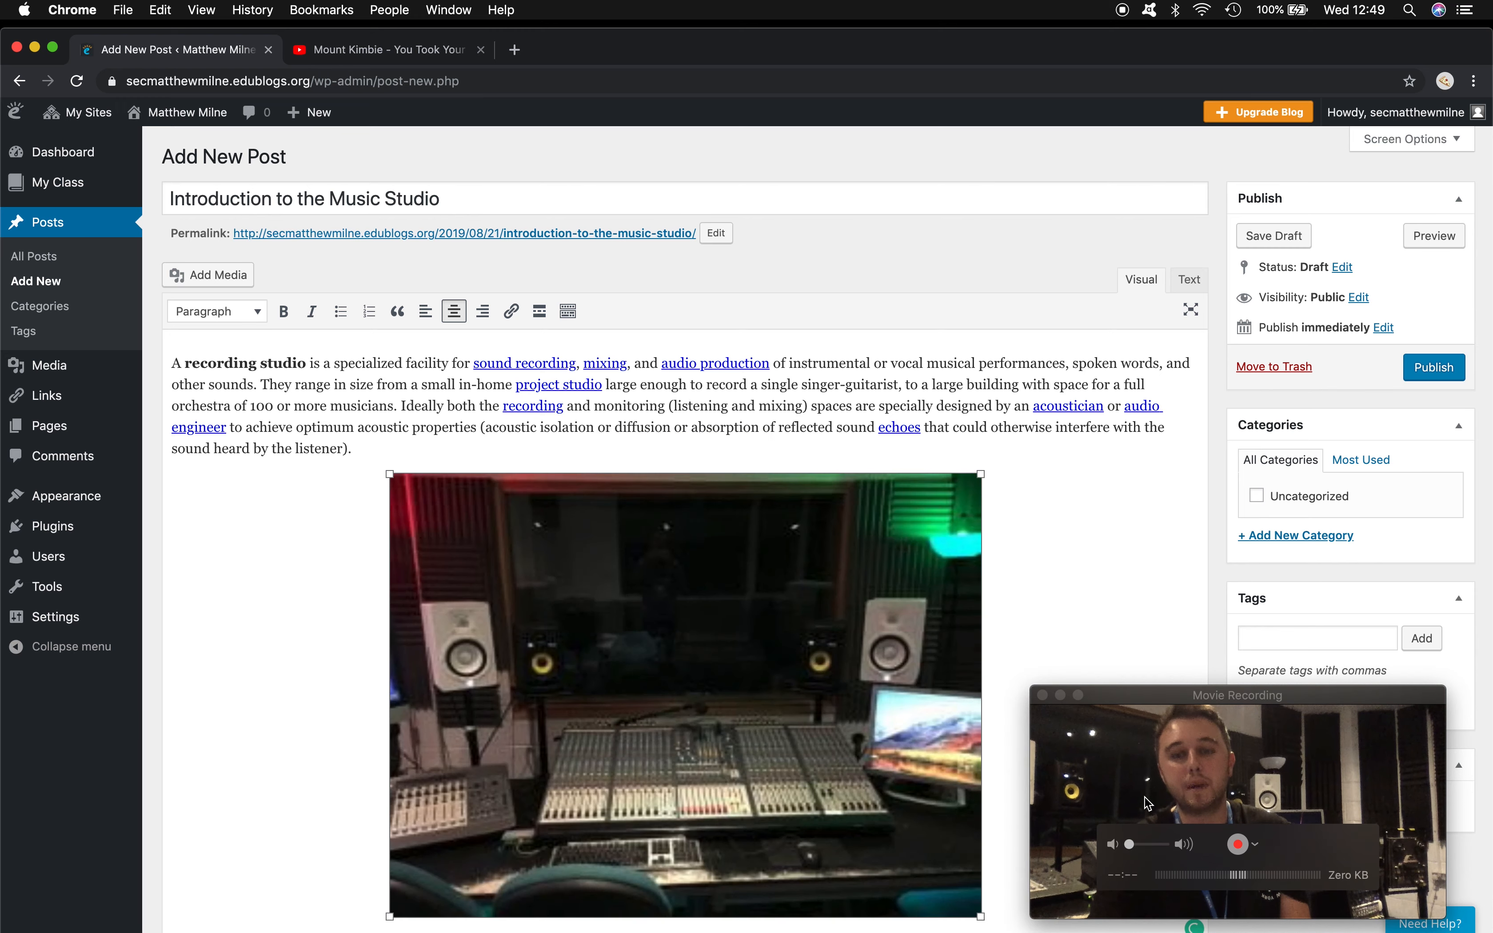
pyautogui.click(1024, 512)
pyautogui.scroll(-5, 999, 586)
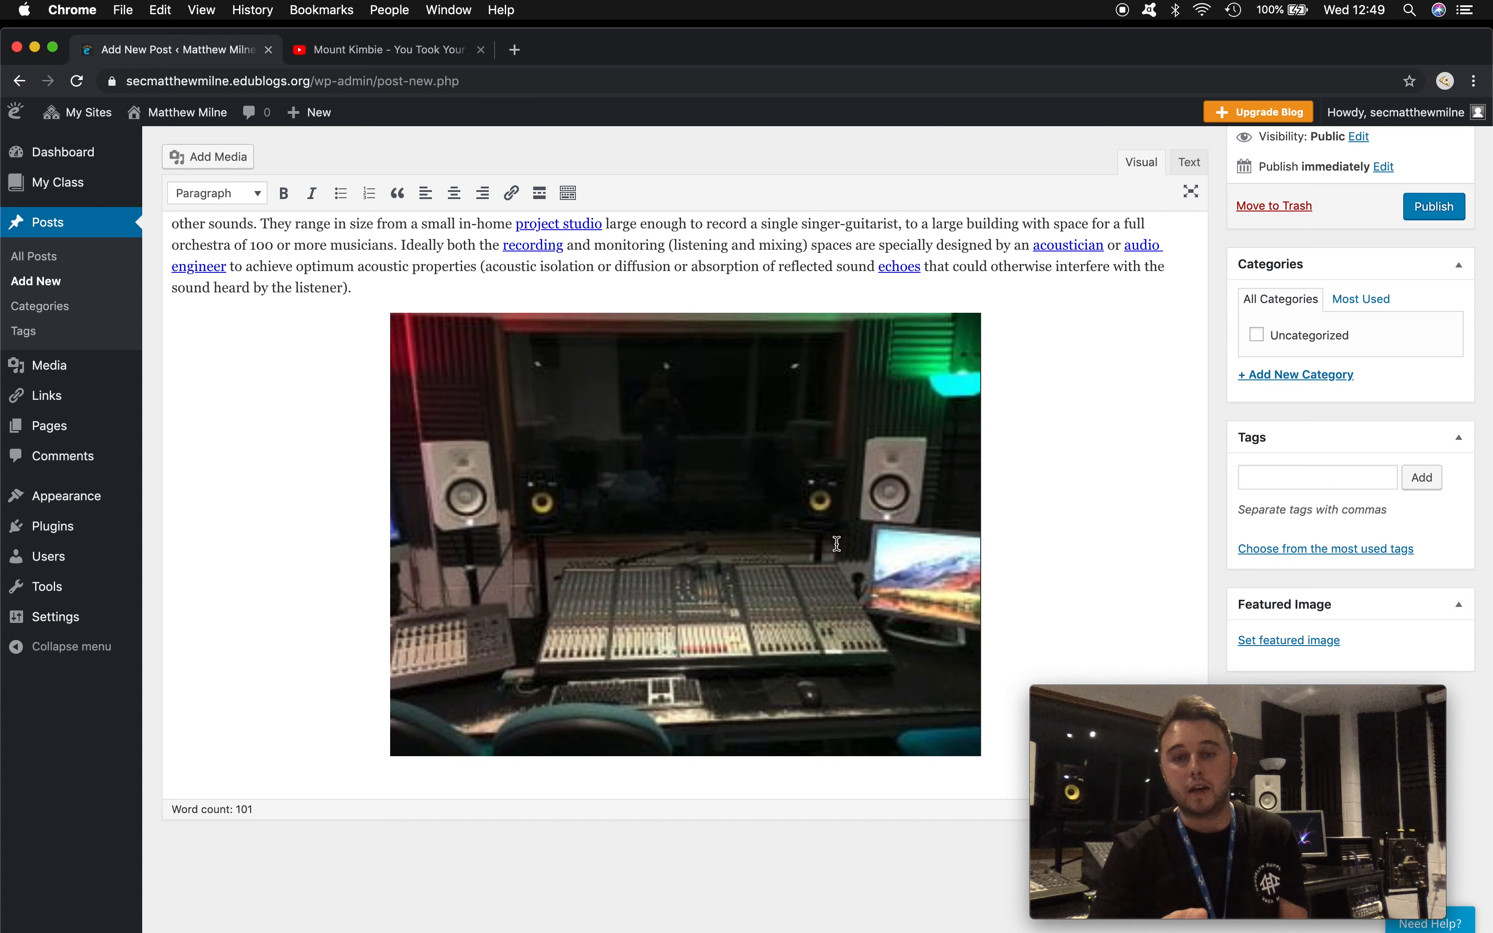
pyautogui.scroll(3, 837, 544)
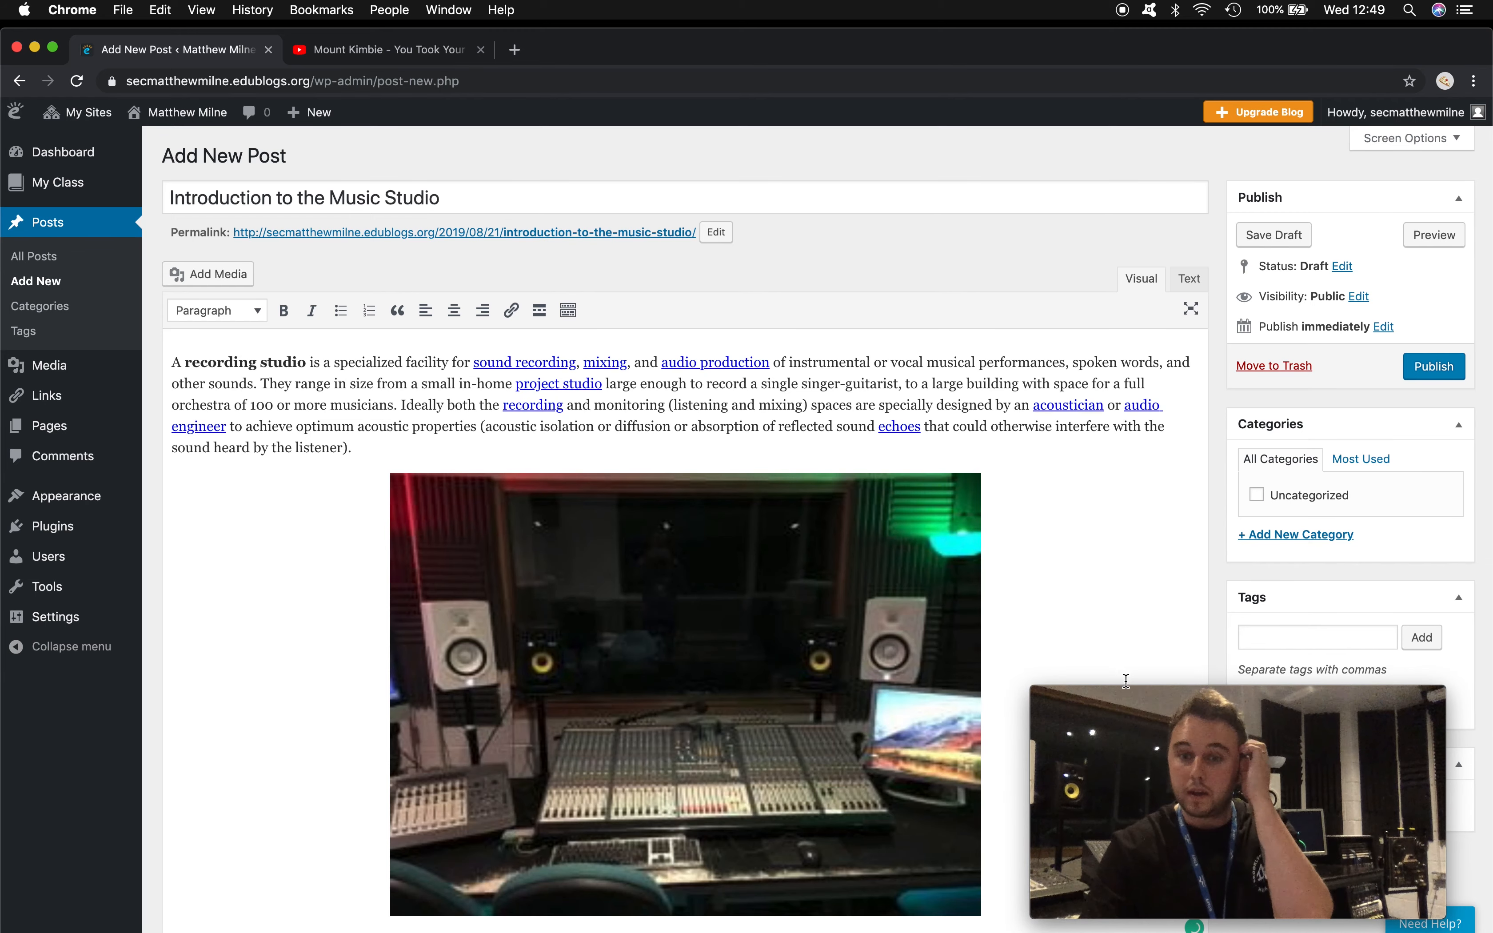
pyautogui.moveTo(1149, 684); pyautogui.dragTo(890, 679)
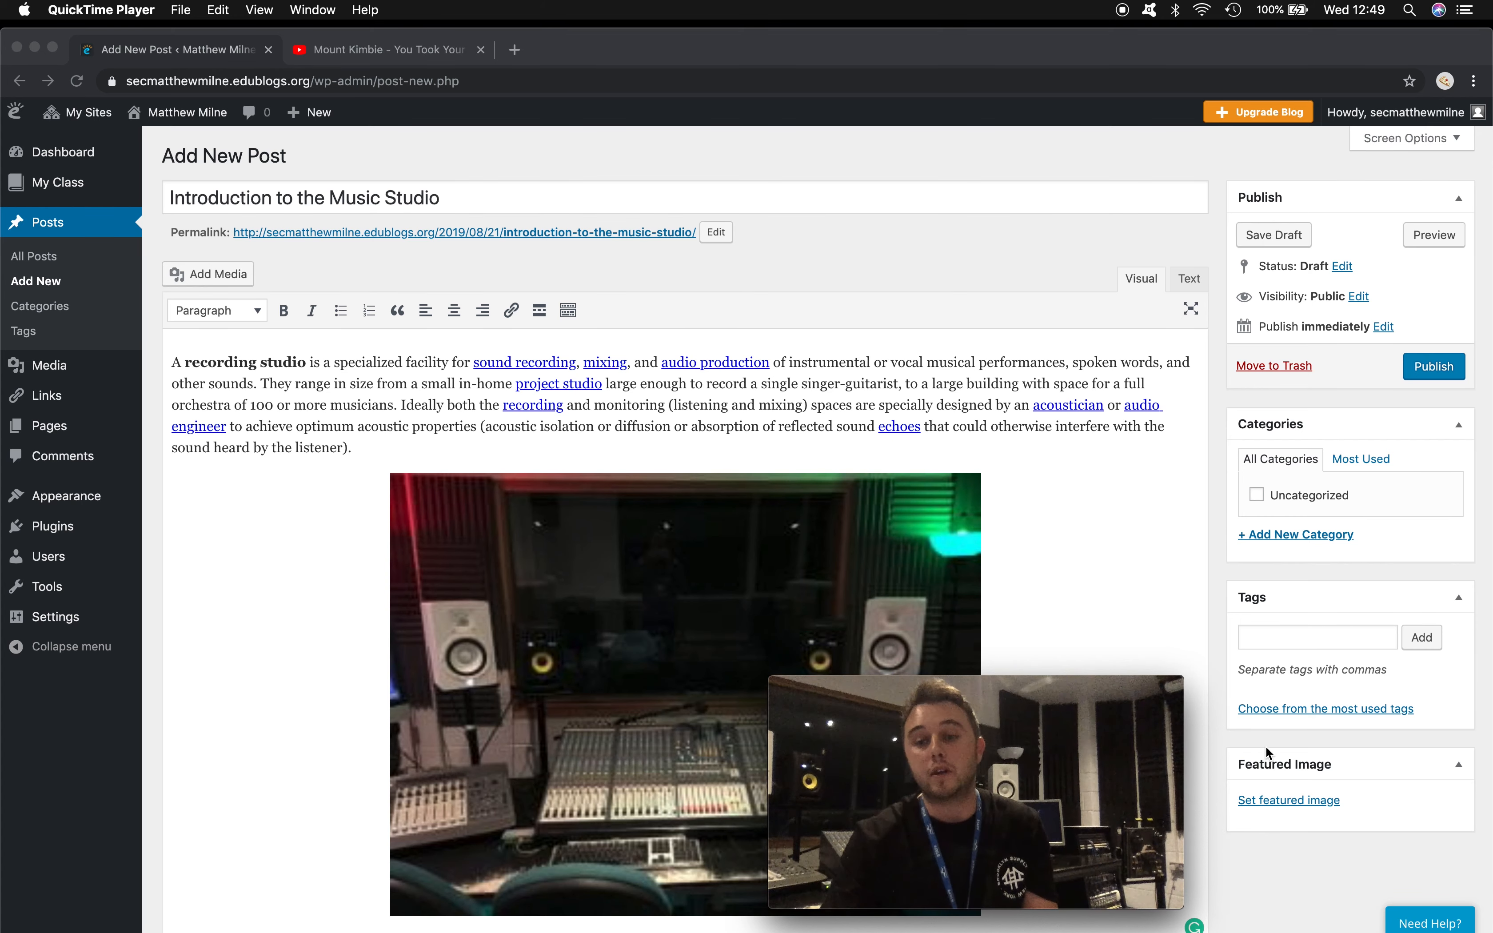
# - Set the red-lit studio photo from the media library as the post's featured image
pyautogui.click(1272, 797)
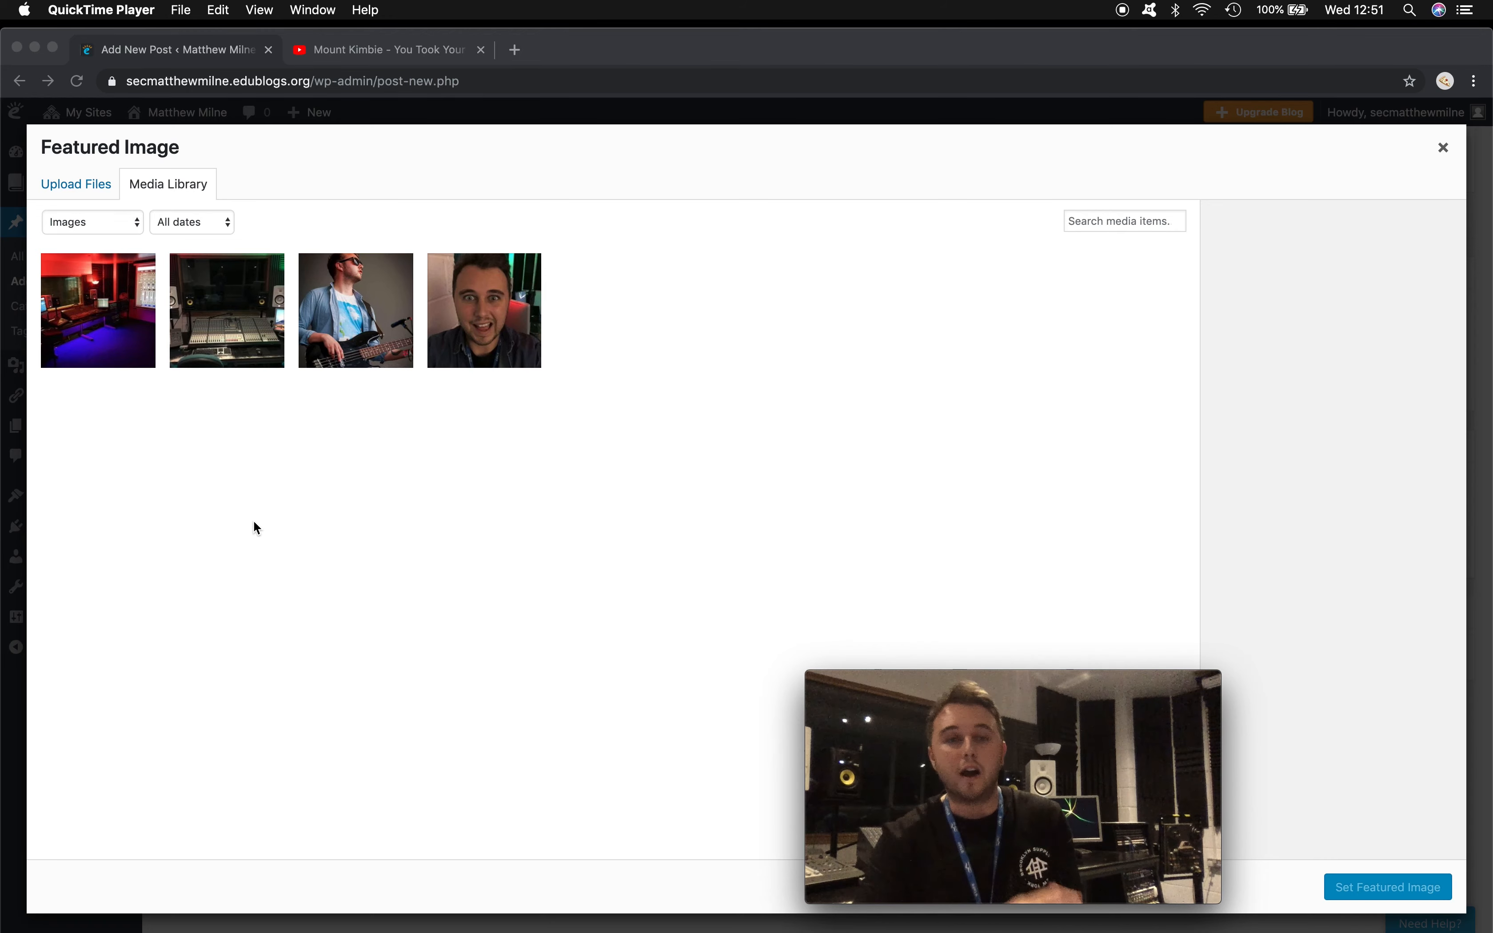
pyautogui.click(92, 325)
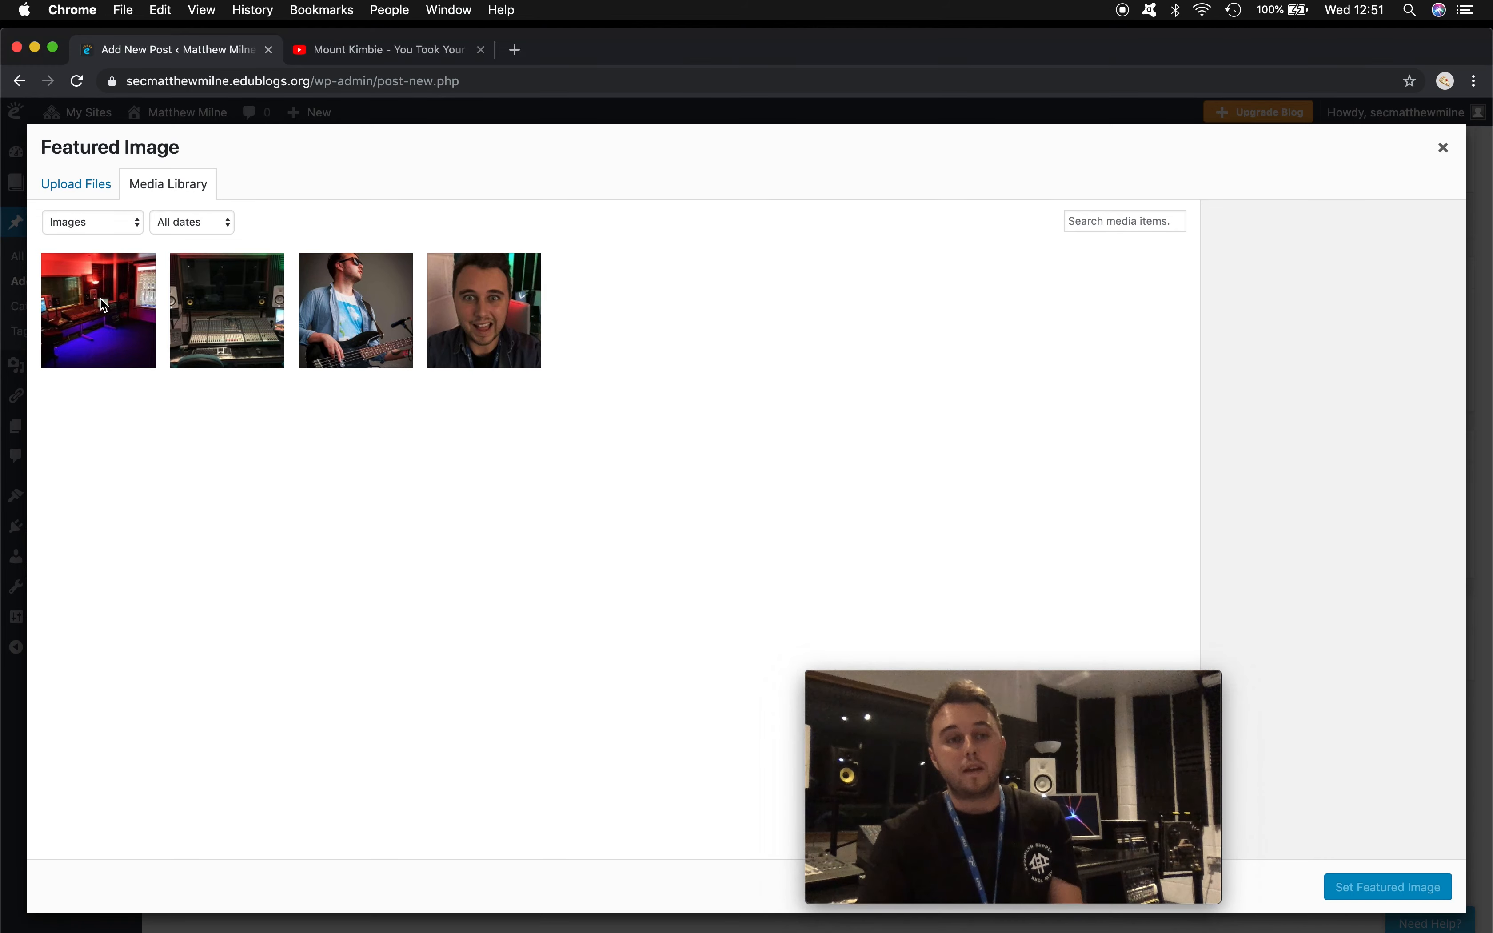
pyautogui.click(92, 325)
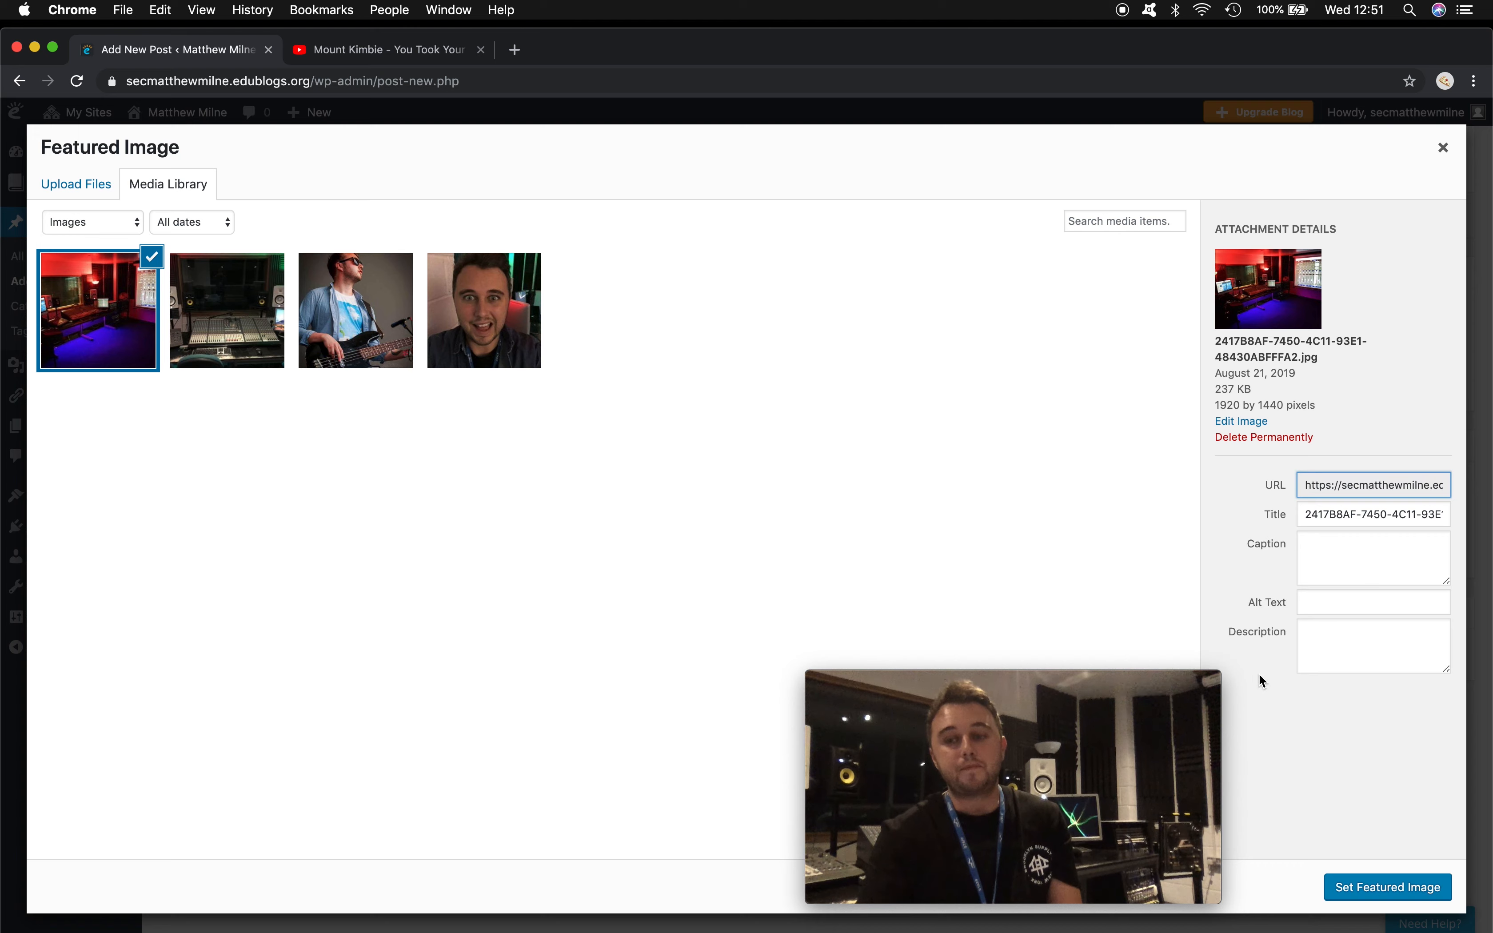
pyautogui.click(1369, 890)
pyautogui.moveTo(1057, 688); pyautogui.dragTo(1219, 703)
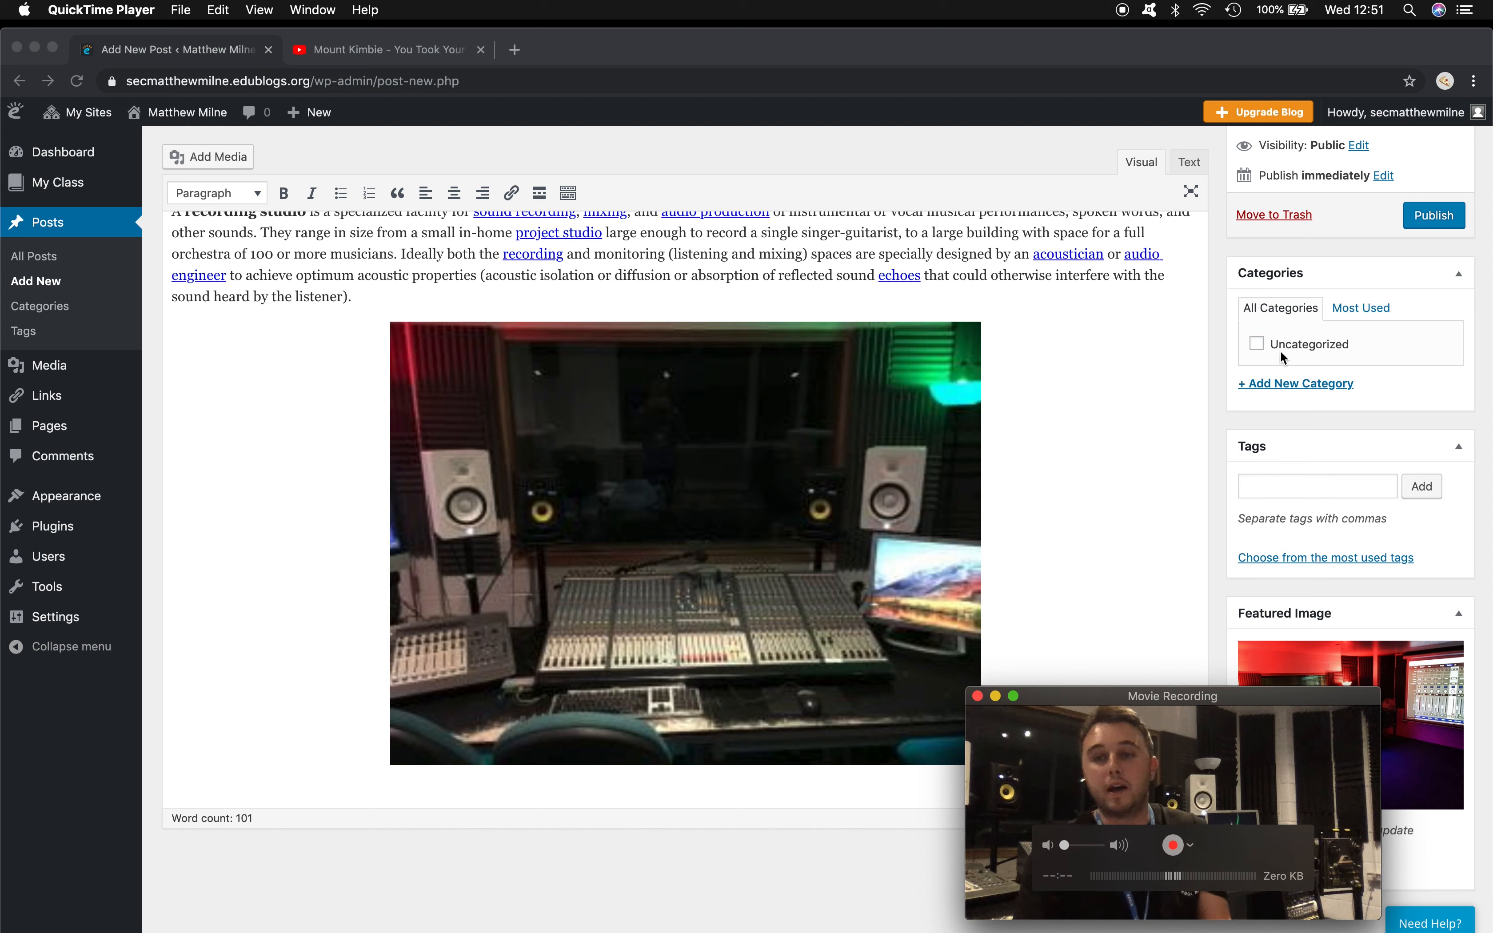
# - Create two new categories, Music Production and Music Industry
pyautogui.click(1284, 383)
pyautogui.click(1307, 386)
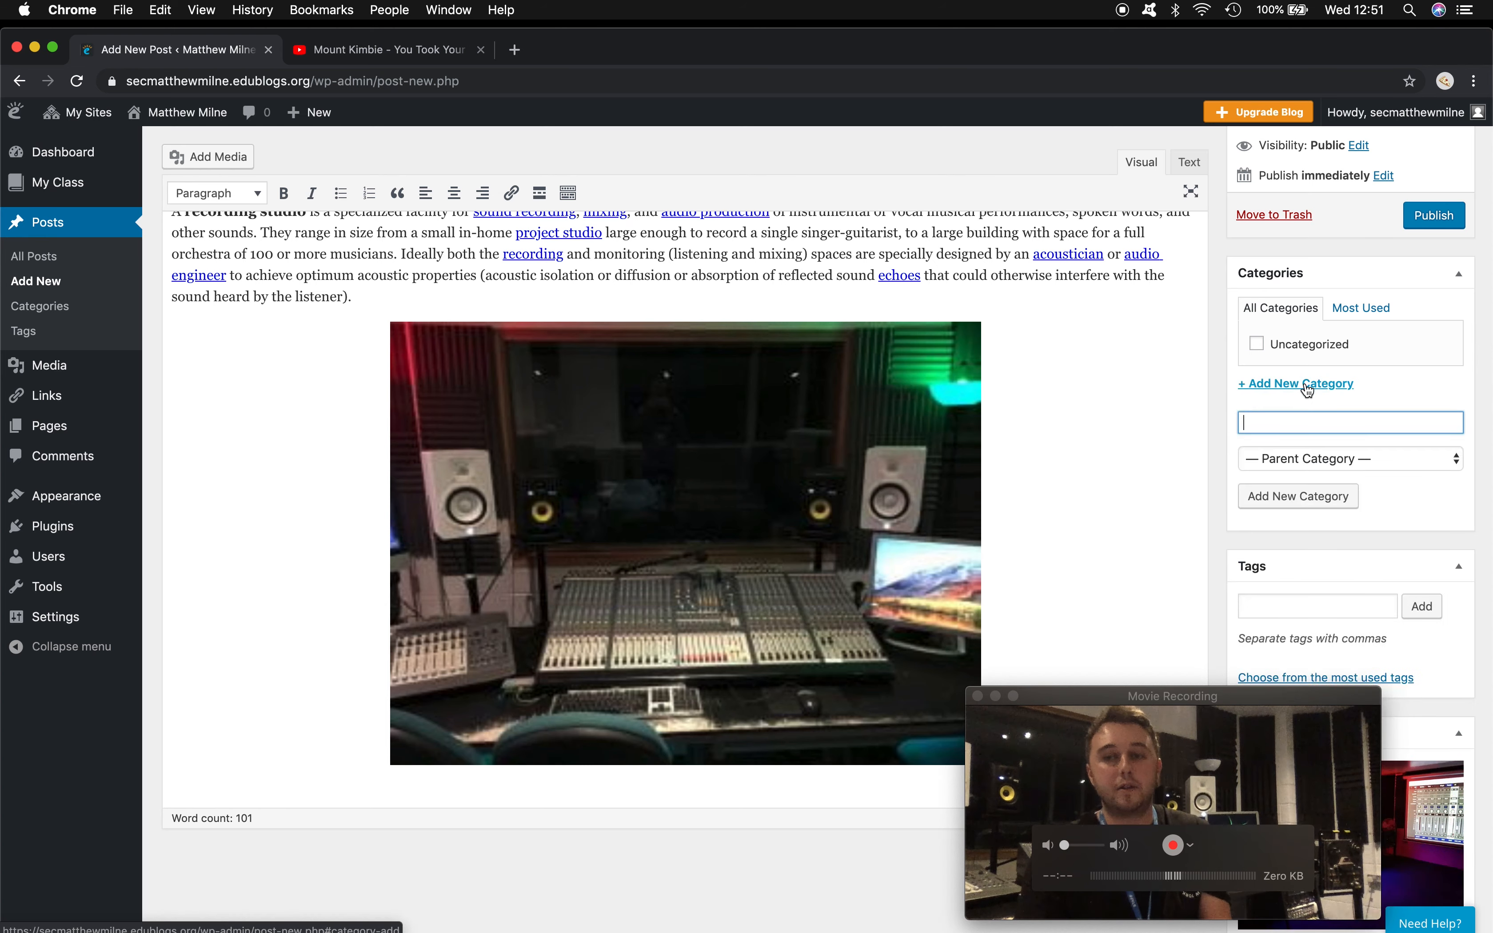
pyautogui.click(1263, 421)
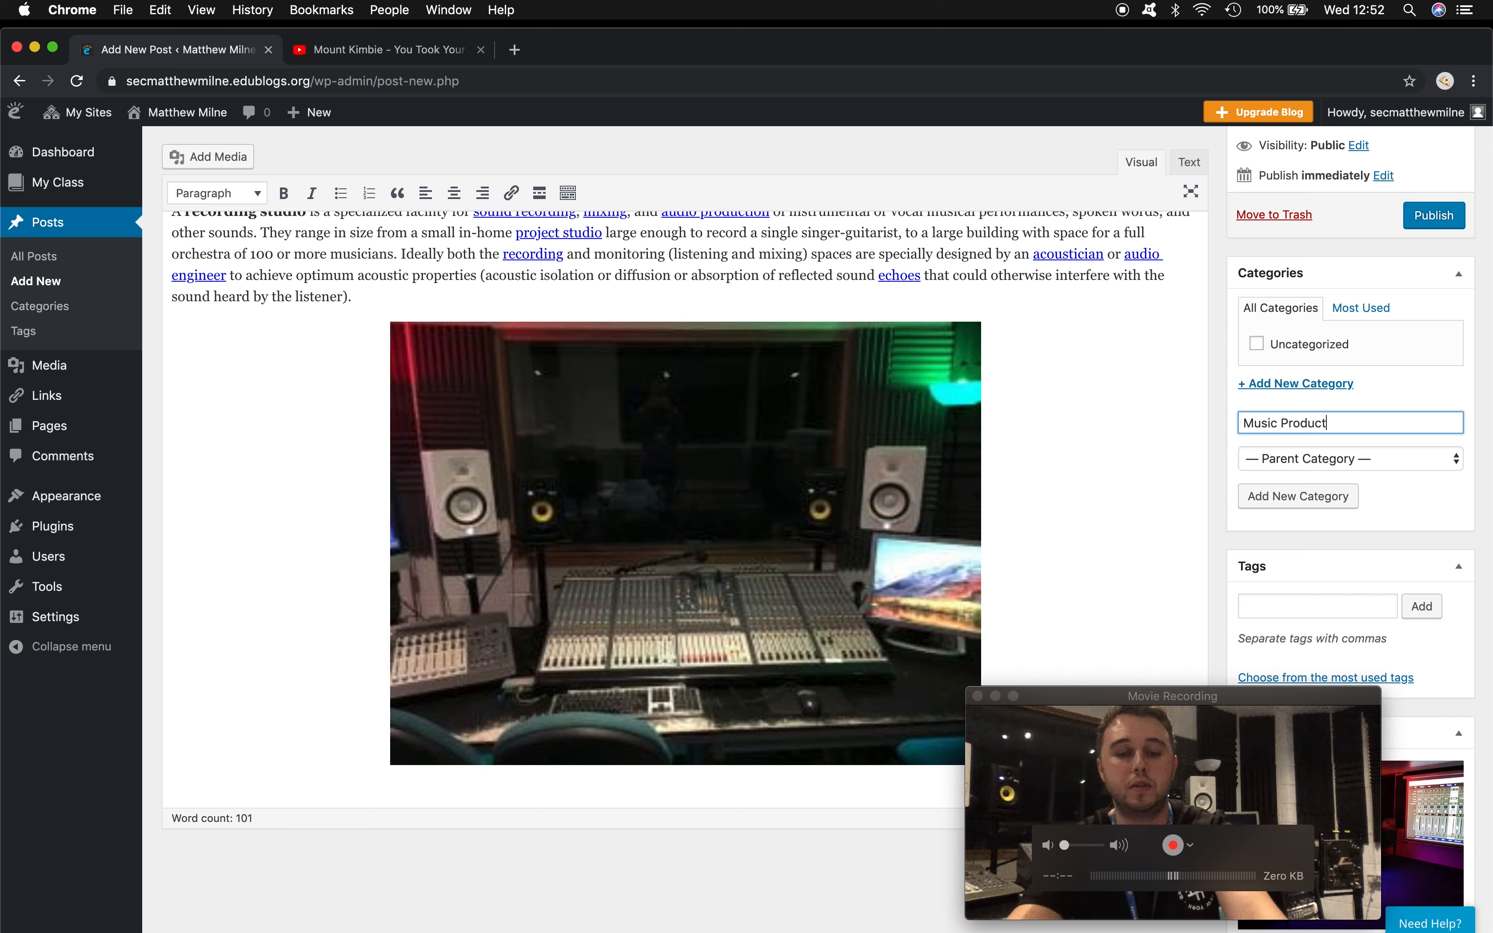
pyautogui.click(1296, 495)
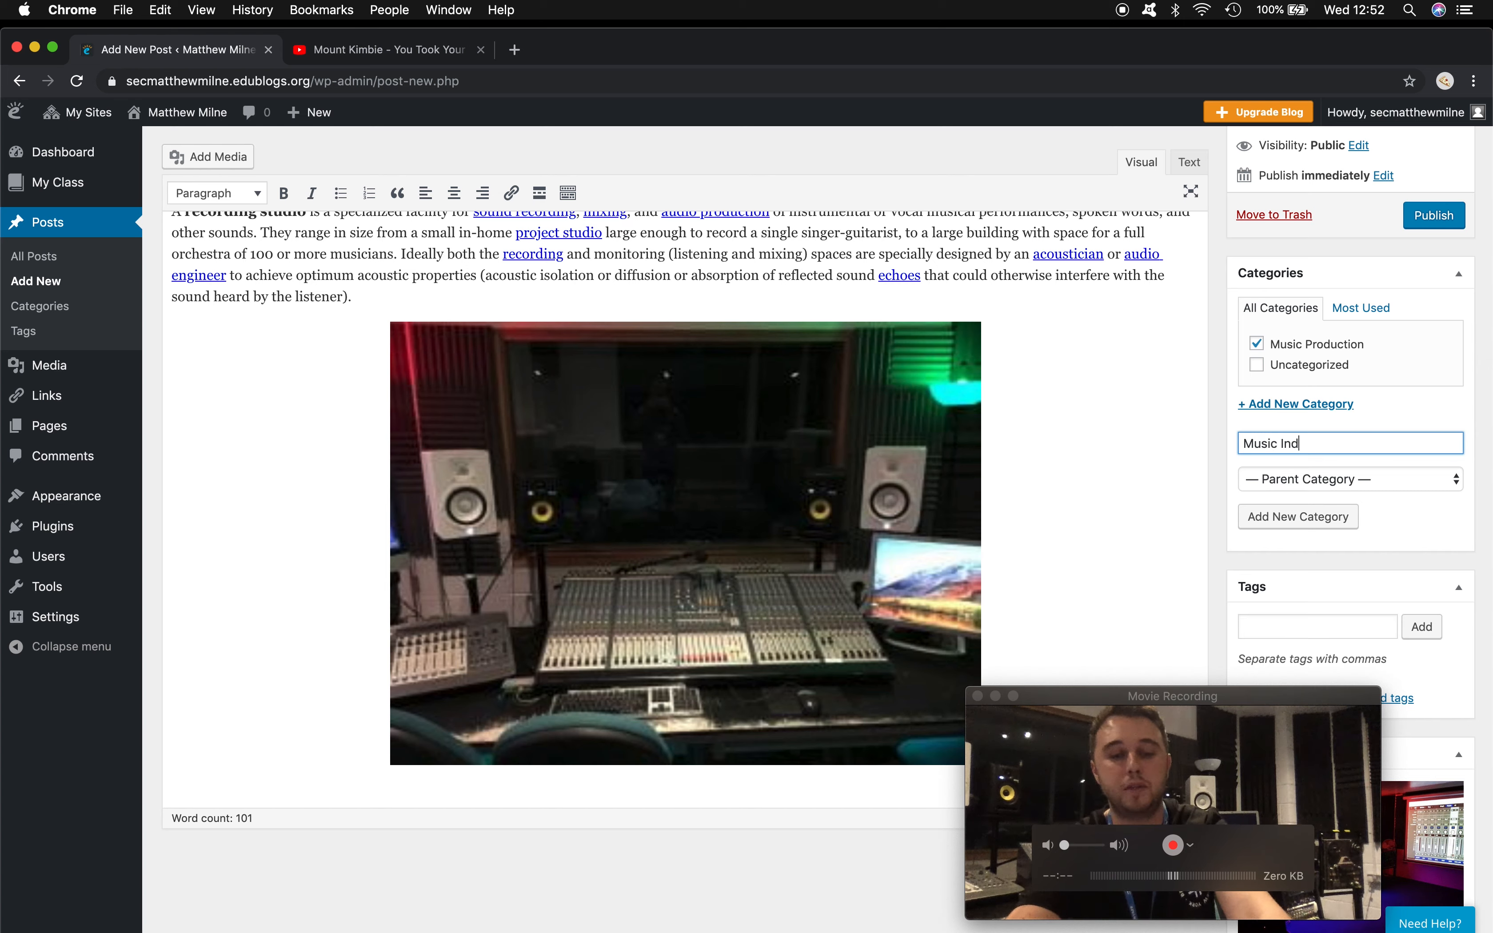
pyautogui.click(1314, 519)
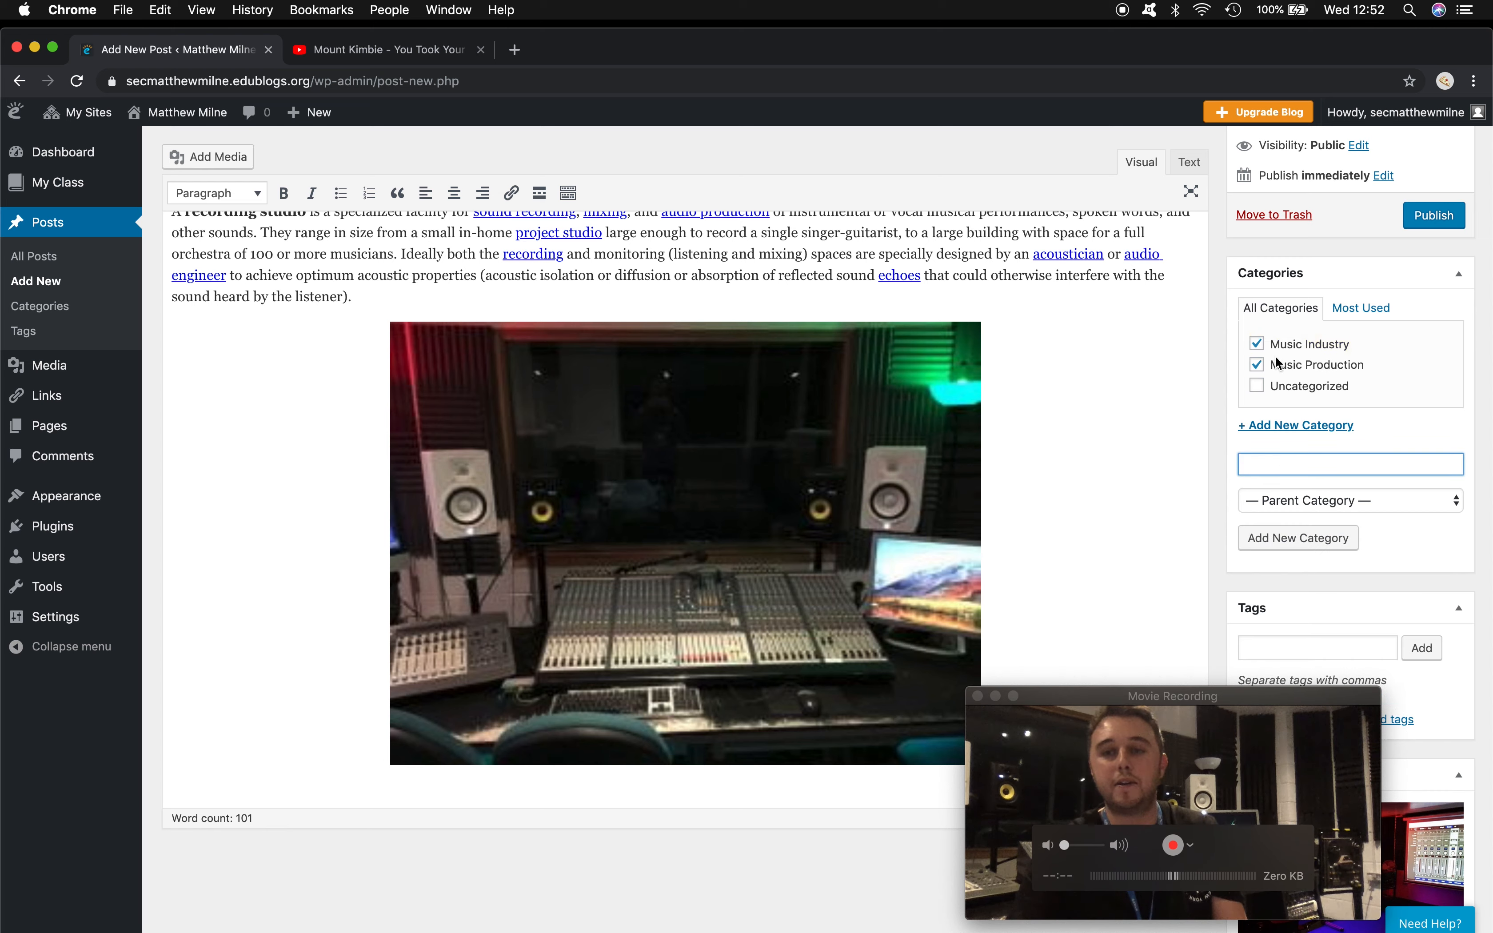
# - Leave only Music Production ticked as the post's category
pyautogui.click(1257, 370)
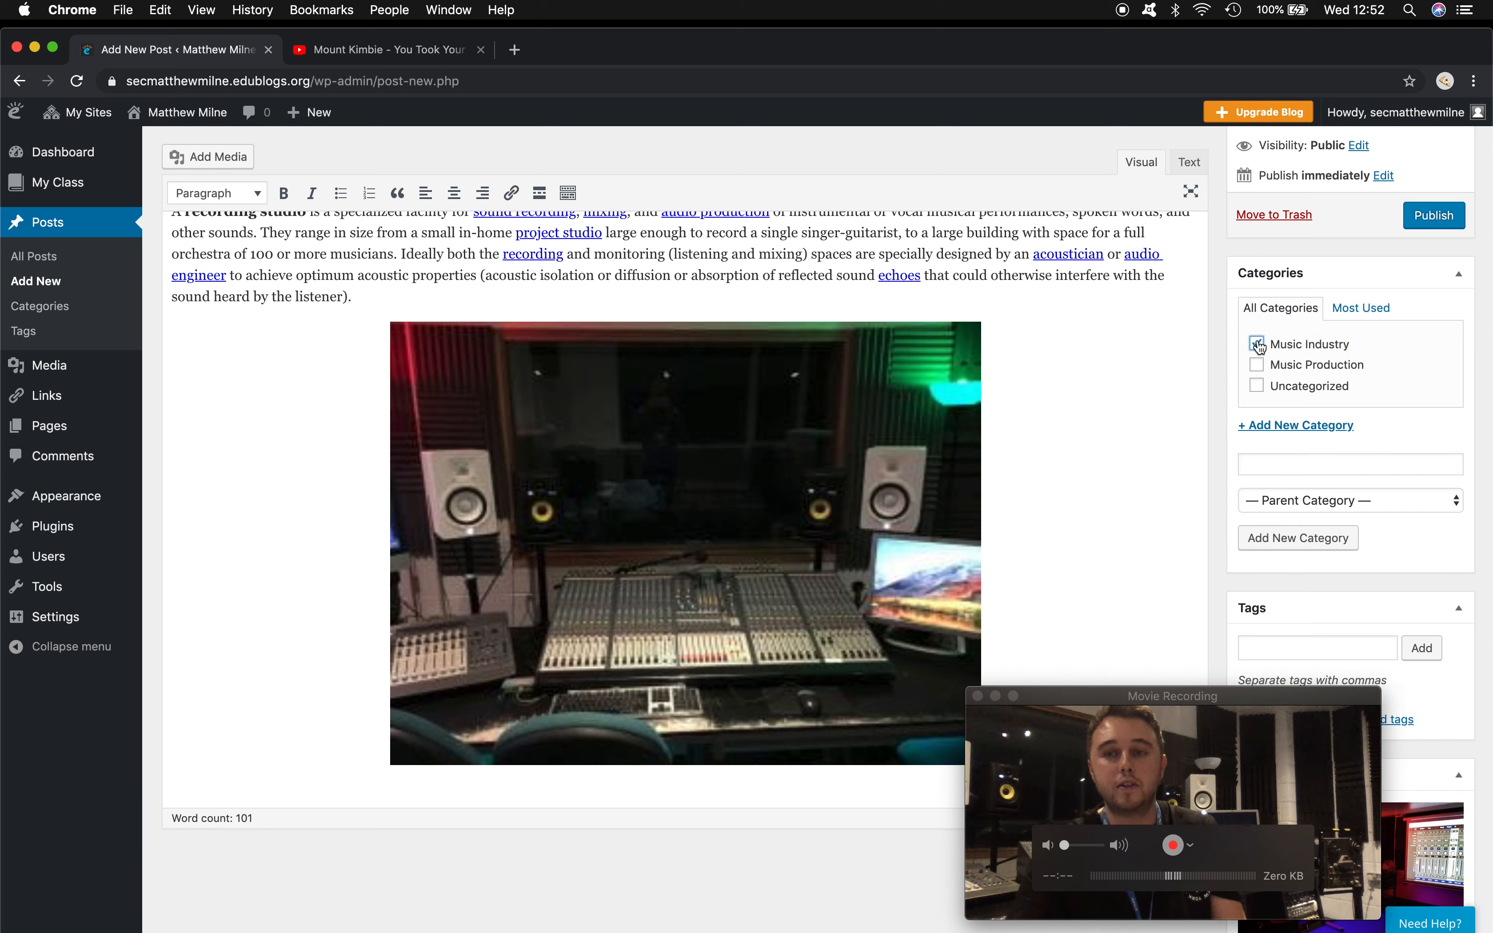
pyautogui.click(1258, 368)
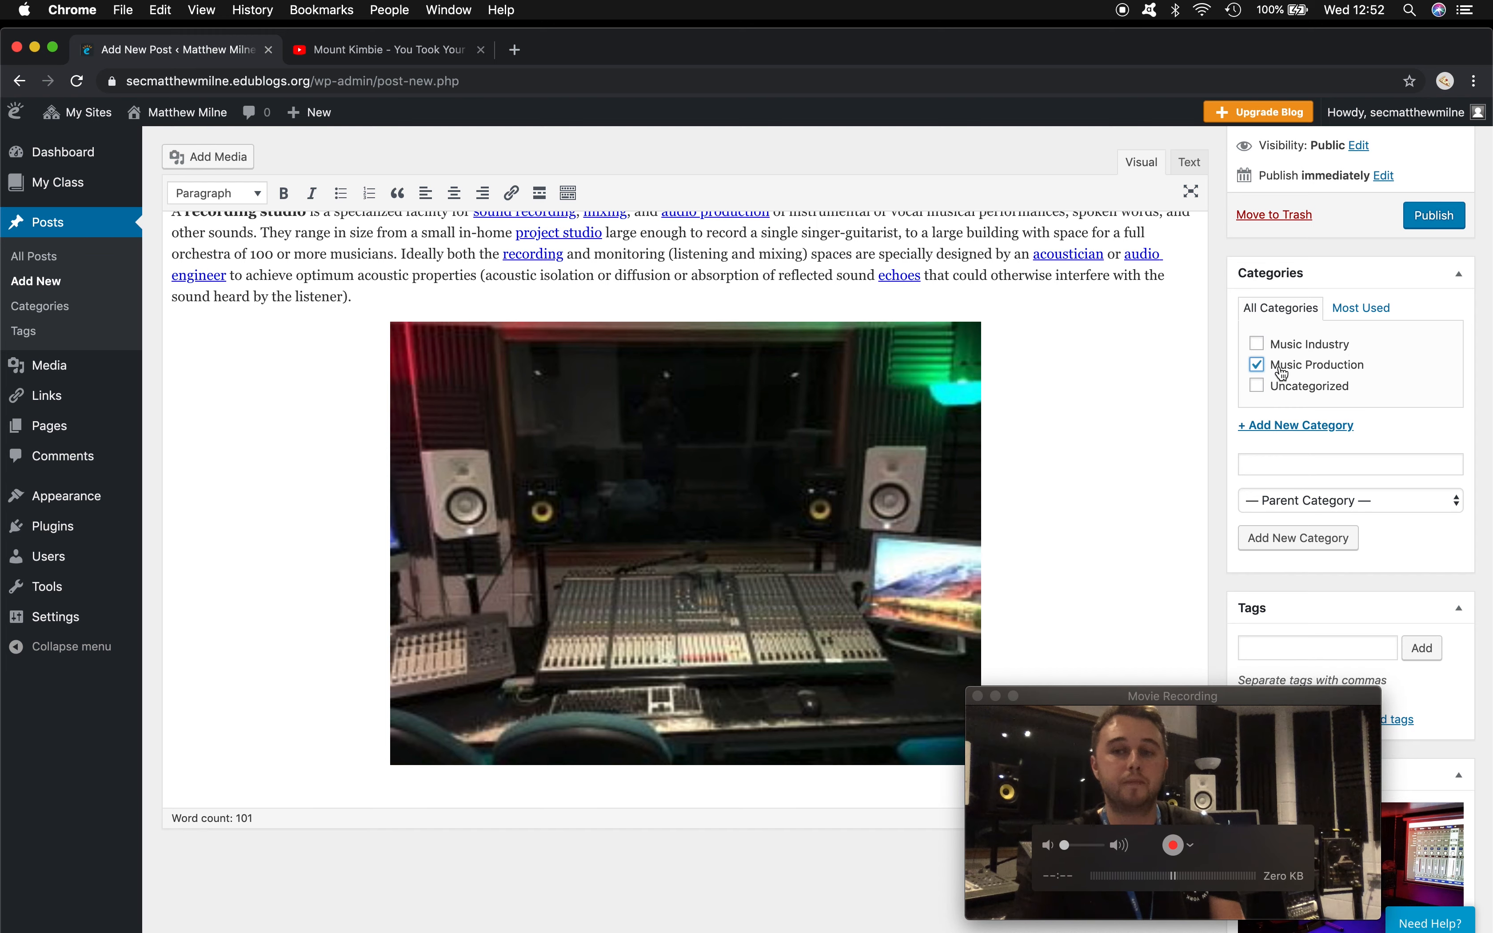
pyautogui.scroll(3, 1220, 361)
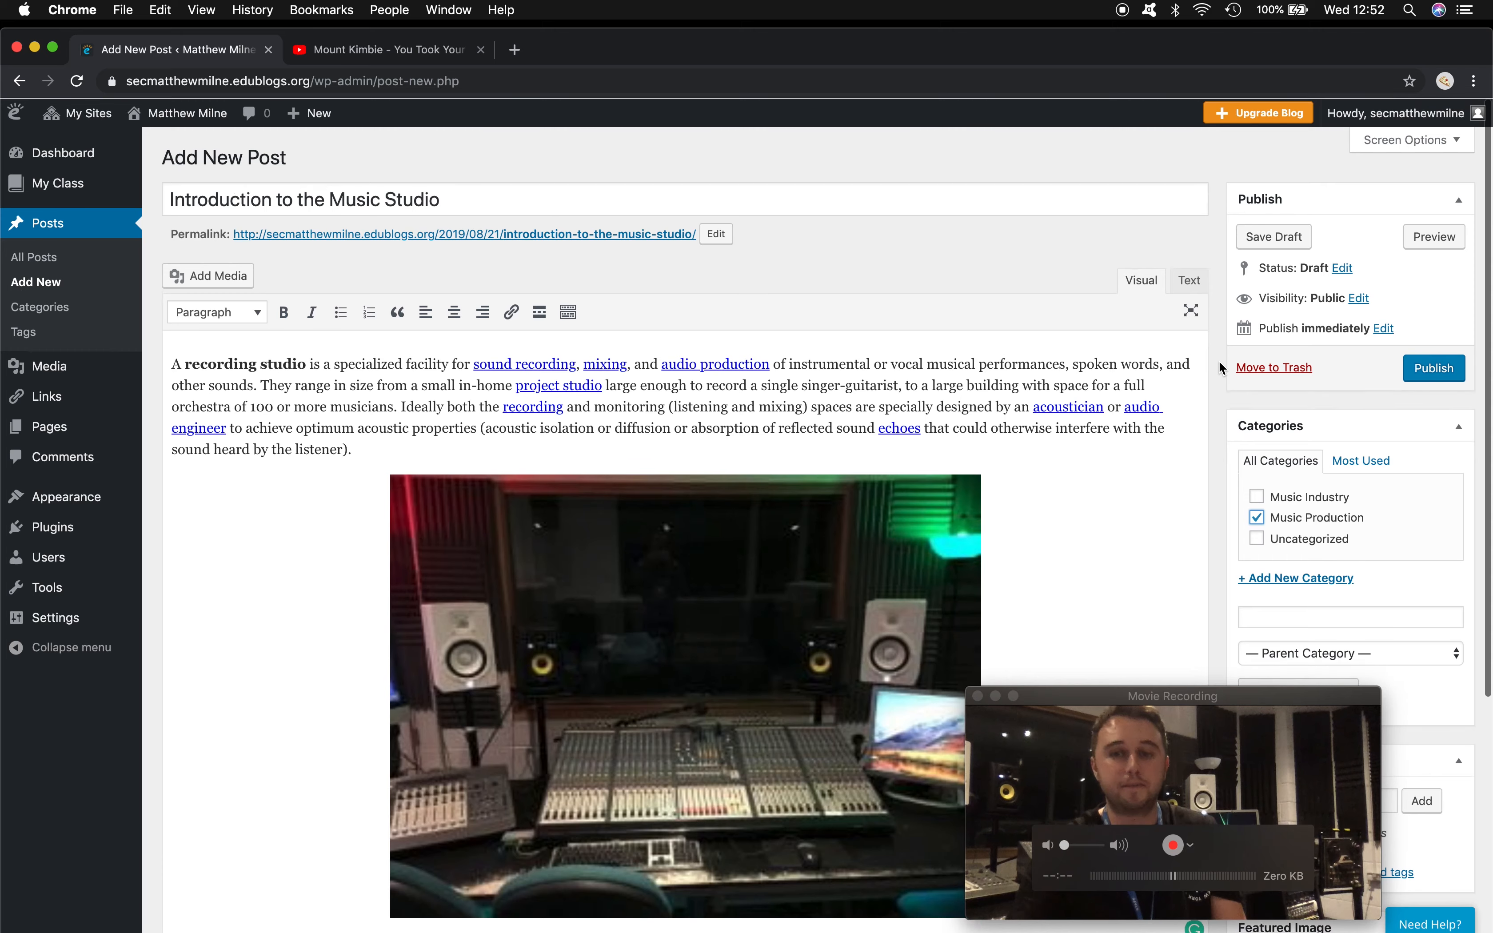
# - Publish the Introduction to the Music Studio post
pyautogui.click(1431, 369)
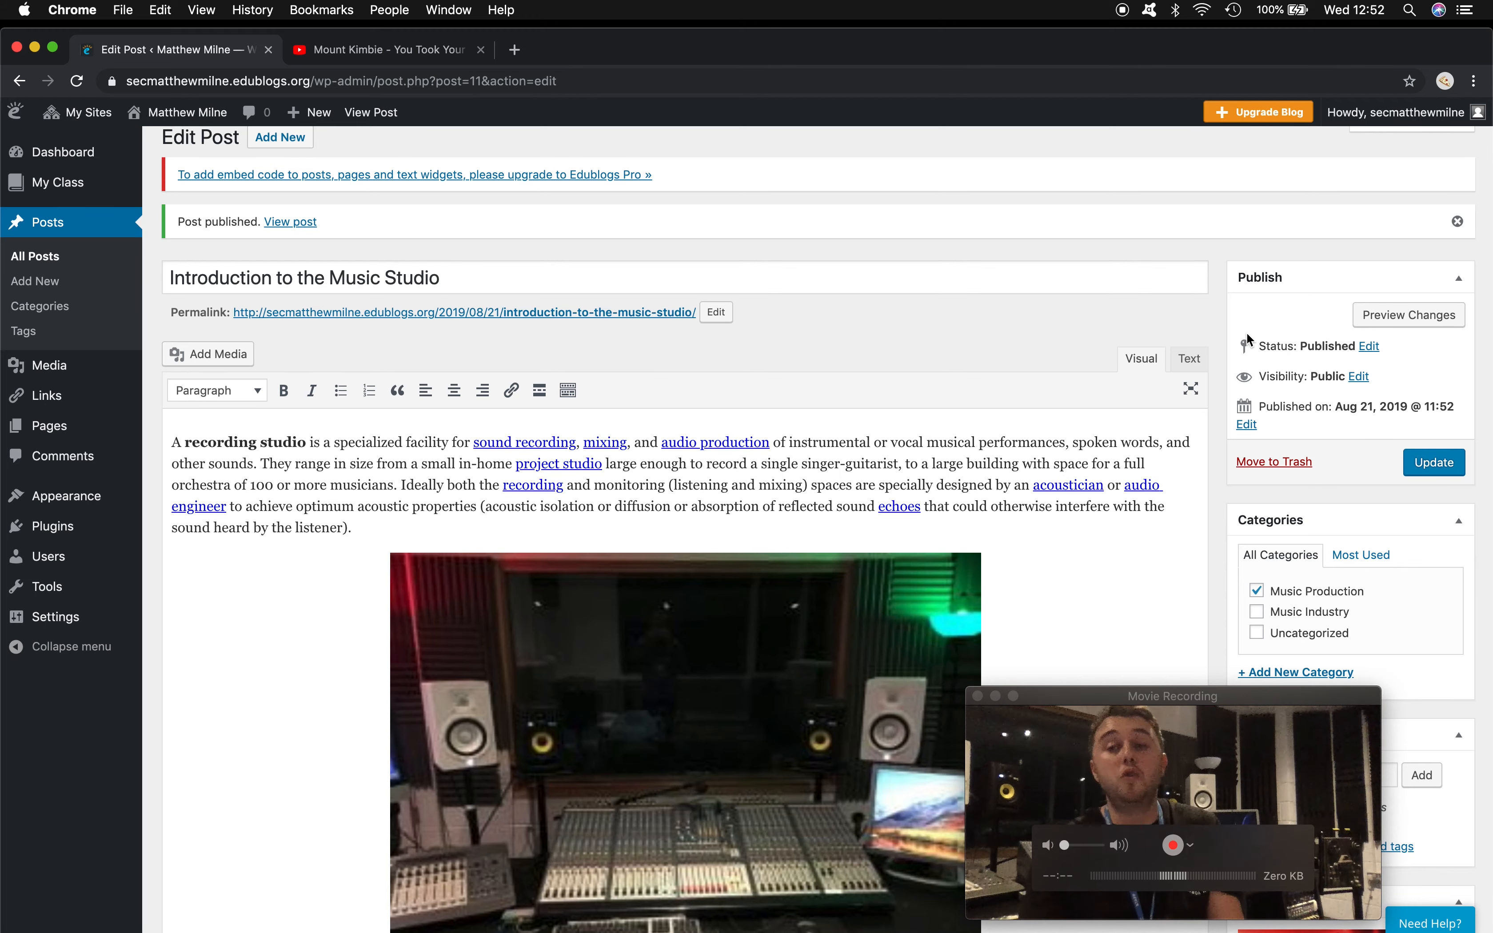
pyautogui.scroll(1, 1248, 338)
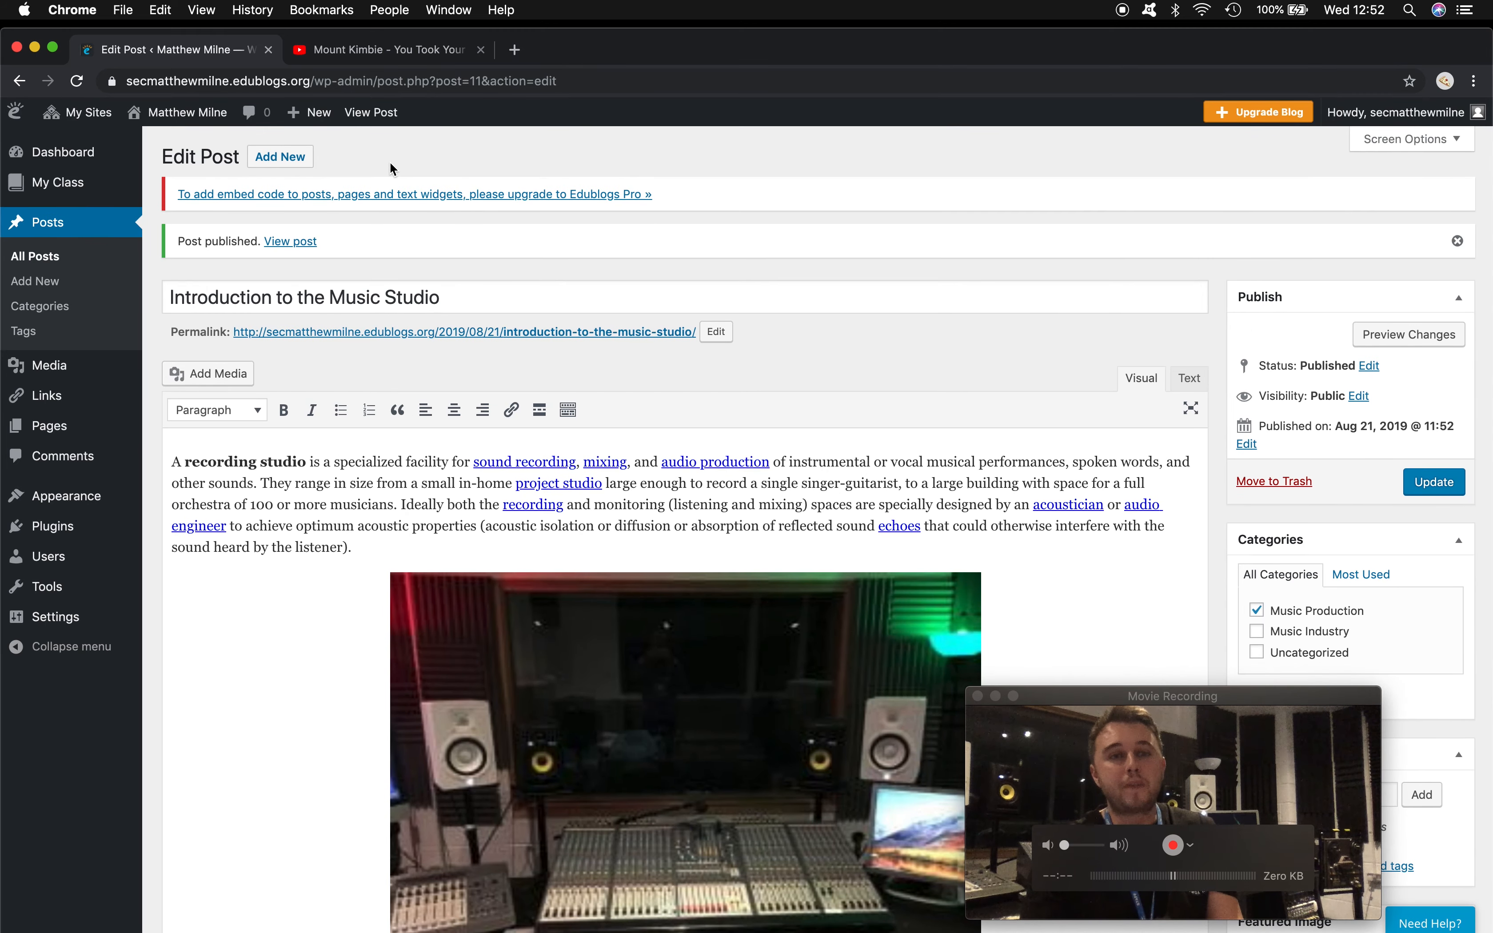
pyautogui.rightClick(426, 338)
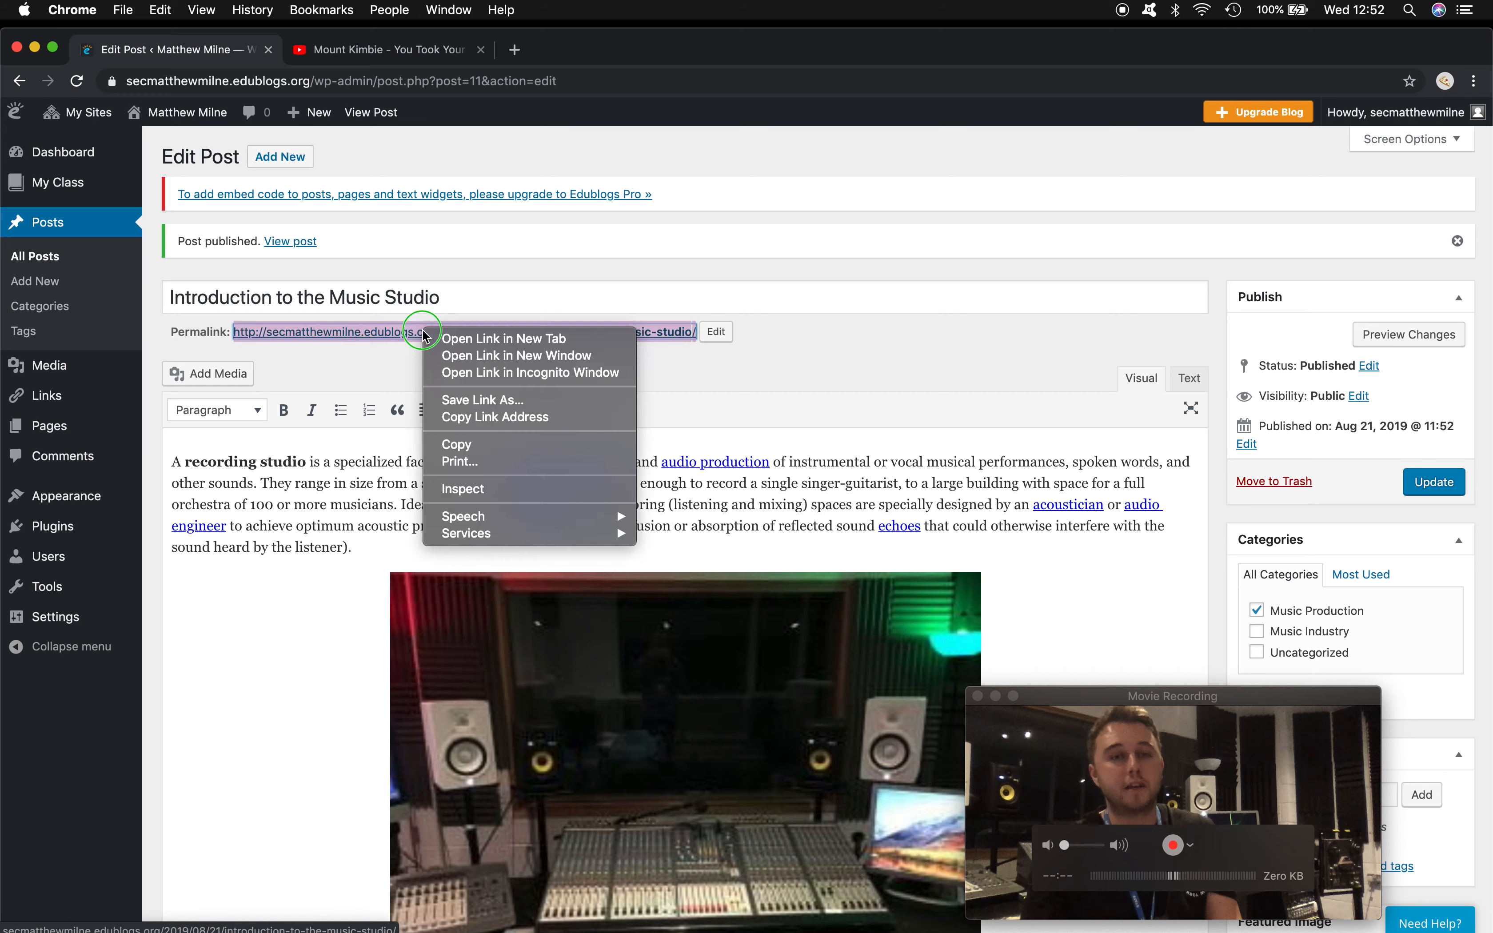
pyautogui.click(468, 413)
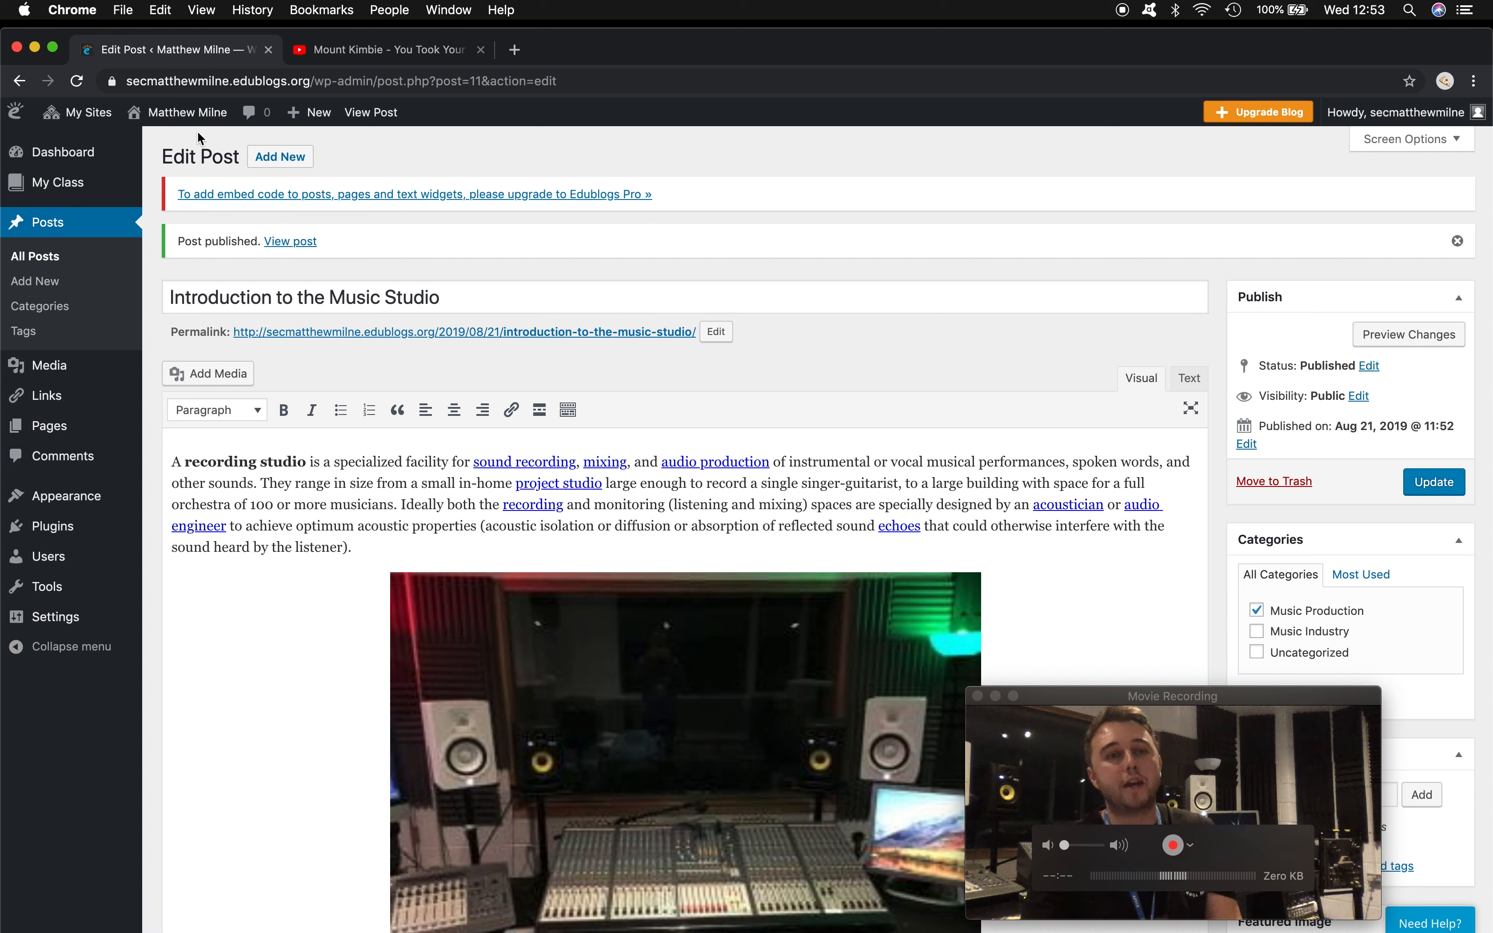
# - Open the live portfolio site from the admin bar's Visit Site link in a new tab
pyautogui.moveTo(186, 121)
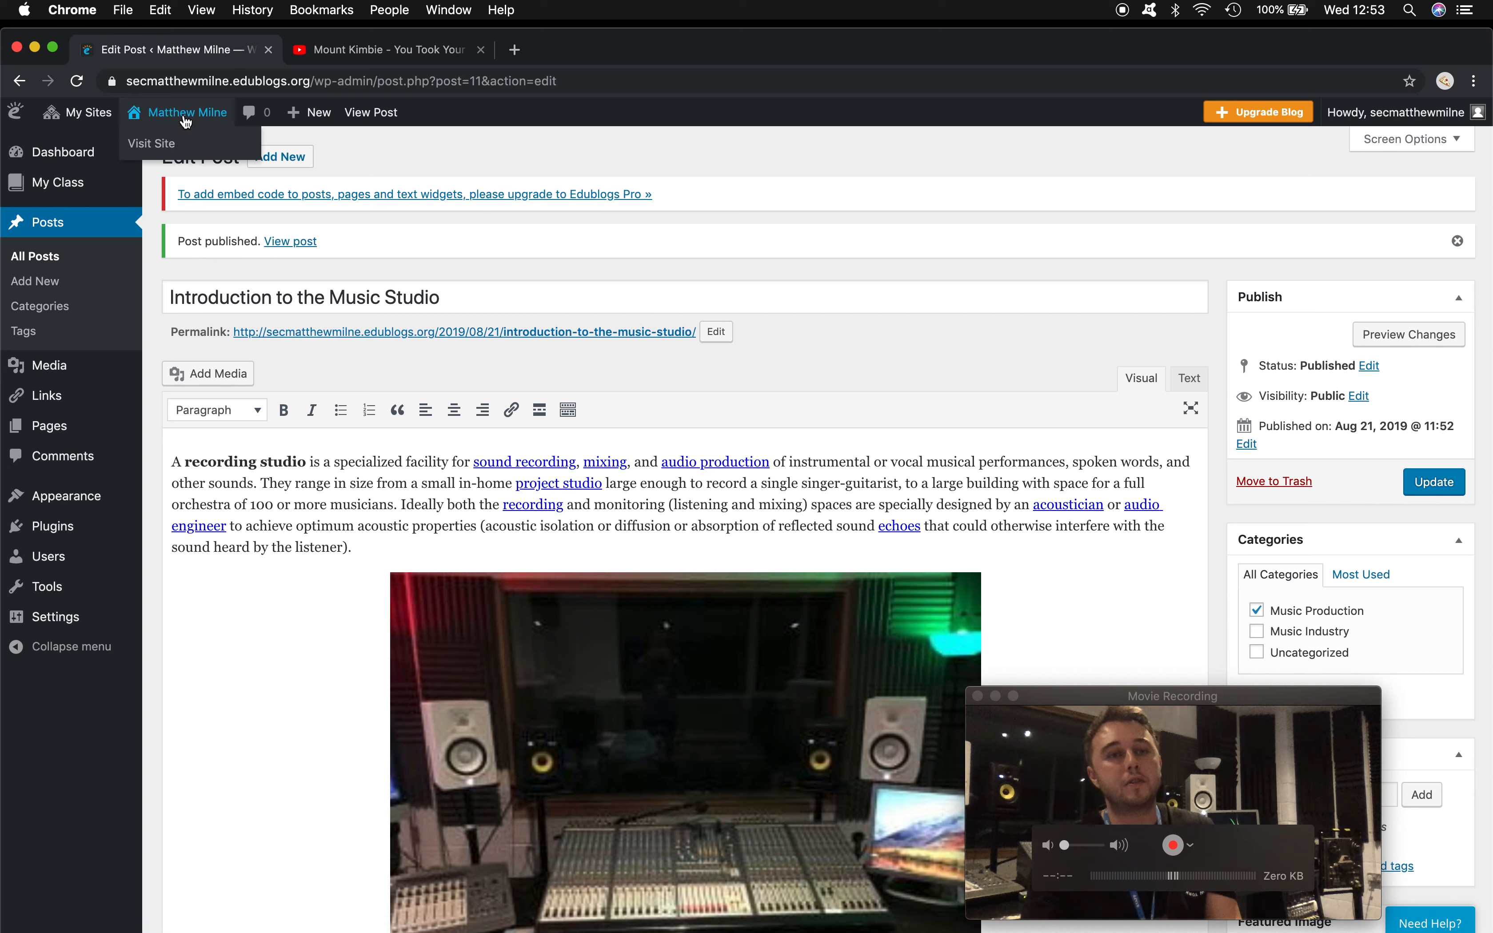
pyautogui.rightClick(158, 151)
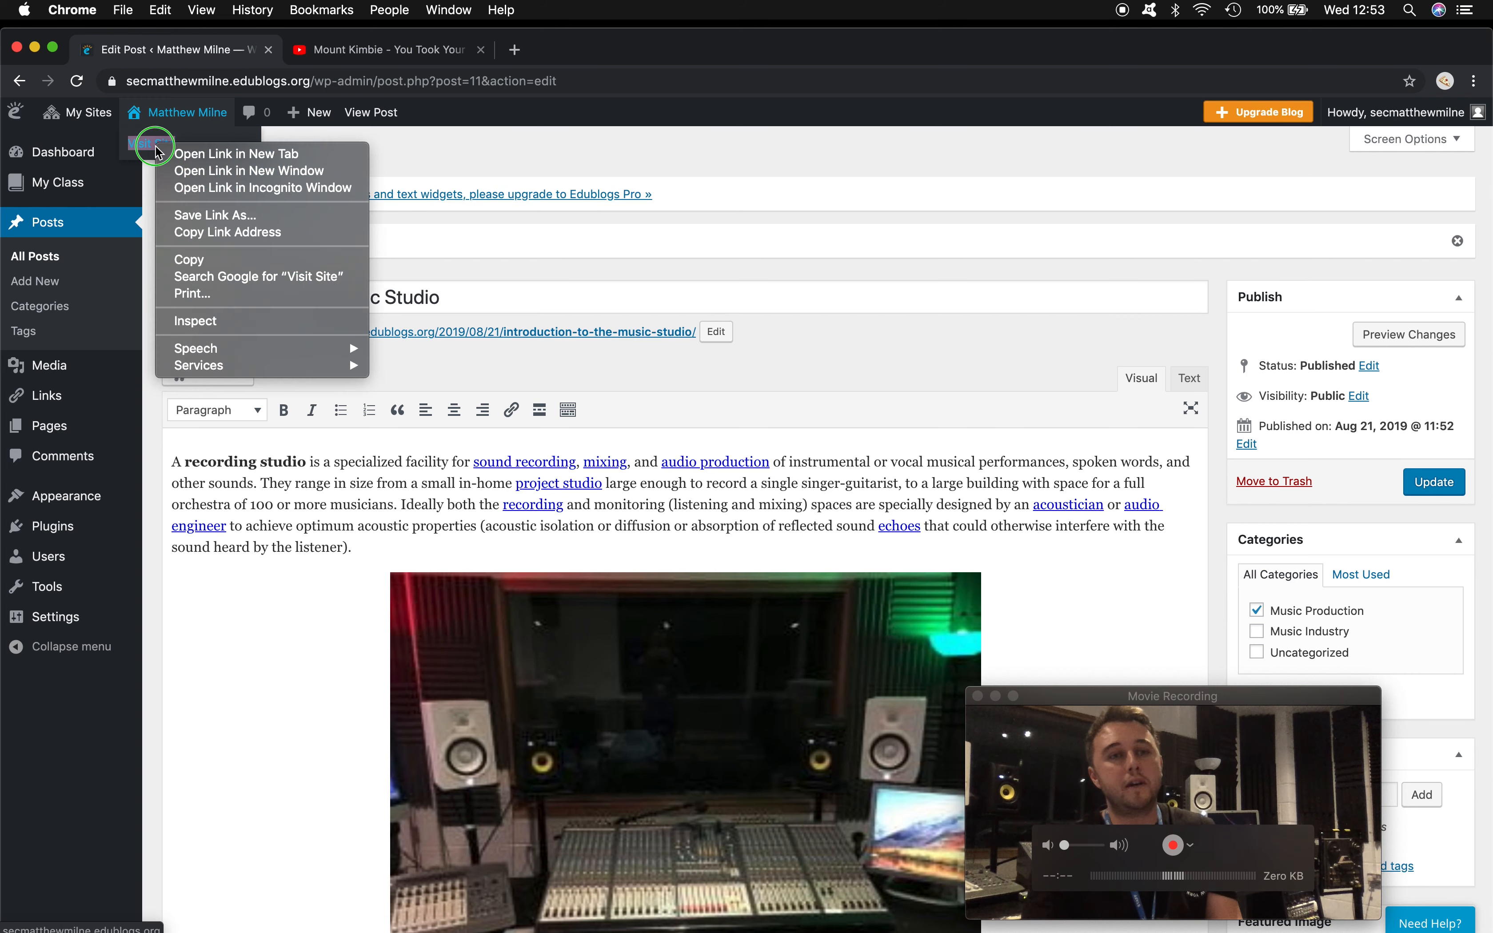
pyautogui.click(197, 153)
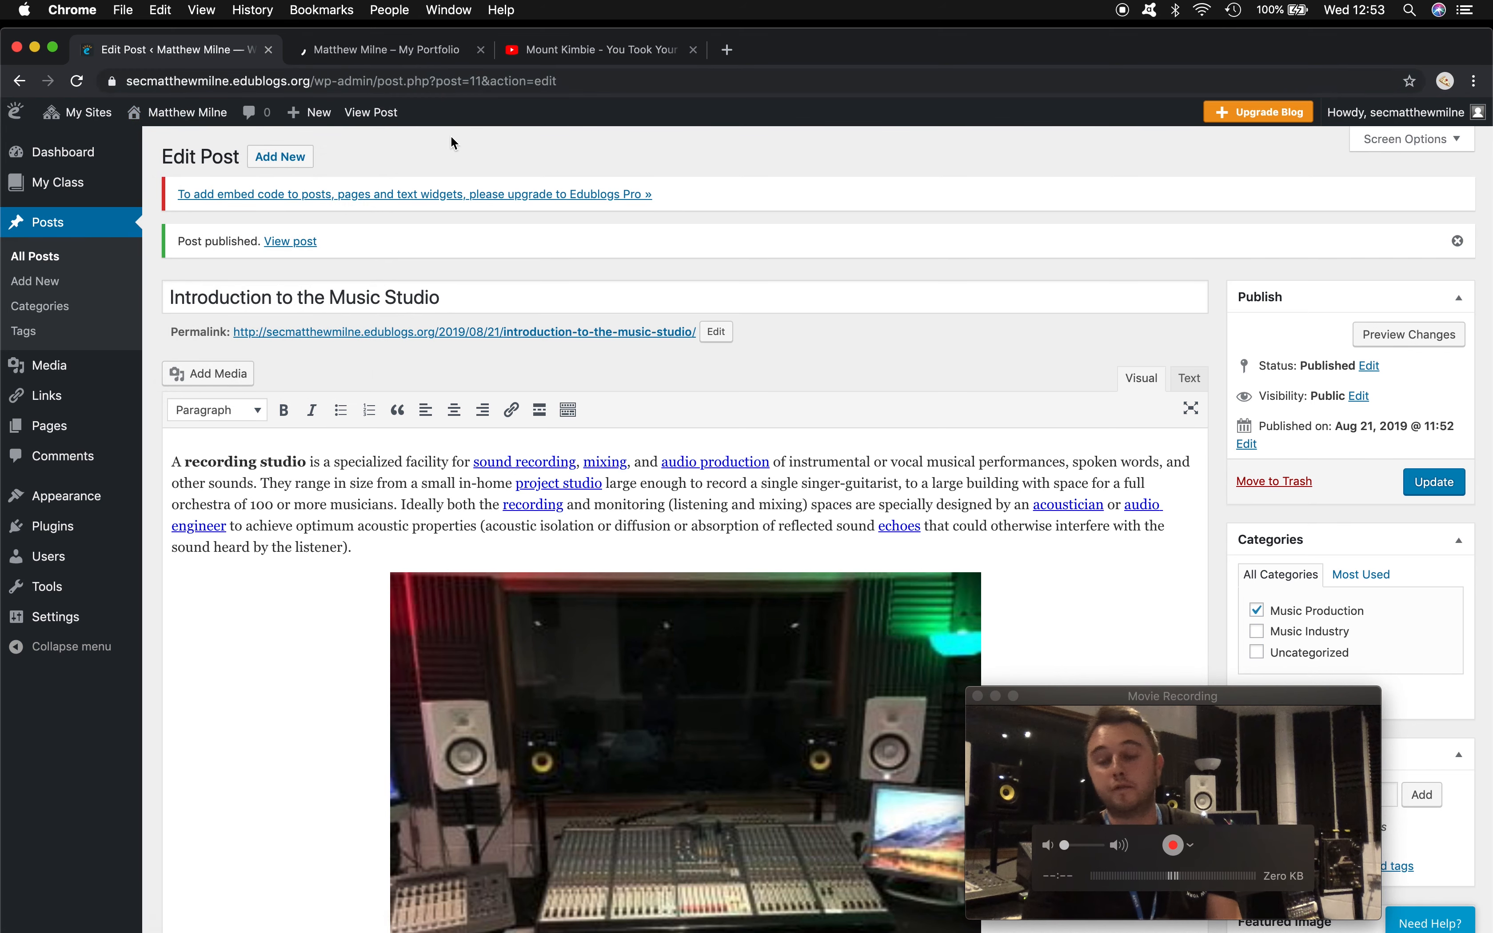
# - On the live portfolio tab, open the Introduction to the Music Studio post and review its photo
pyautogui.click(390, 54)
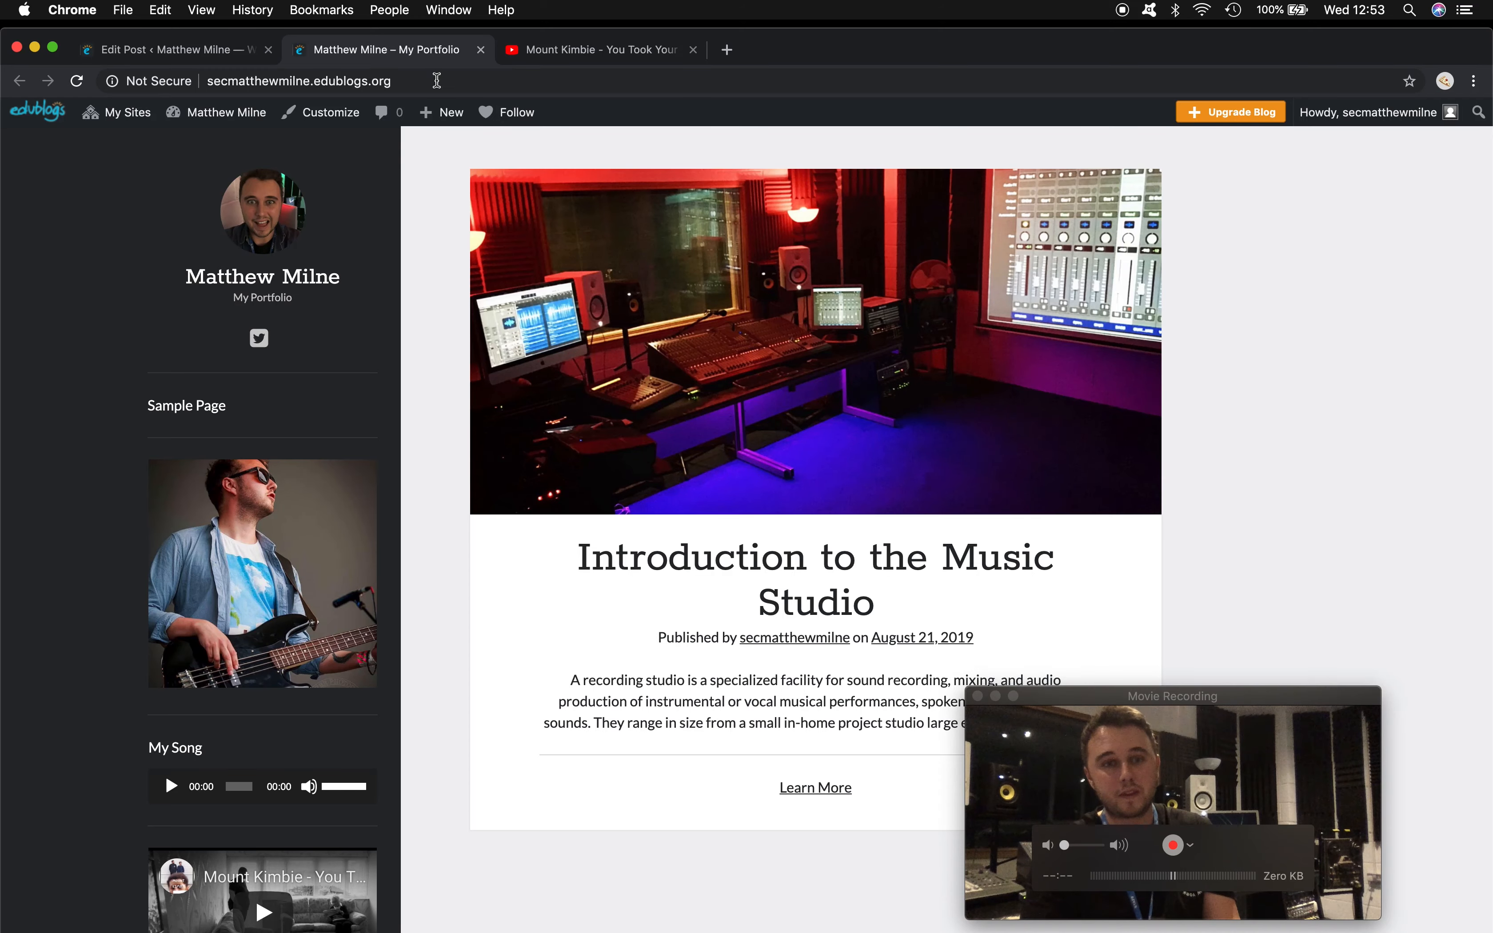
pyautogui.scroll(-3, 438, 372)
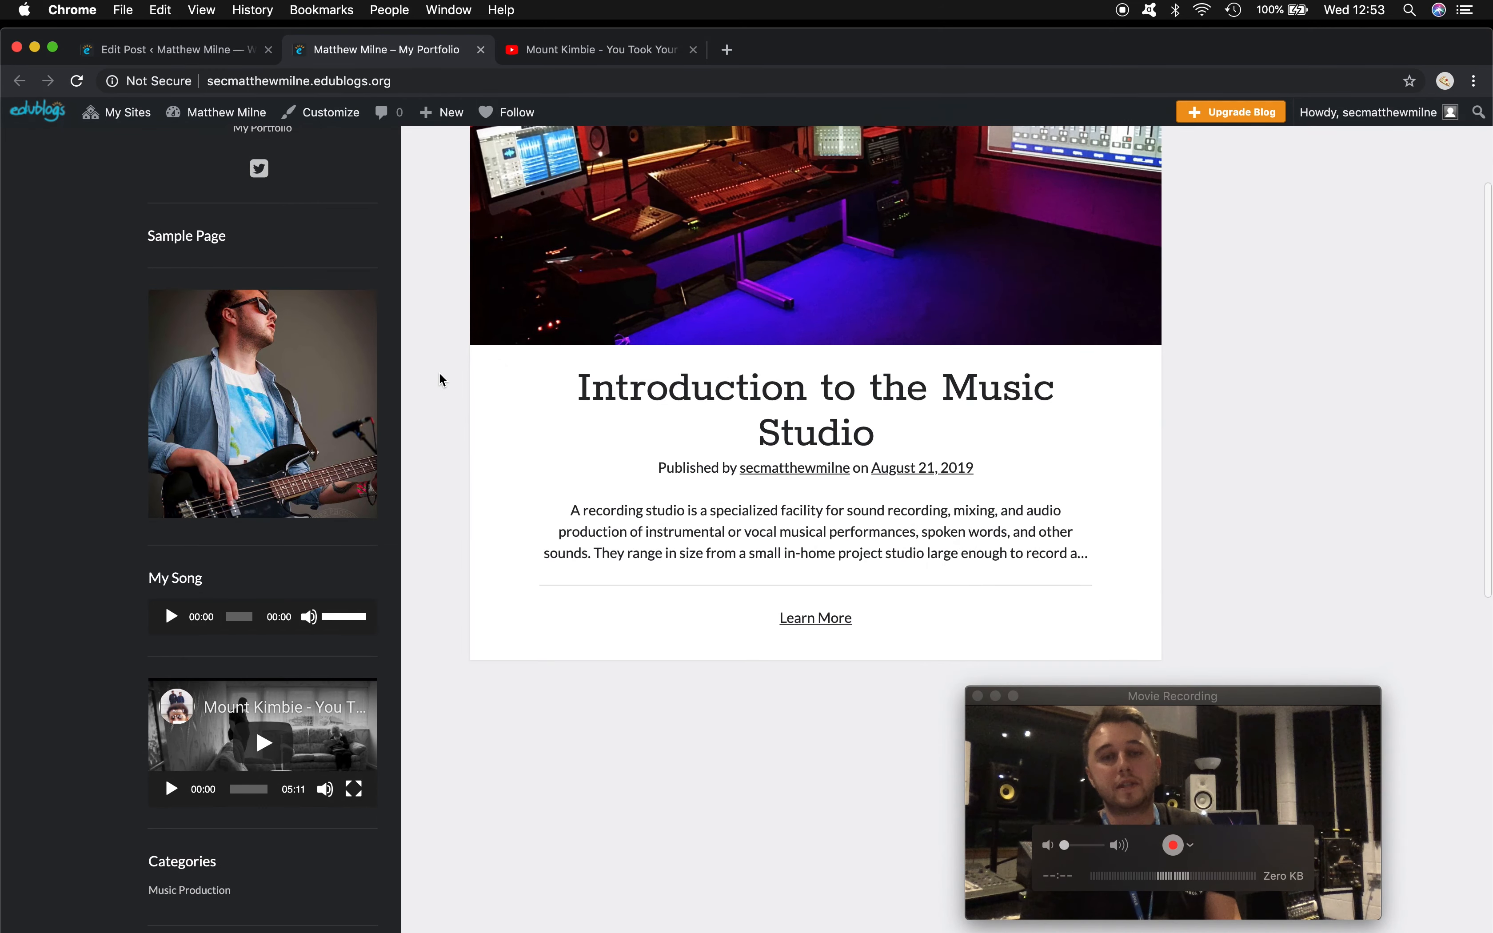
pyautogui.scroll(3, 439, 372)
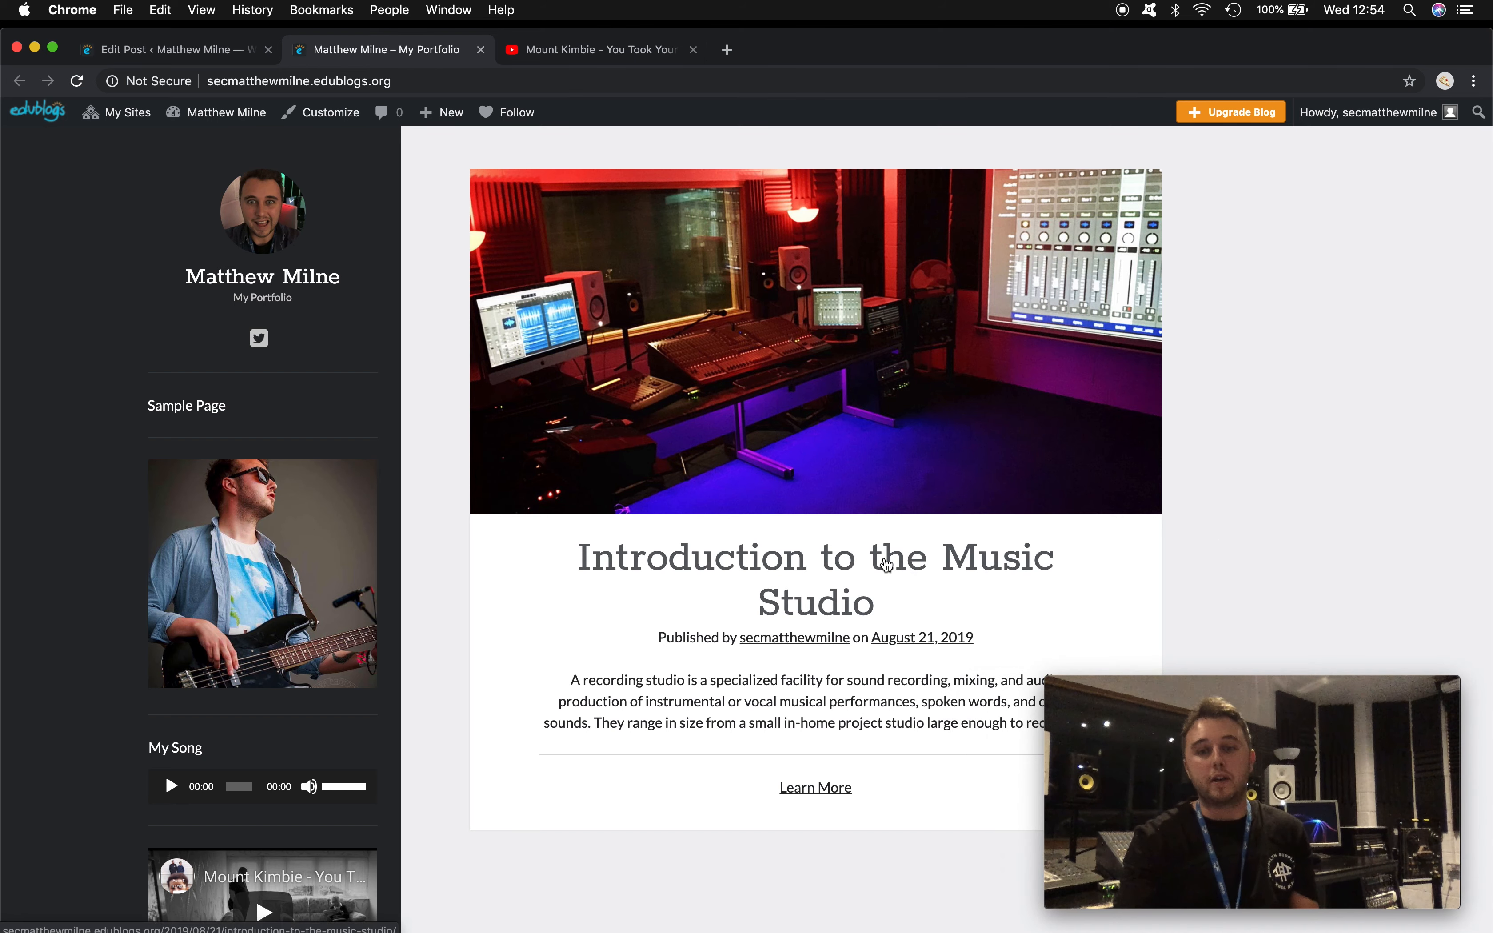
pyautogui.click(886, 564)
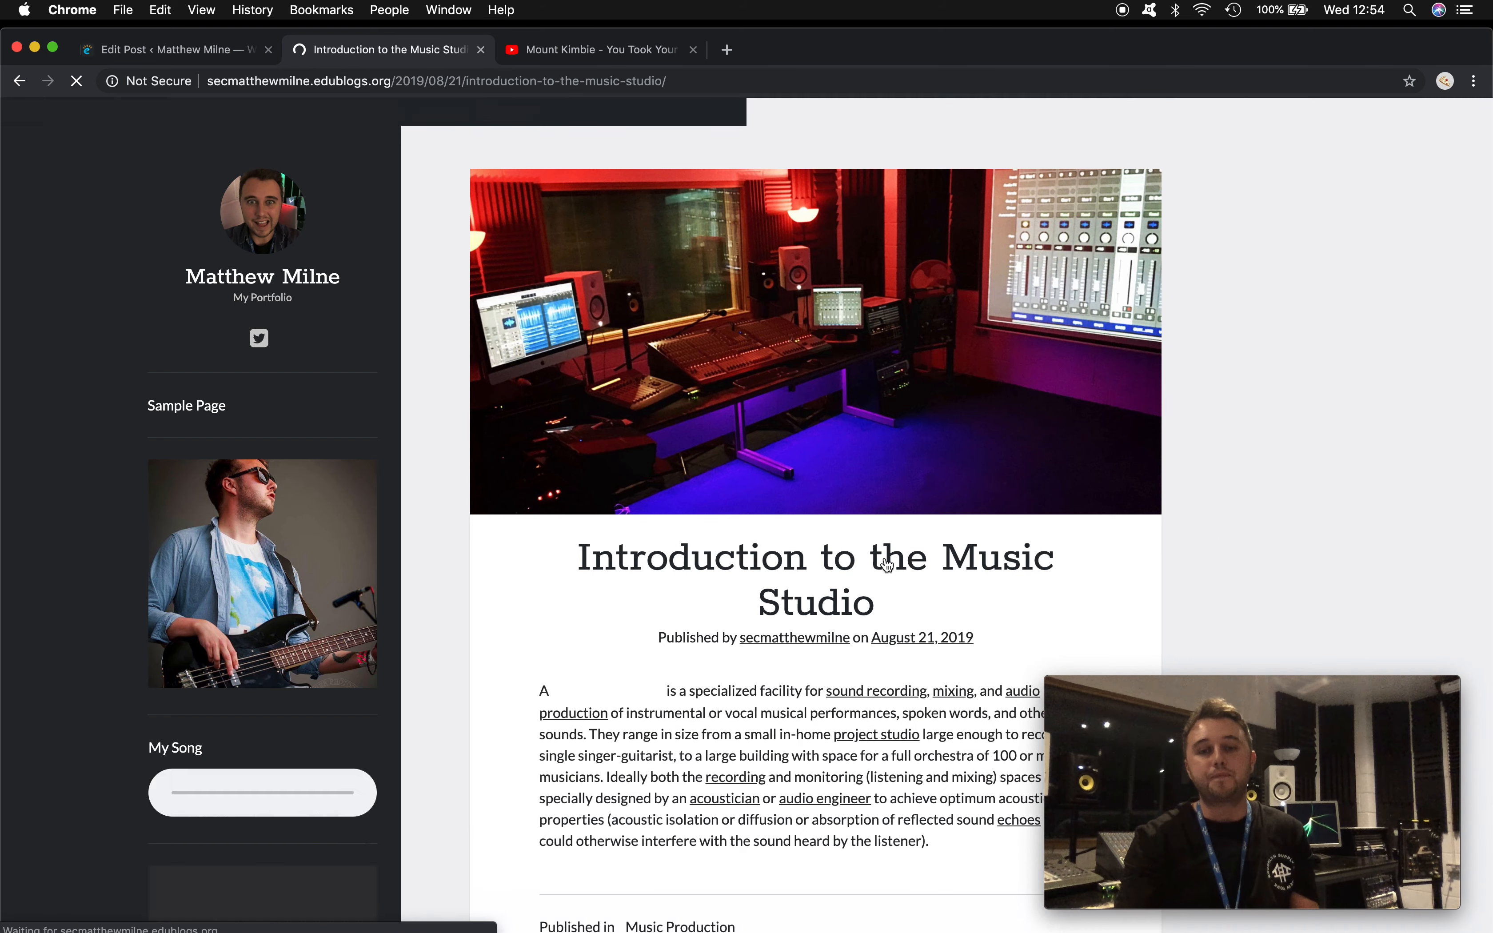
pyautogui.scroll(-8, 887, 565)
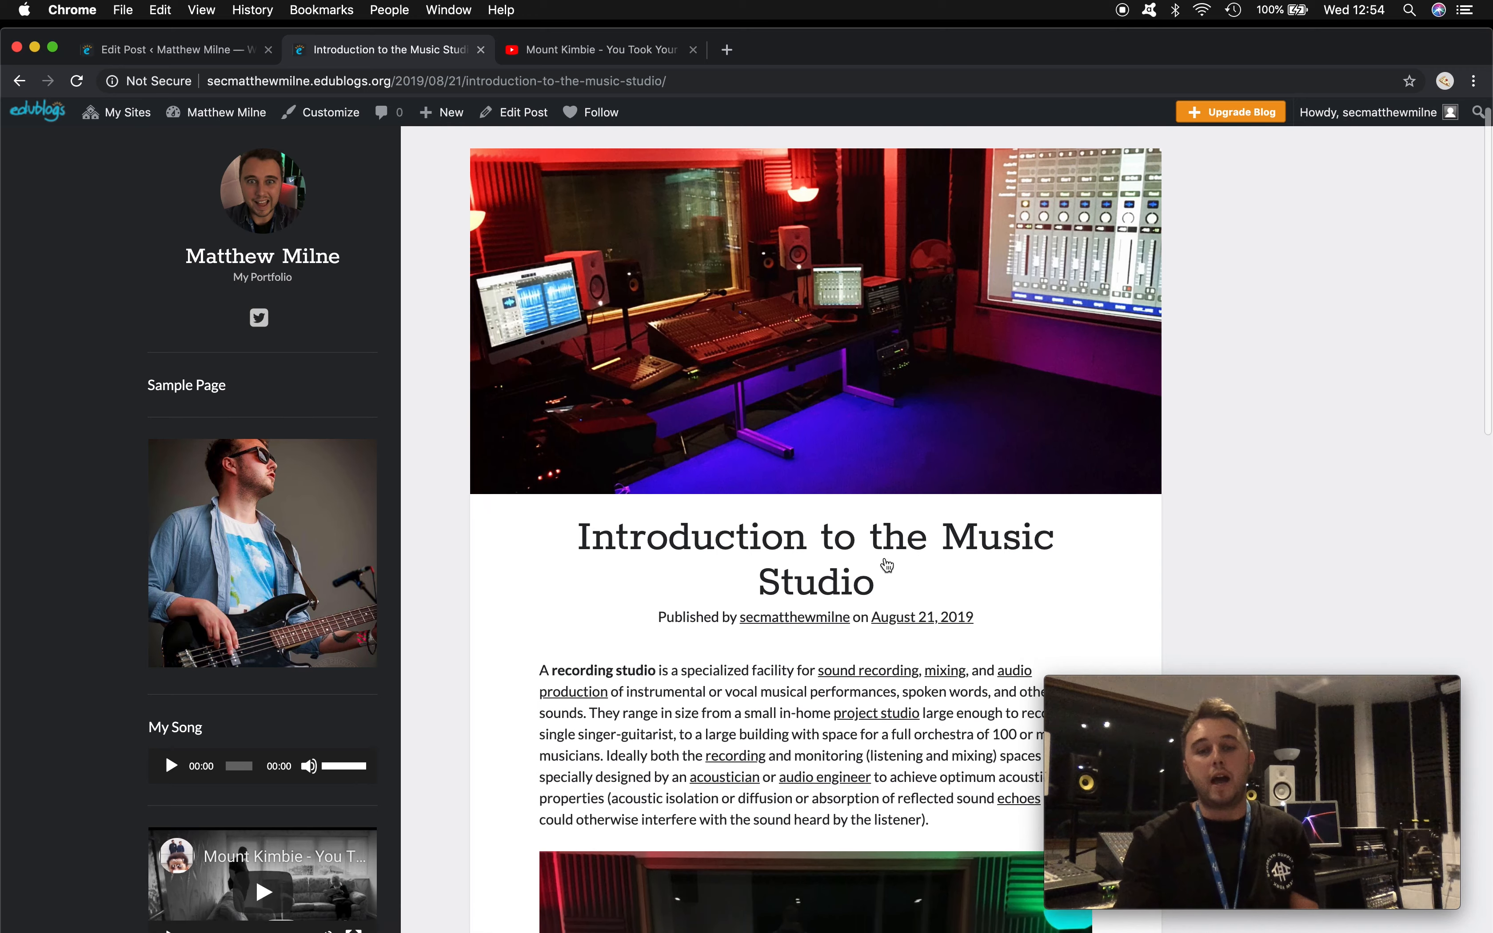
pyautogui.scroll(2, 886, 565)
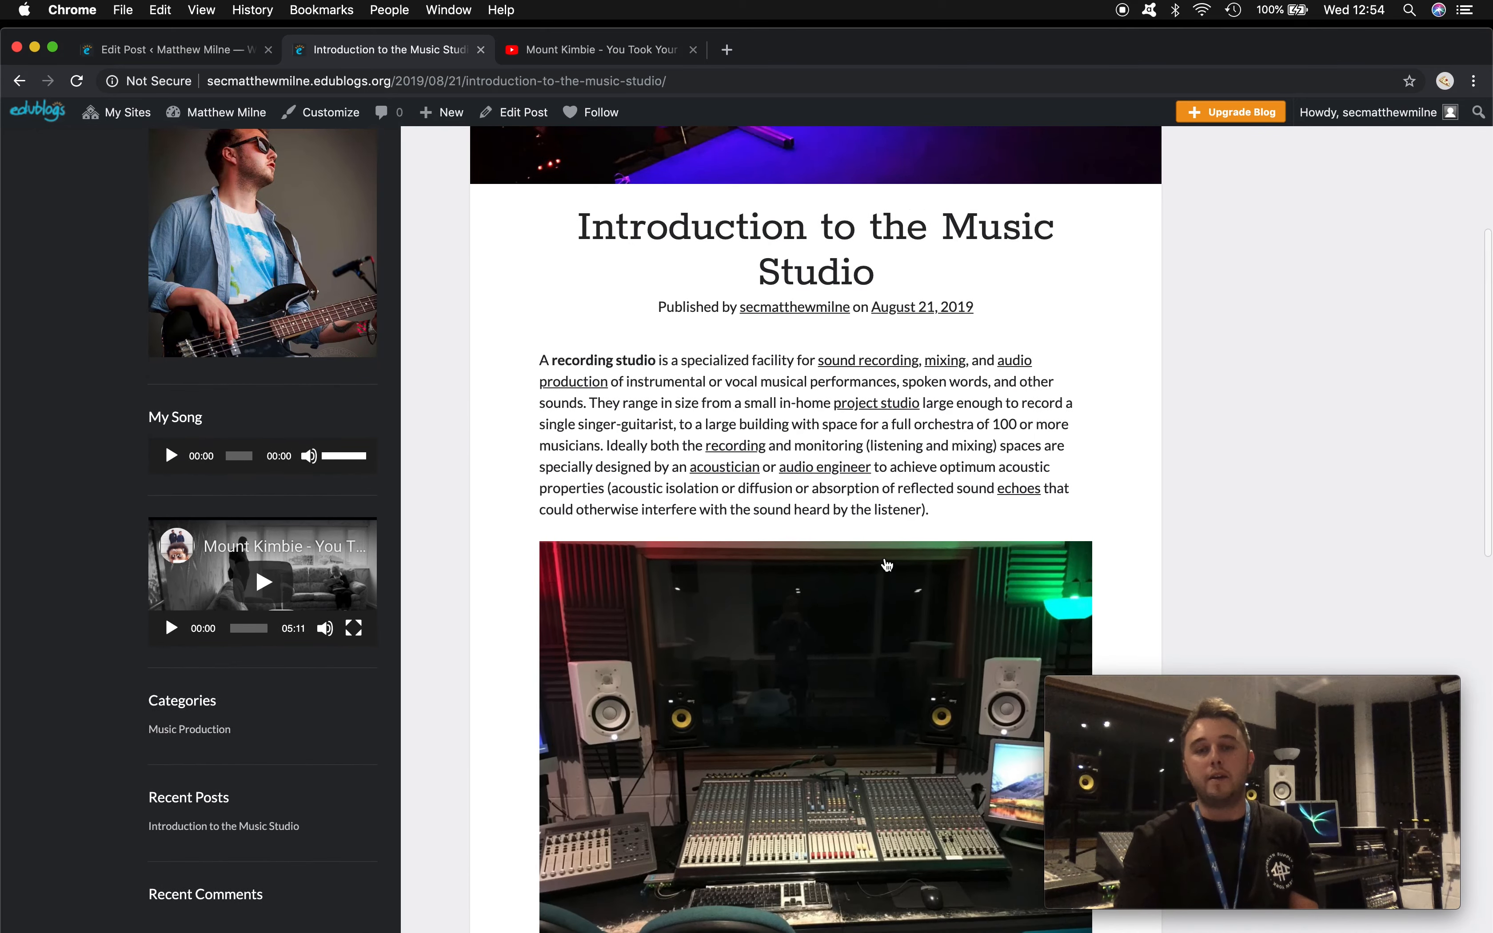
pyautogui.scroll(5, 784, 408)
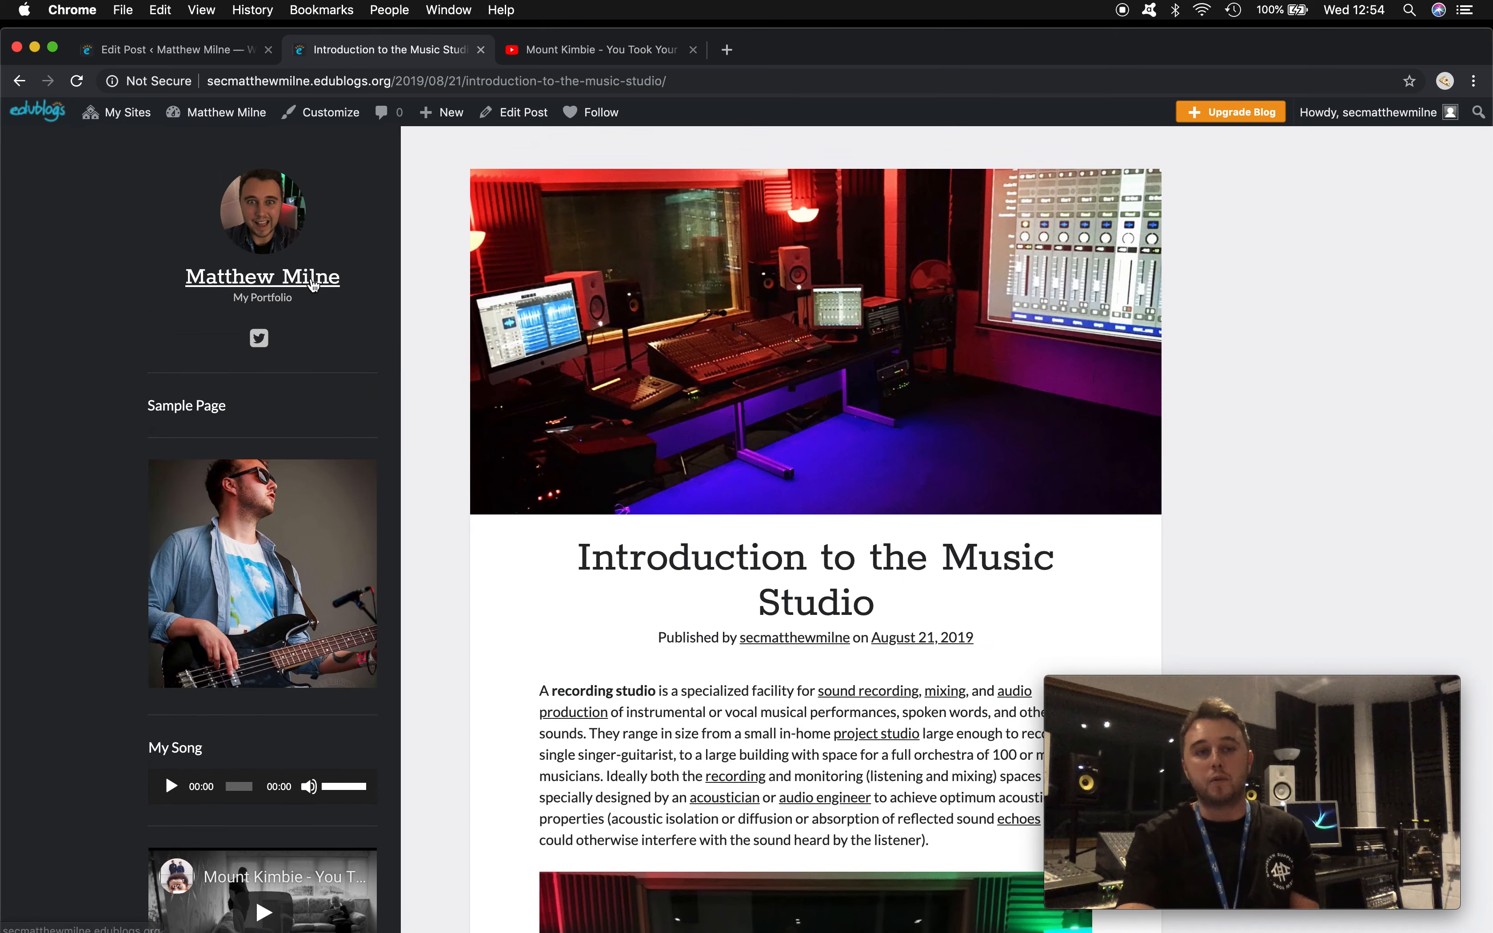
# - Return to the blog home page and open the Music Production category archive from the sidebar
pyautogui.click(319, 279)
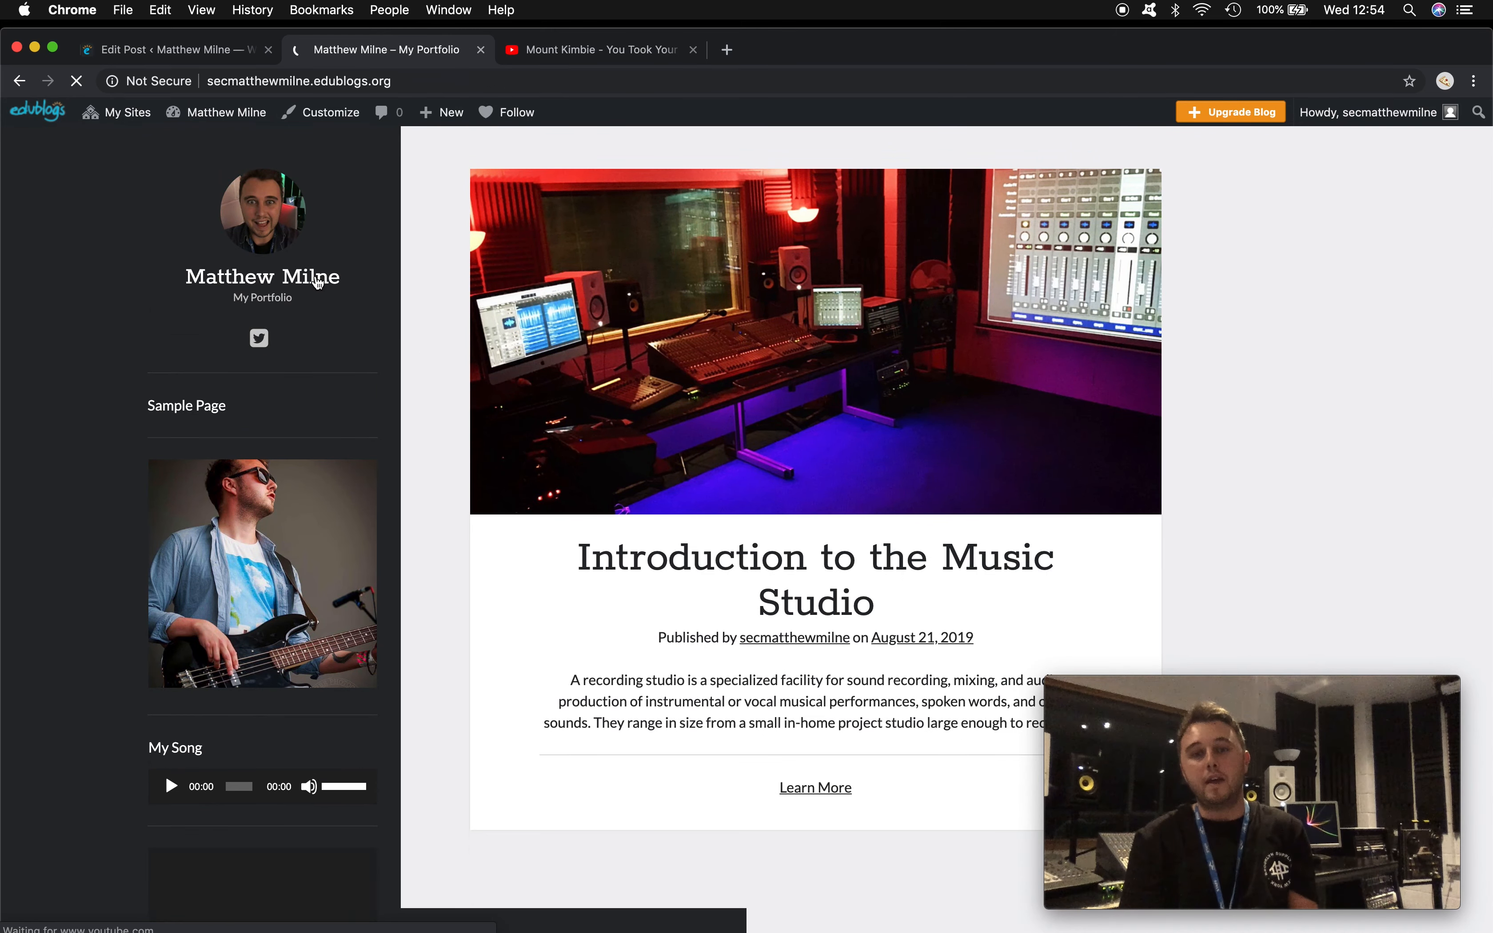
pyautogui.scroll(-5, 707, 408)
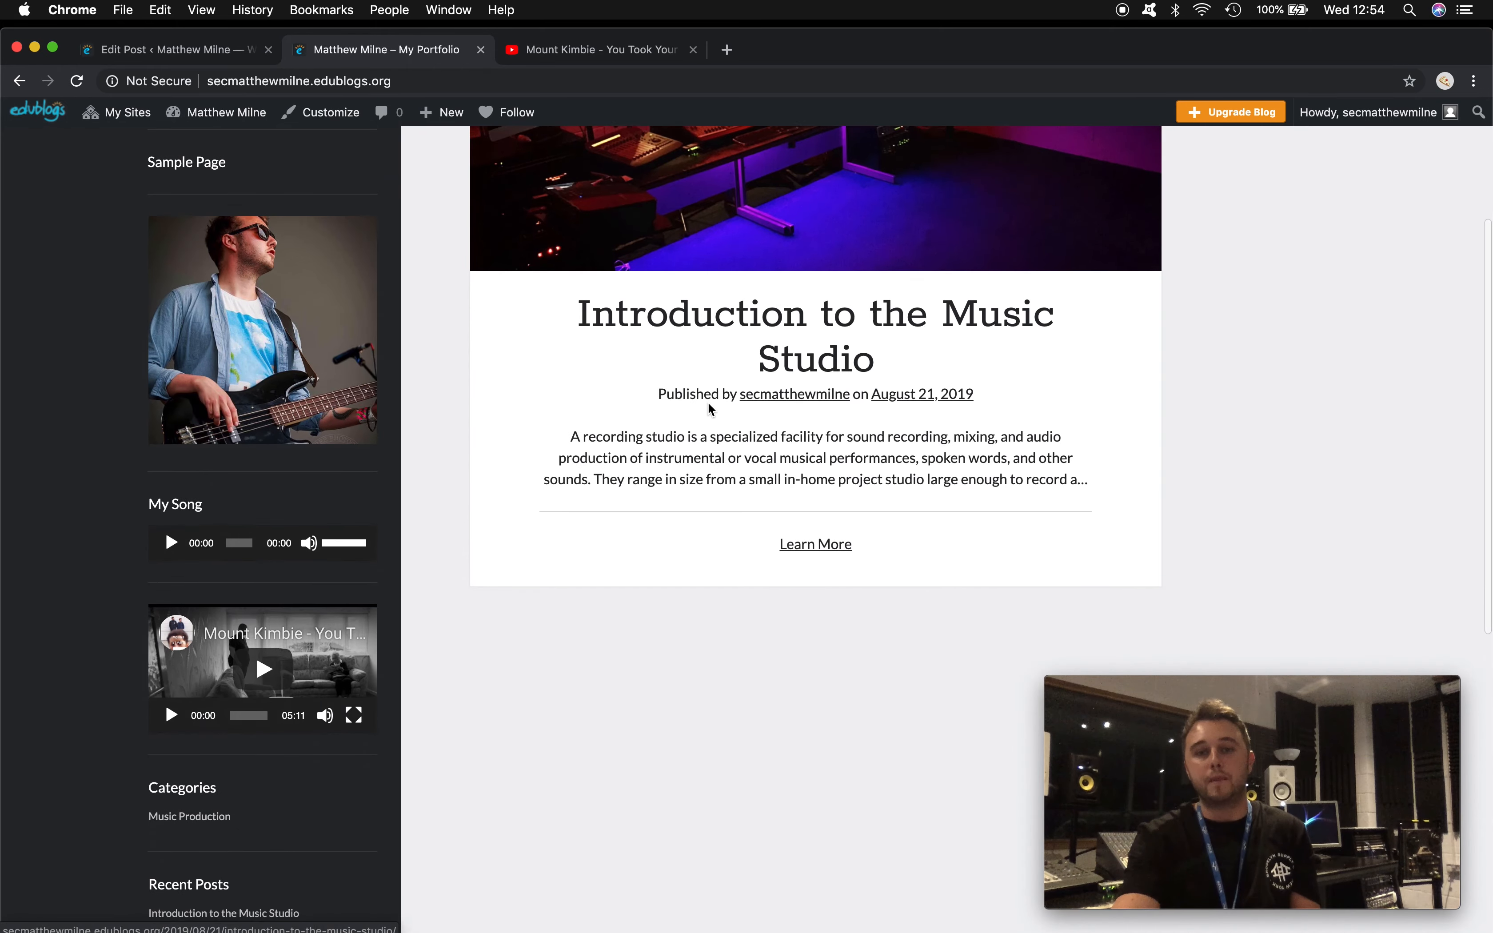
pyautogui.scroll(-2, 708, 403)
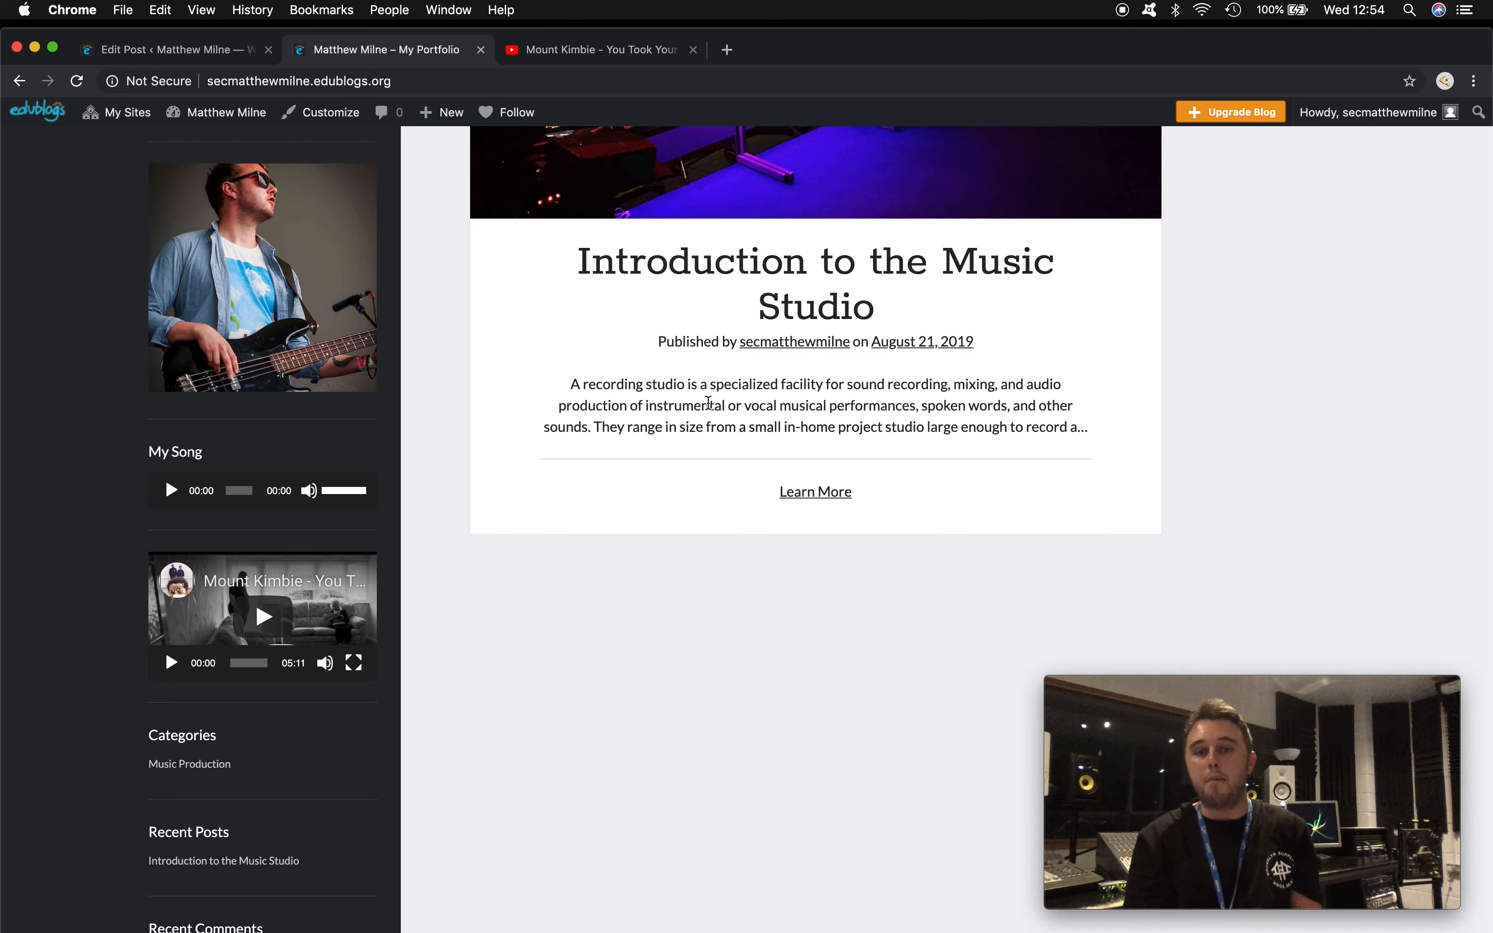
pyautogui.scroll(5, 708, 403)
pyautogui.scroll(-12, 749, 551)
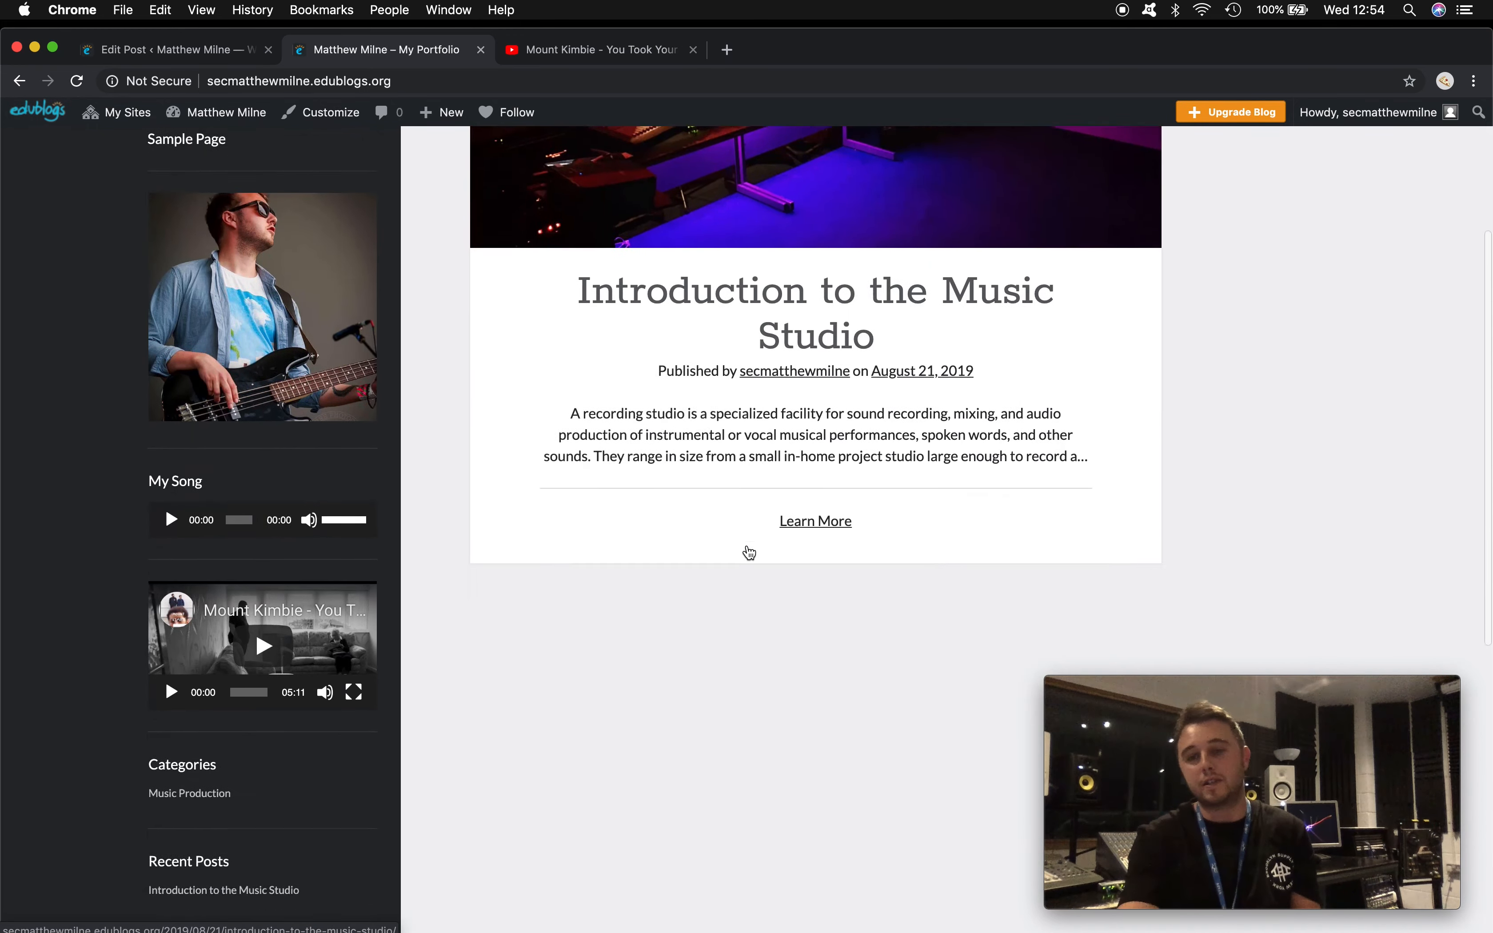
pyautogui.scroll(12, 748, 551)
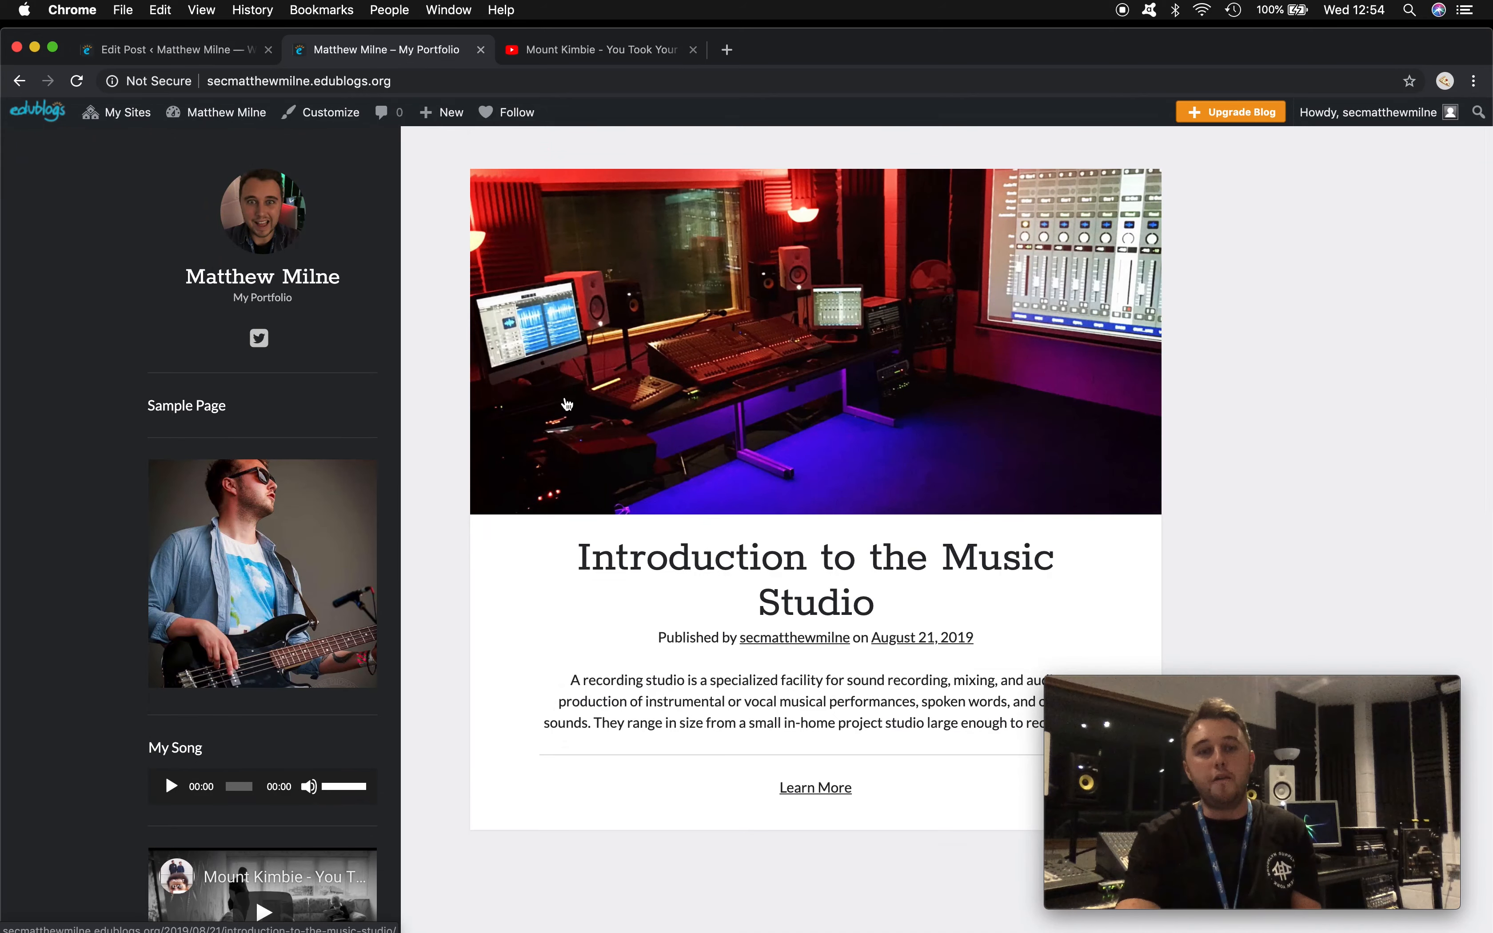
pyautogui.scroll(-5, 434, 394)
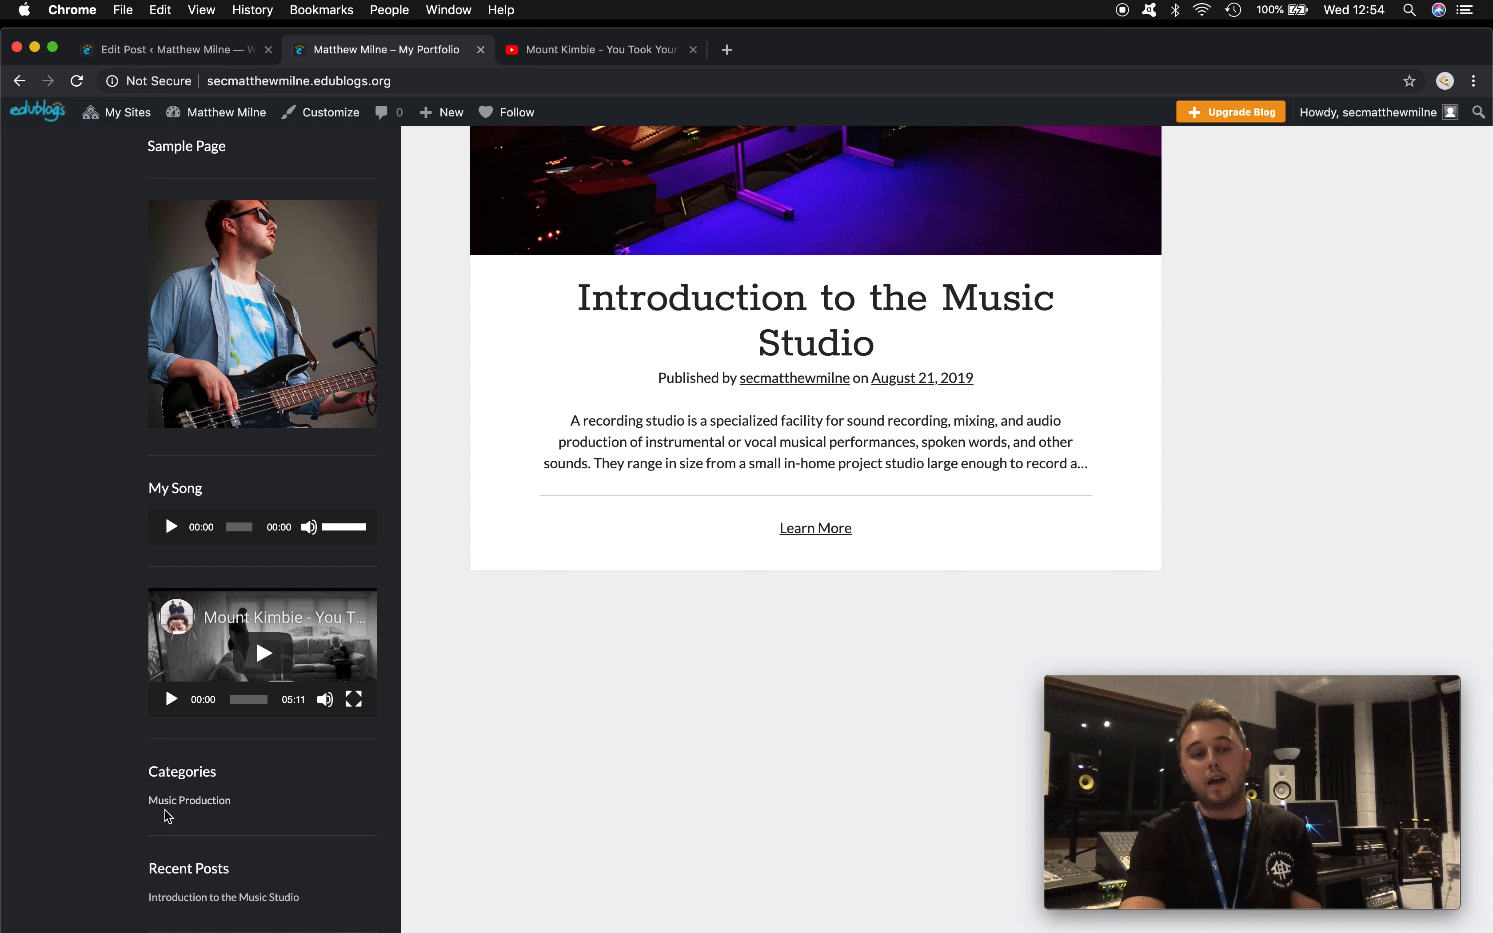
pyautogui.click(213, 800)
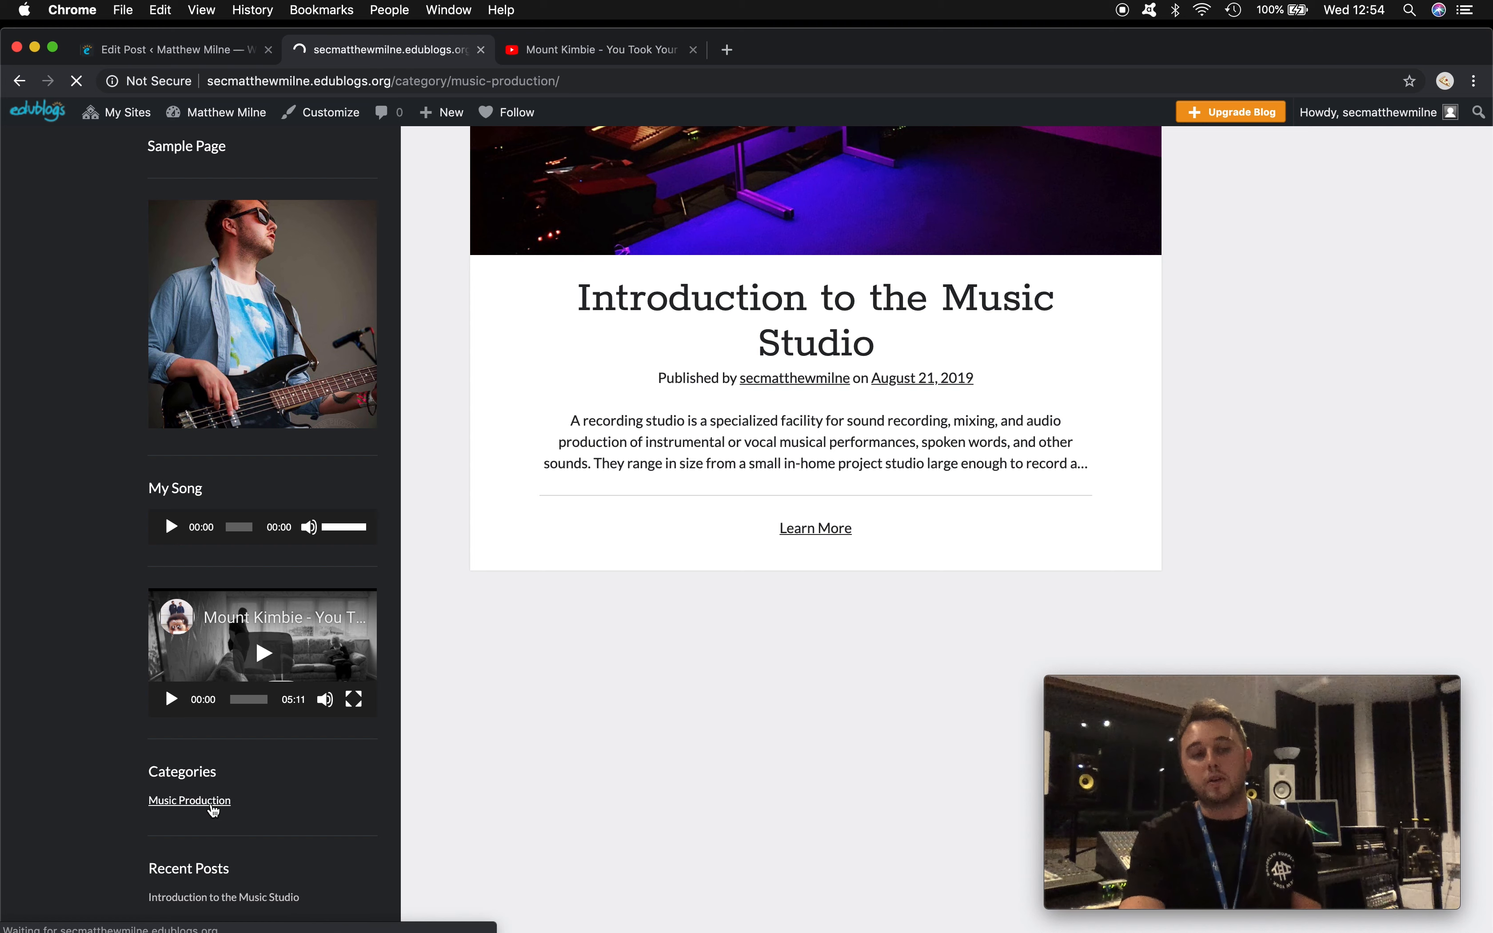
pyautogui.scroll(-10, 418, 642)
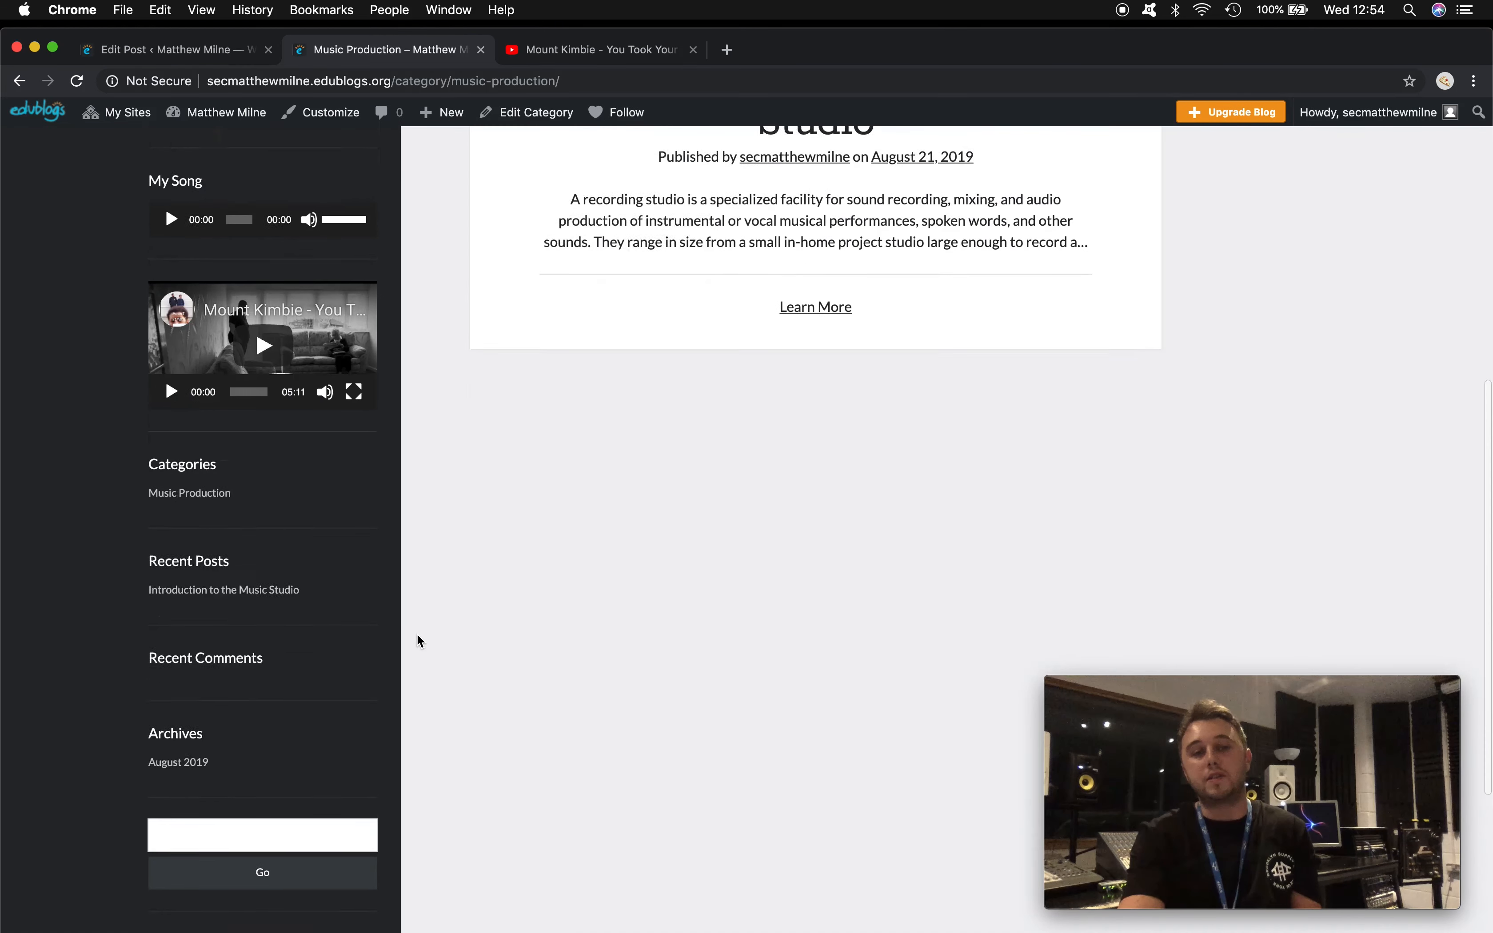